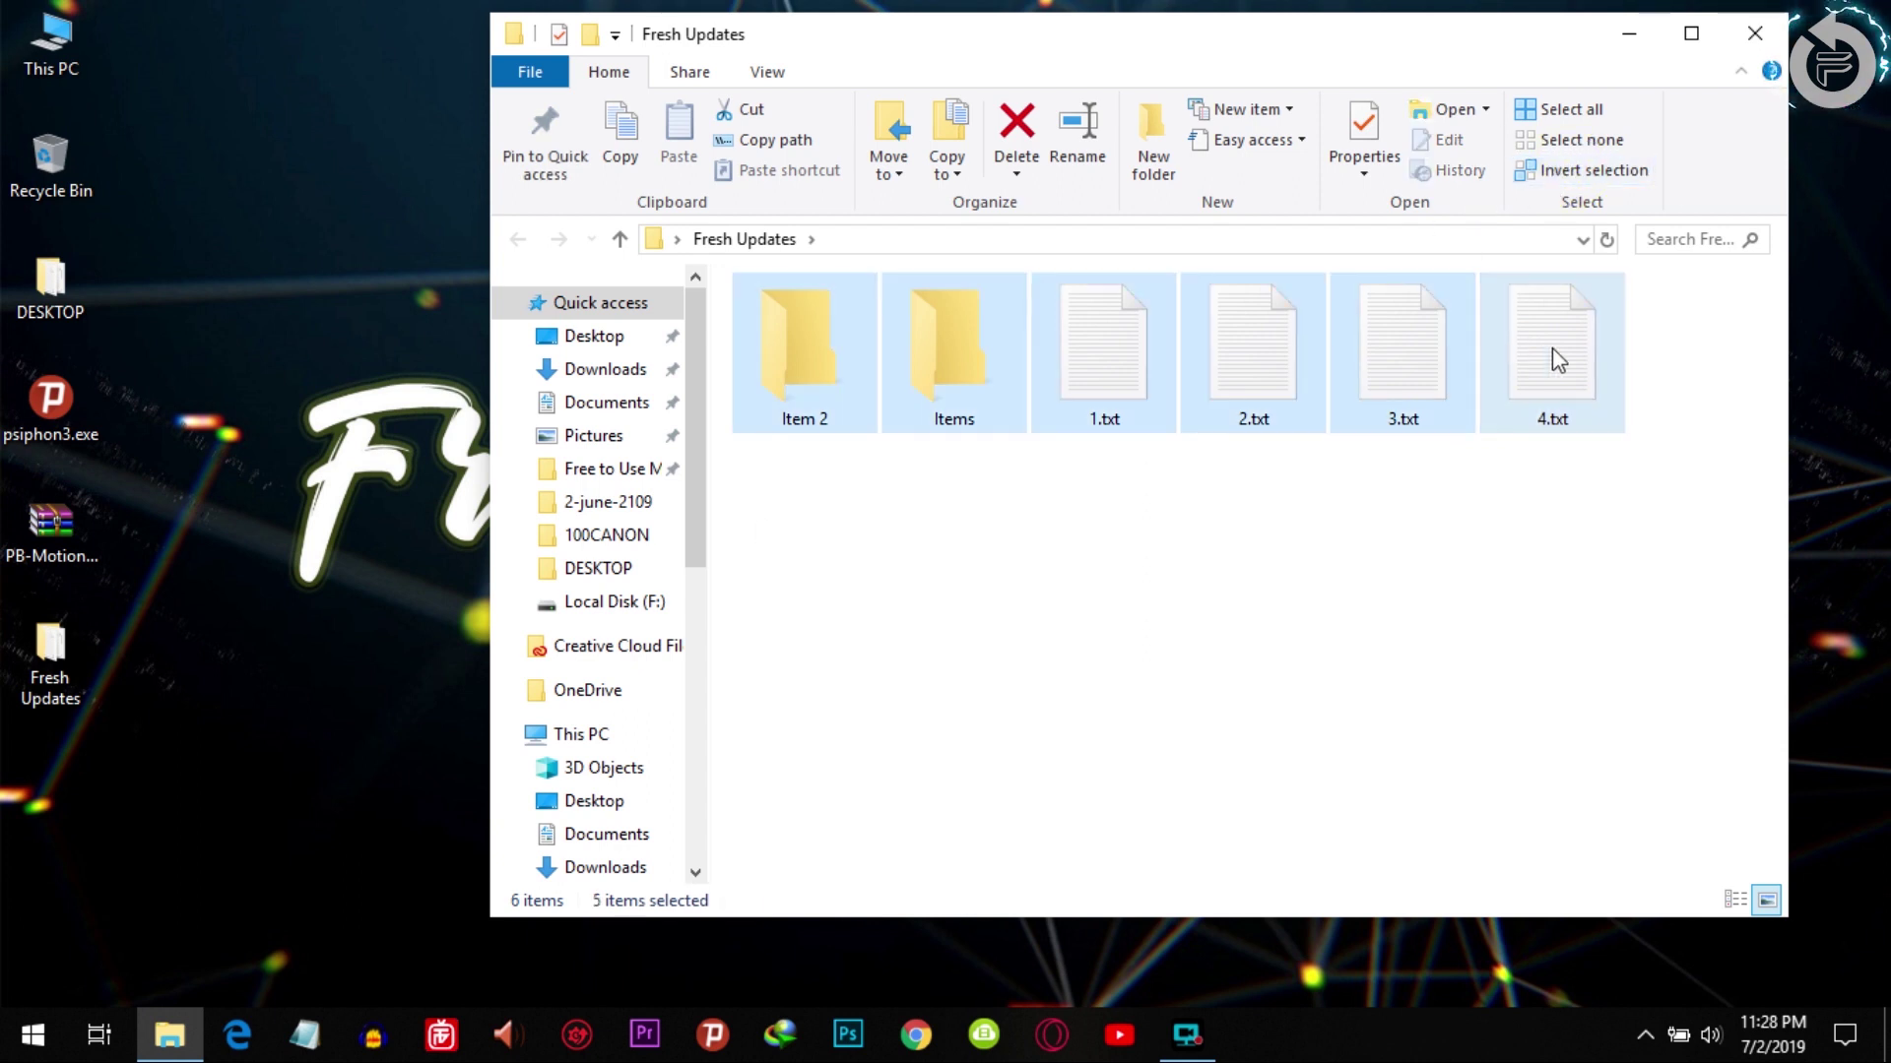
Clear the item selection in the Fresh Updates folder.
click(1570, 140)
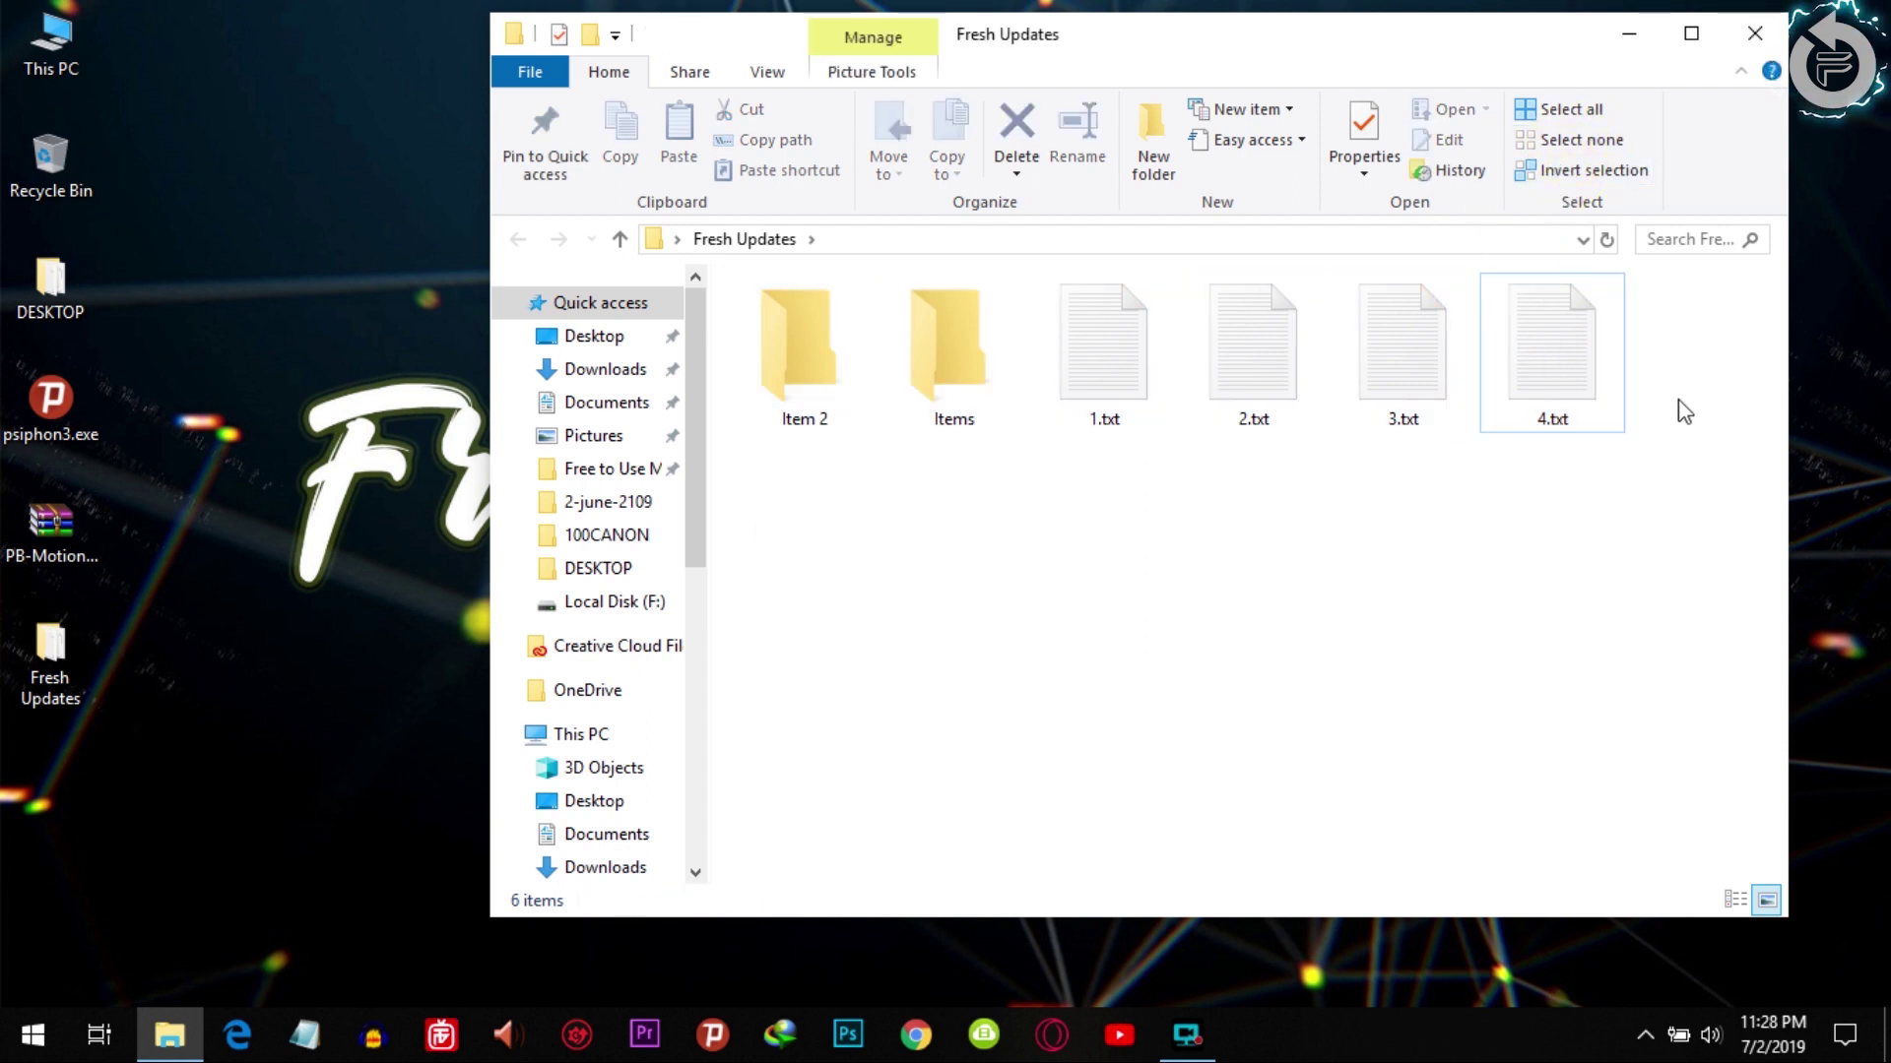
click(1570, 110)
click(1485, 674)
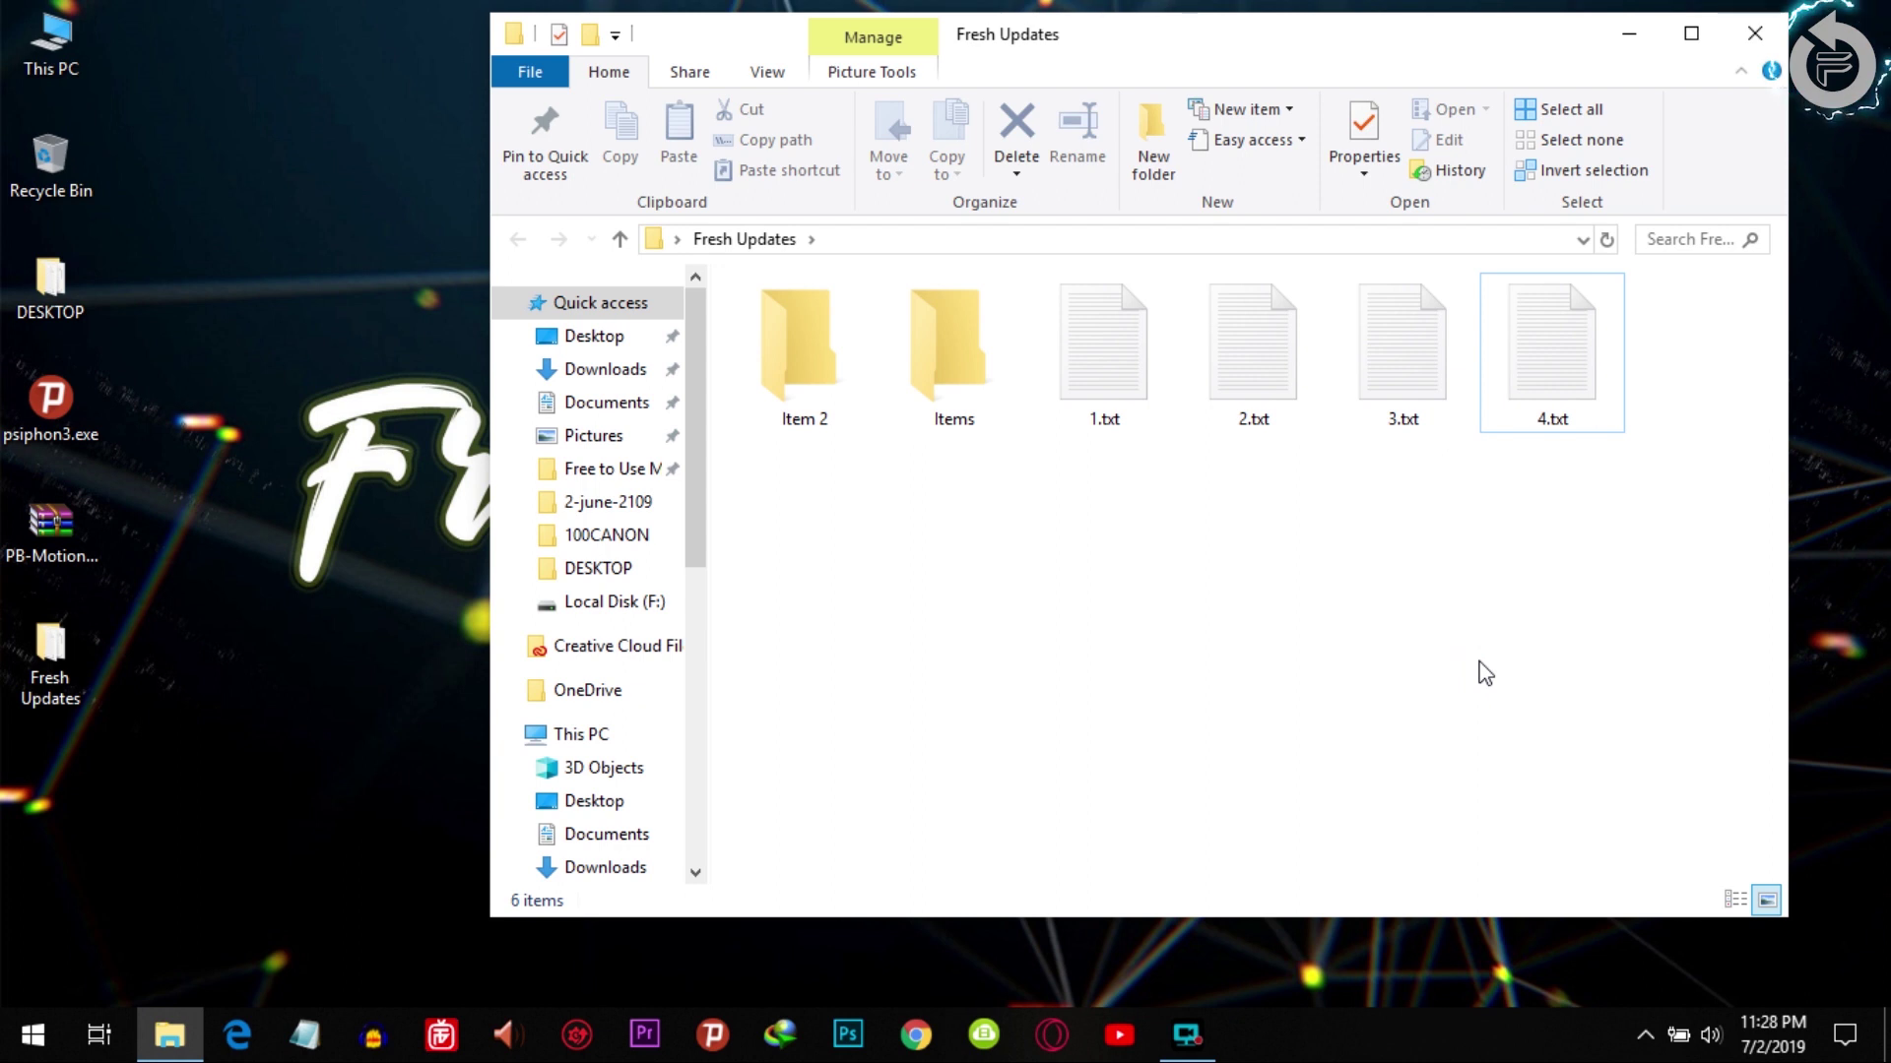
Create a new folder named "create" inside the Fresh Updates folder.
key(alt+h)
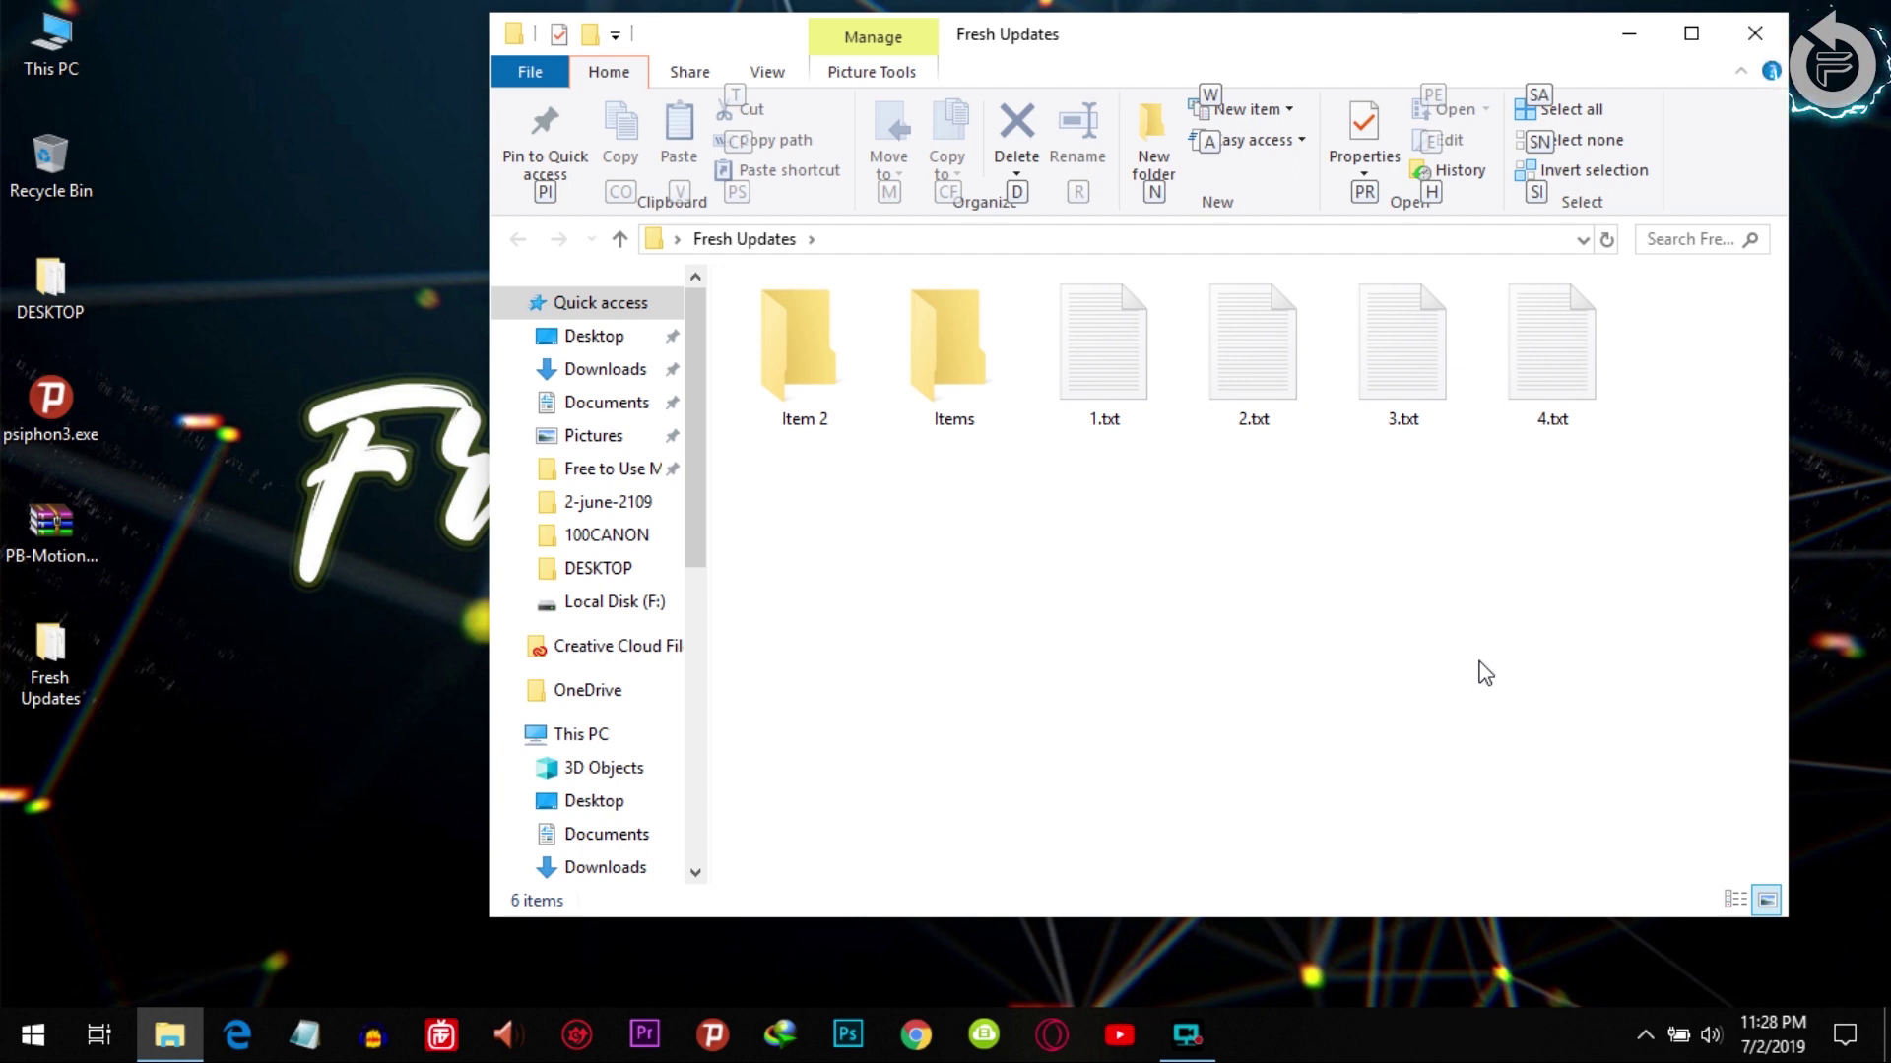
key(alt)
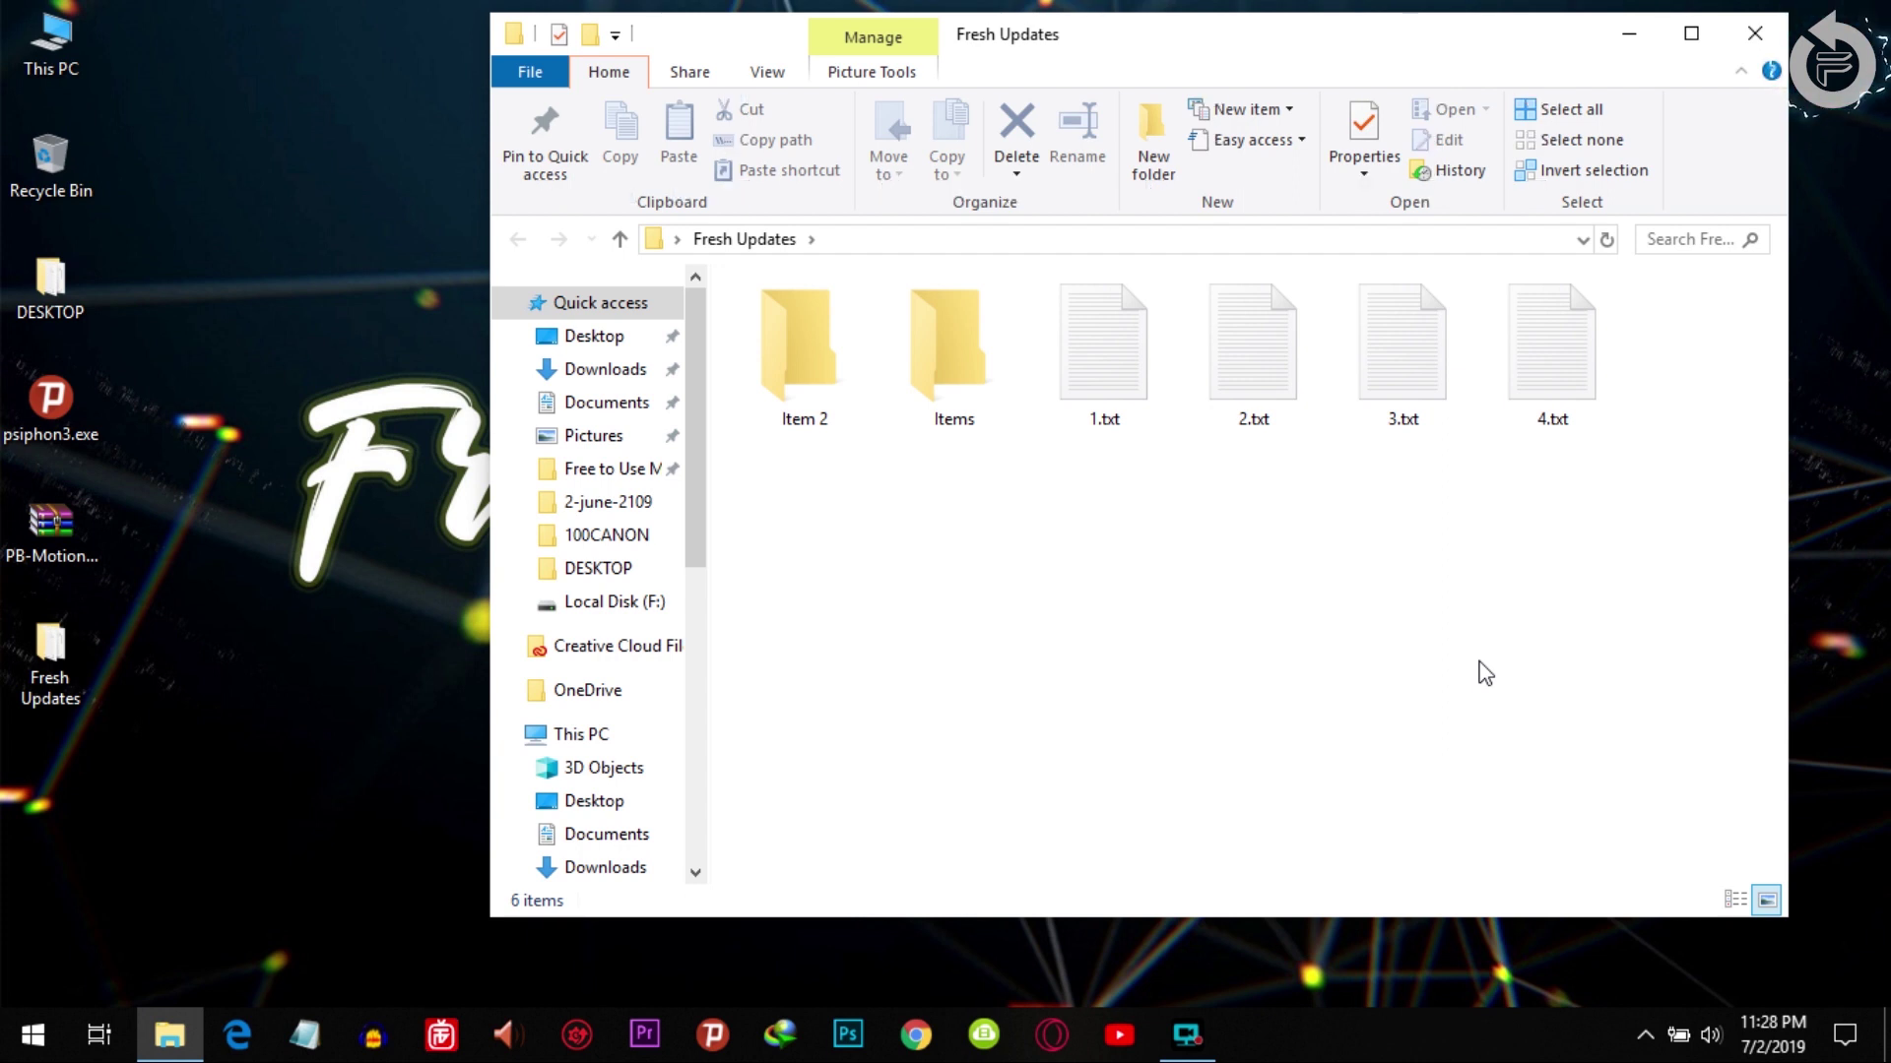
key(alt+h)
key(w)
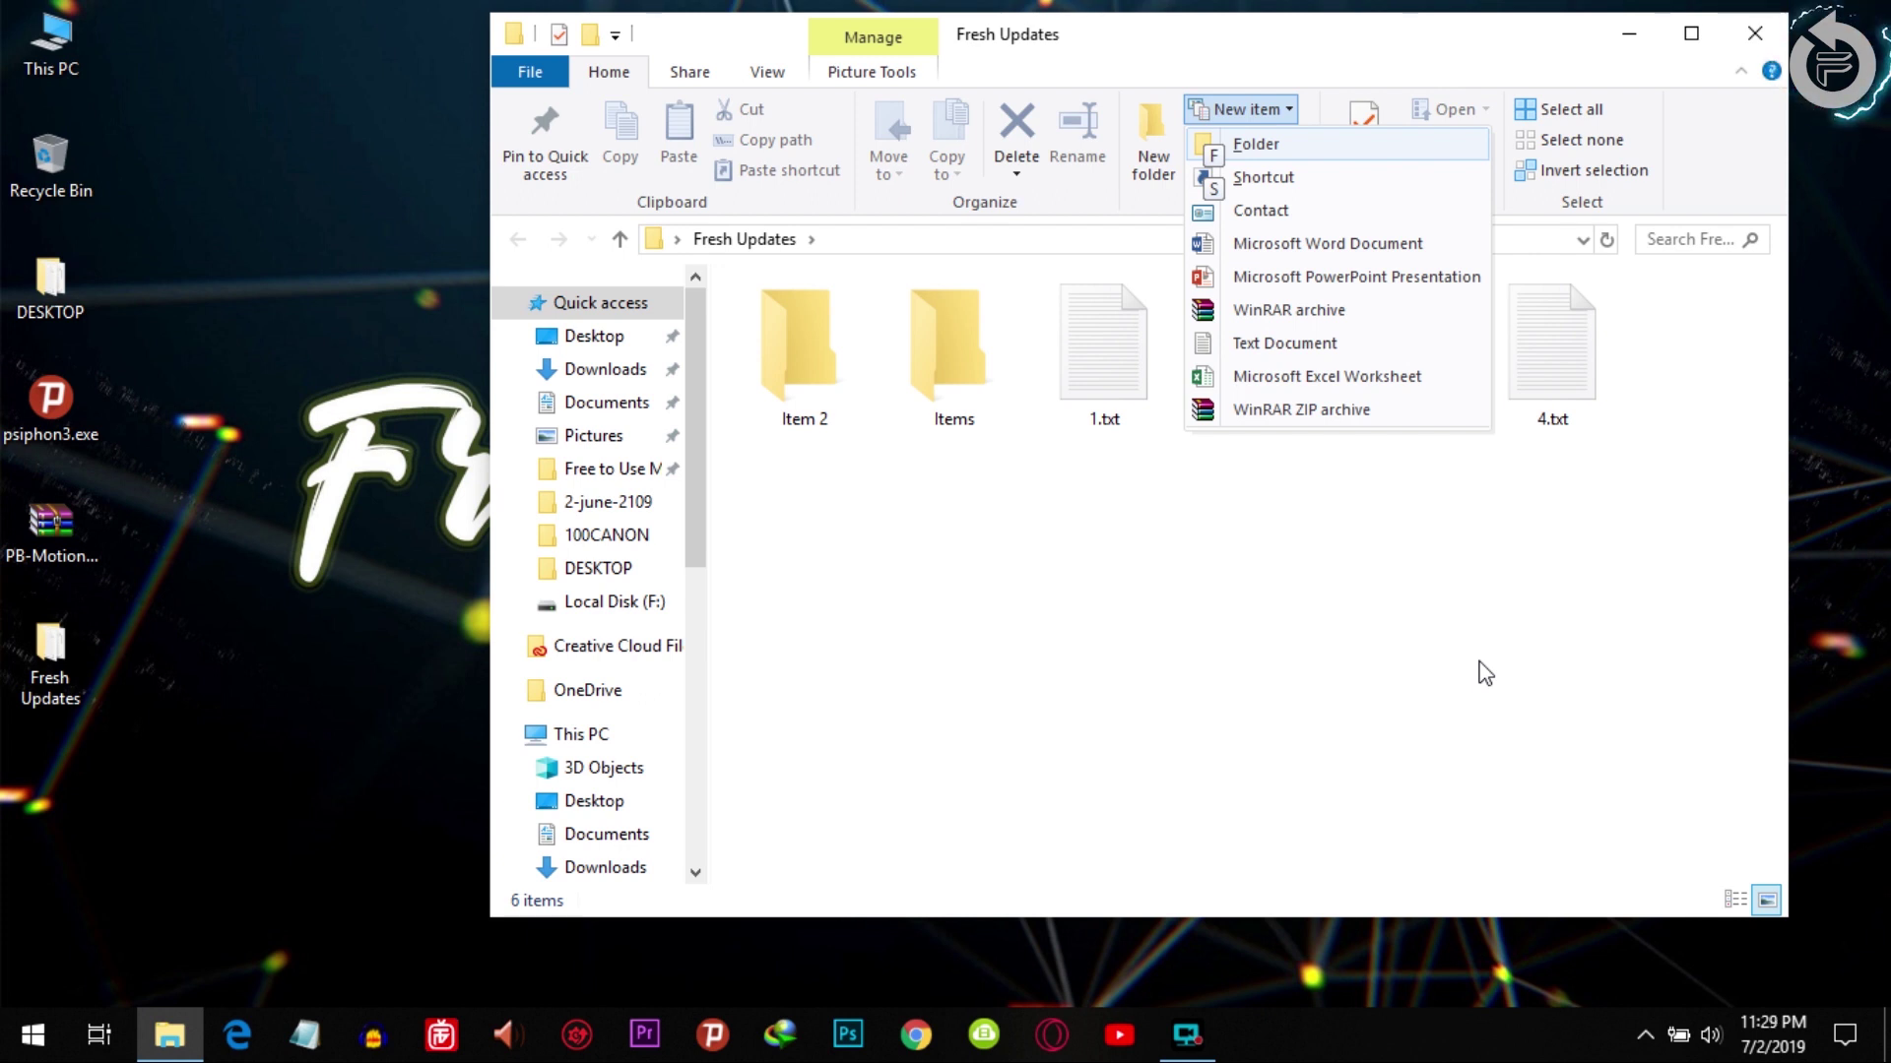
key(f)
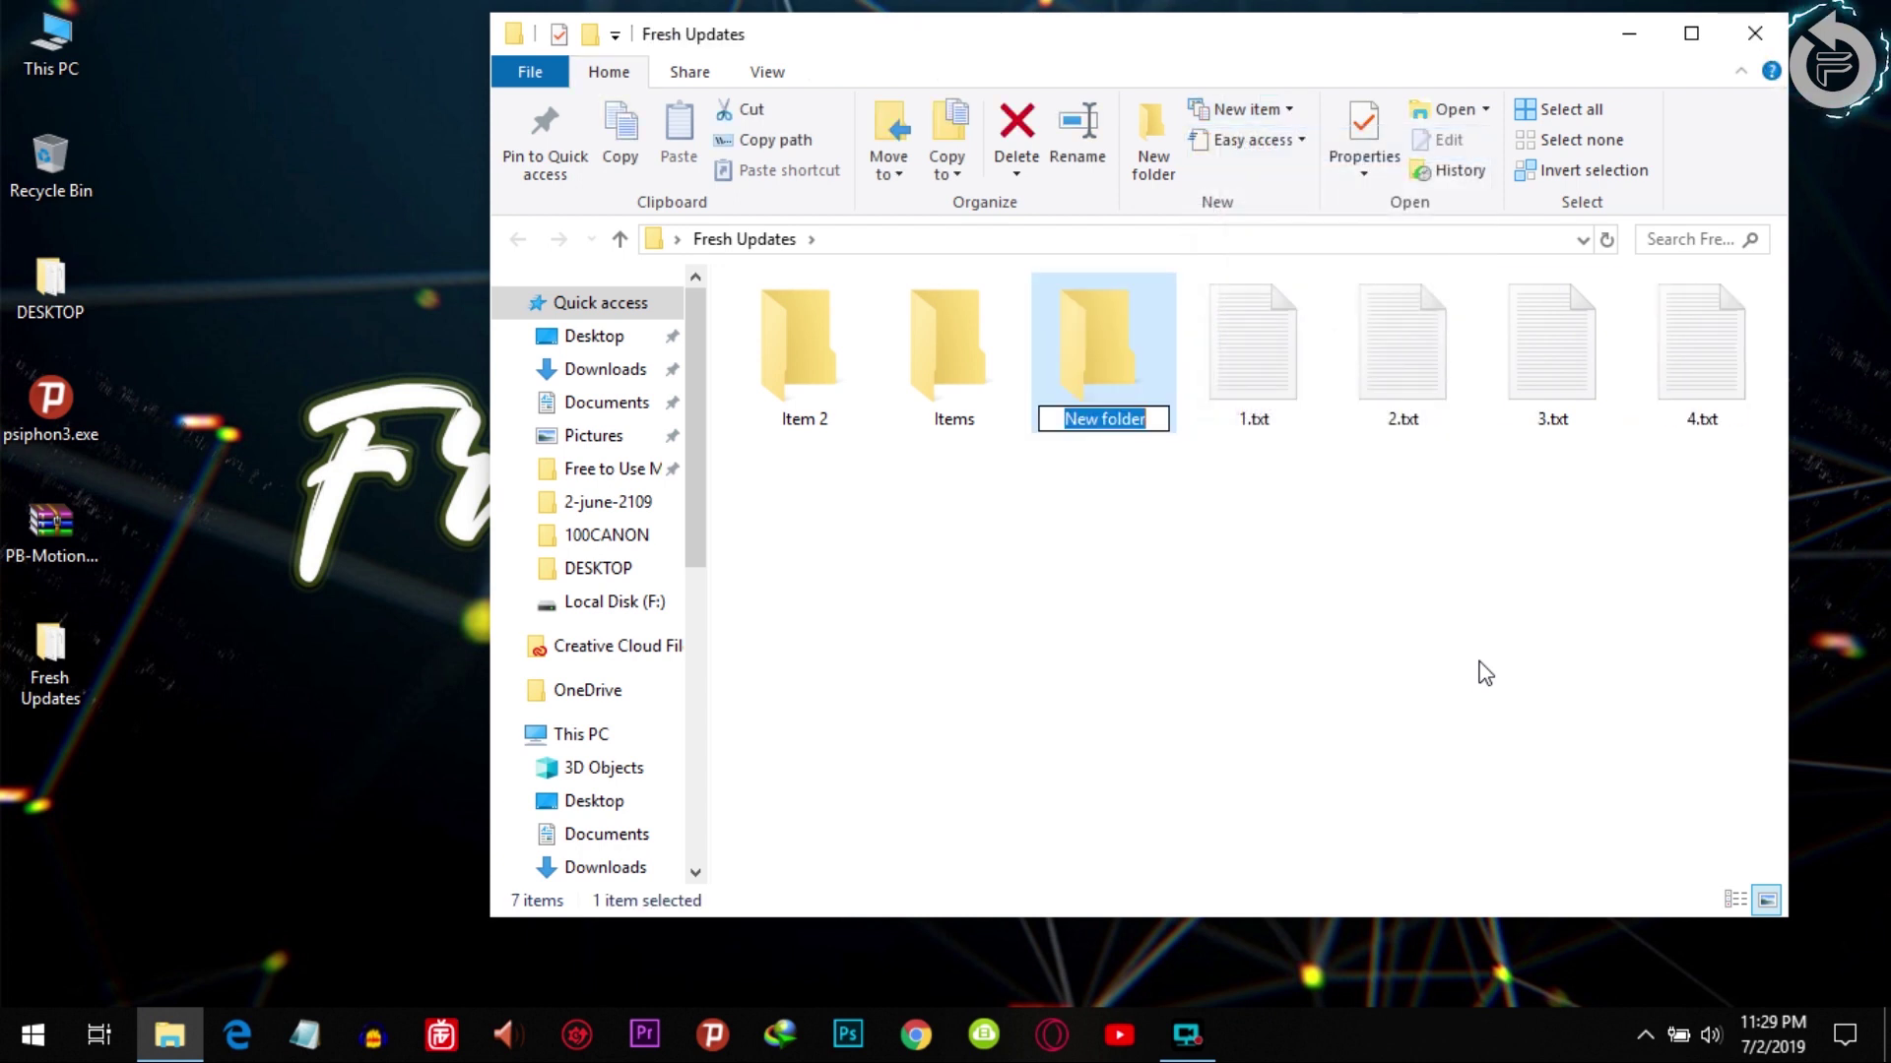
key(BackSpace)
text(create)
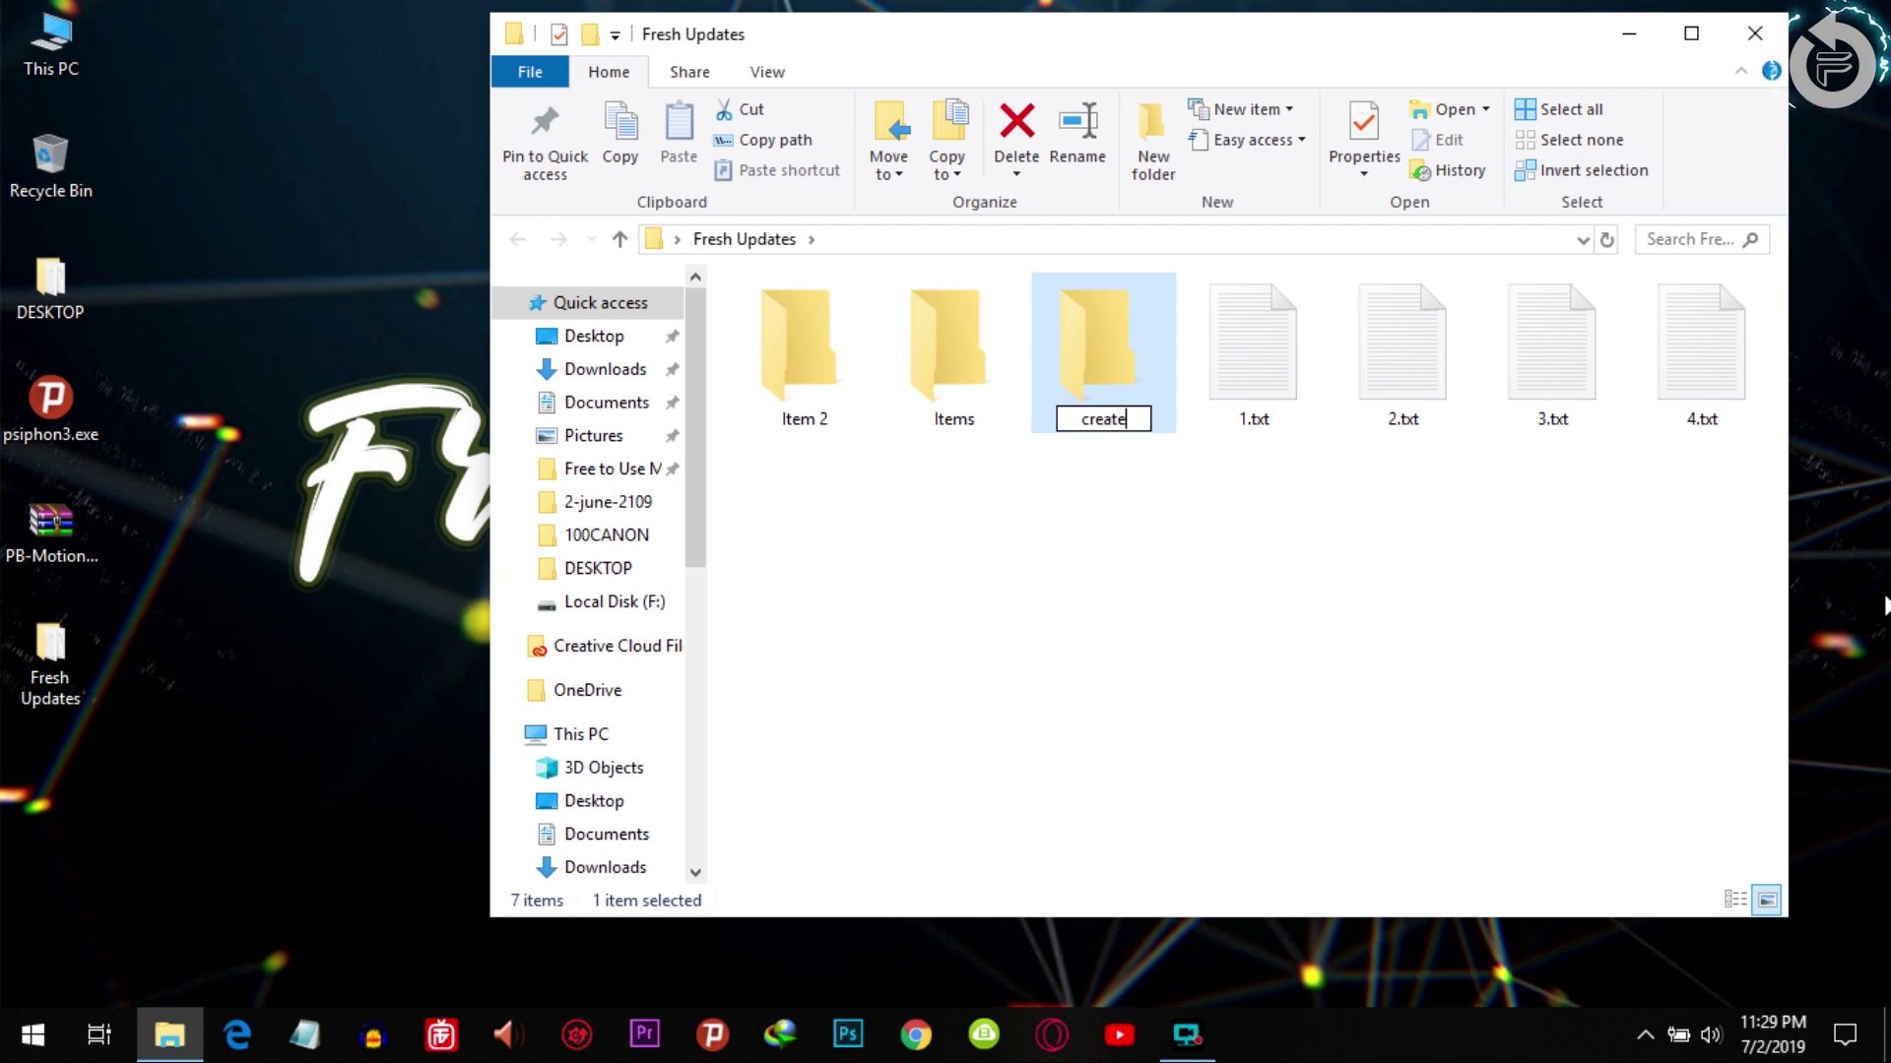
key(Return)
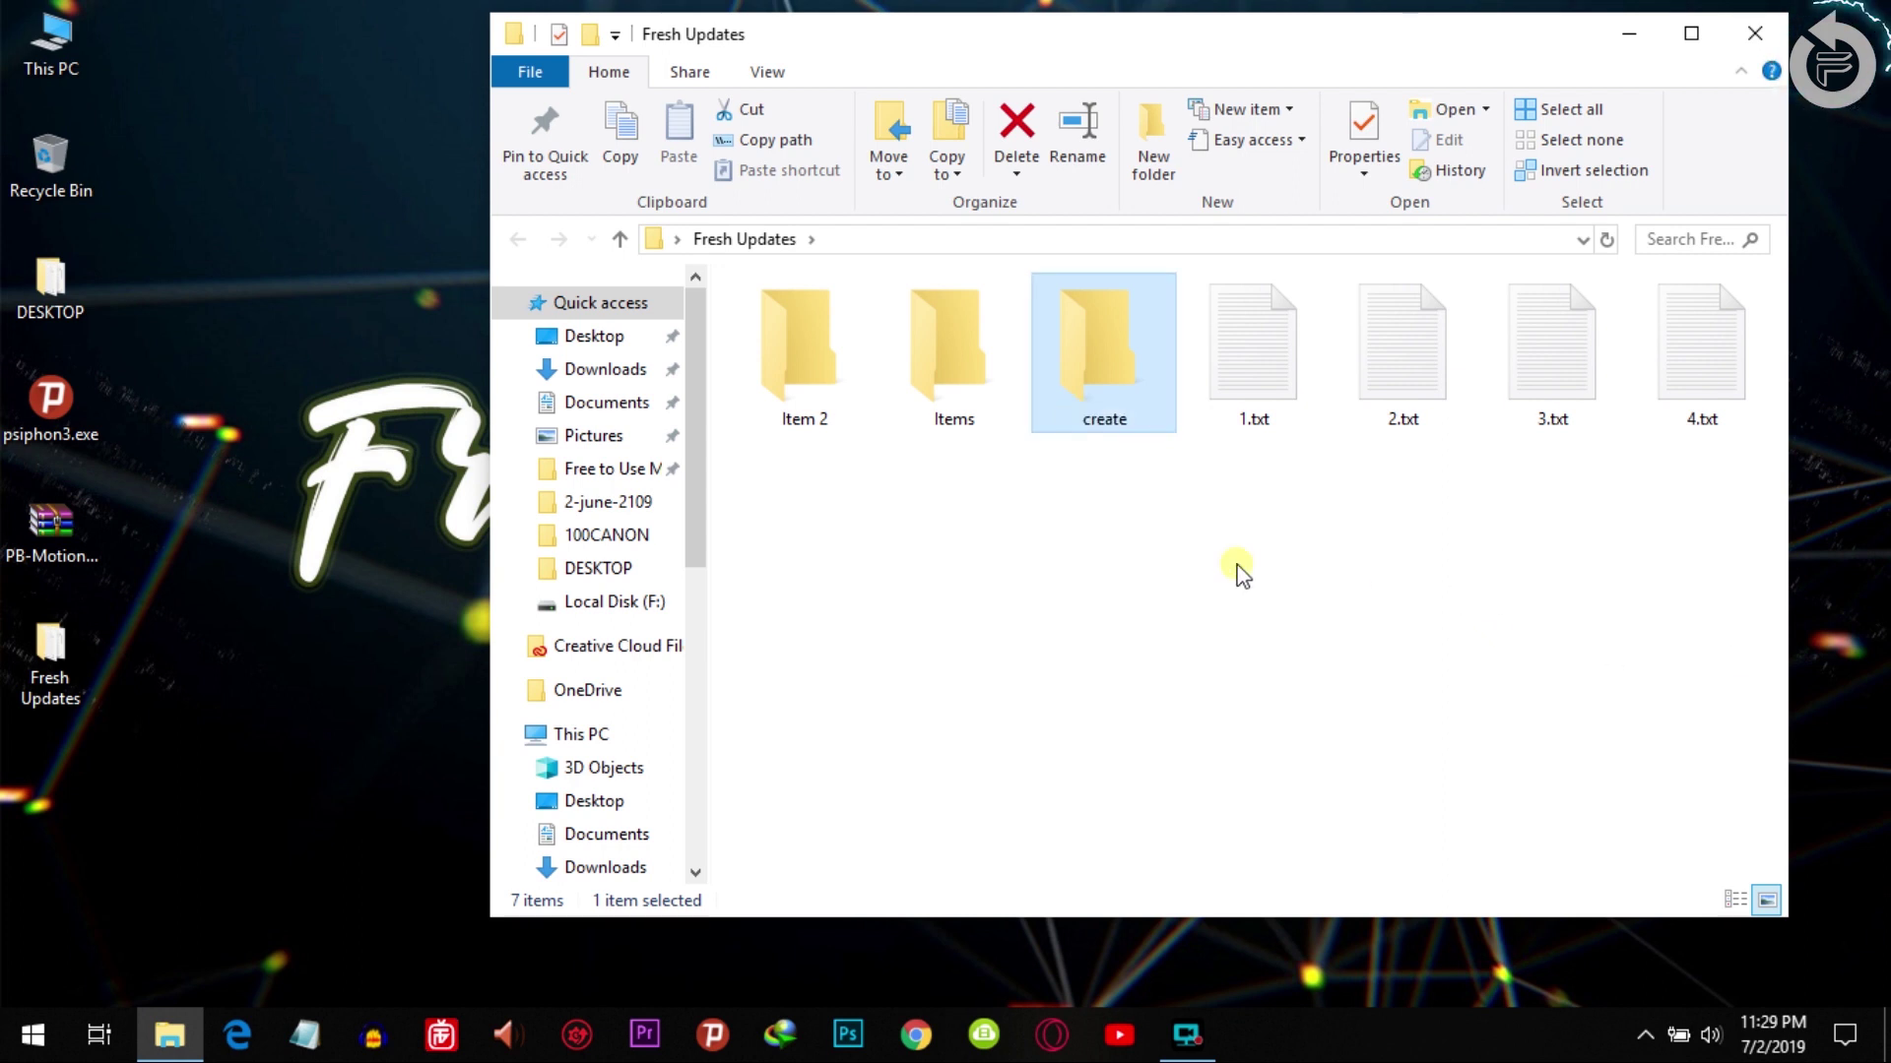
Select all items in the Fresh Updates folder, excluding 4.txt.
click(1239, 575)
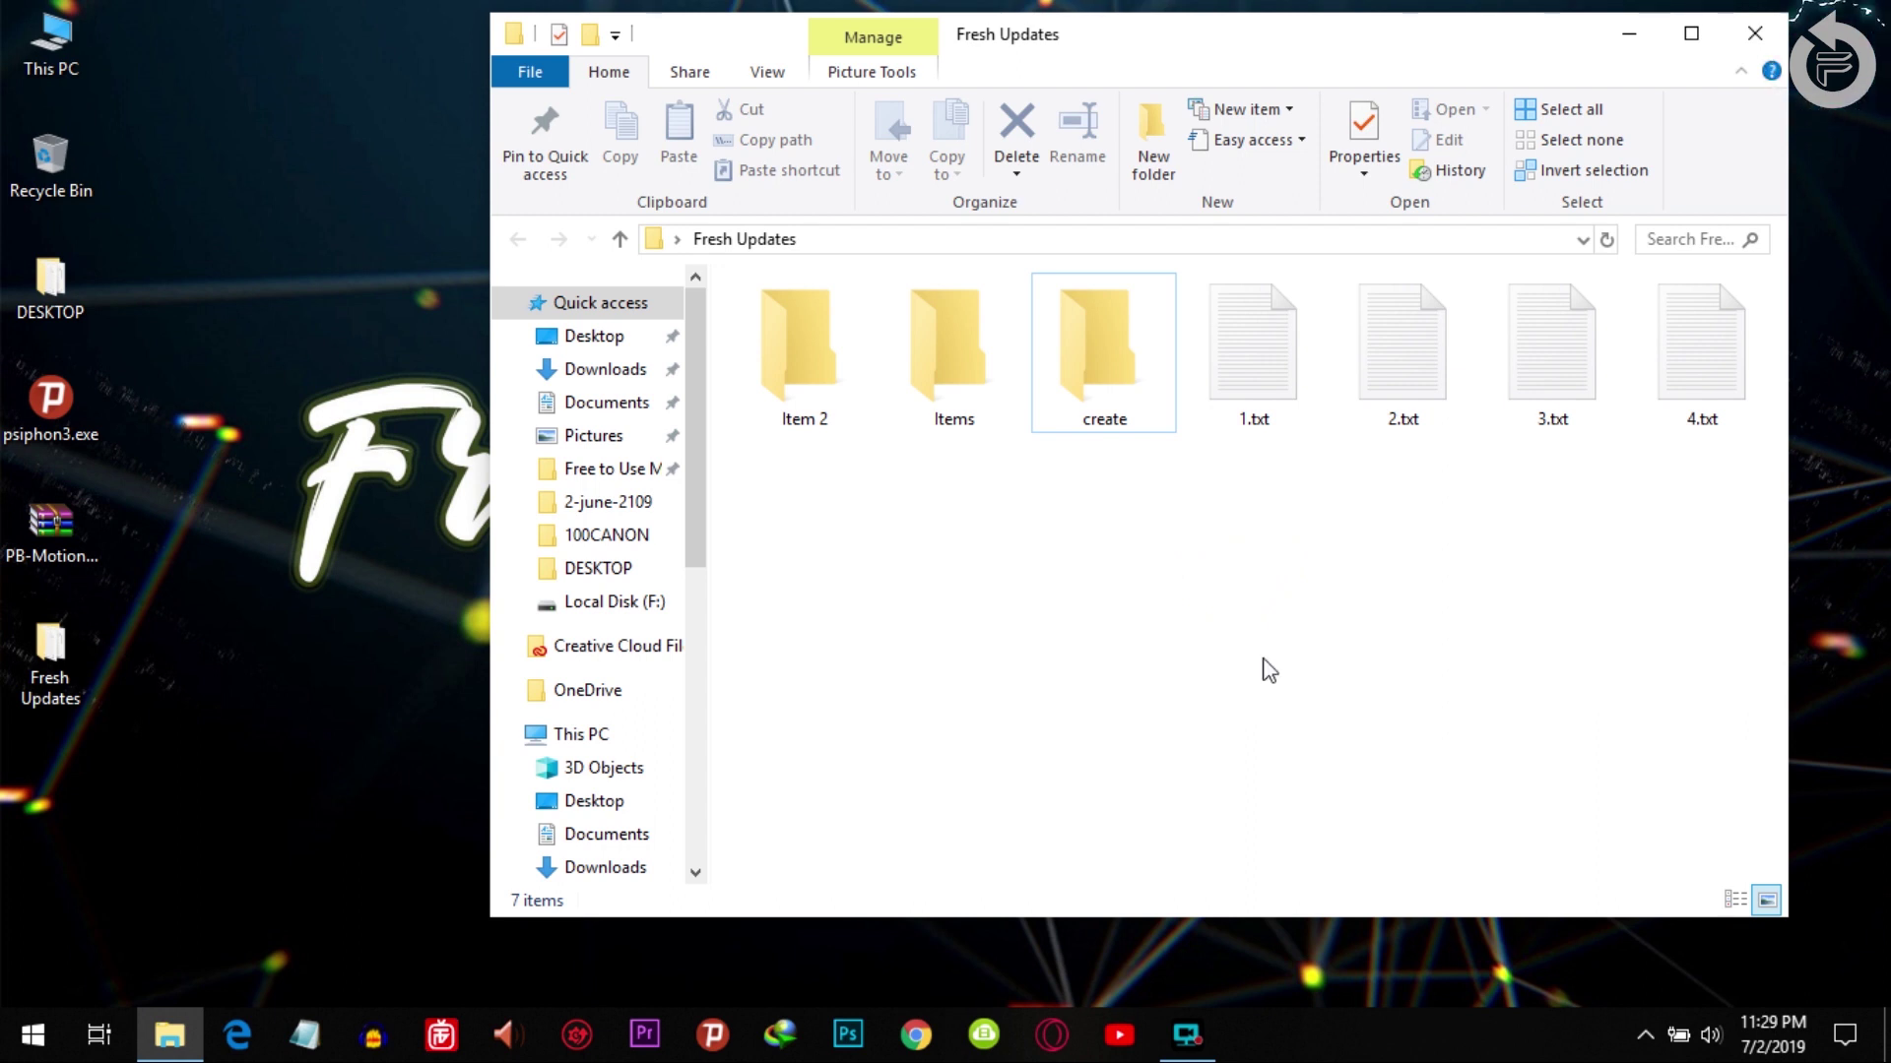
key(alt)
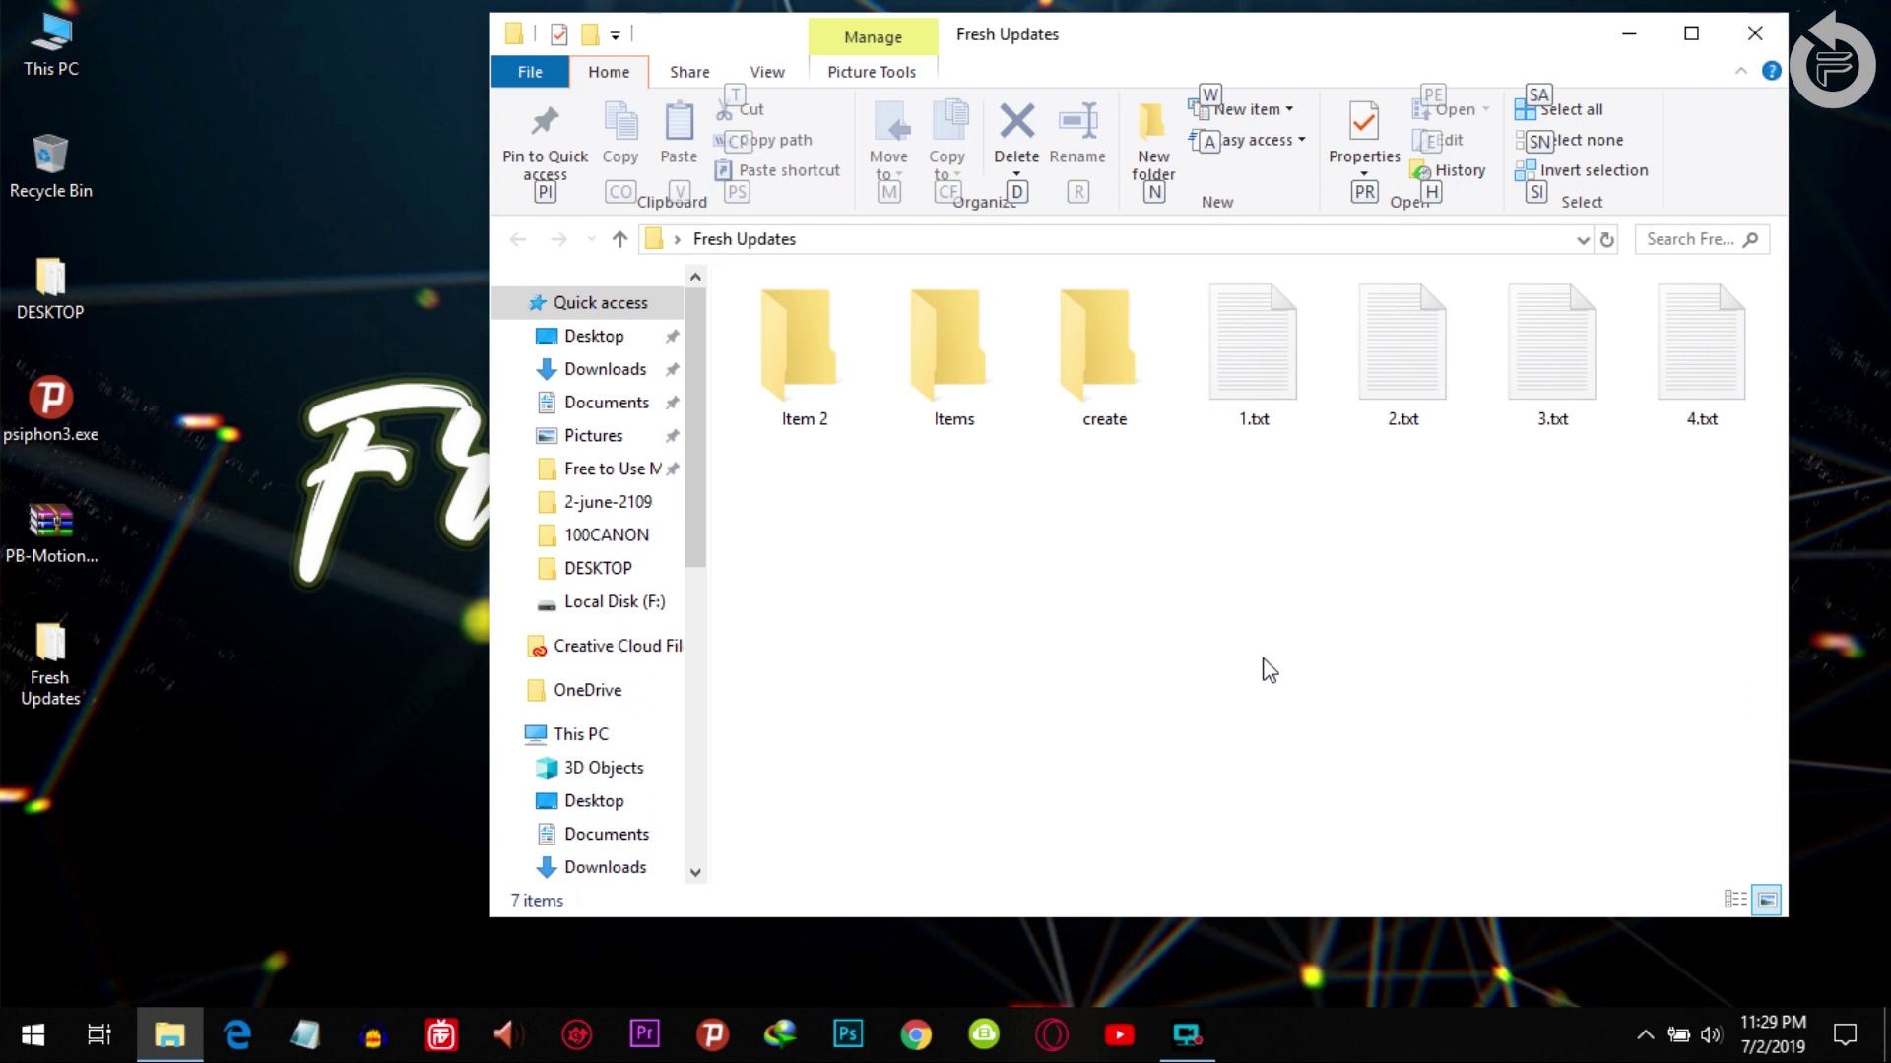
key(s)
key(a)
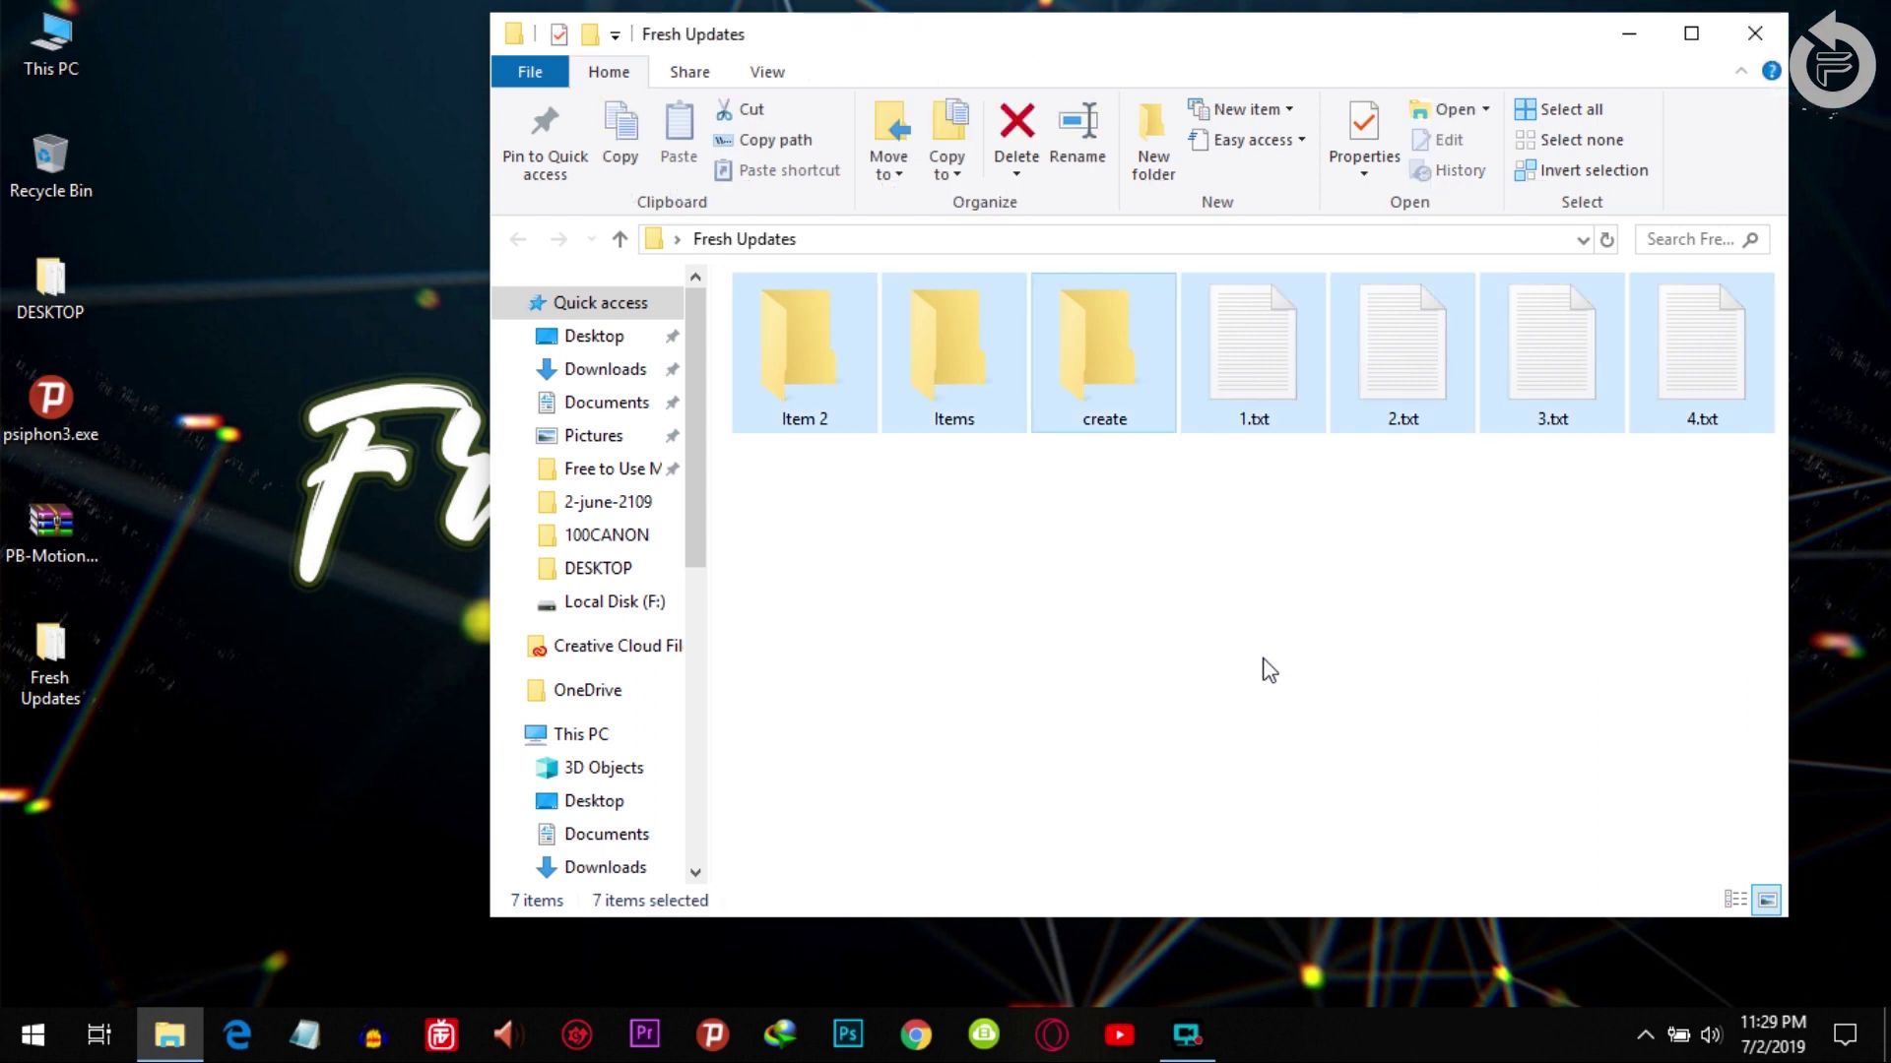
key(alt)
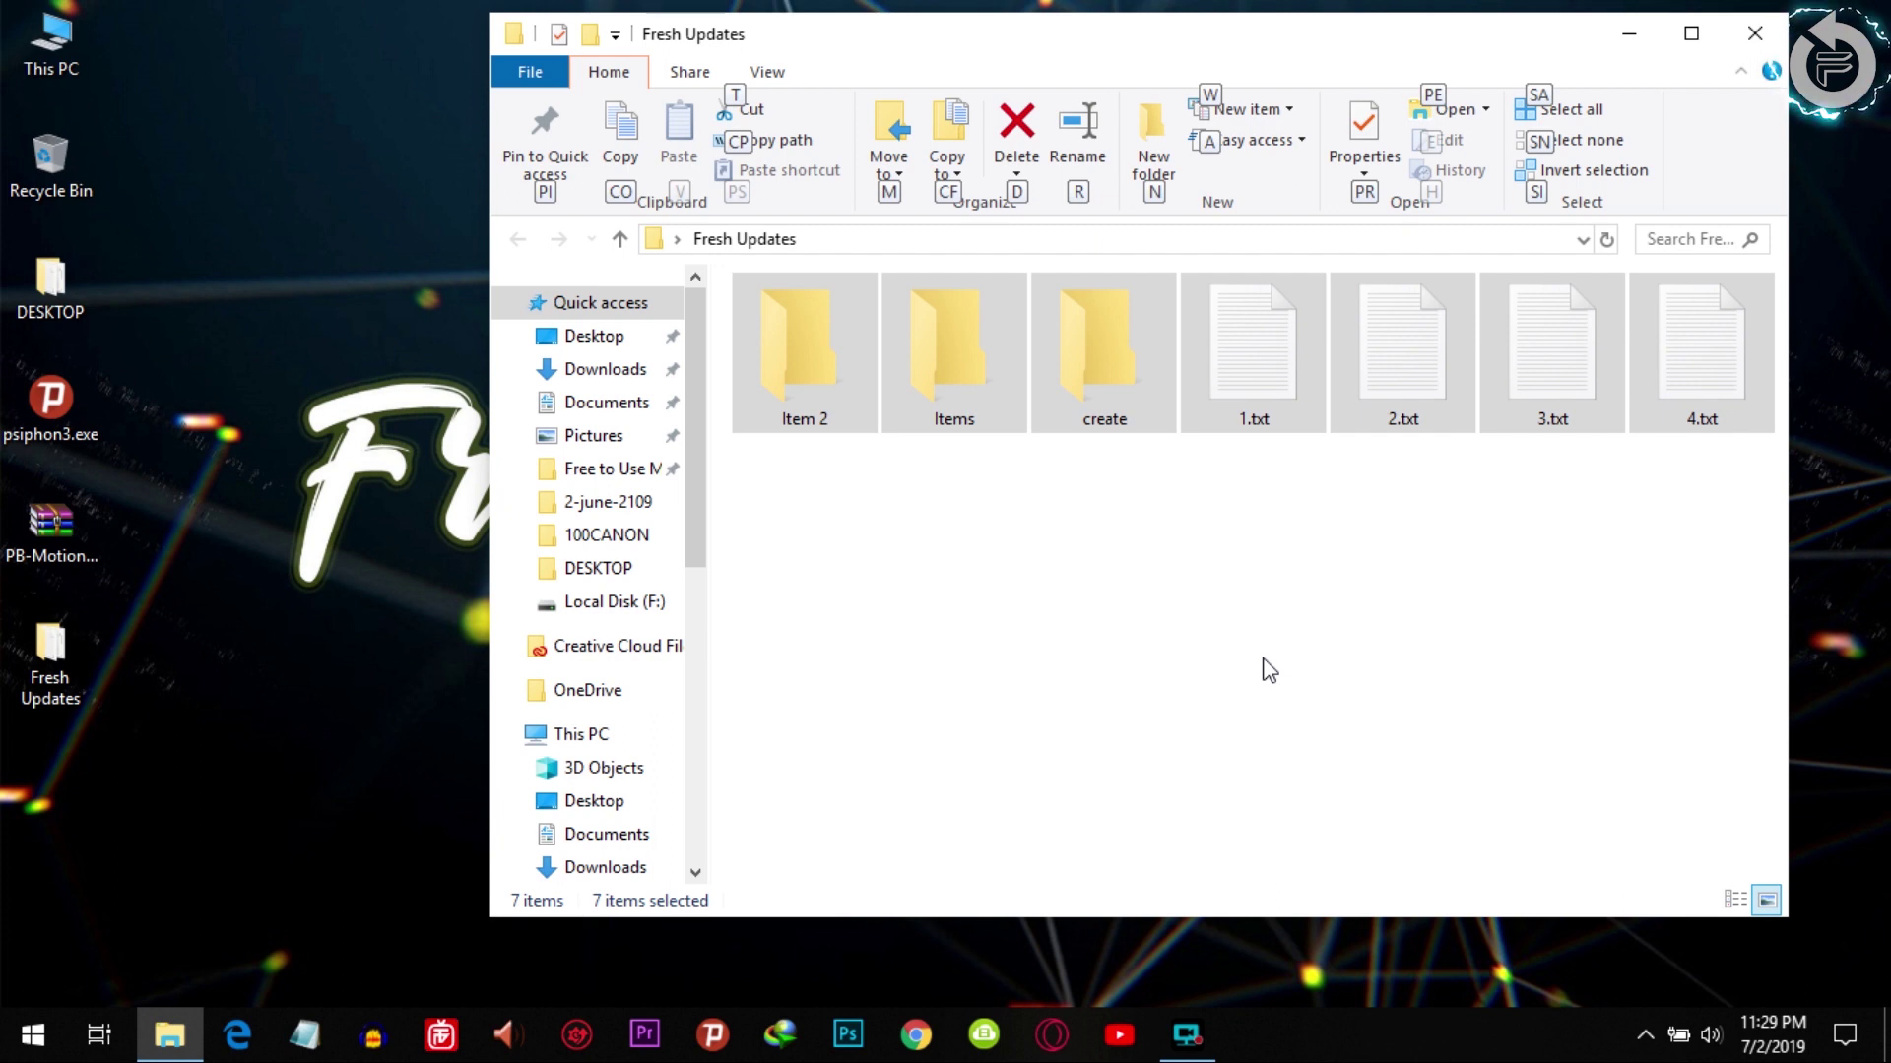
click(1709, 377)
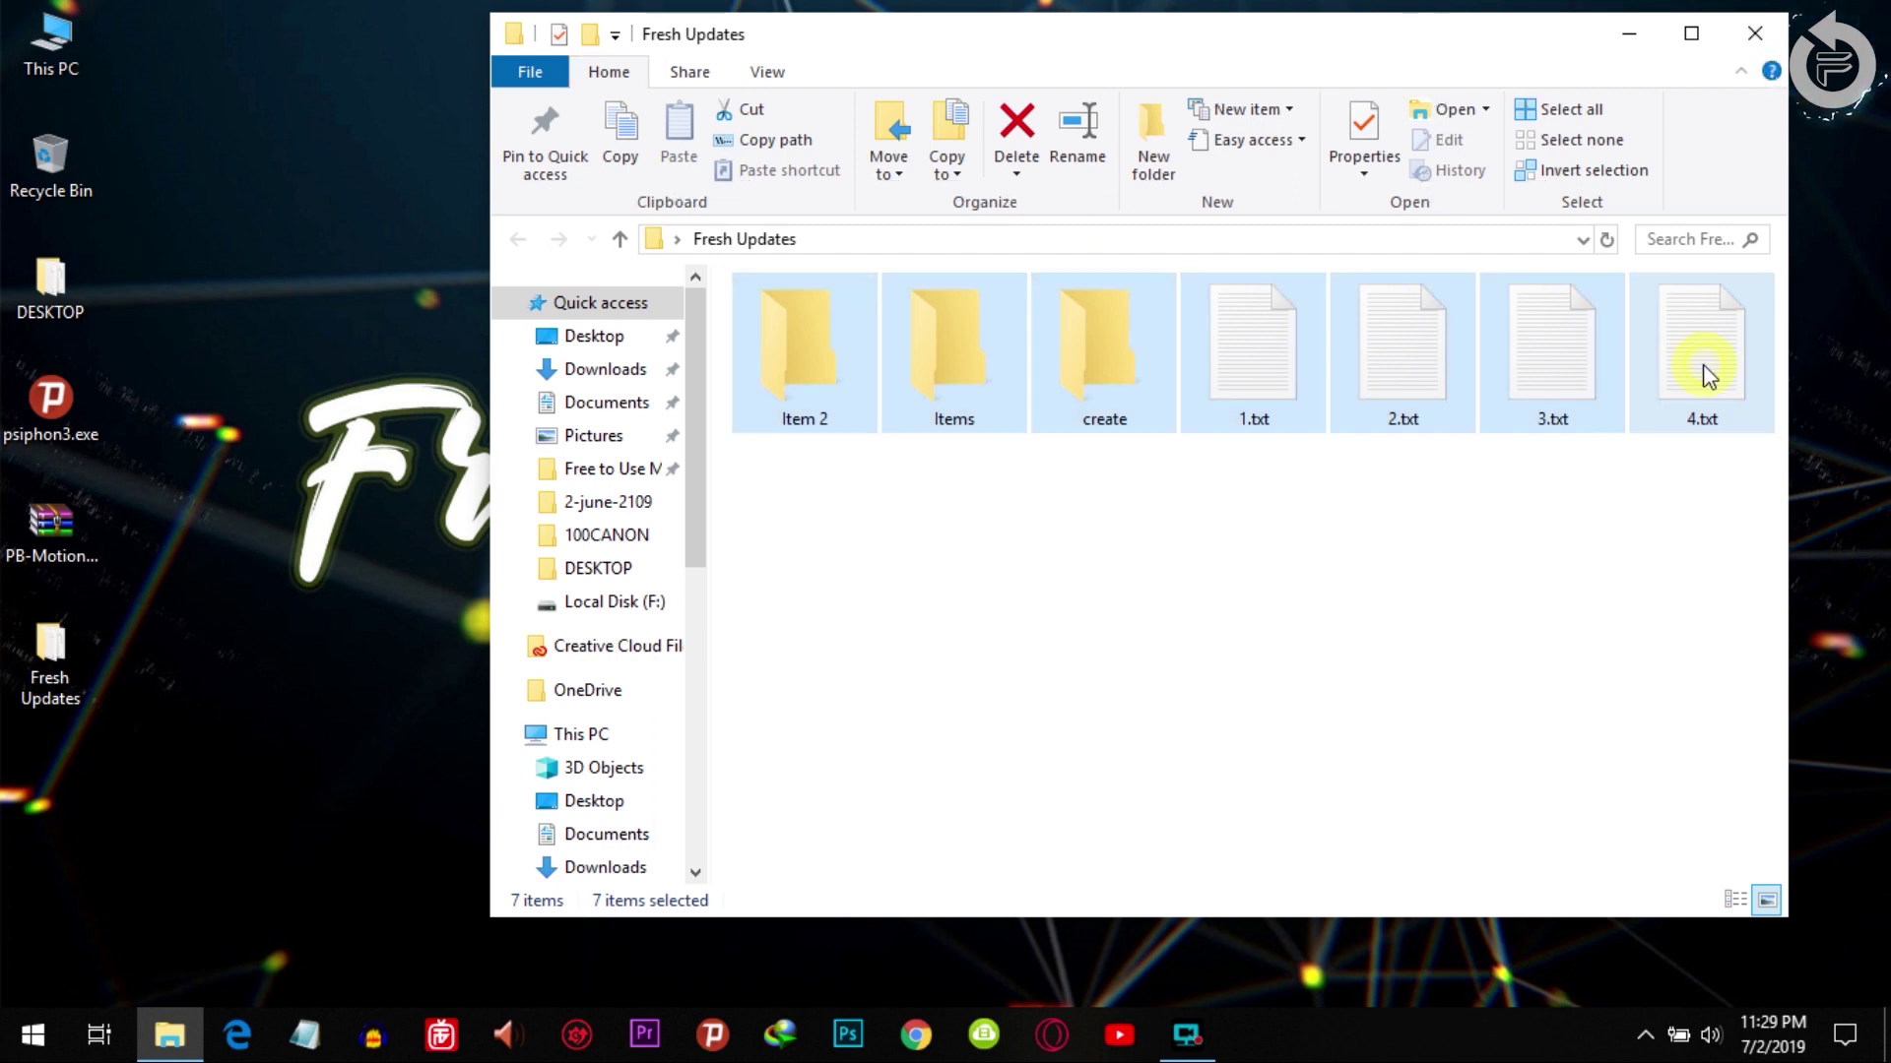
ctrl+click(1708, 377)
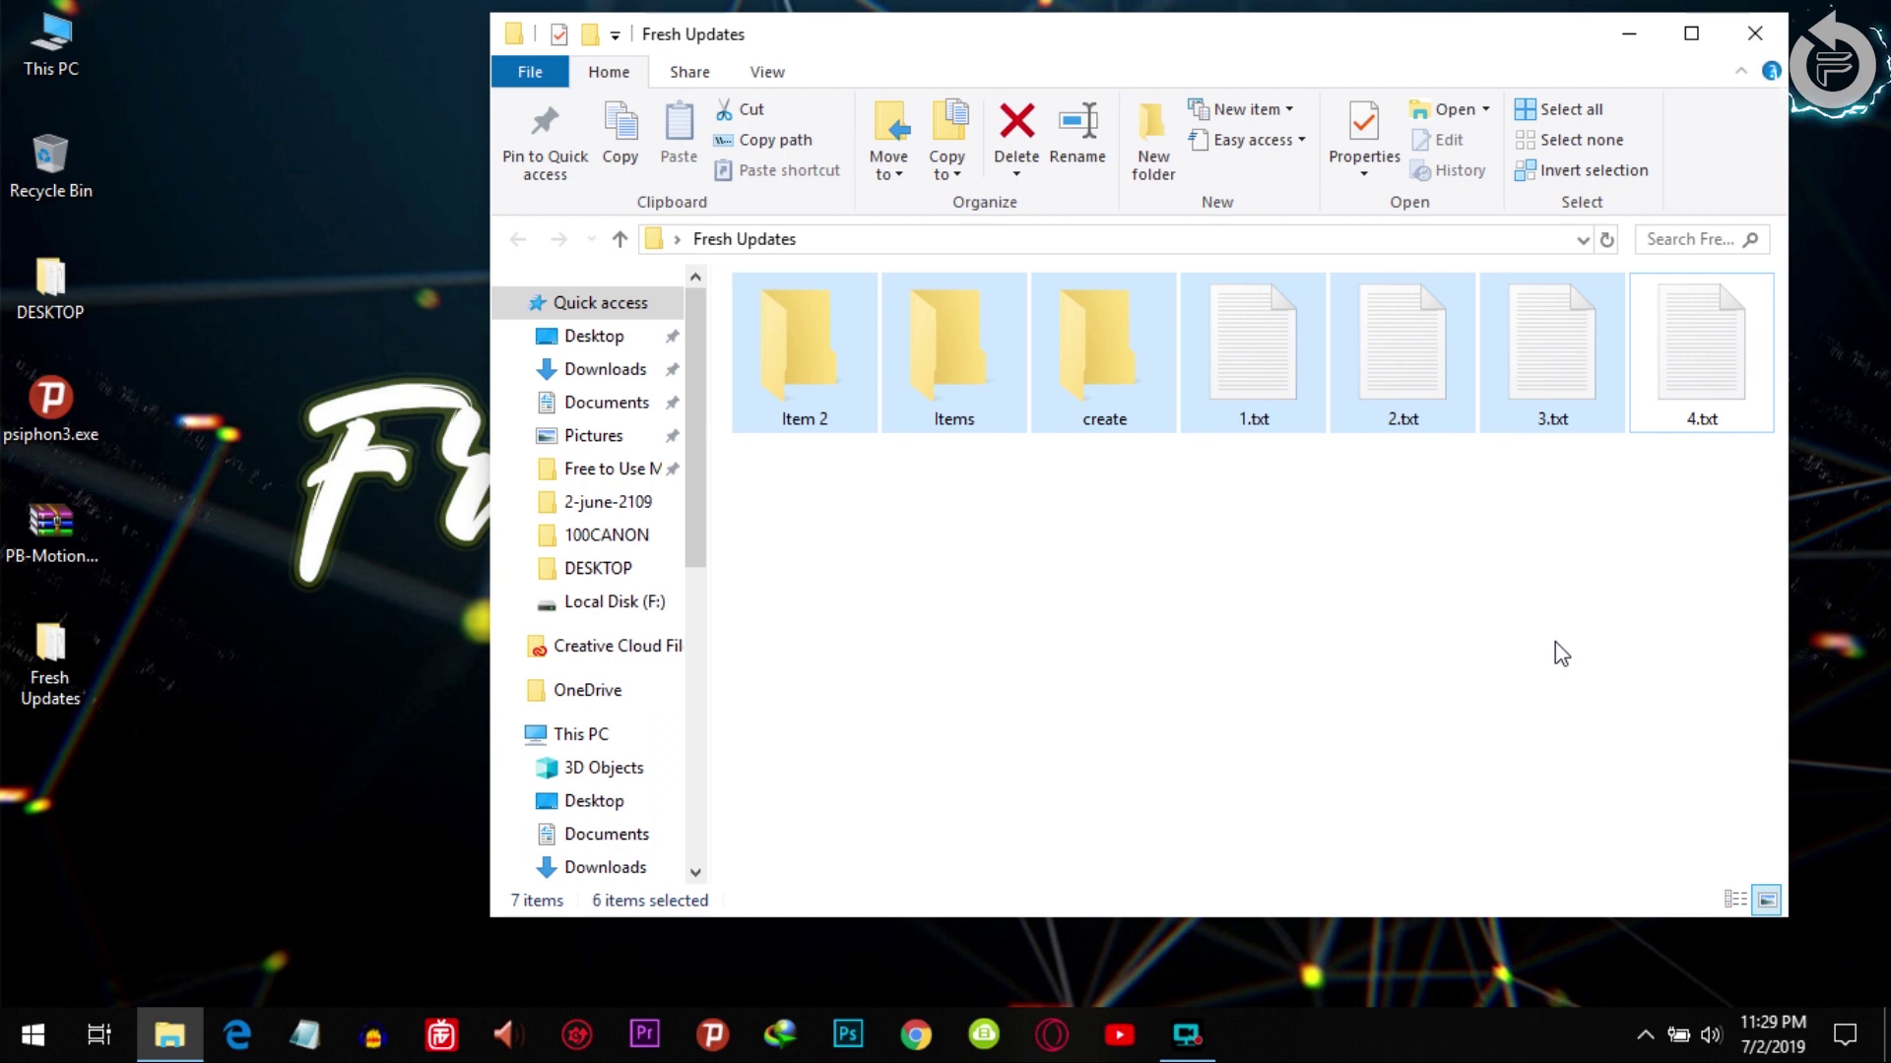
Select only 1.txt, 2.txt and 3.txt, and invert the selection.
click(1491, 667)
drag(1228, 512, 1517, 313)
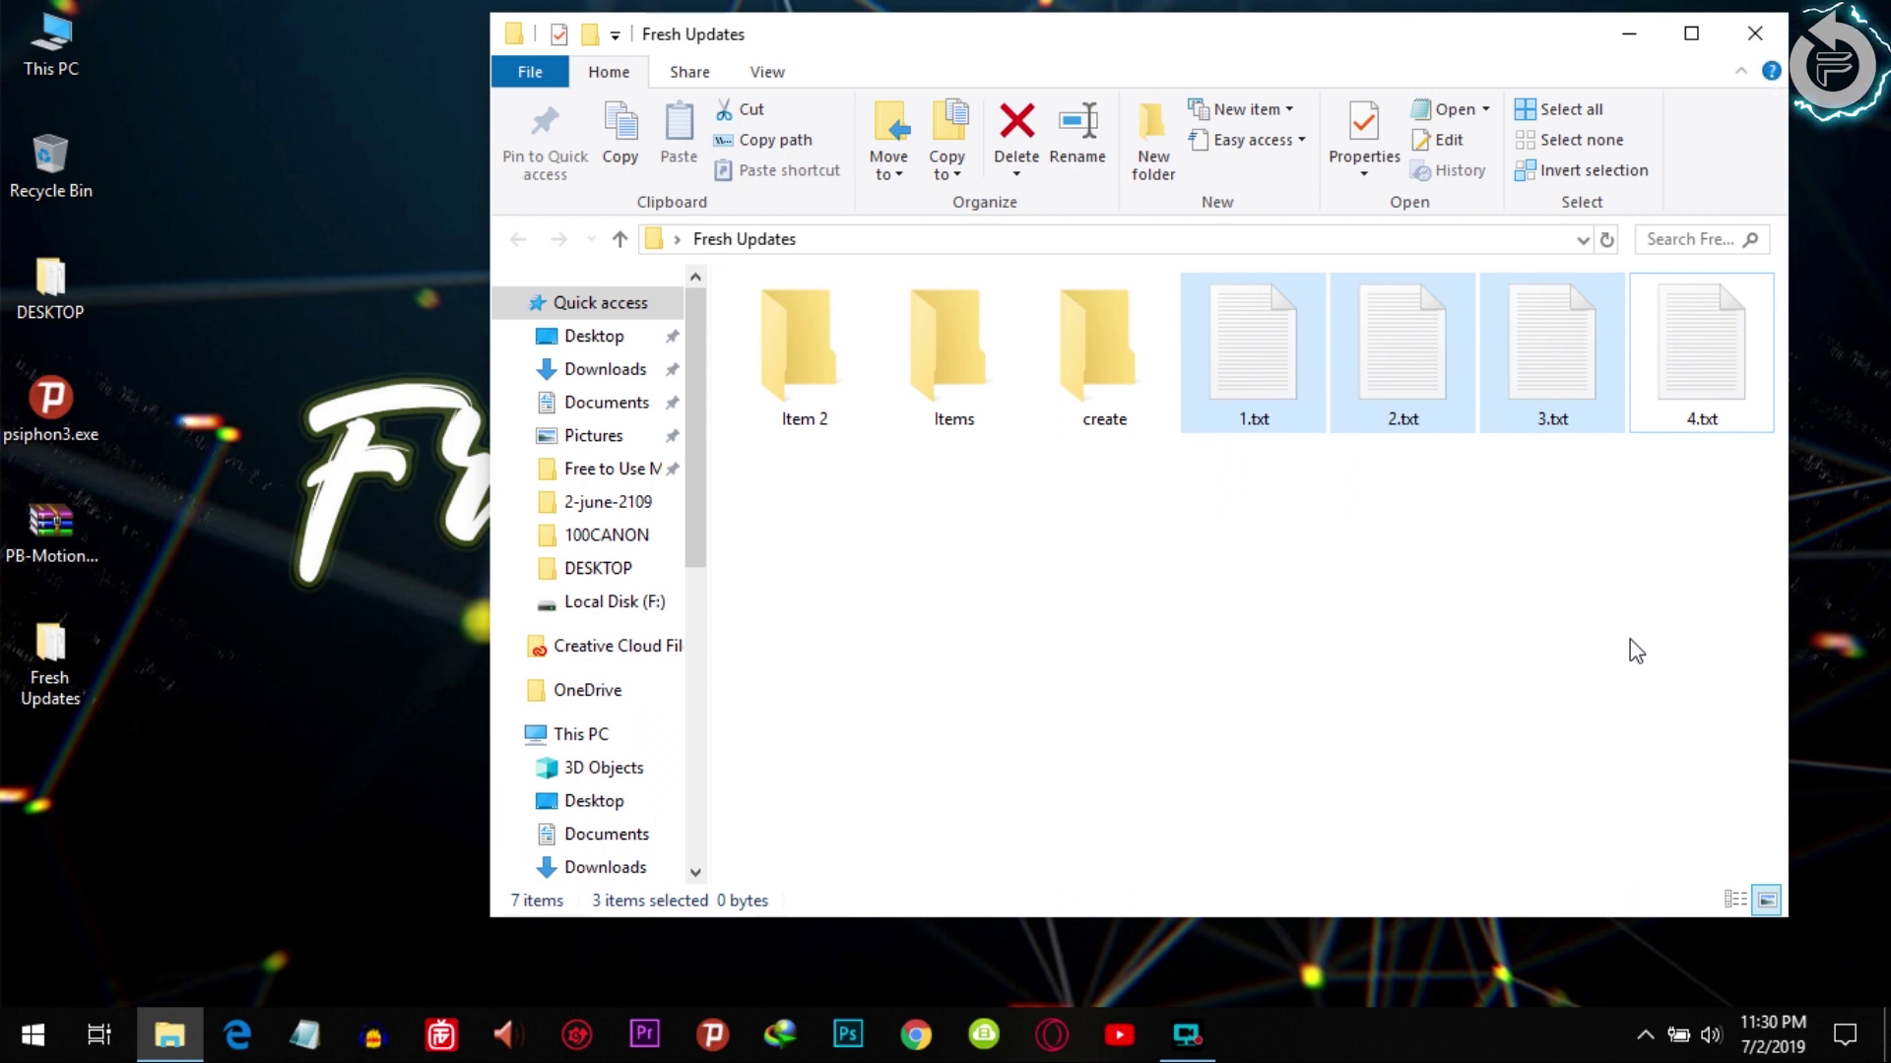
key(alt)
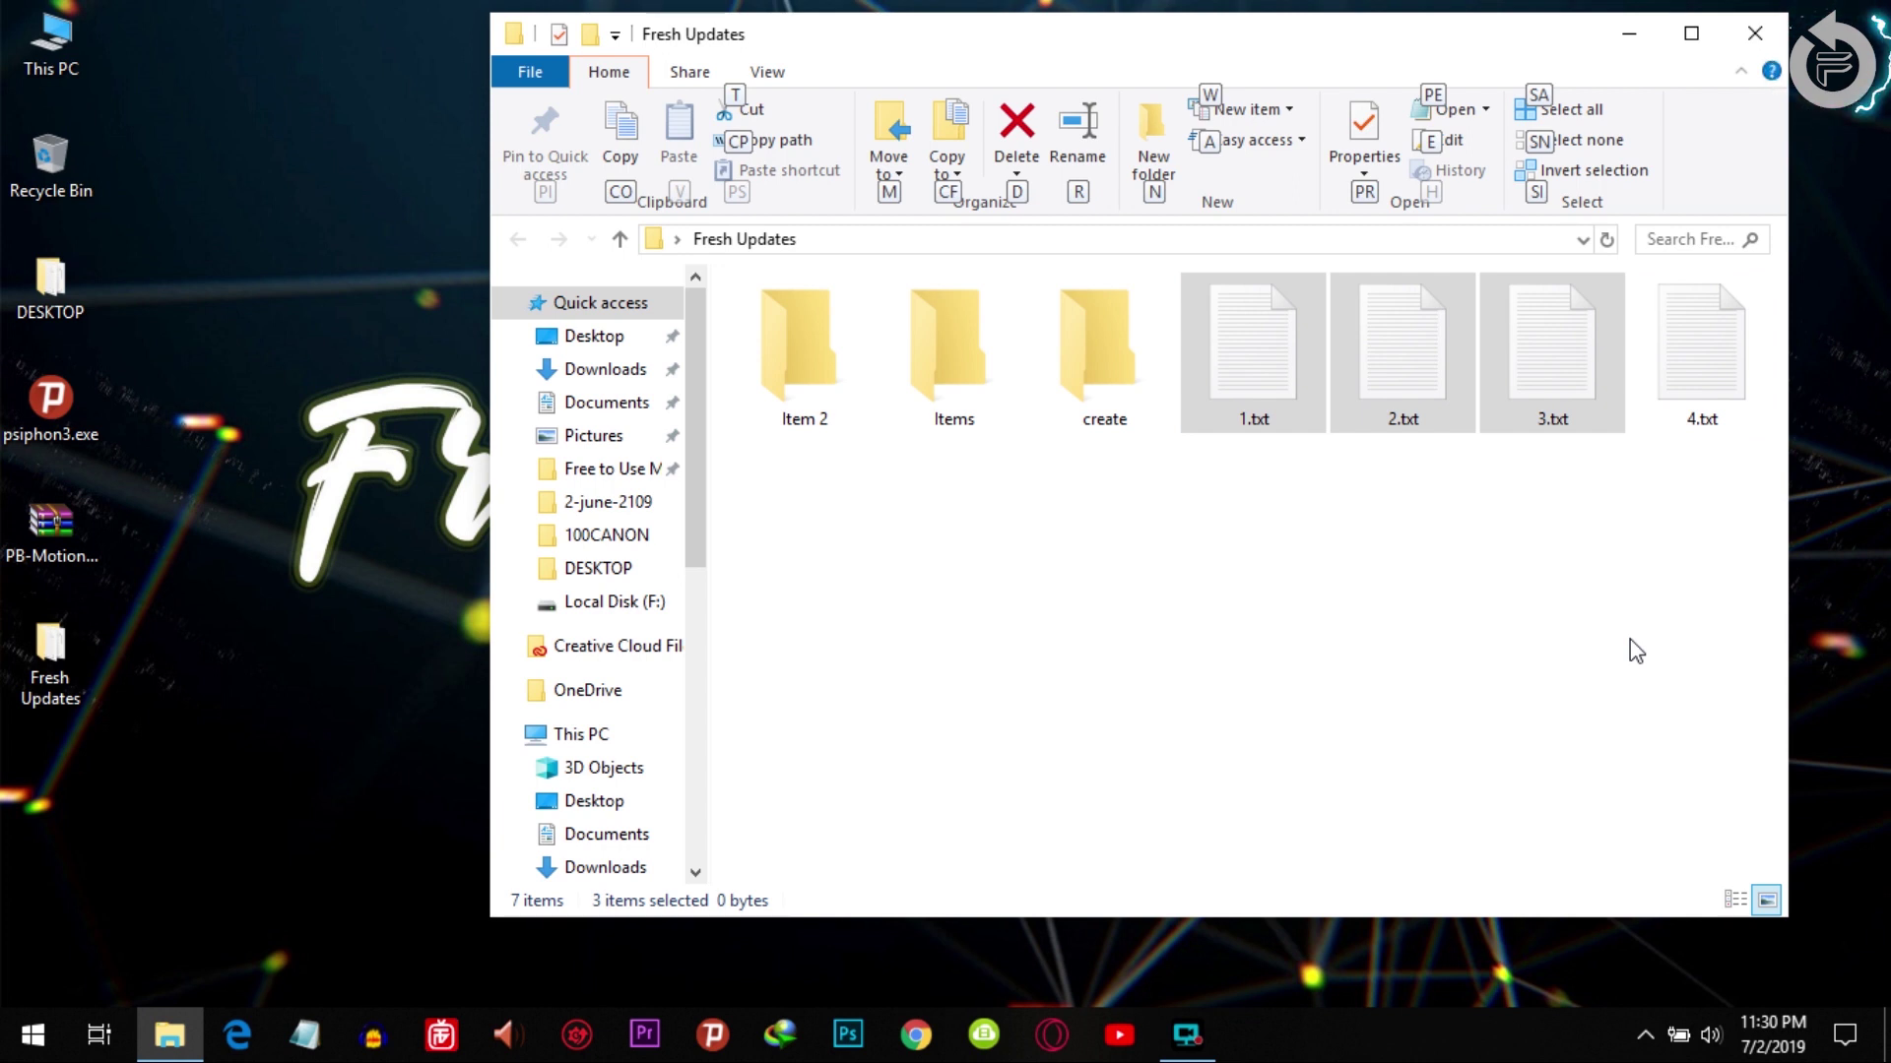
key(s)
key(i)
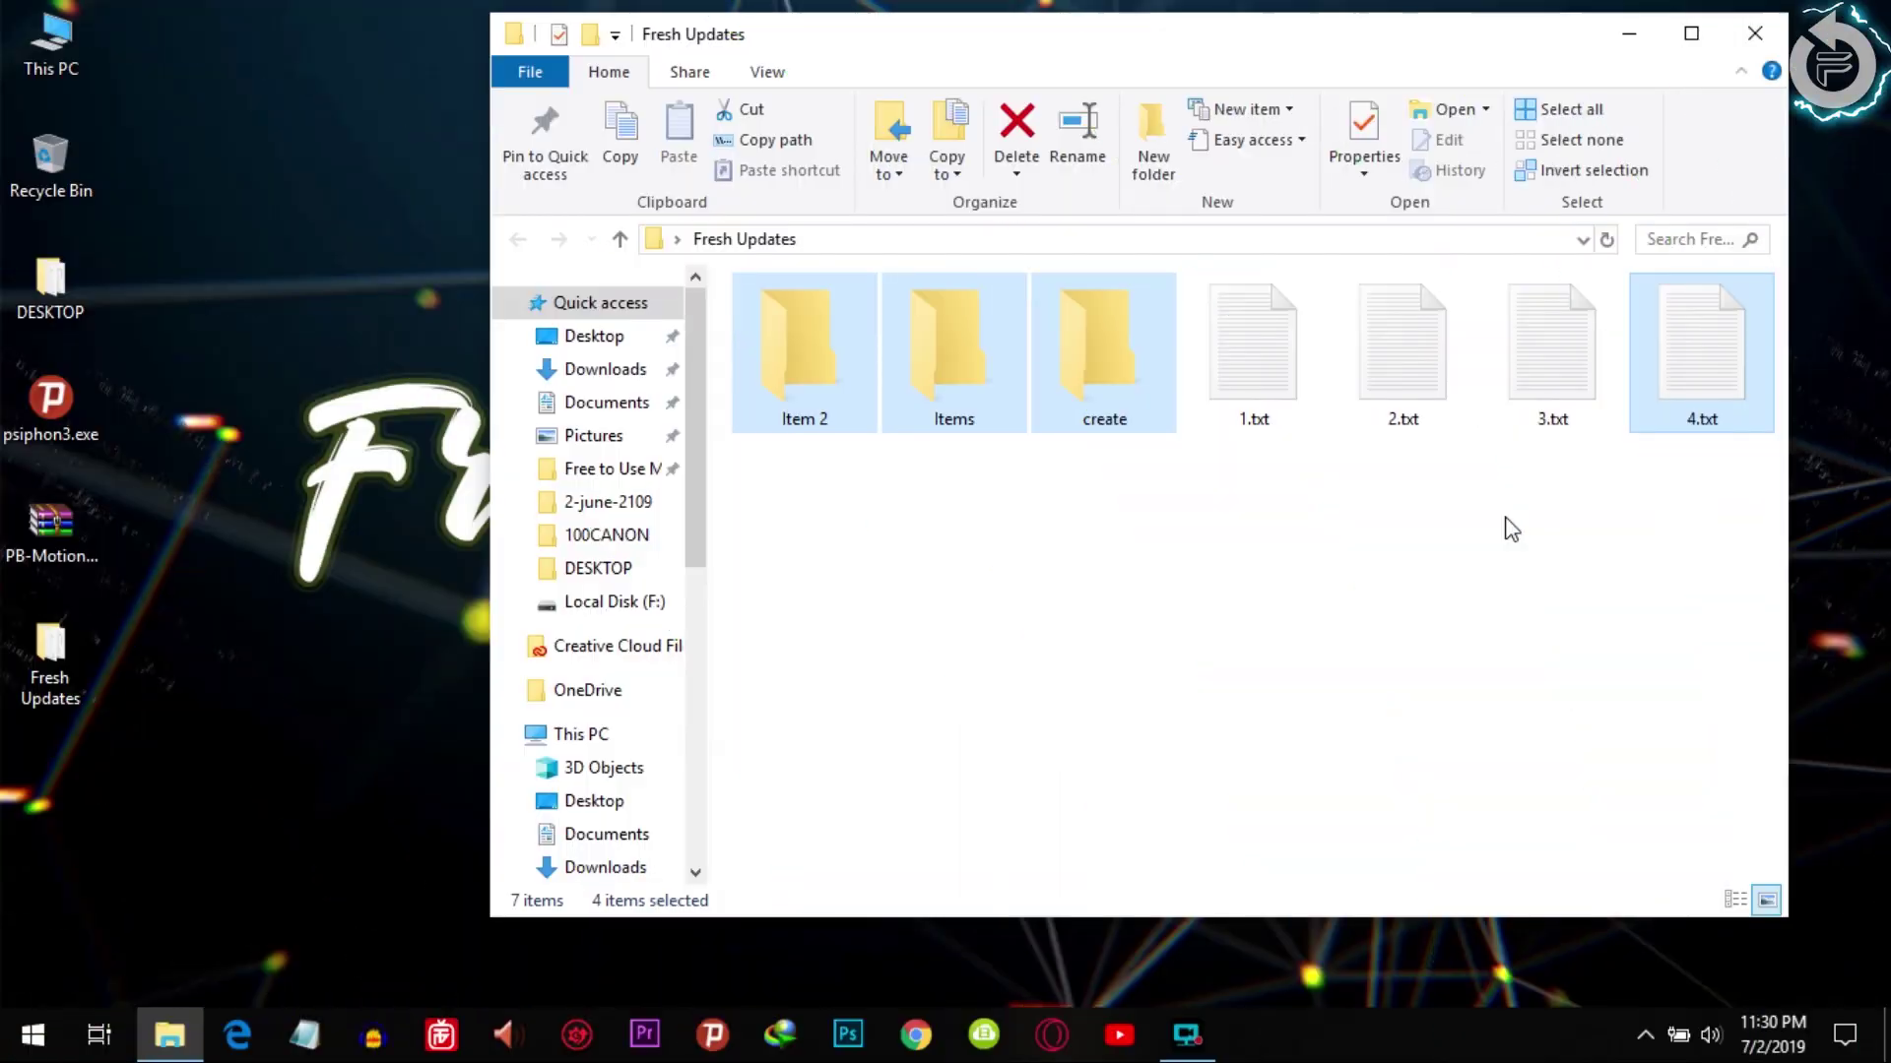
mouse_move(1215, 479)
mouse_down()
mouse_move(1542, 353)
mouse_move(1753, 317)
mouse_move(1672, 352)
mouse_up()
click(1253, 354)
click(1405, 345)
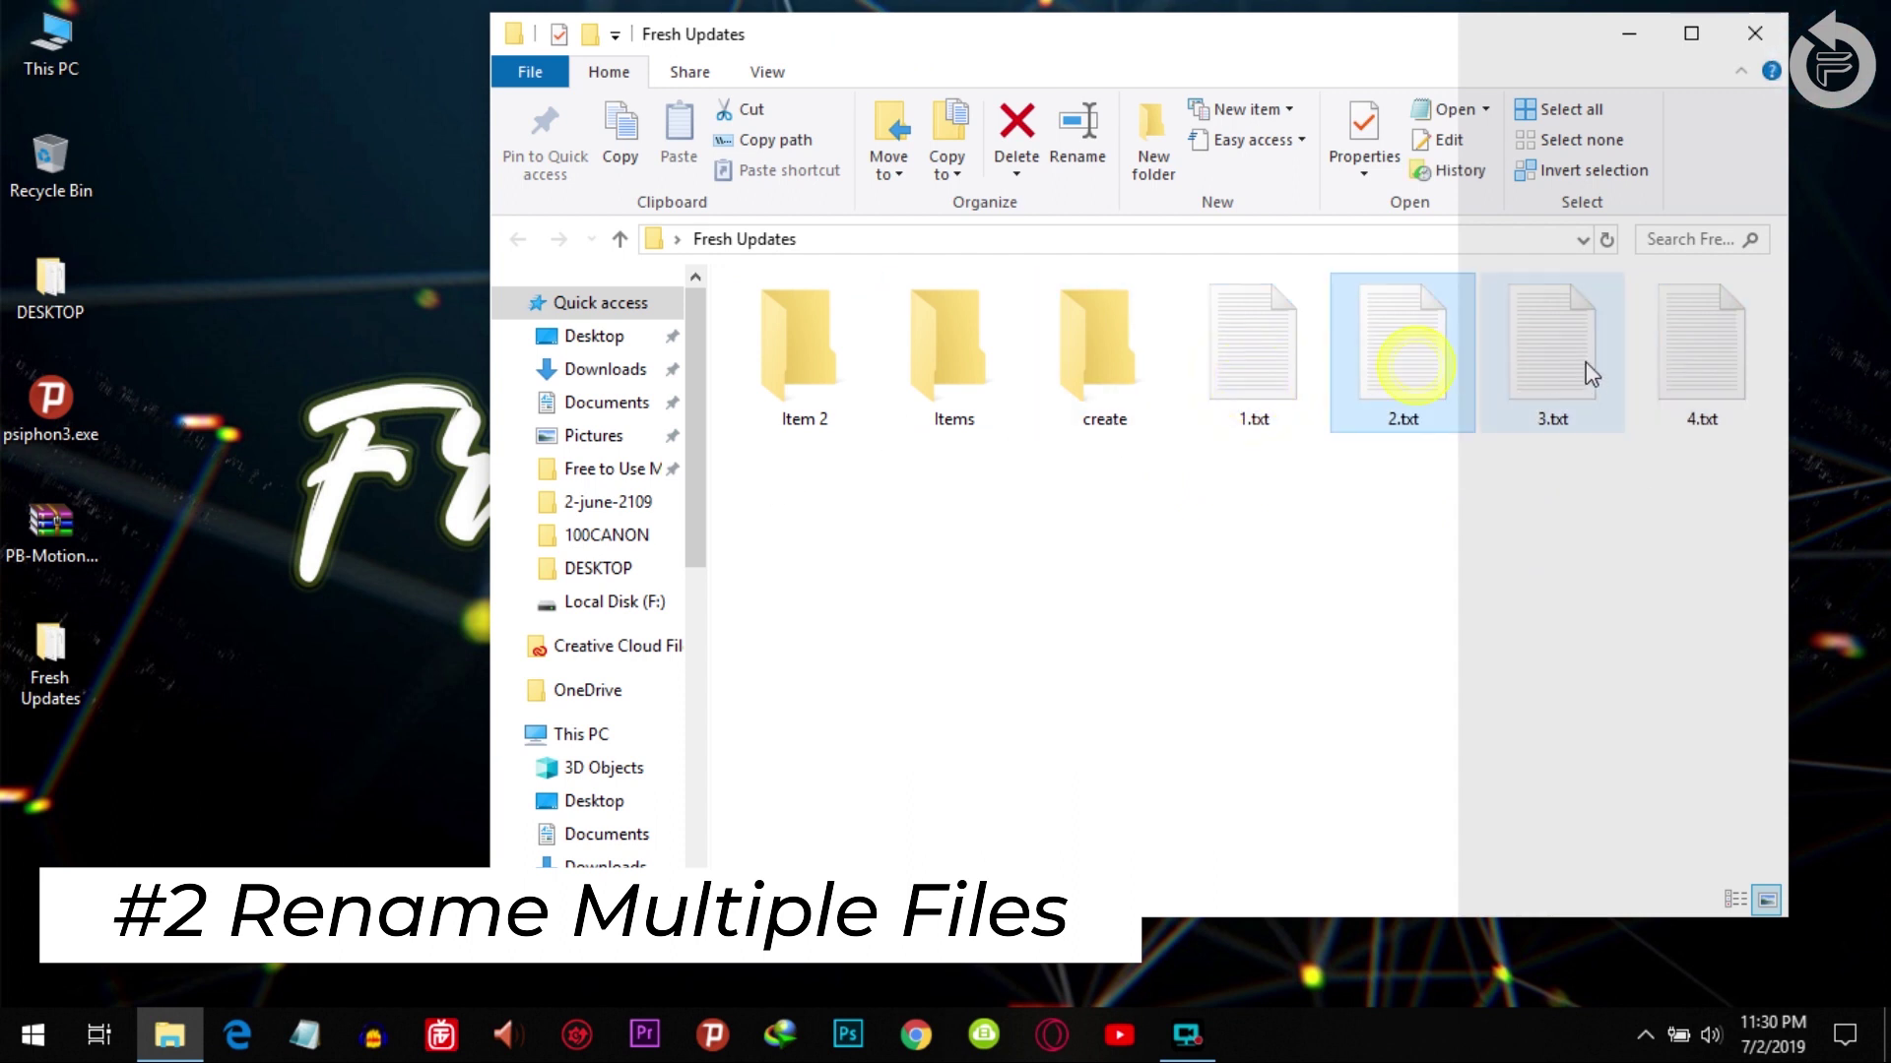
click(1548, 345)
click(1676, 371)
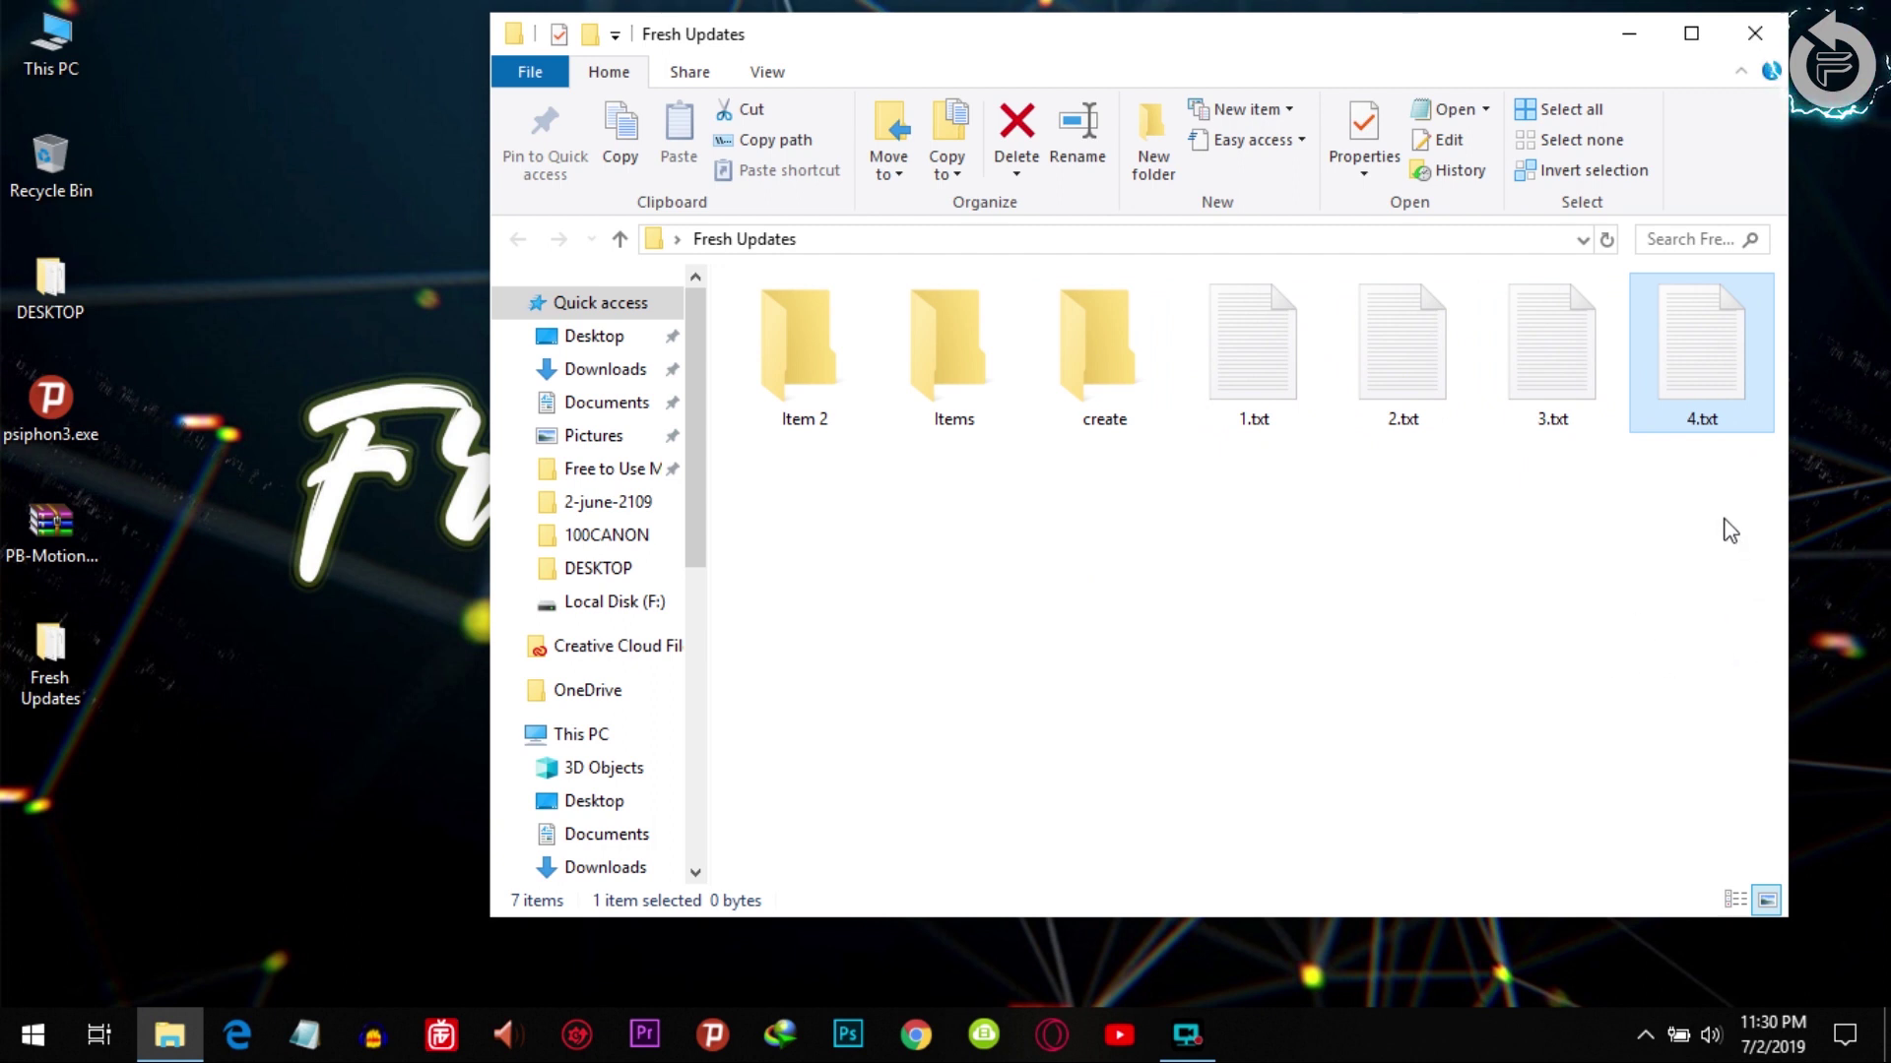
drag(1717, 476, 1214, 347)
click(1208, 557)
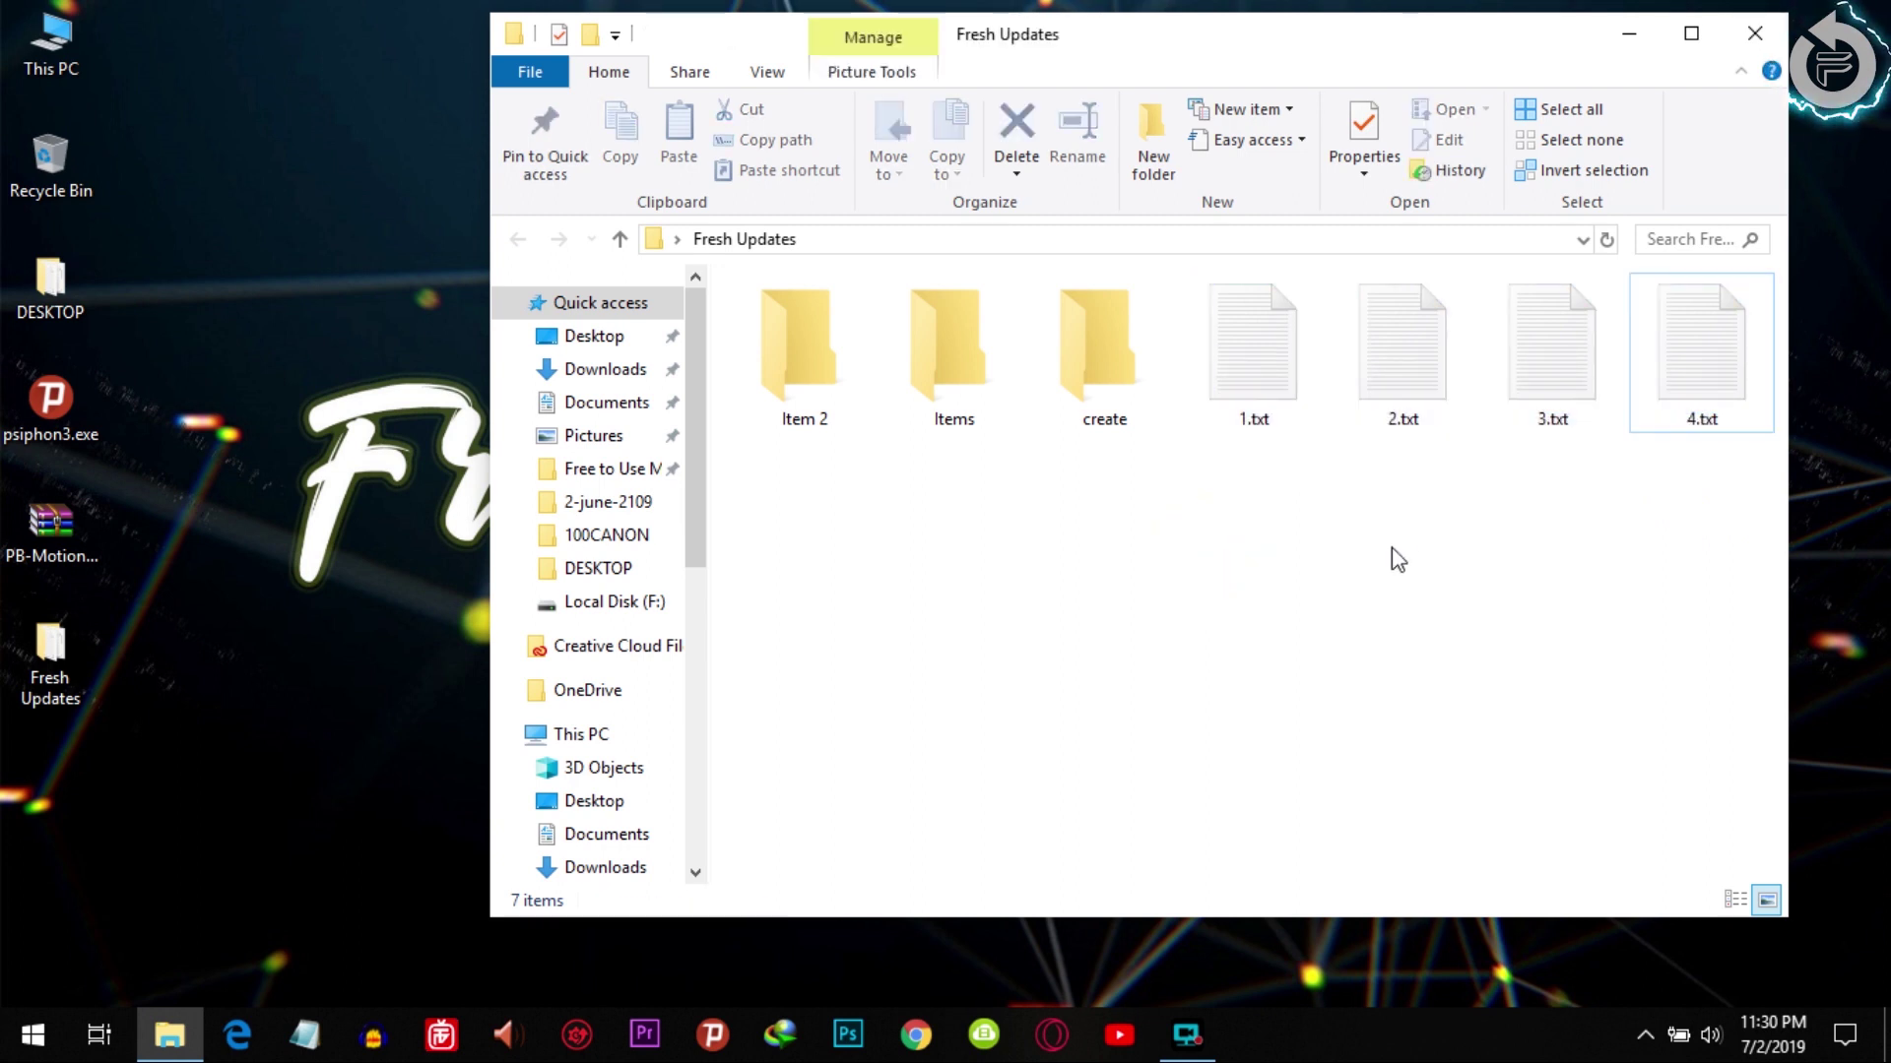
Rename the four text files 1.txt to 4.txt together, using the shared base name "fresh updates".
click(1267, 379)
ctrl+click(1408, 365)
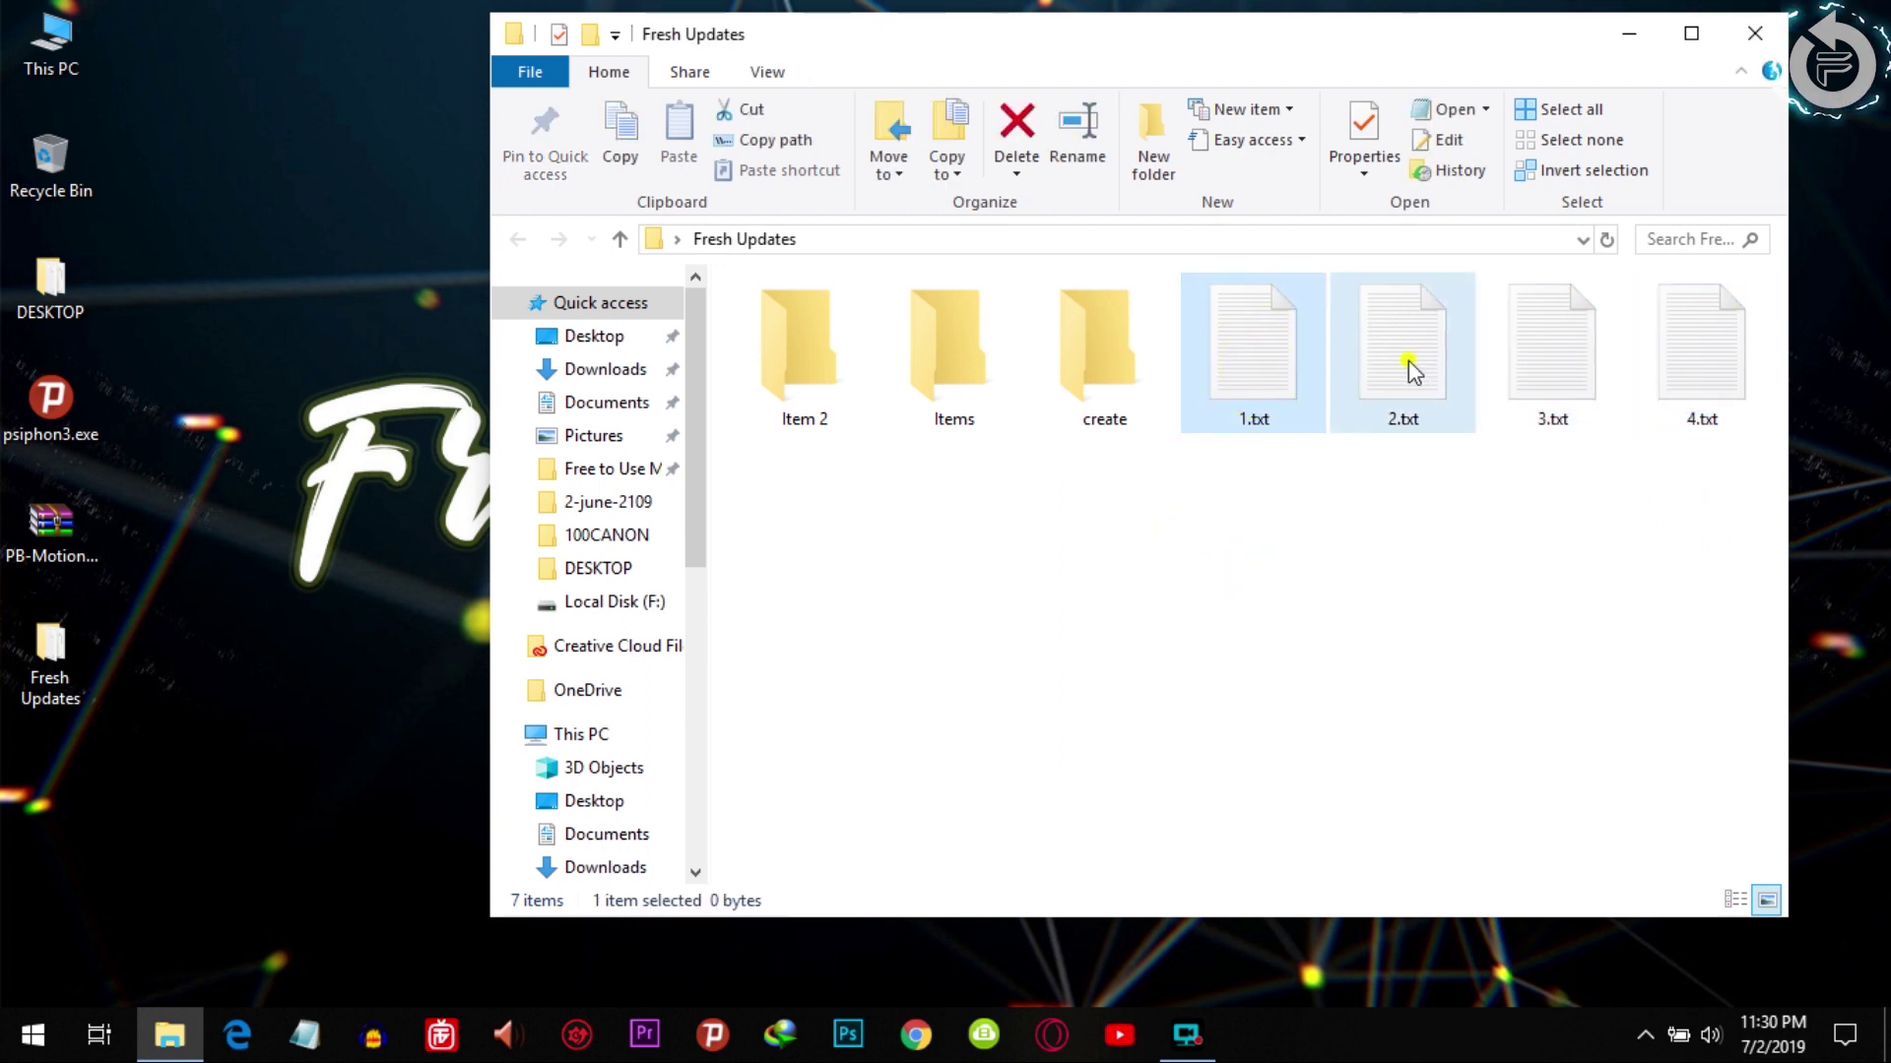
ctrl+click(1533, 357)
ctrl+click(1660, 346)
drag(1730, 543, 1209, 327)
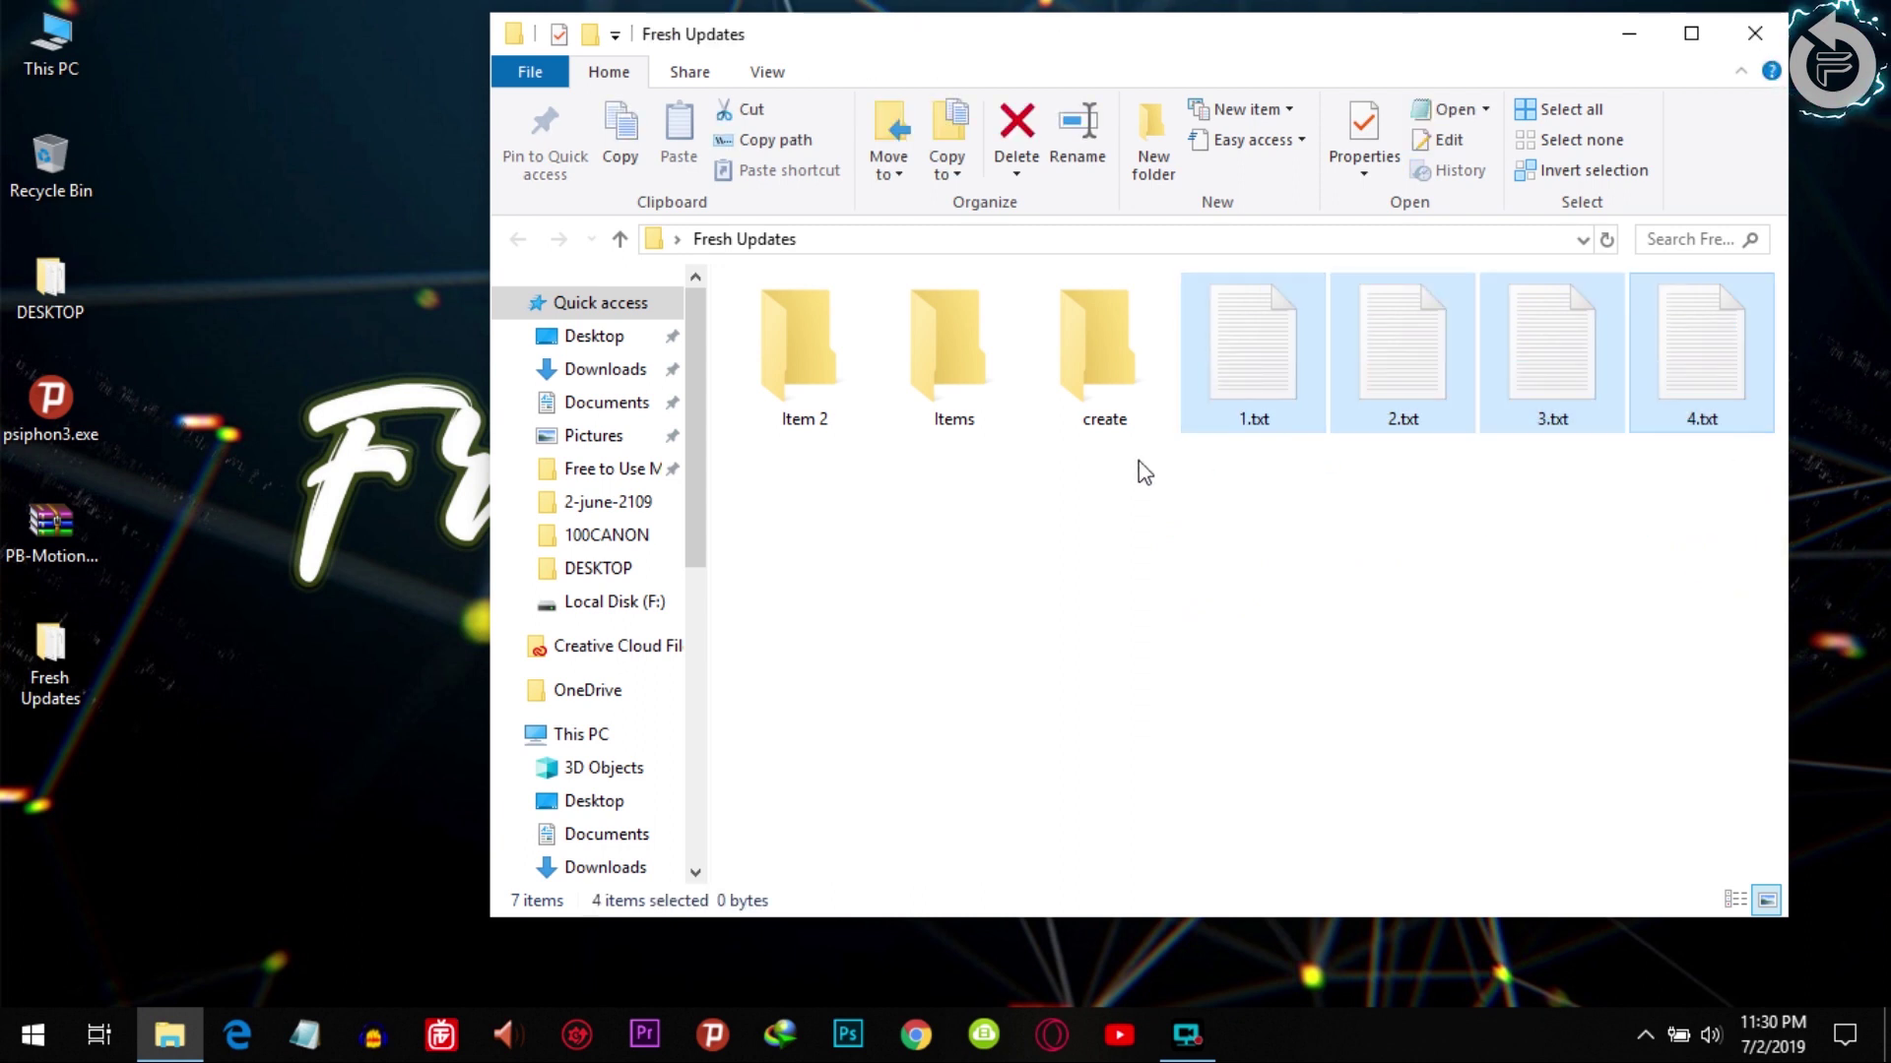
right_click(1277, 383)
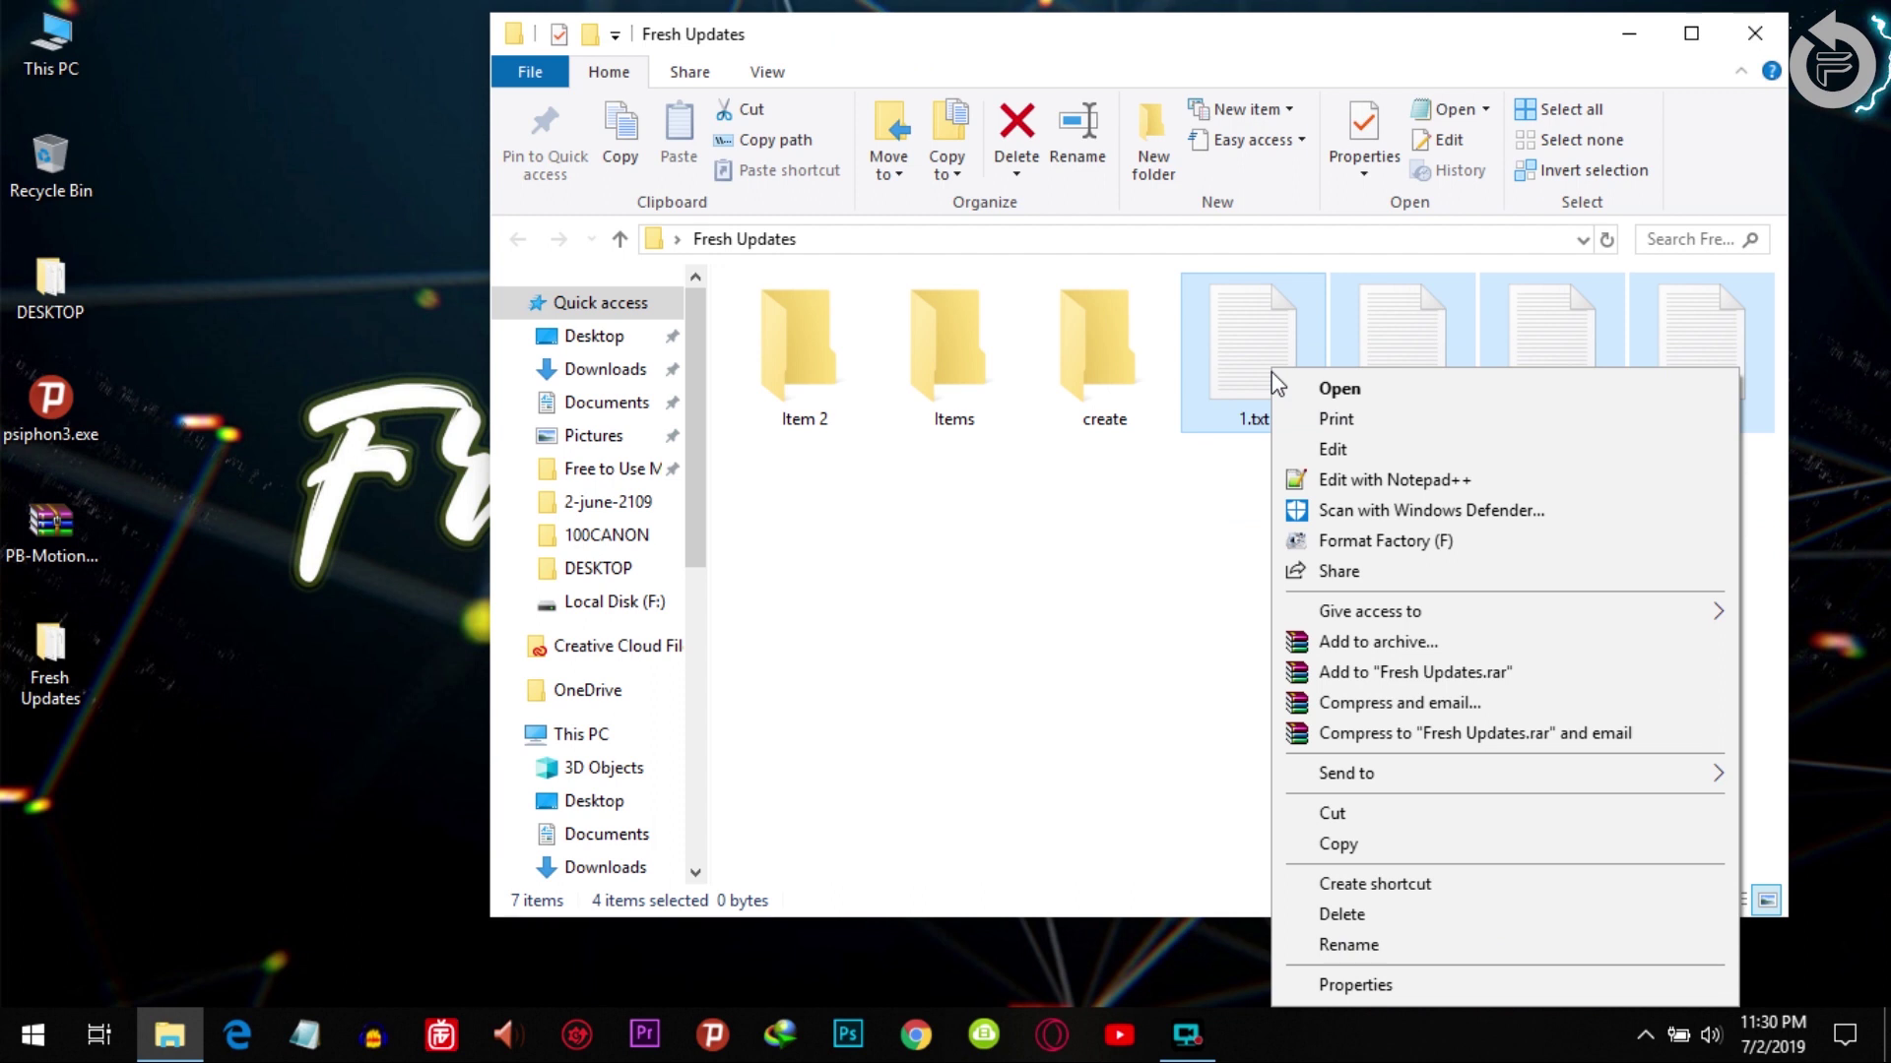
click(1439, 946)
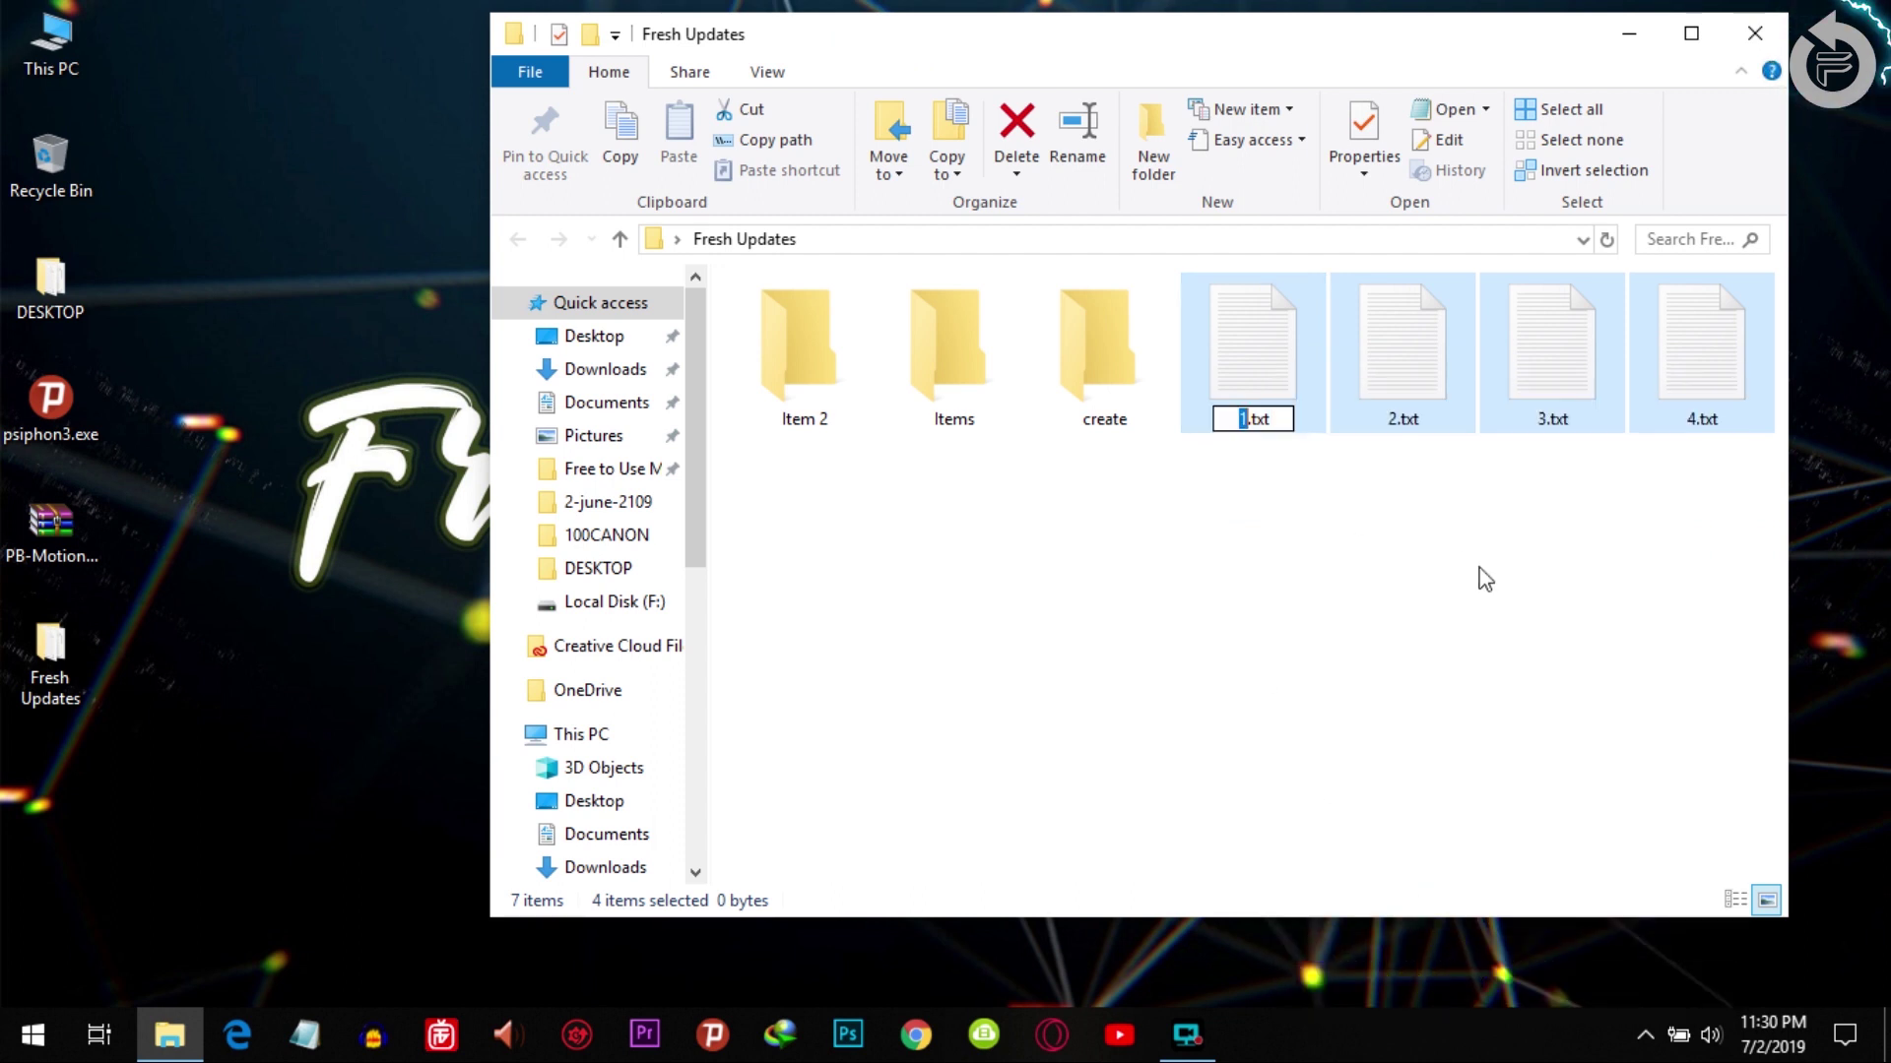
text(fresh u)
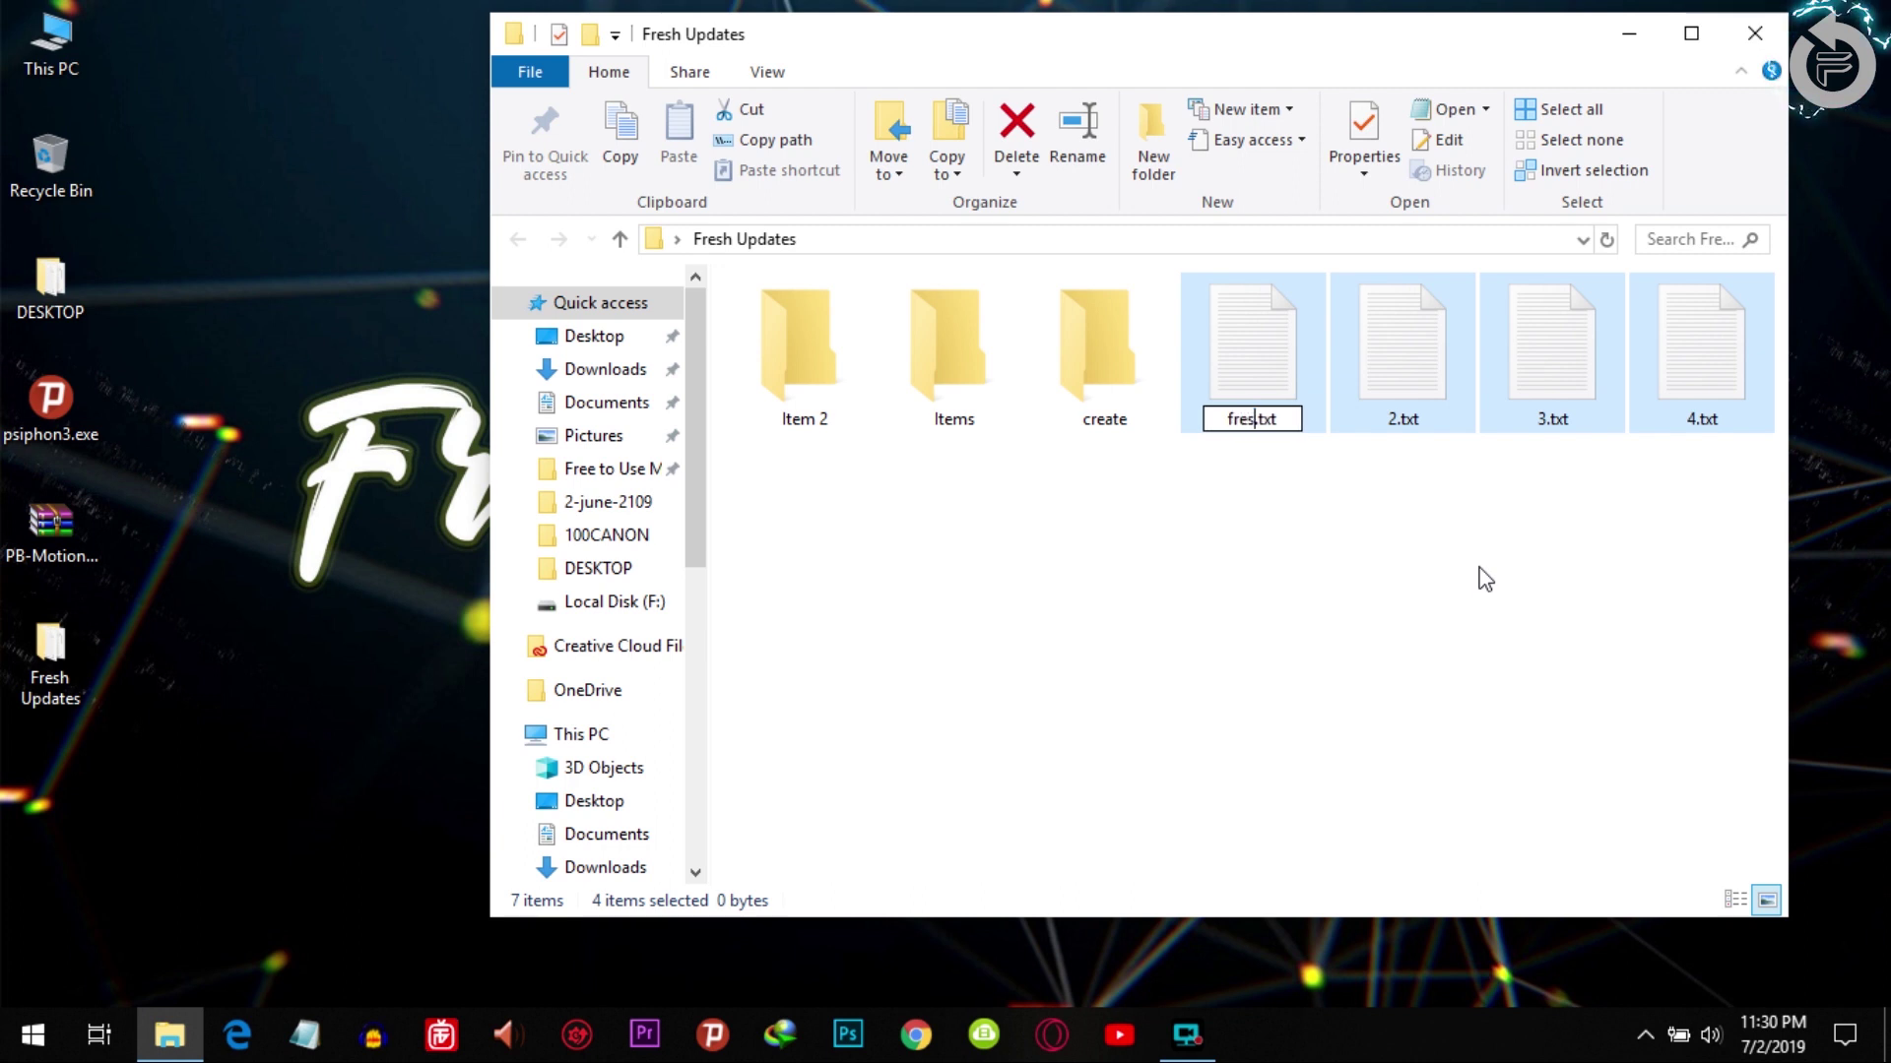
text(pdates)
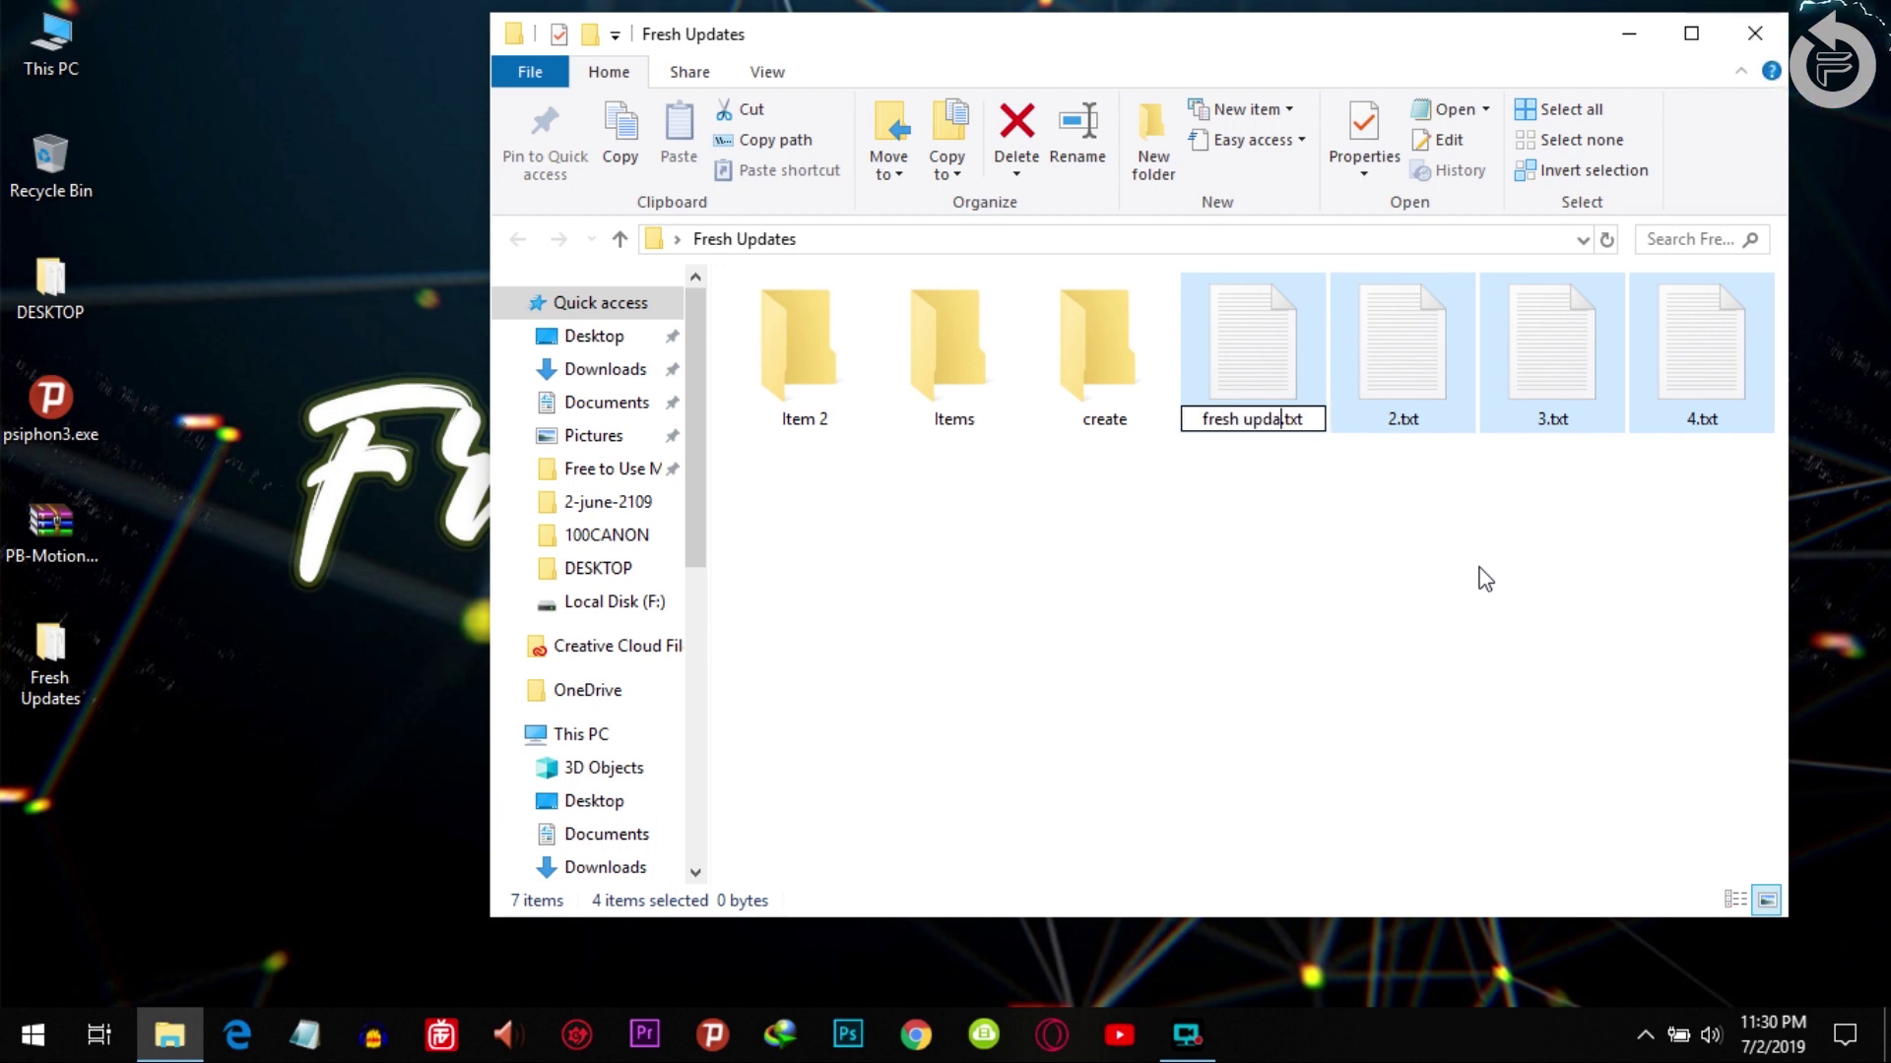
key(Return)
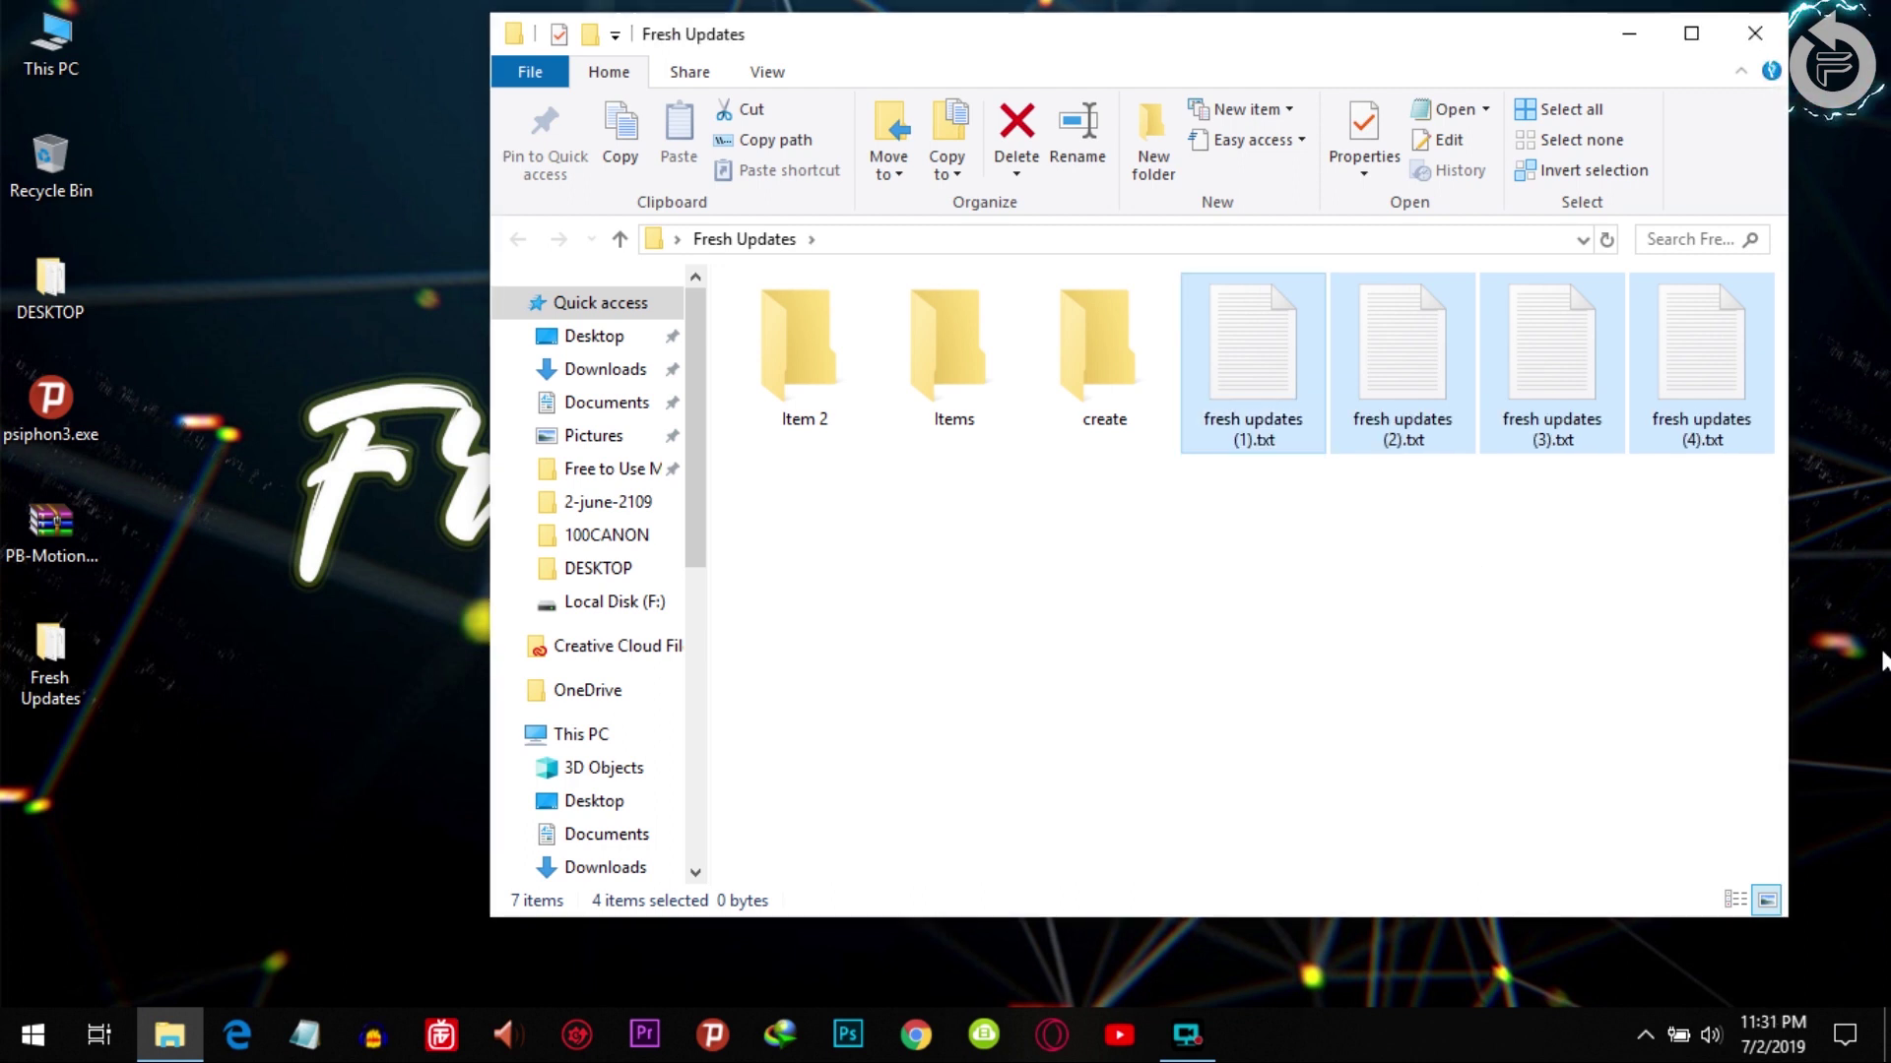
click(1386, 558)
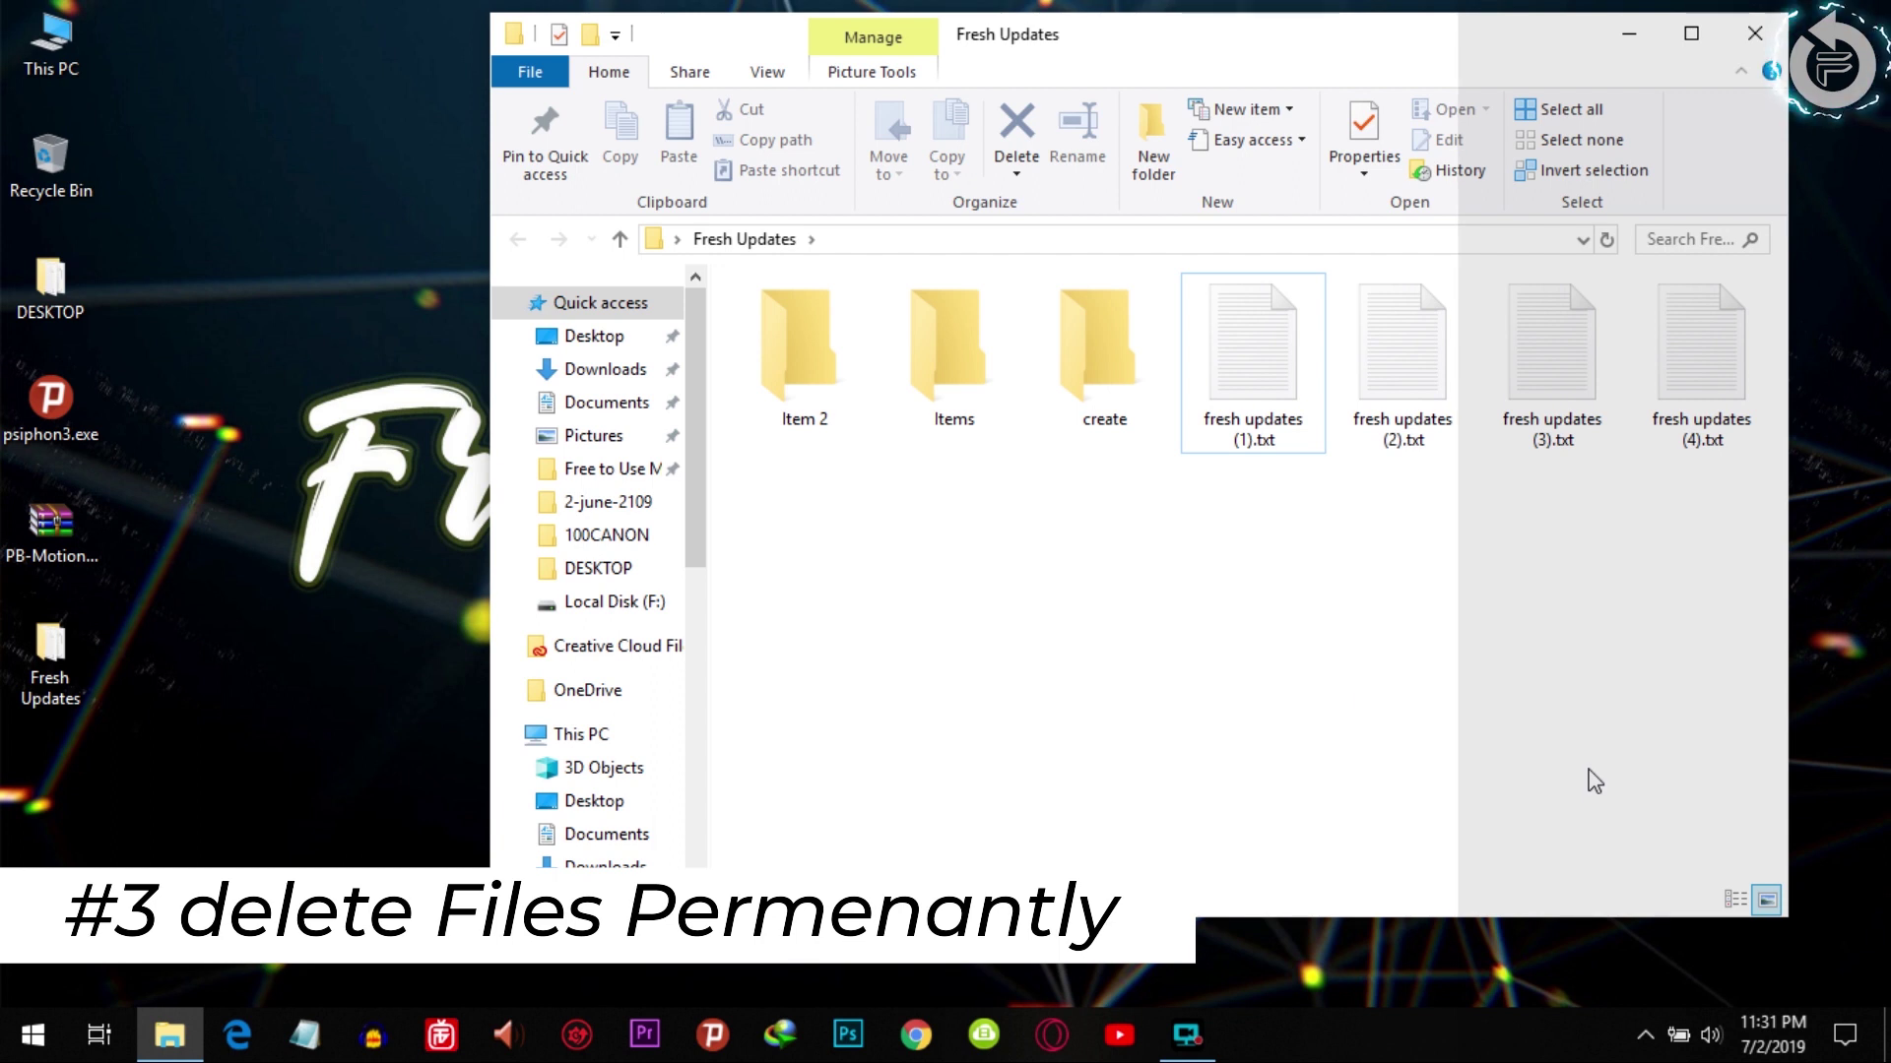
Check the Recycle Bin's contents, close it, and delete fresh updates (4).txt from the Fresh Updates folder.
double_click(24, 192)
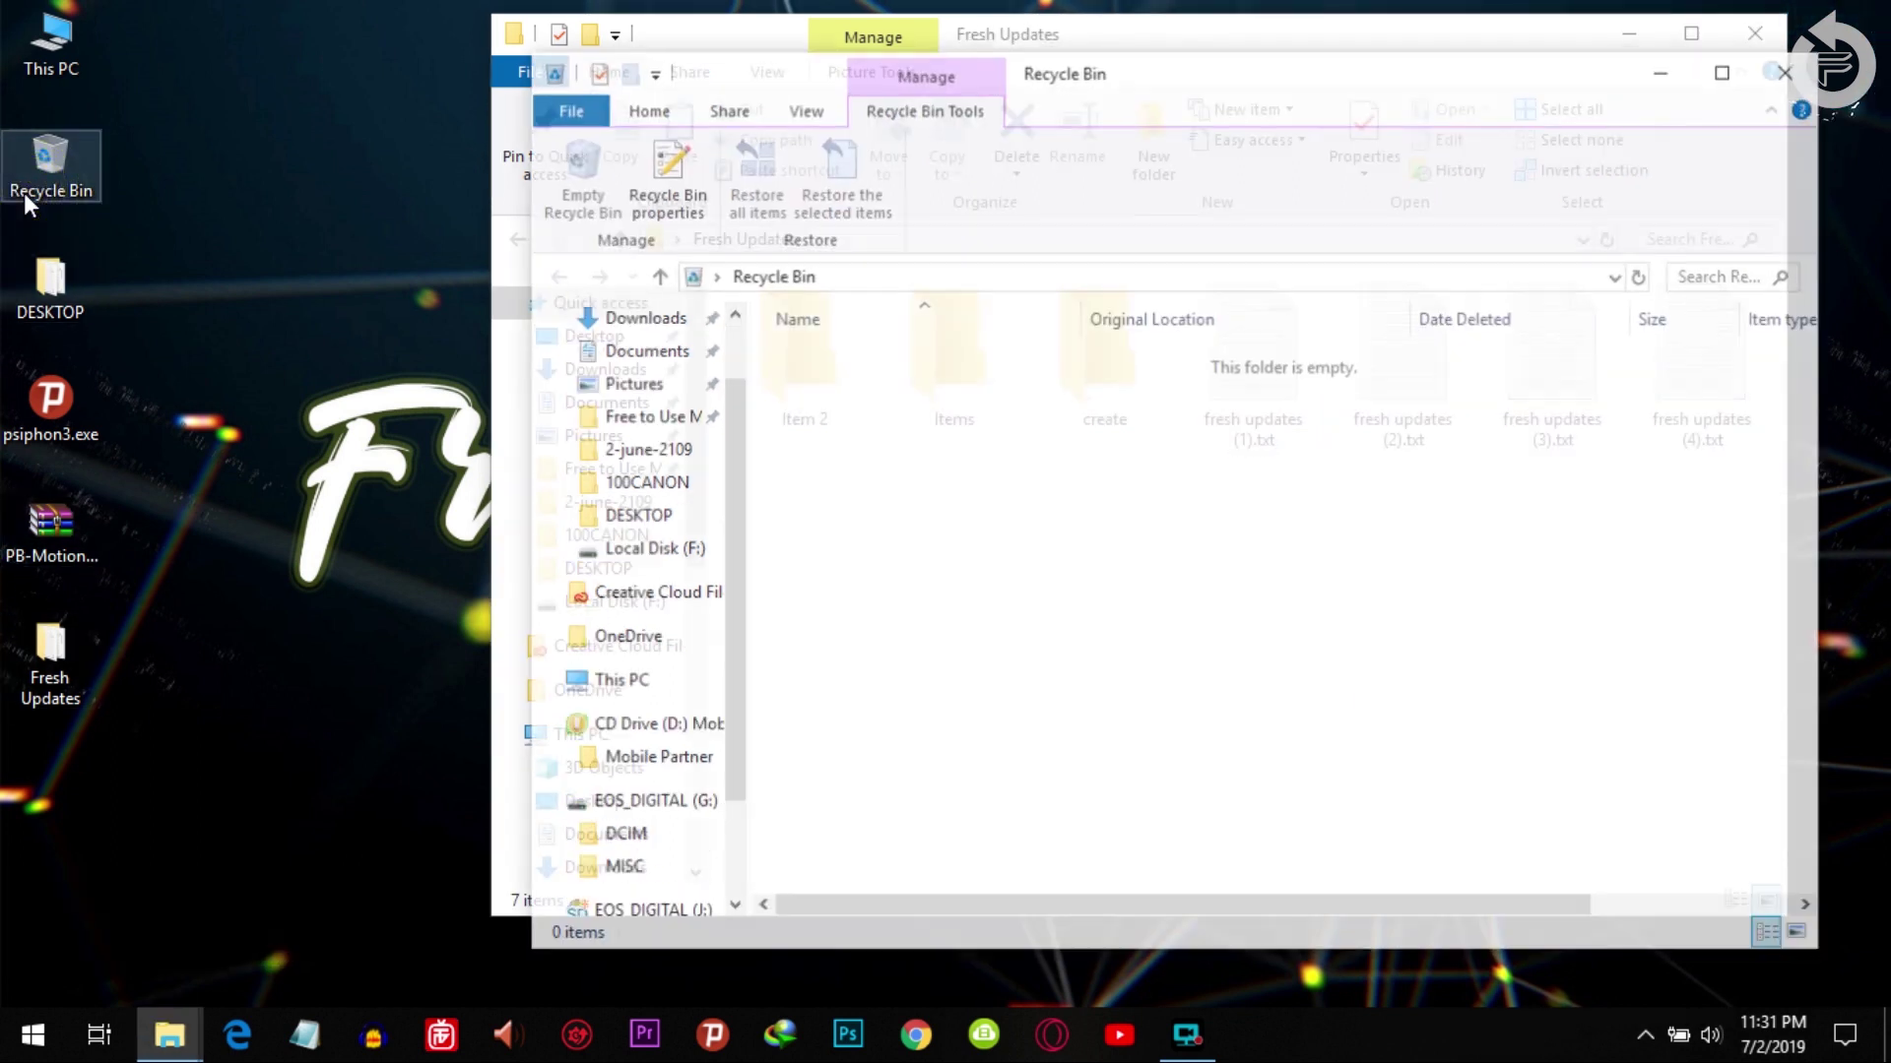
click(1770, 79)
click(1692, 453)
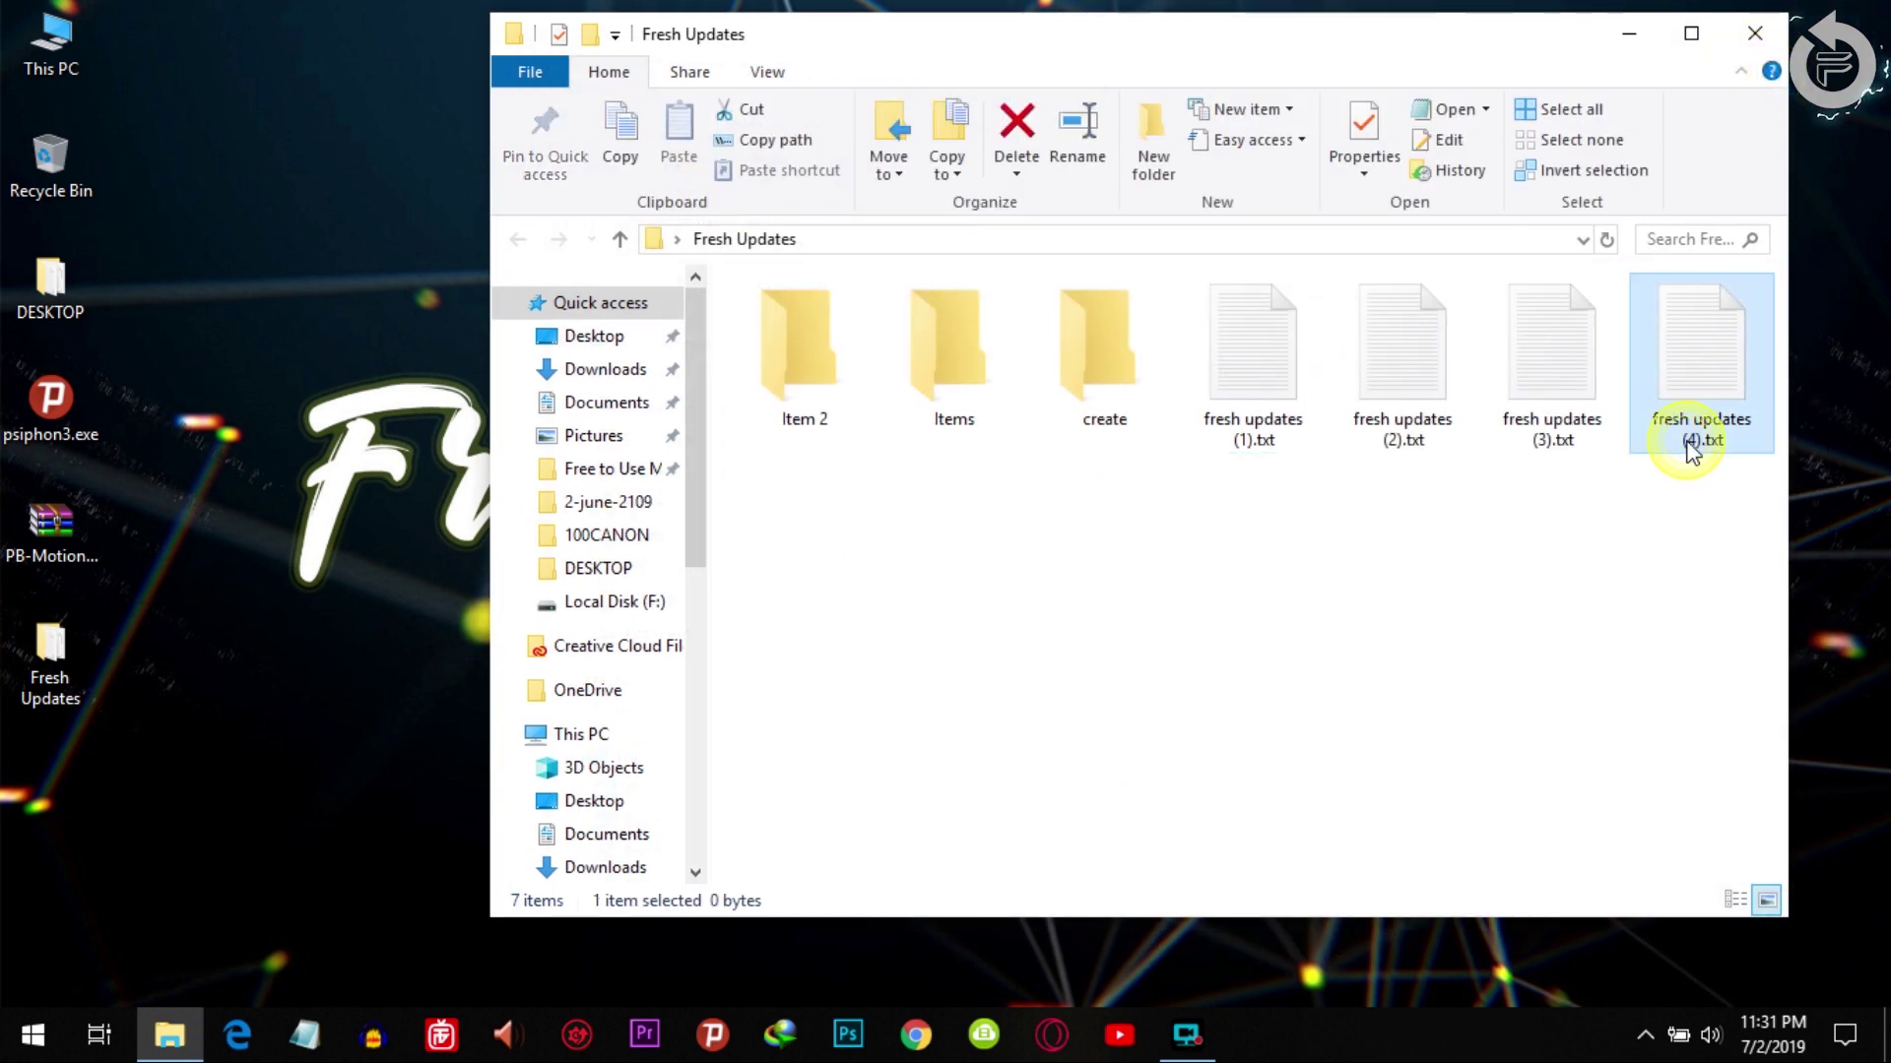
right_click(1691, 451)
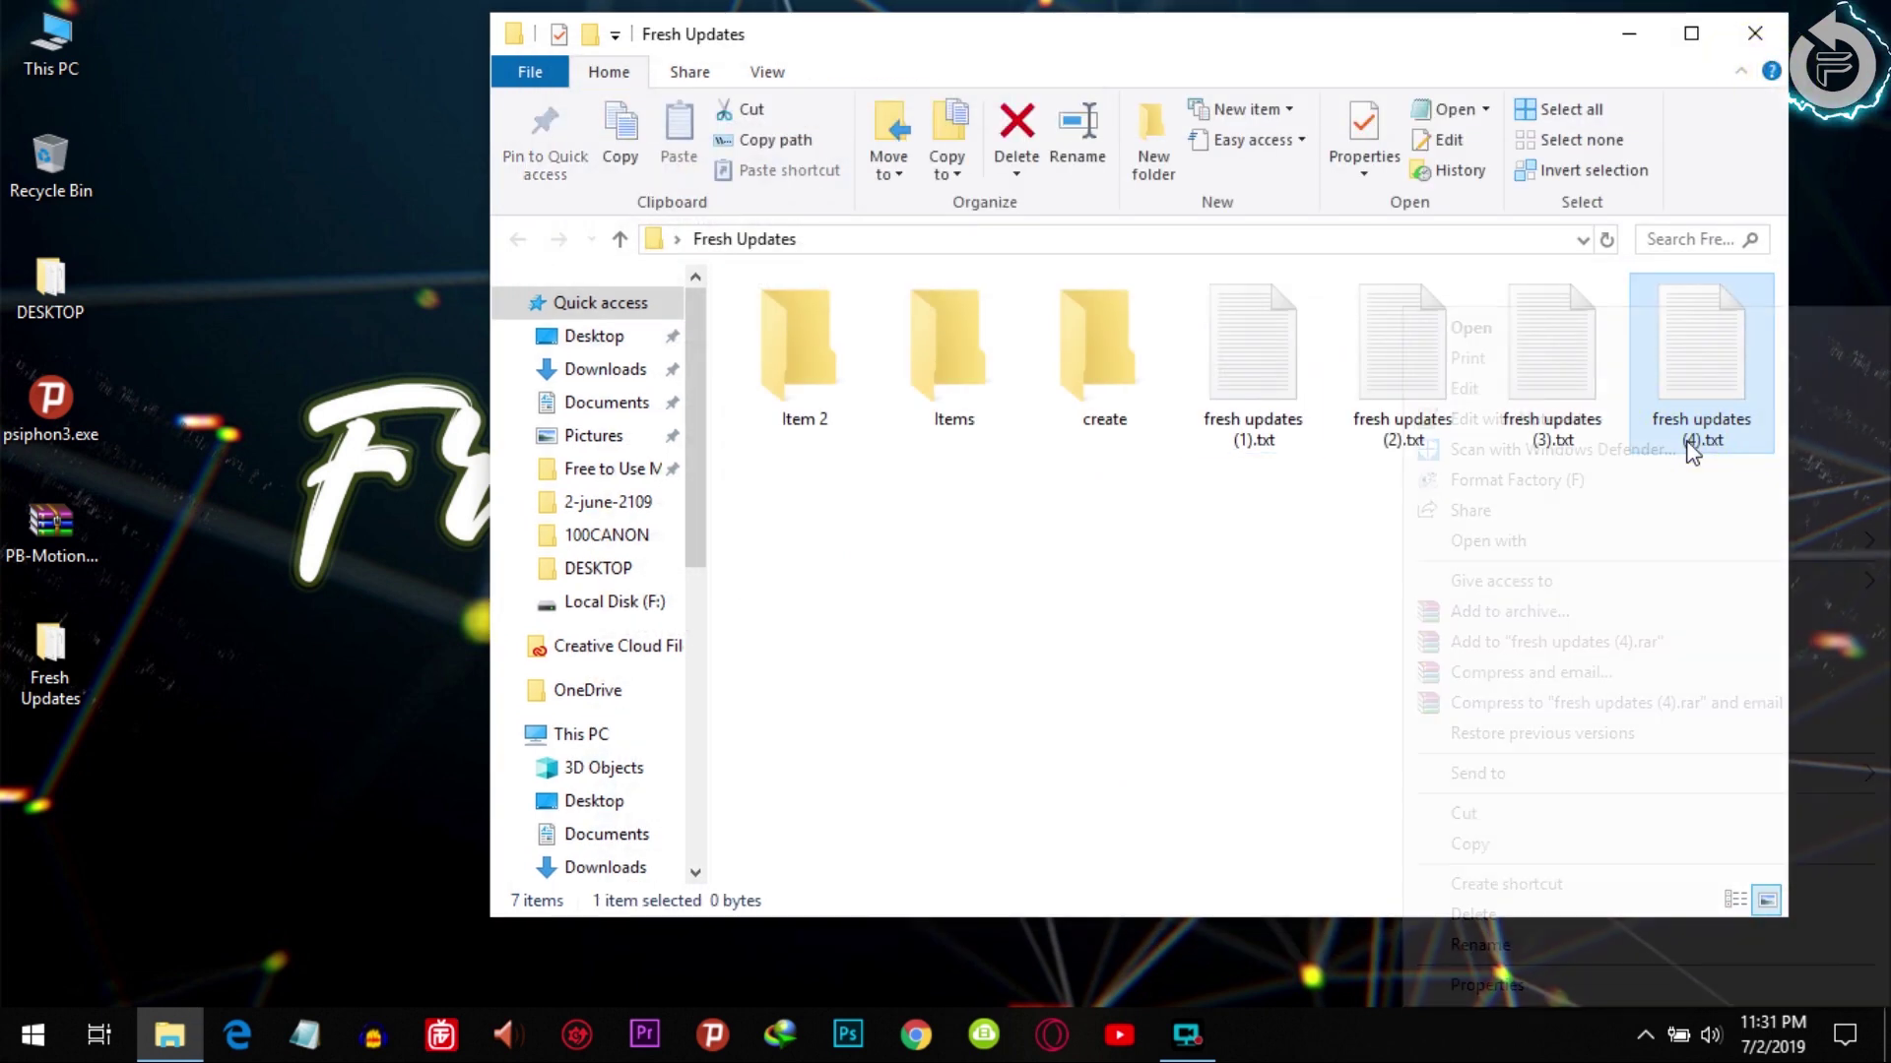
click(1108, 776)
click(1684, 355)
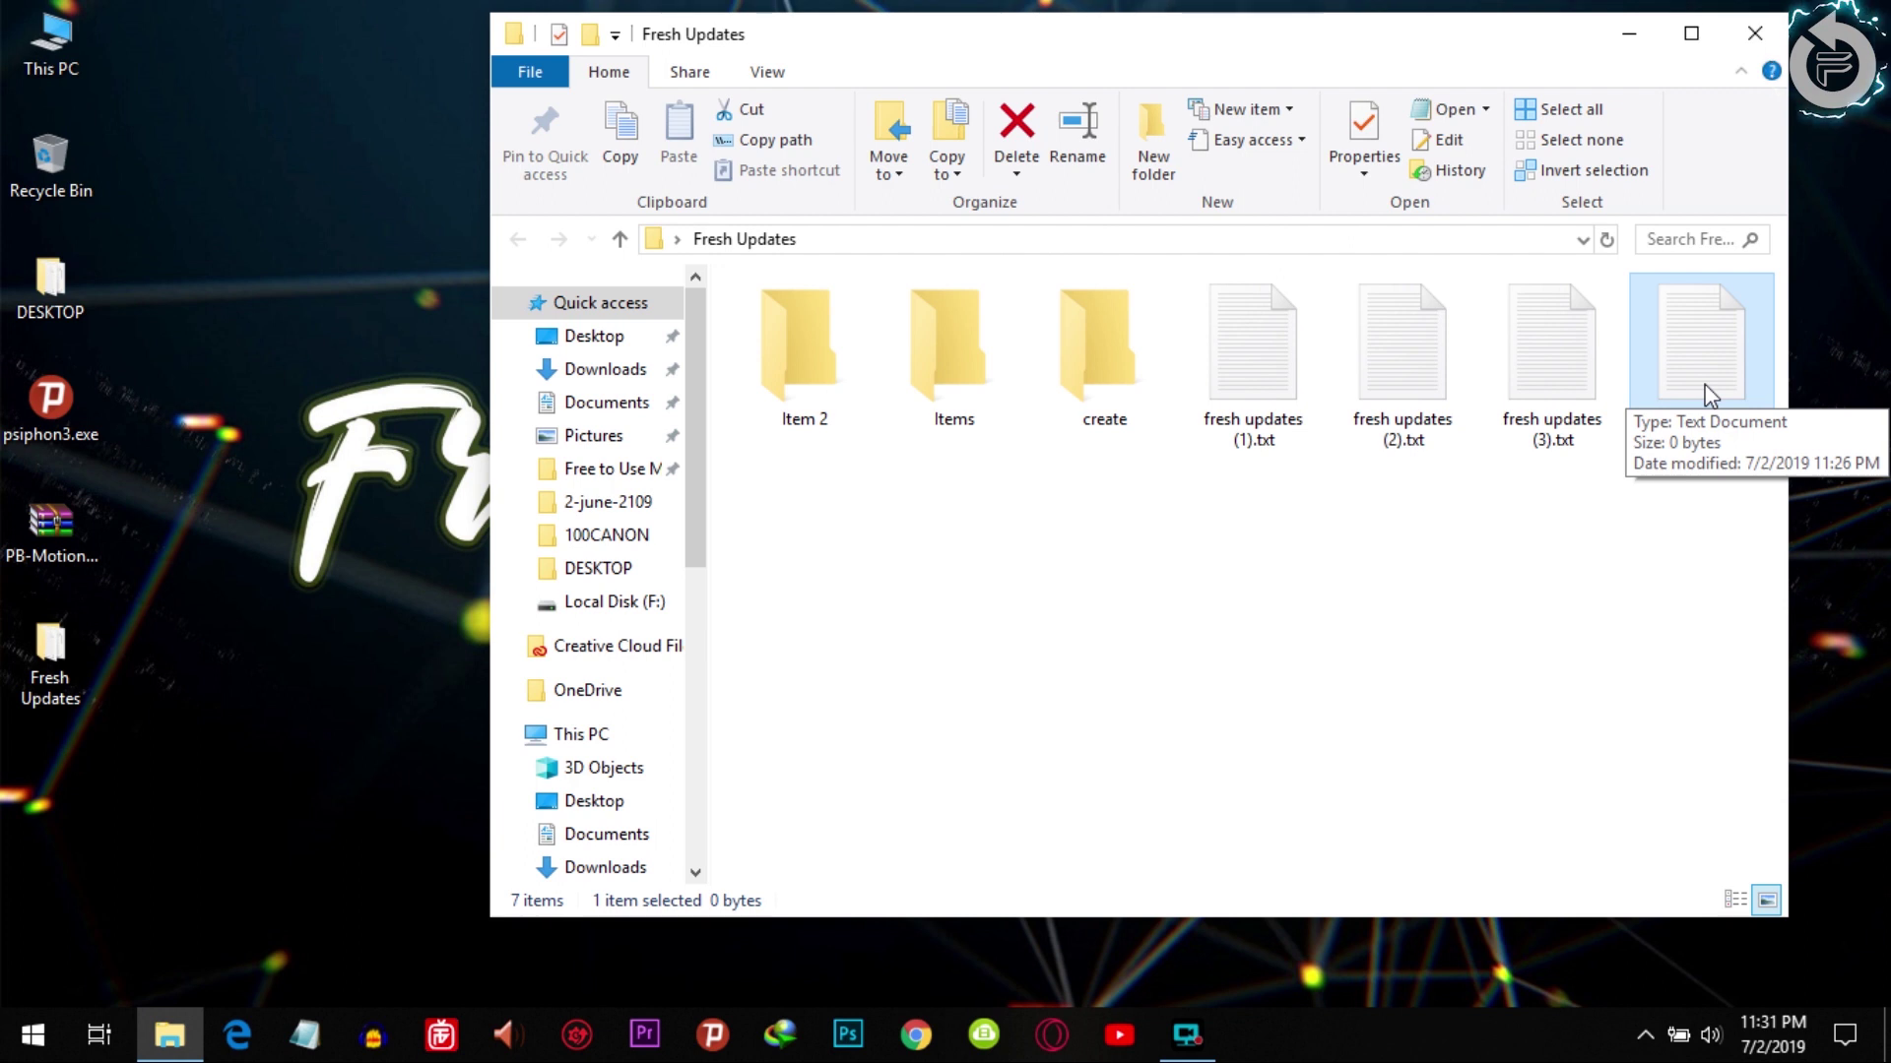
key(Delete)
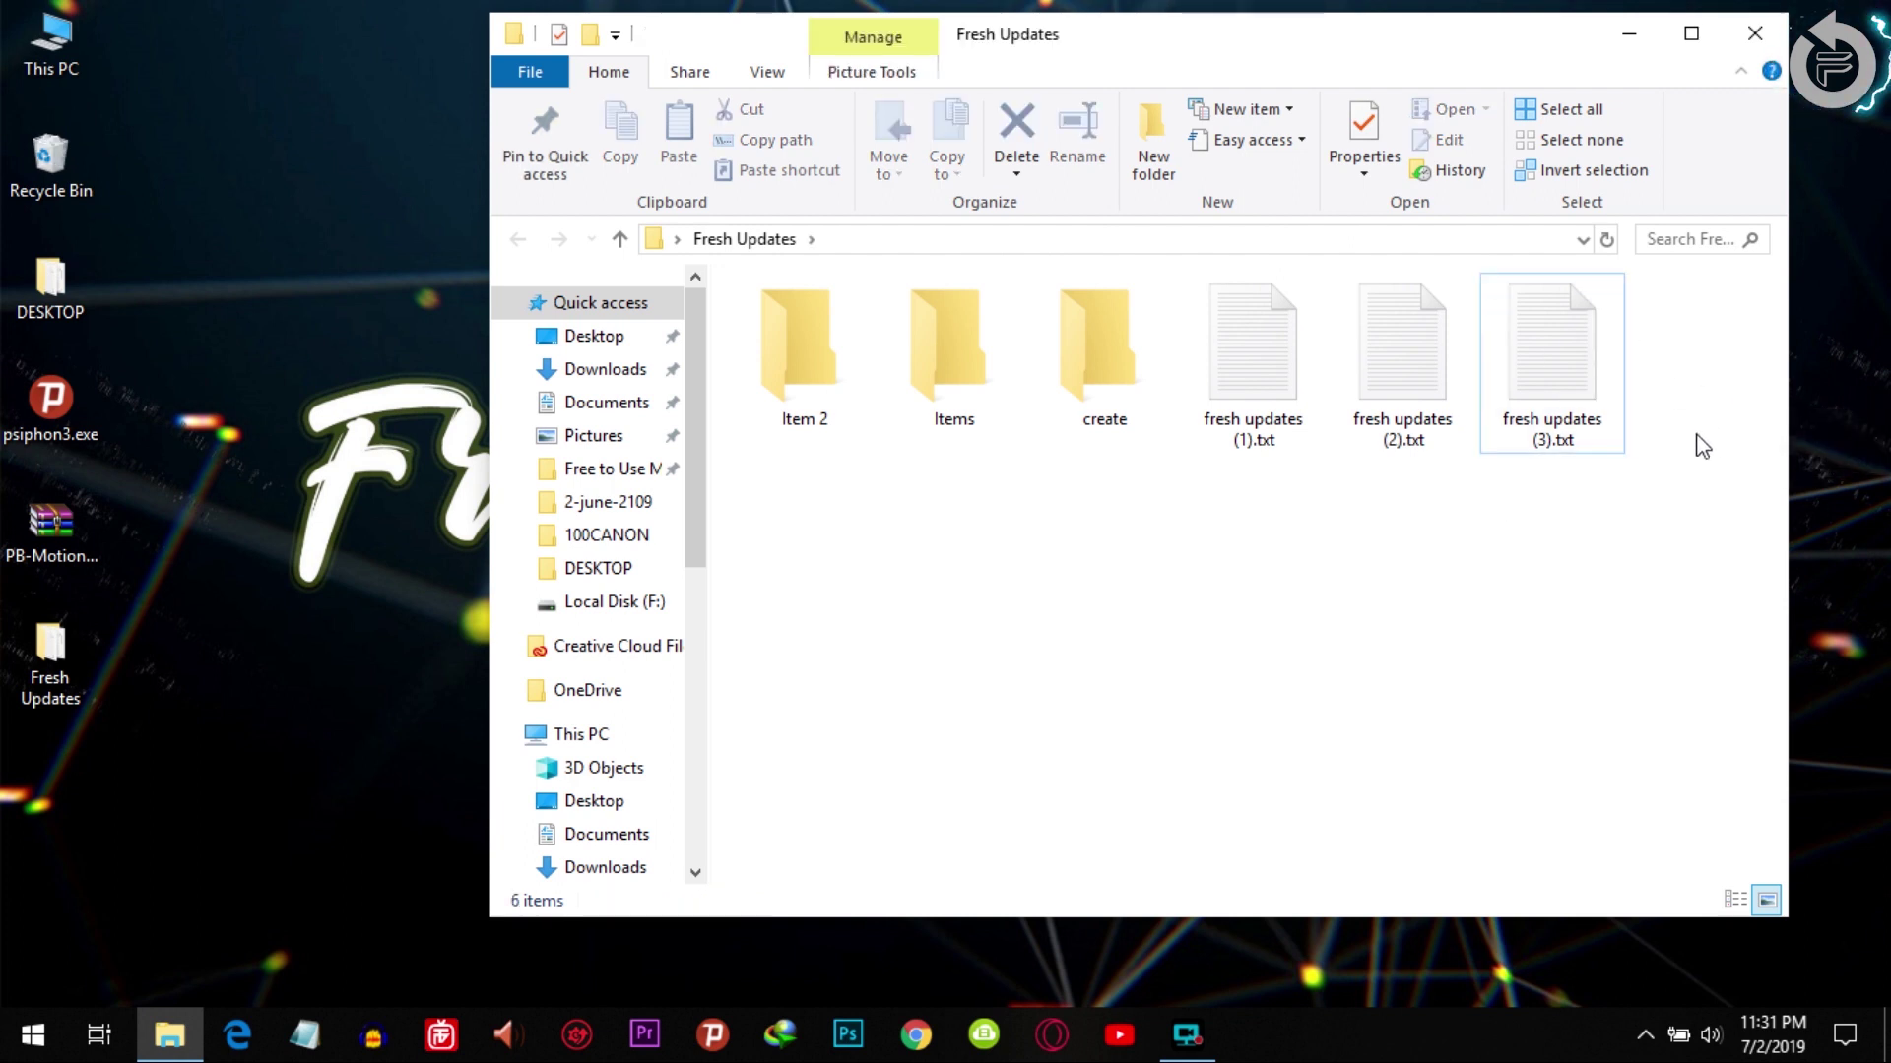
Restore fresh updates (4).txt from the Recycle Bin to the Fresh Updates folder, and close the Recycle Bin.
double_click(49, 157)
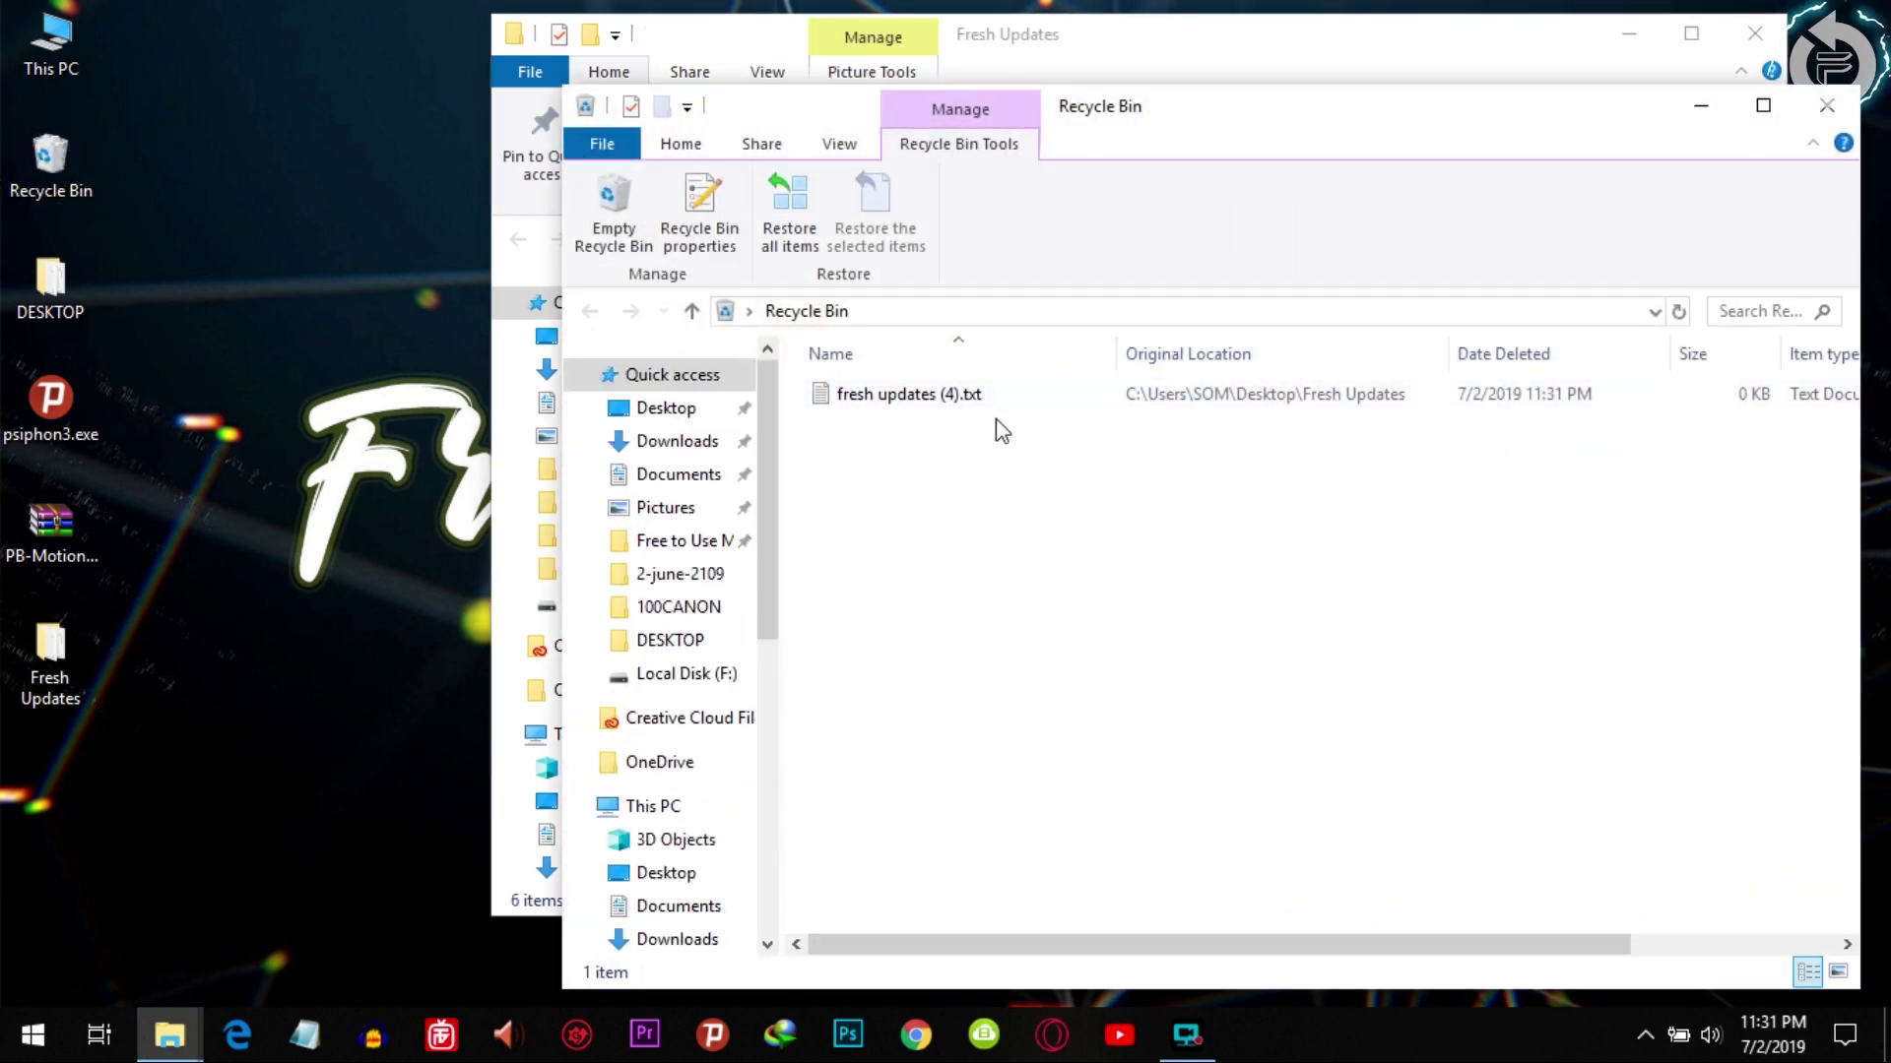
click(911, 395)
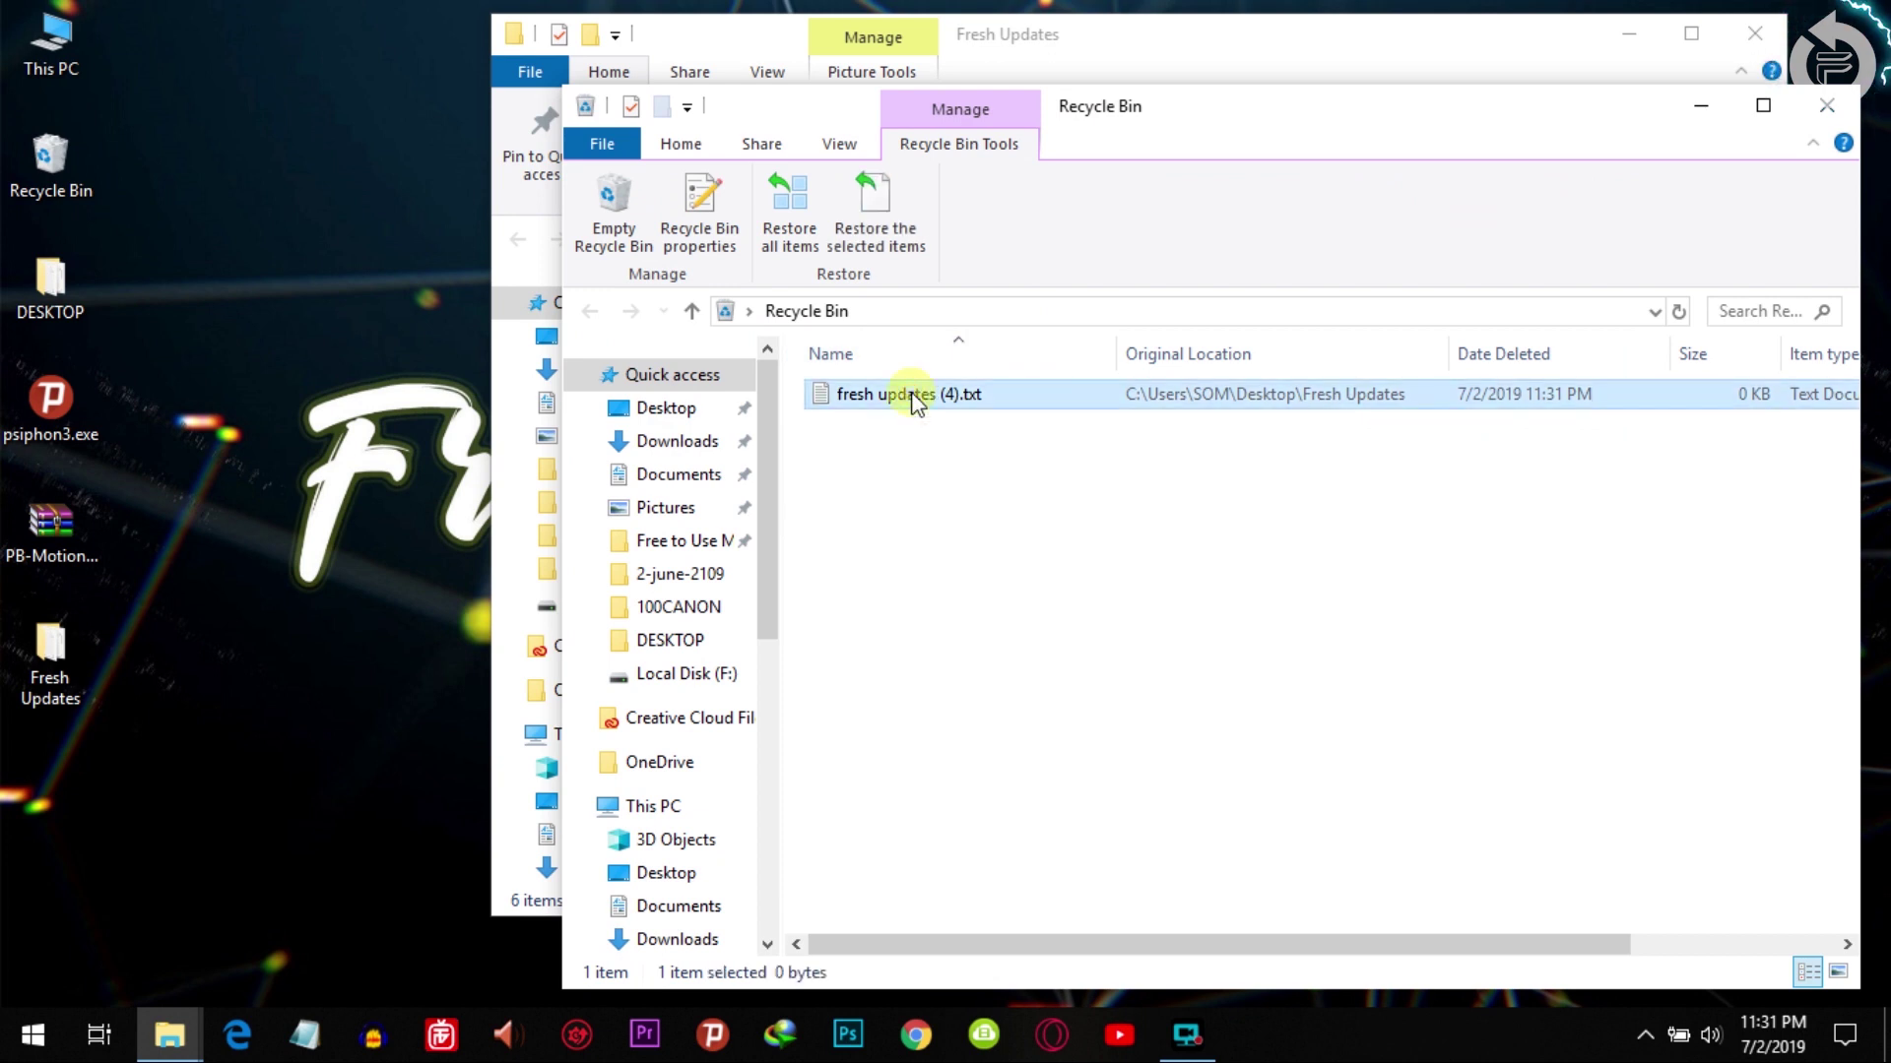
click(873, 225)
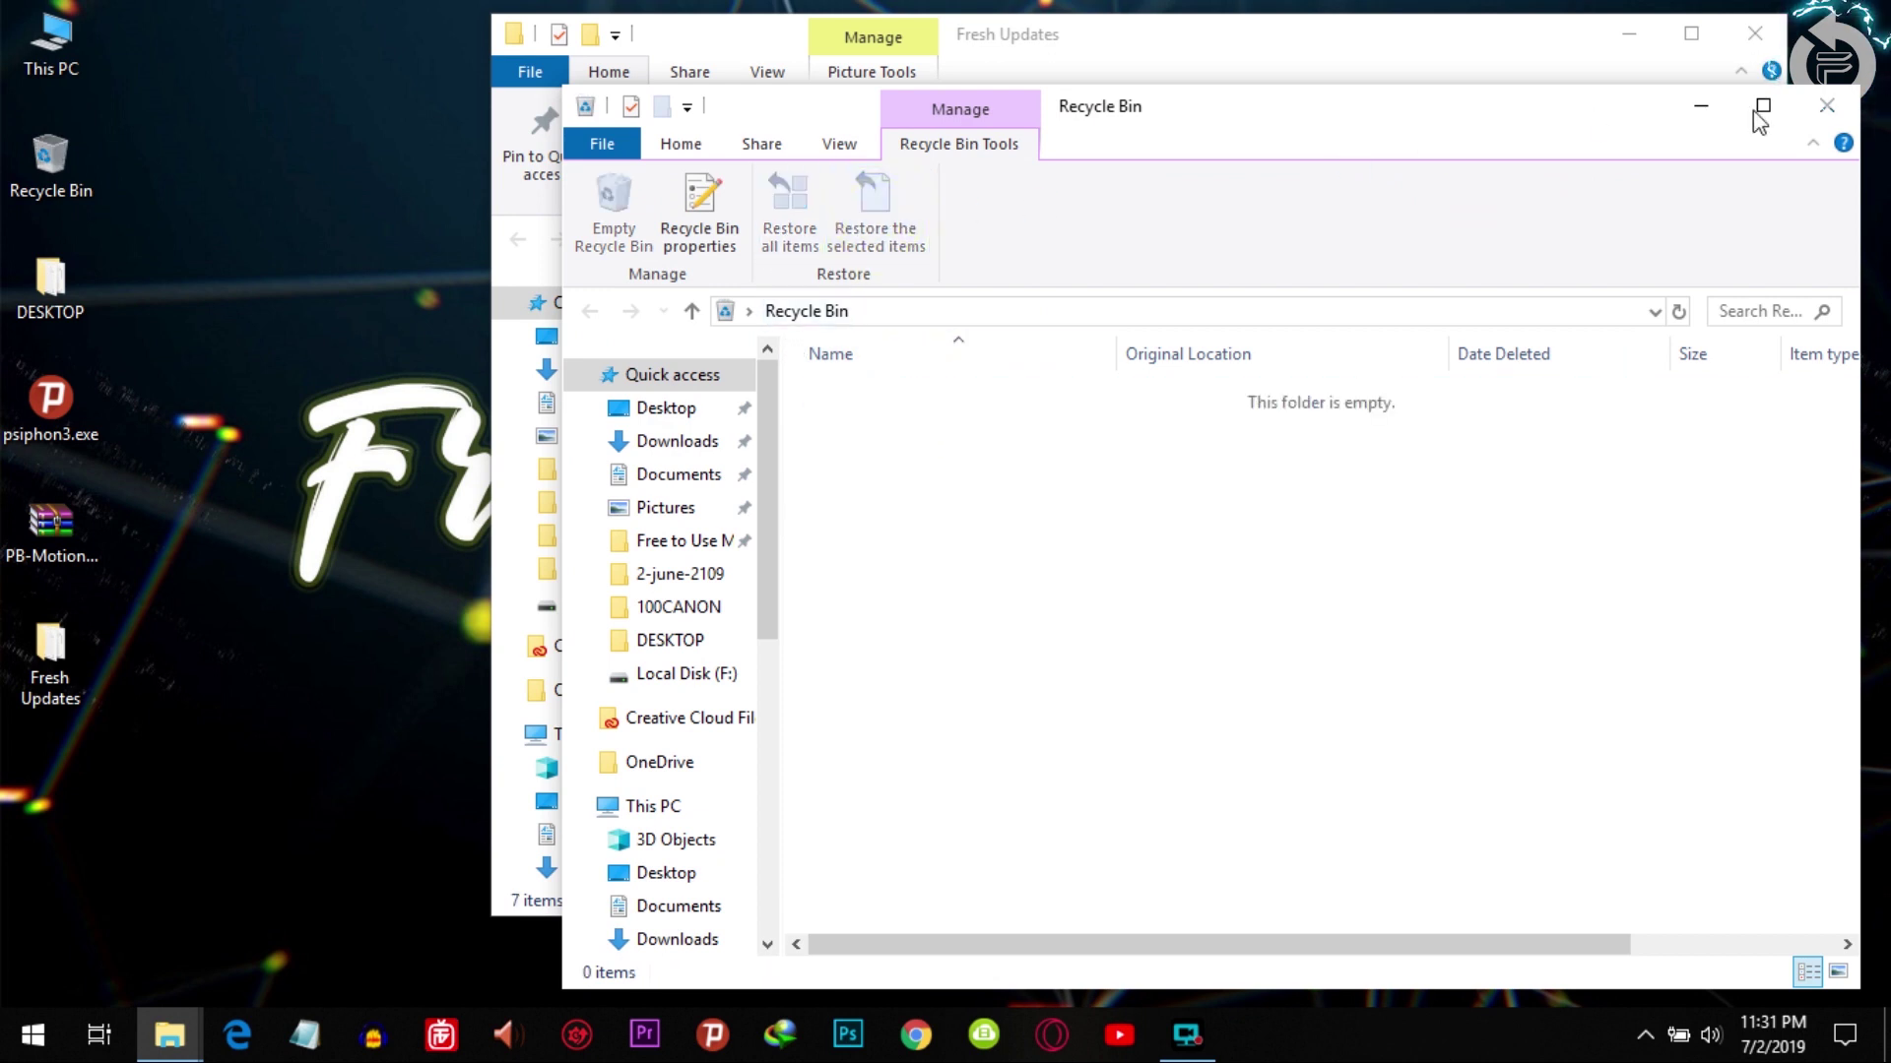
click(1823, 111)
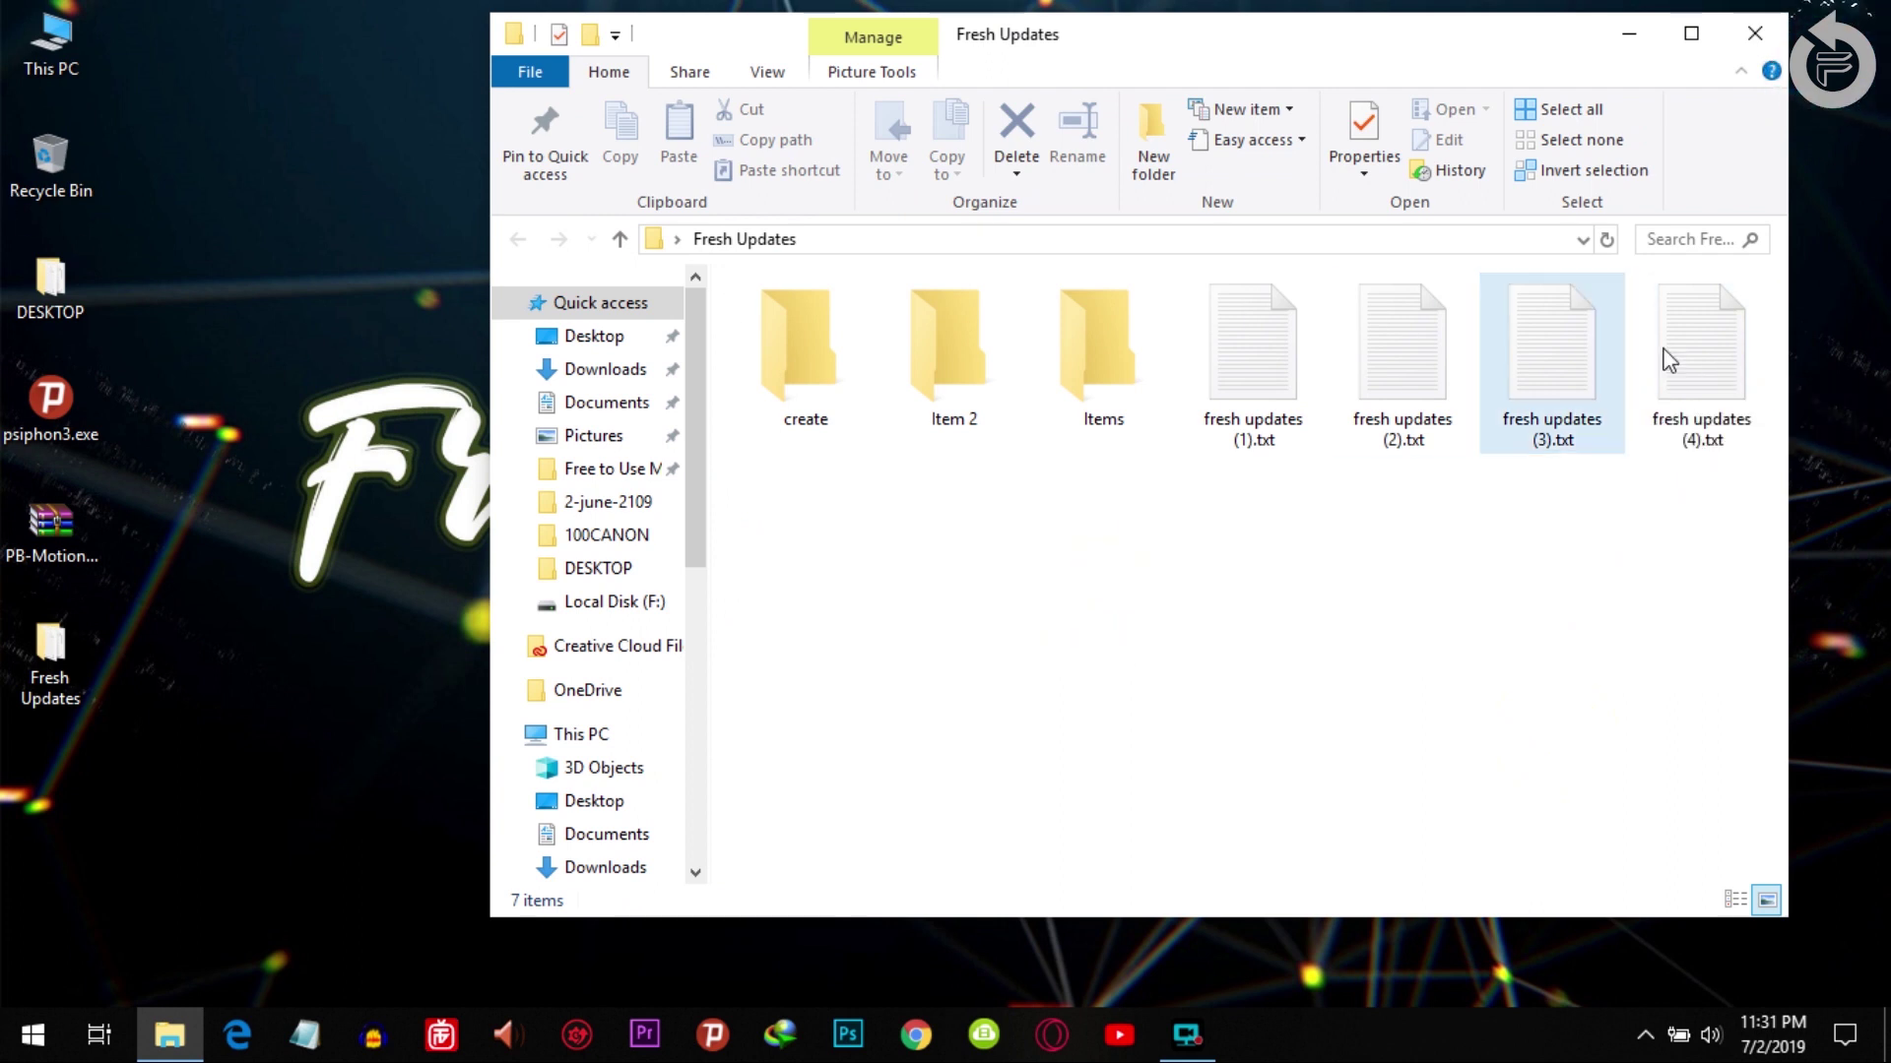
Permanently delete fresh updates (4).txt from the Fresh Updates folder, and check the Recycle Bin for it before closing the bin.
click(1728, 423)
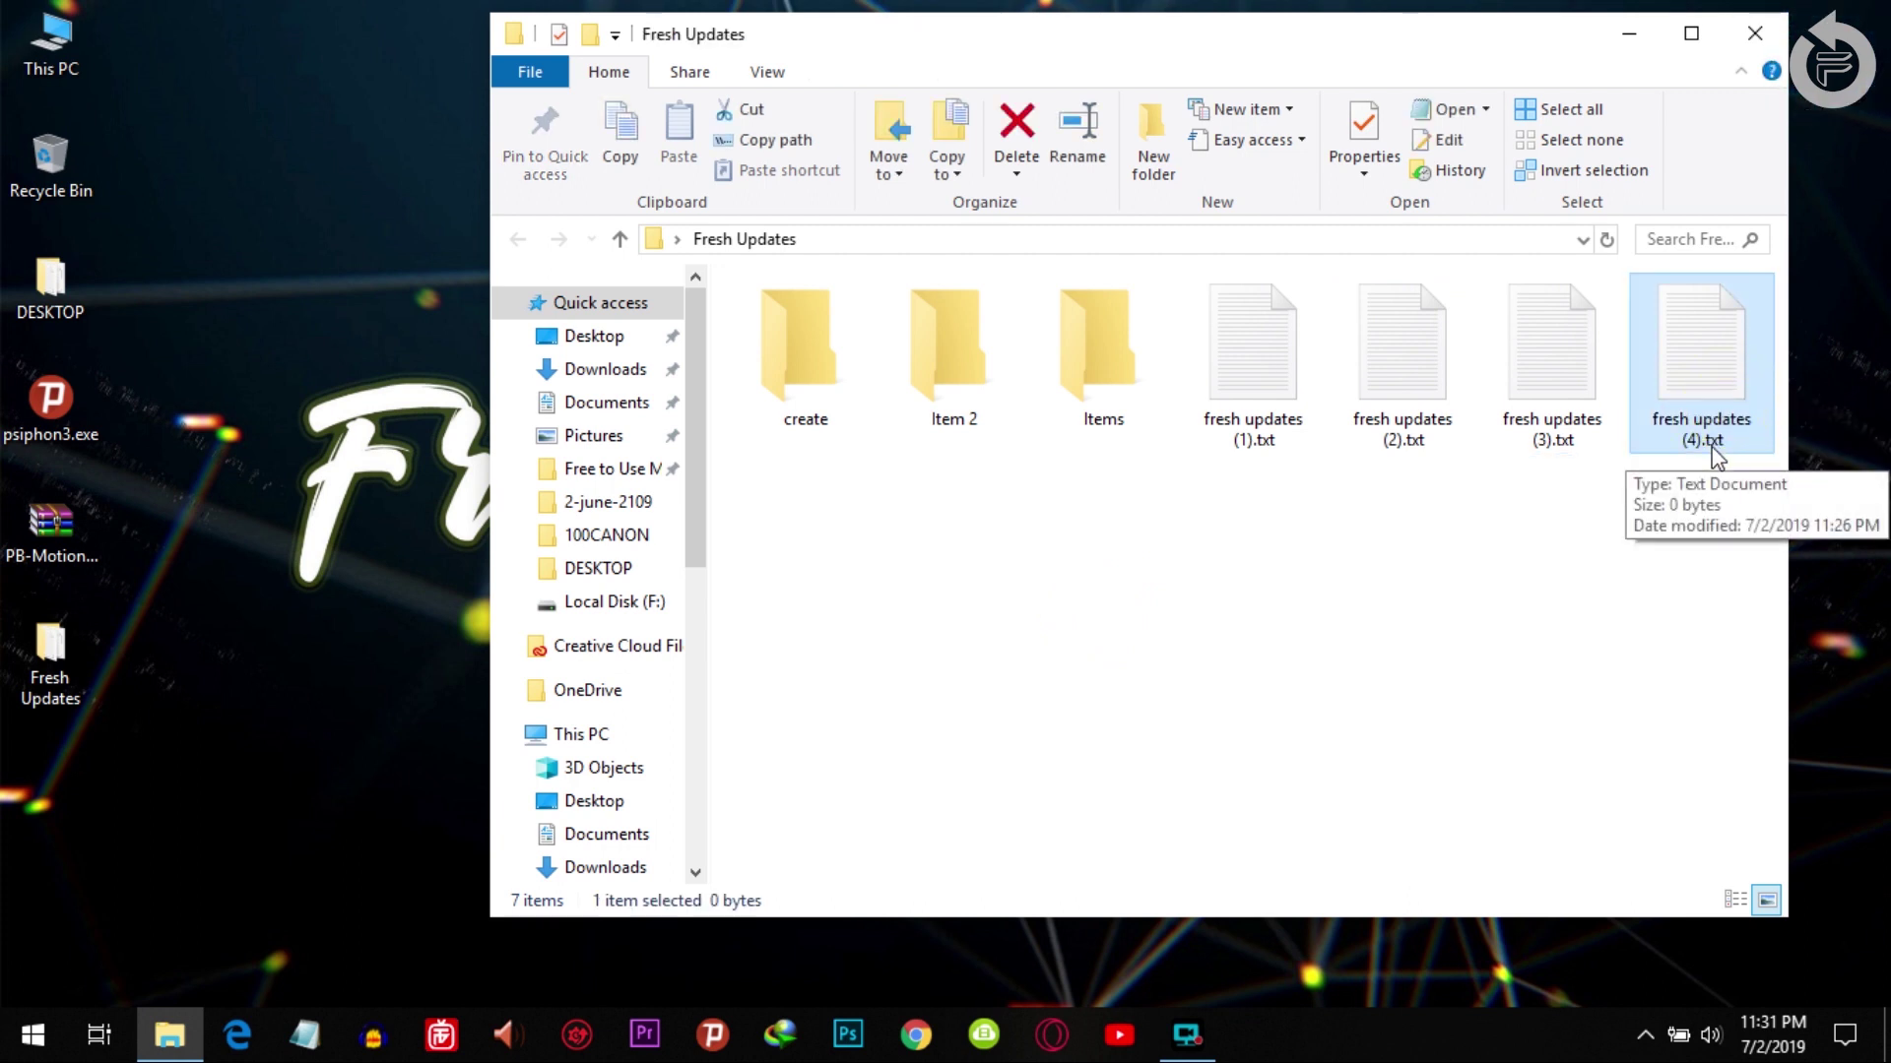
key(shift+Delete)
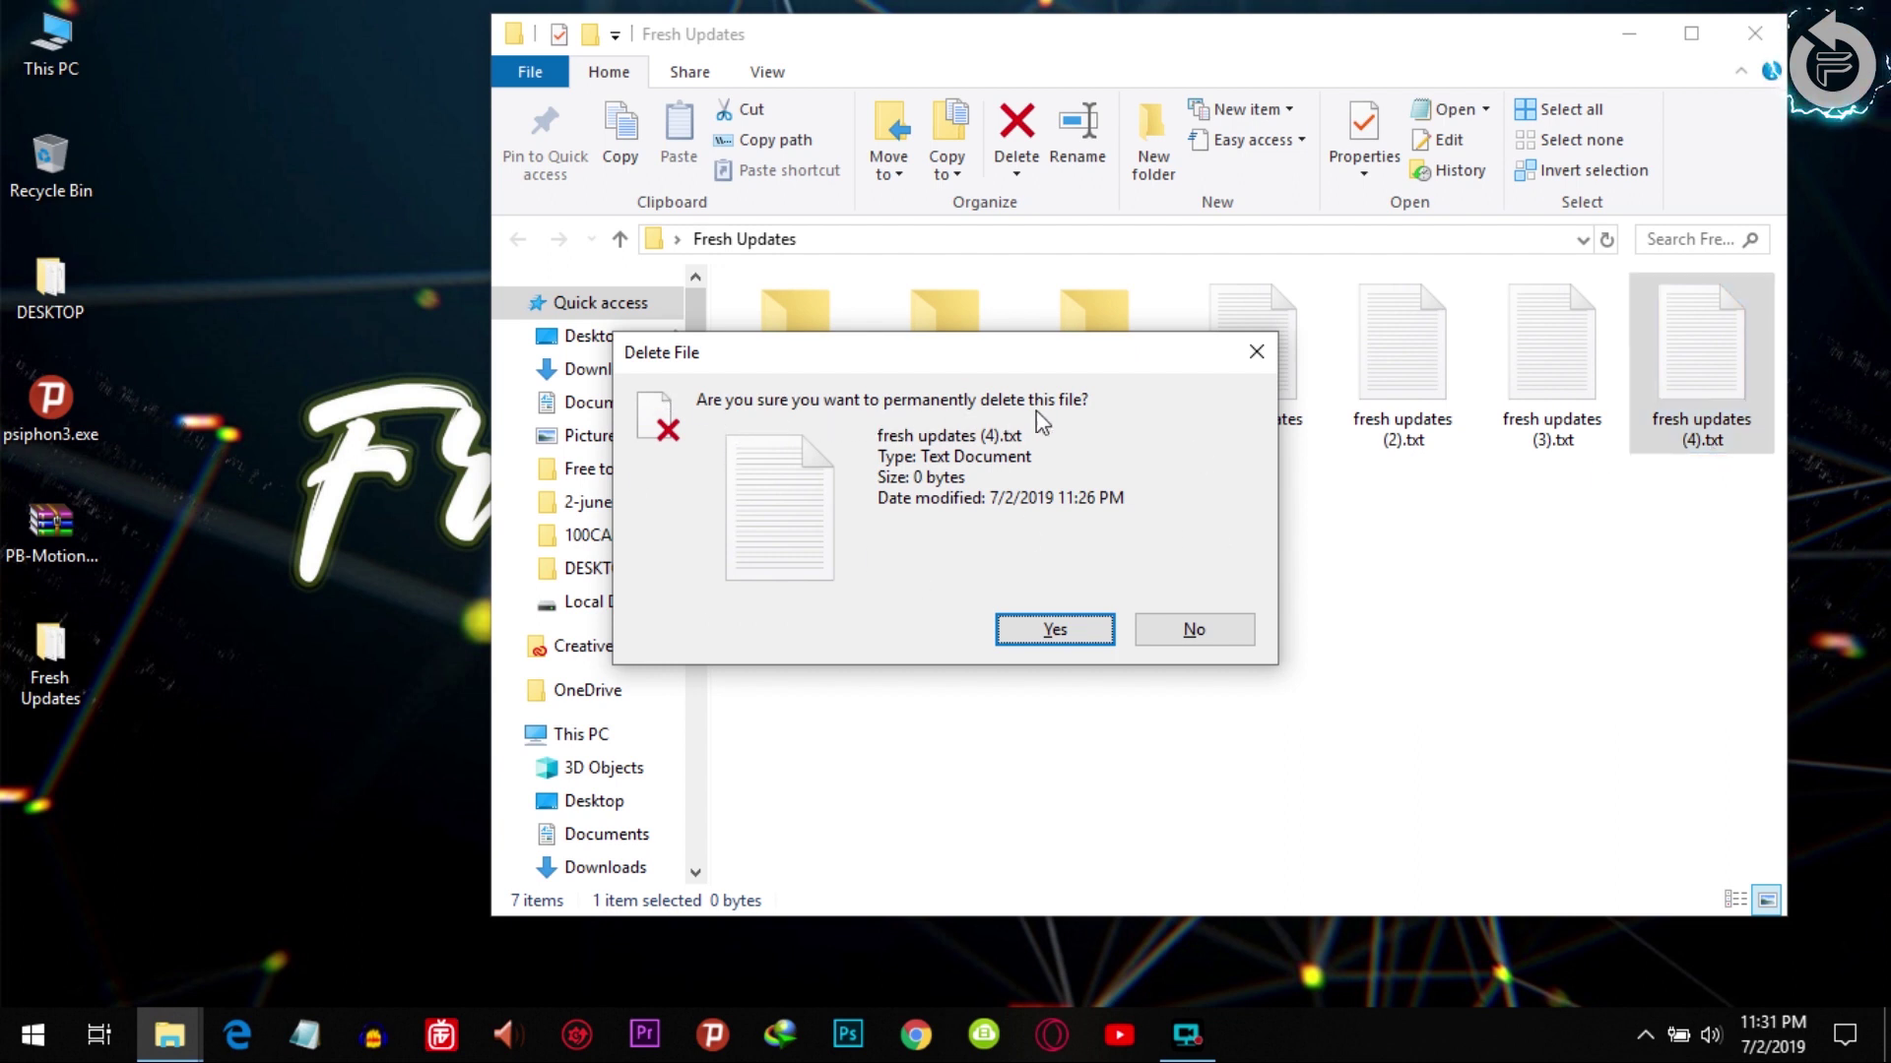
click(1030, 638)
double_click(61, 158)
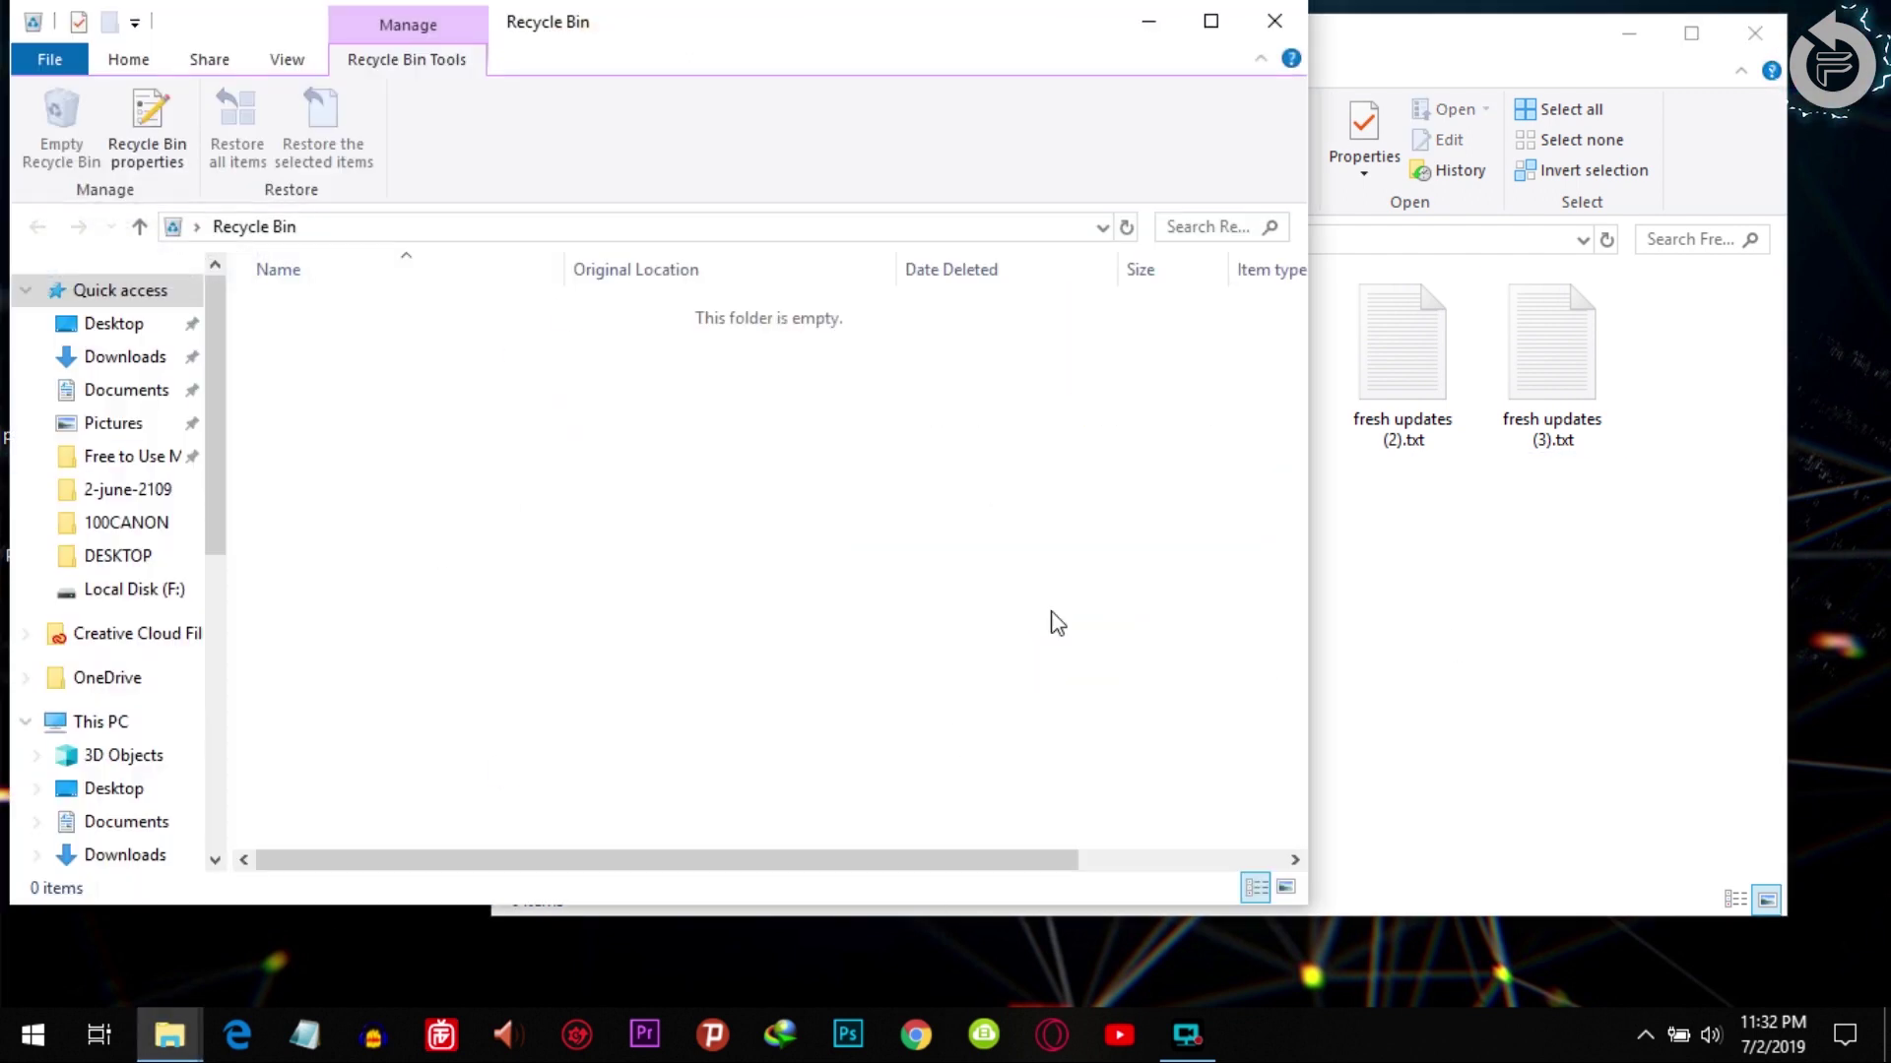
click(1273, 21)
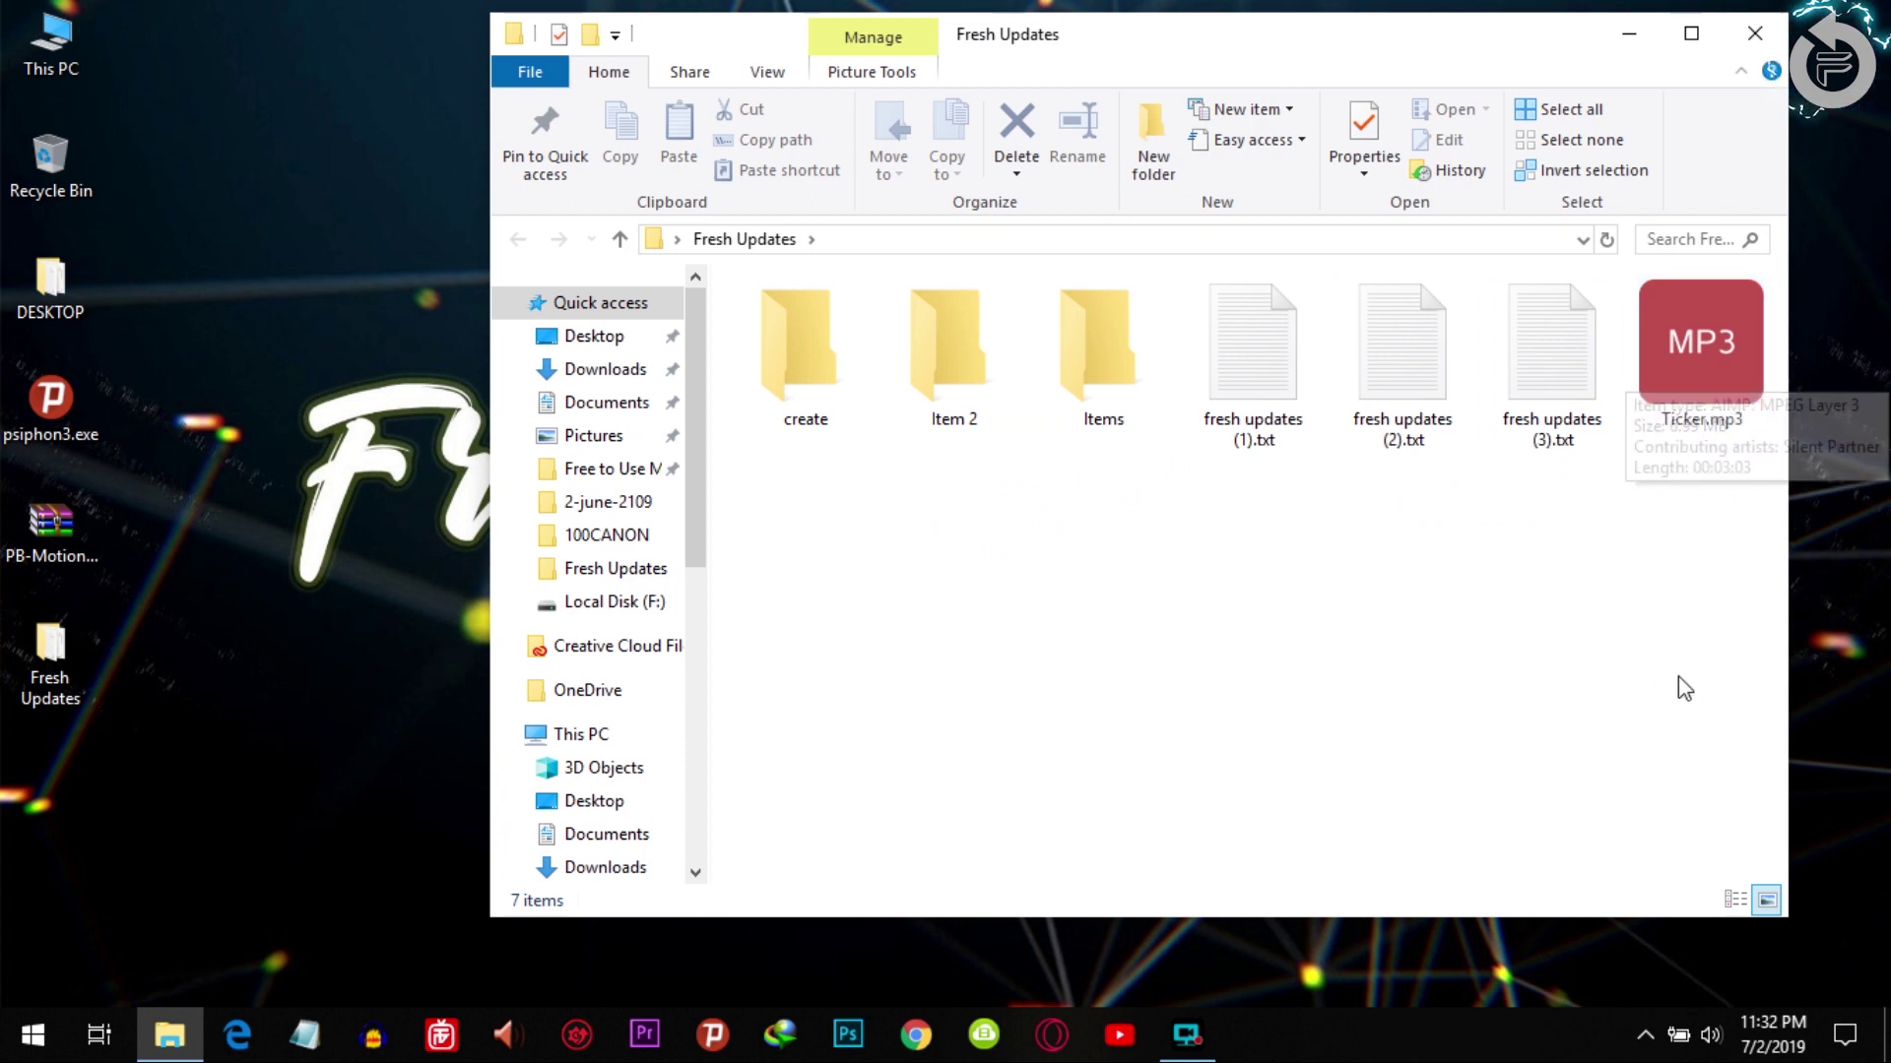
Open Ticker.mp3 in its default player, AIMP, and close the player.
right_click(1677, 366)
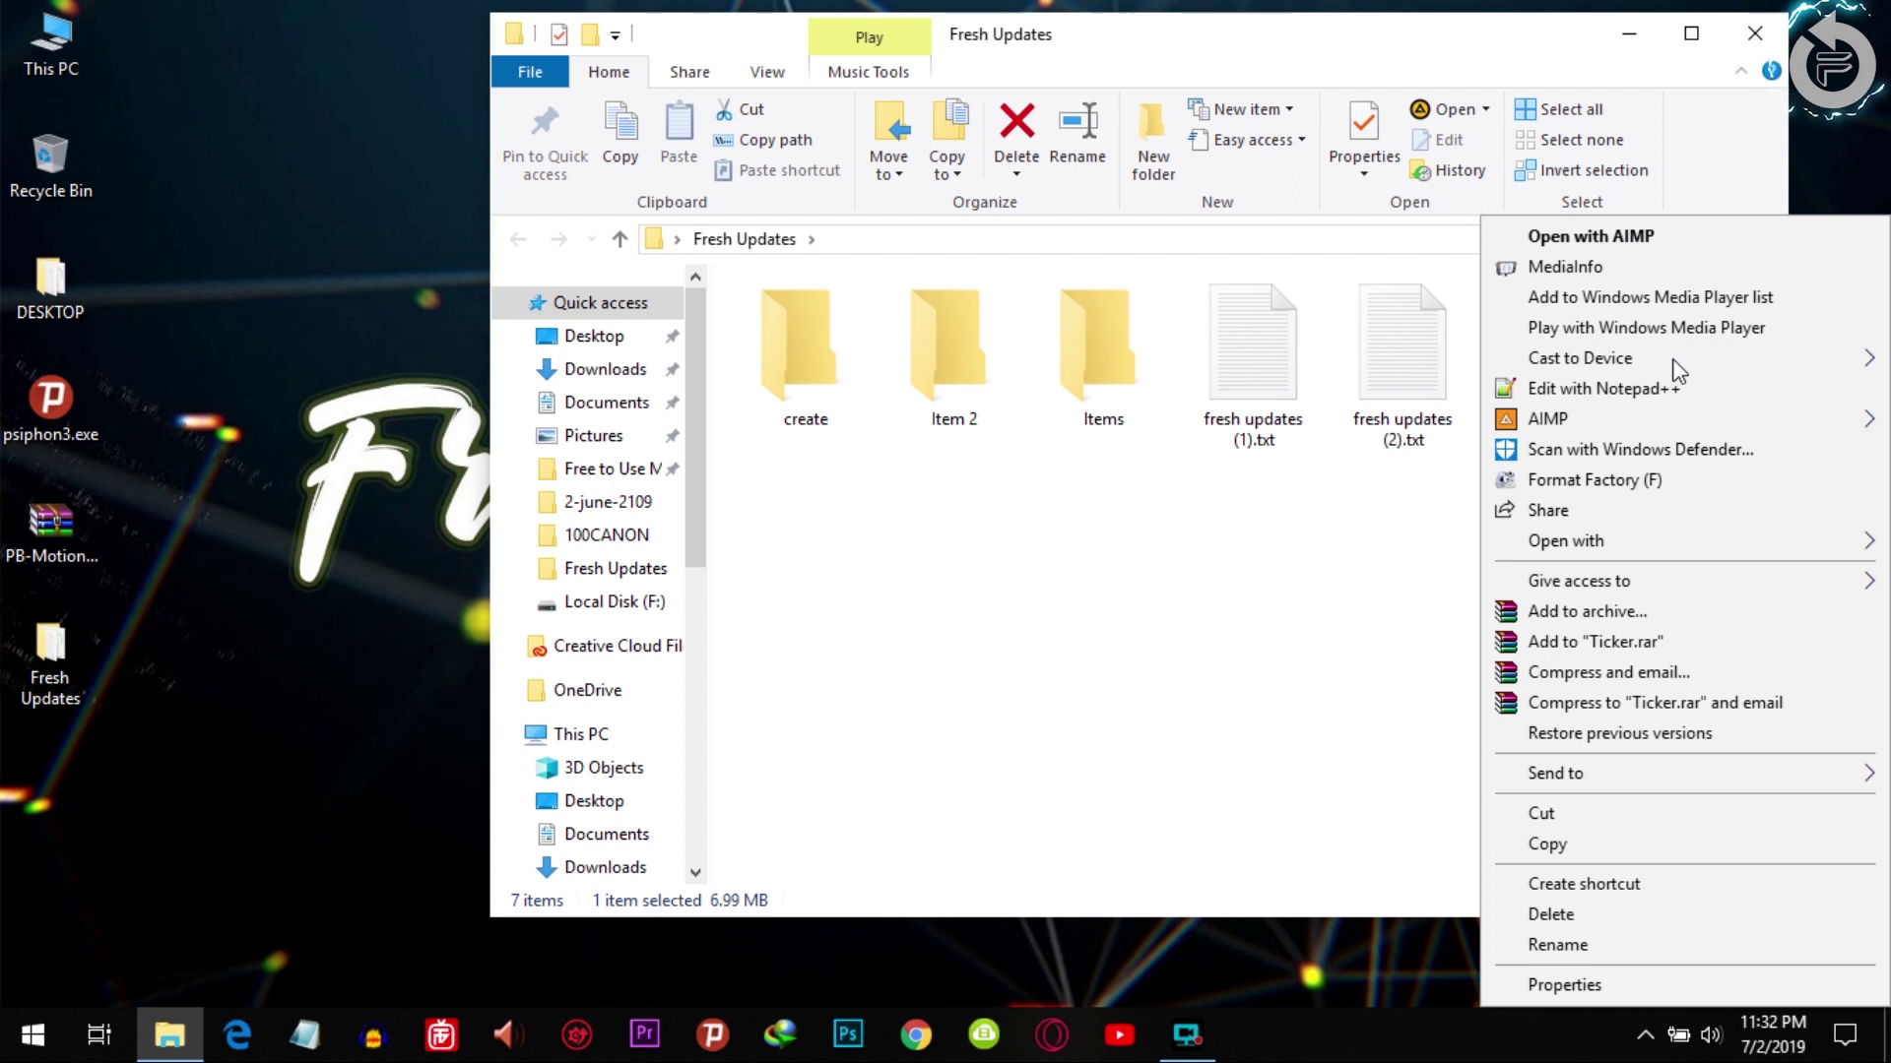
click(1013, 602)
click(1735, 394)
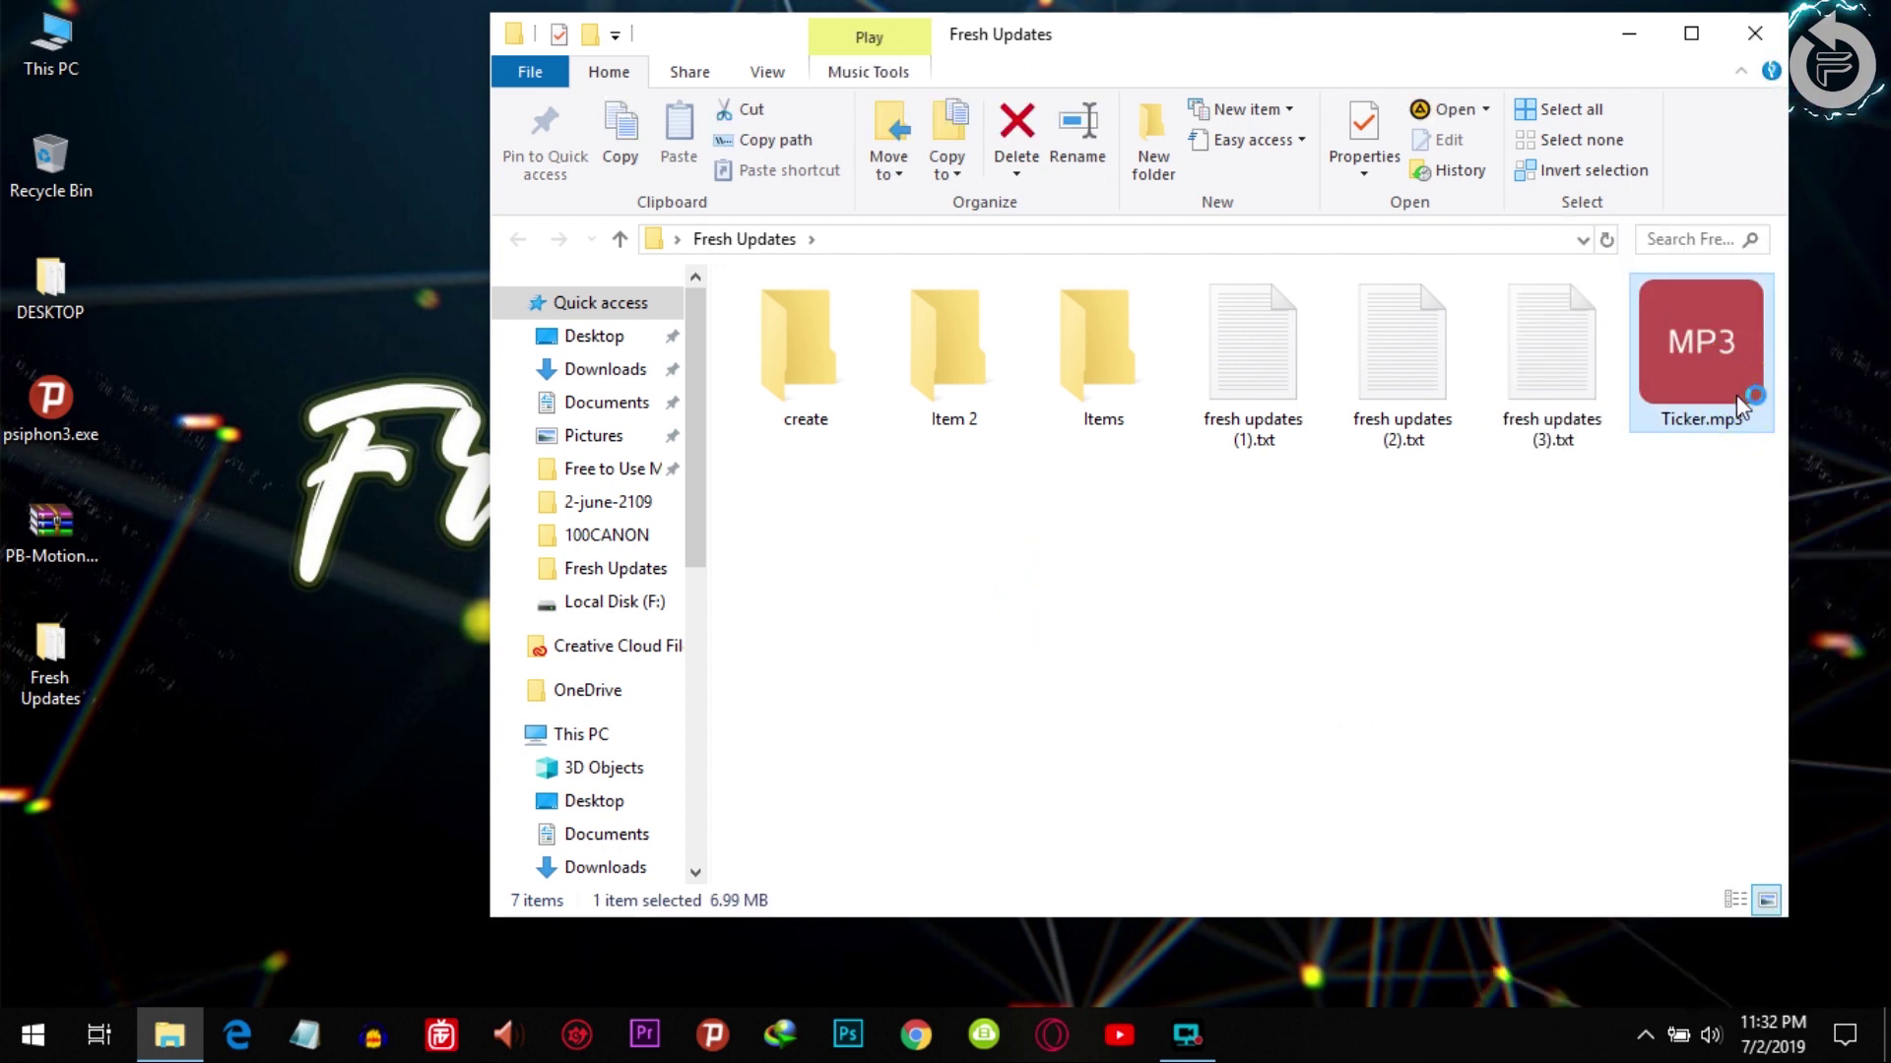
double_click(1735, 394)
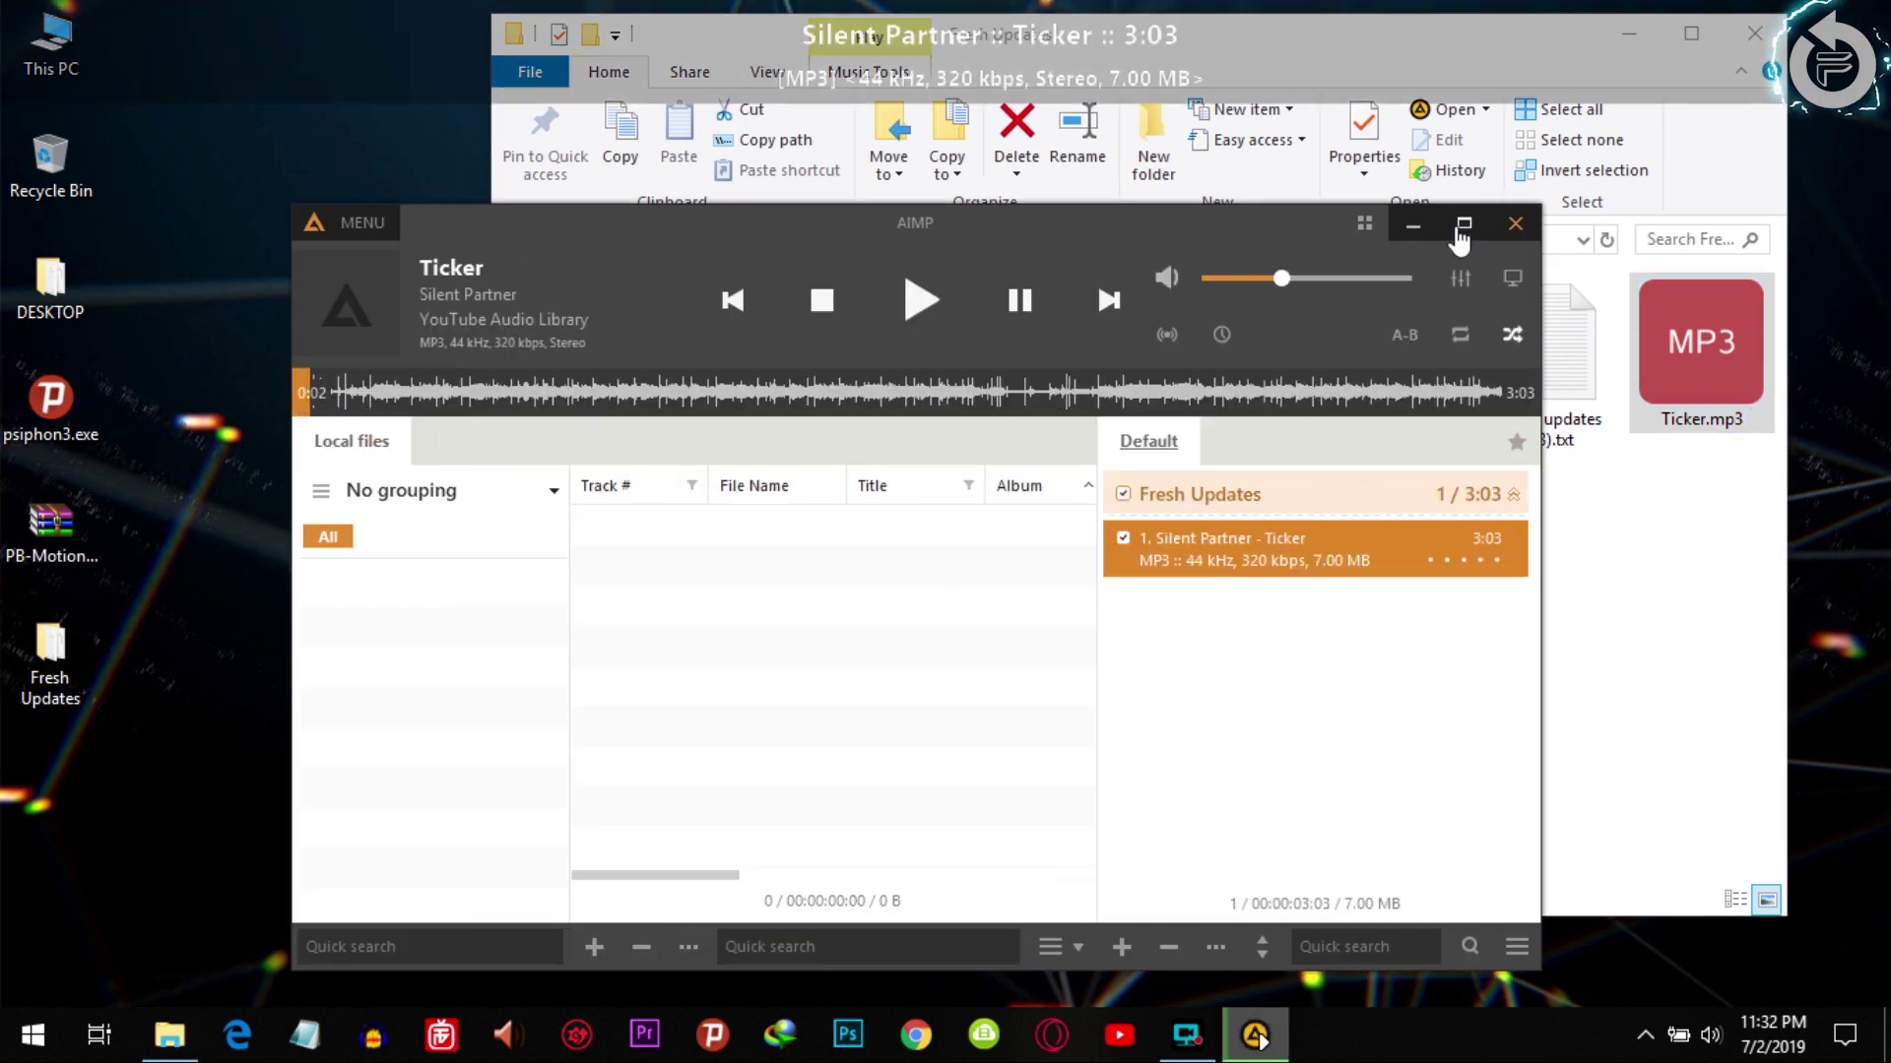
click(1507, 227)
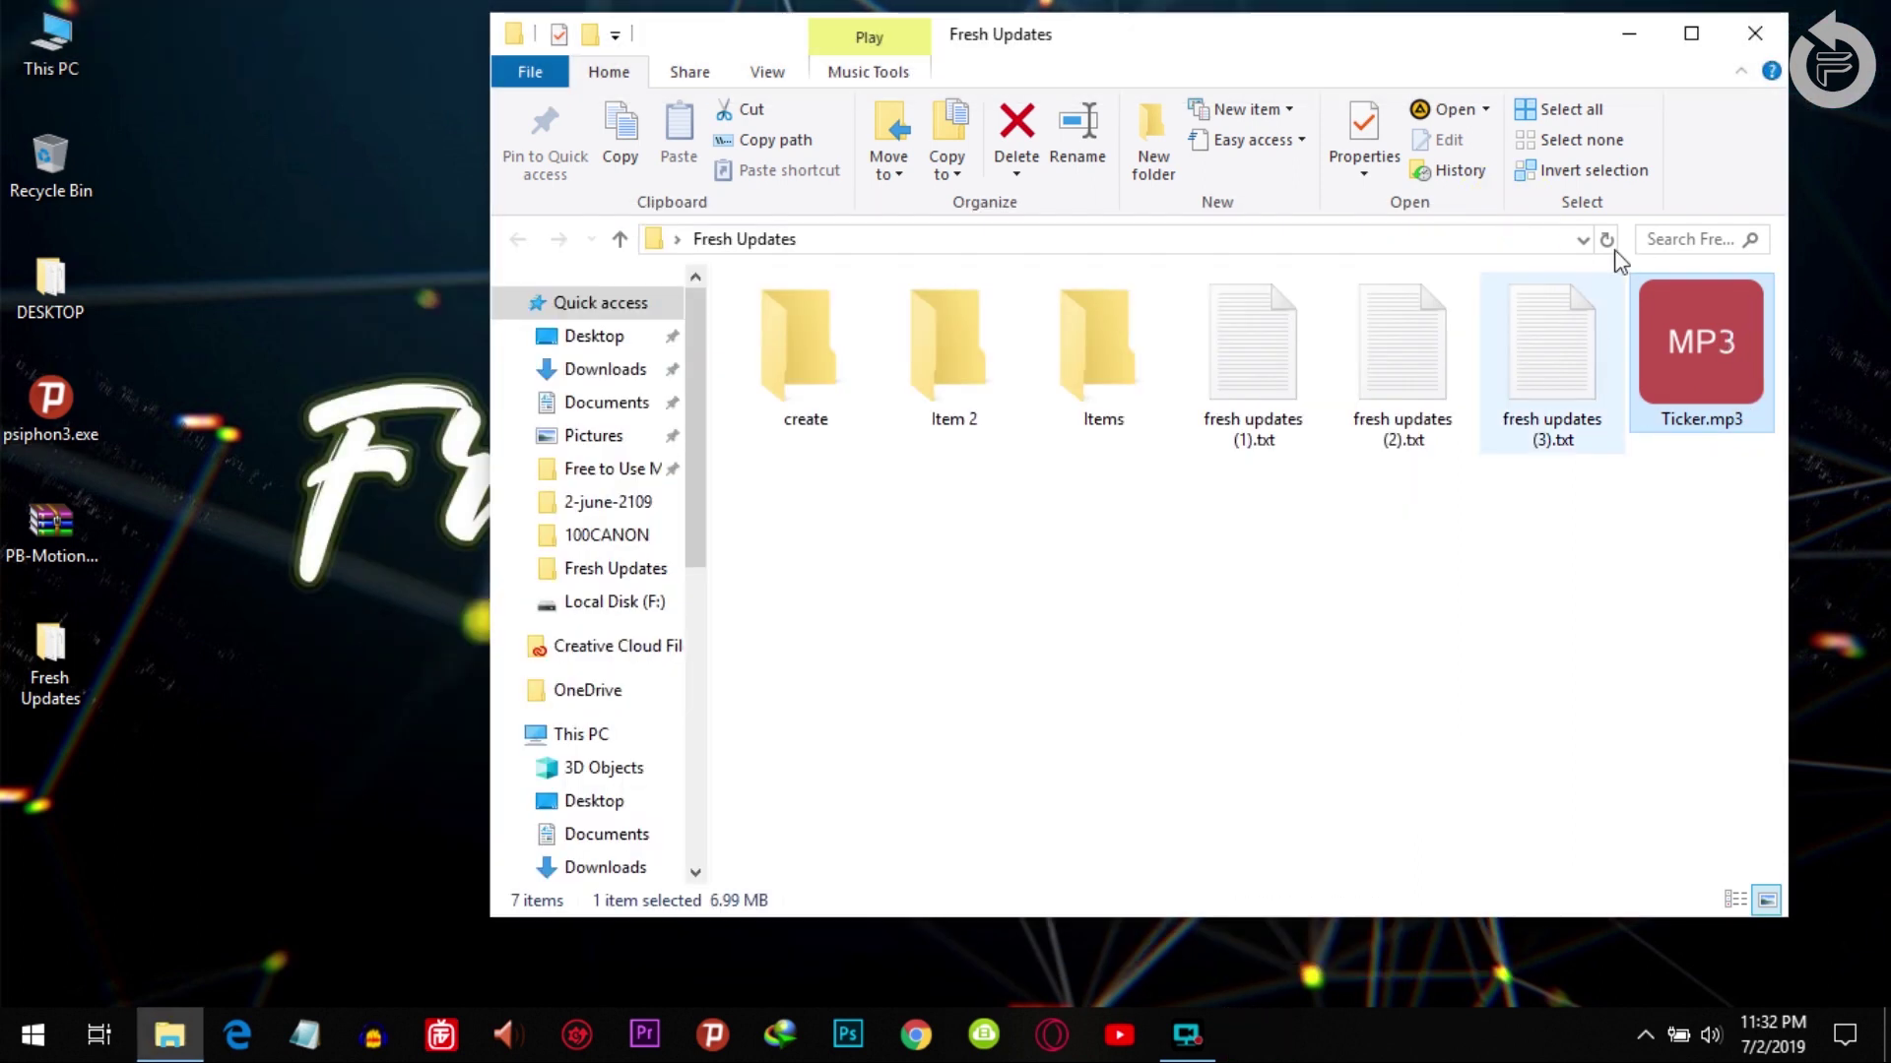
Review the apps offered for opening Ticker.mp3, highlight Groove Music, and leave the app chooser.
mouse_move(1669, 304)
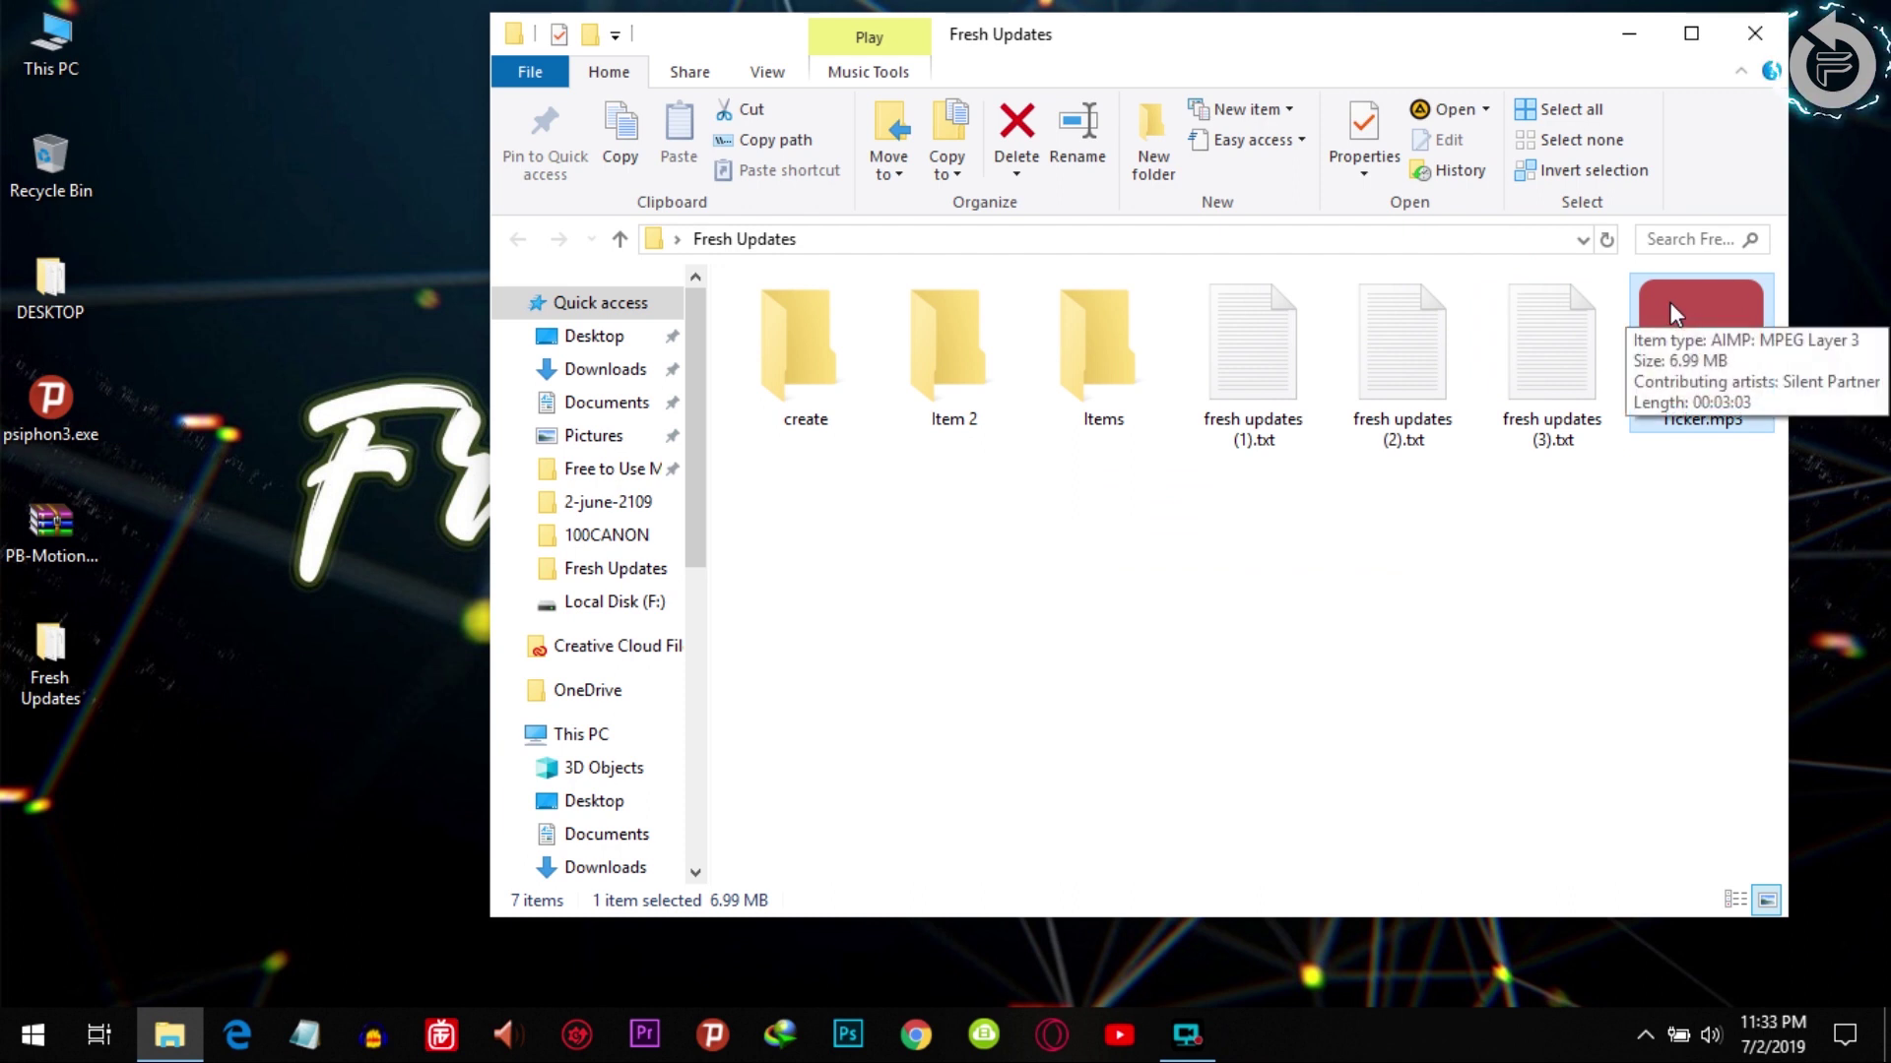
click(1487, 115)
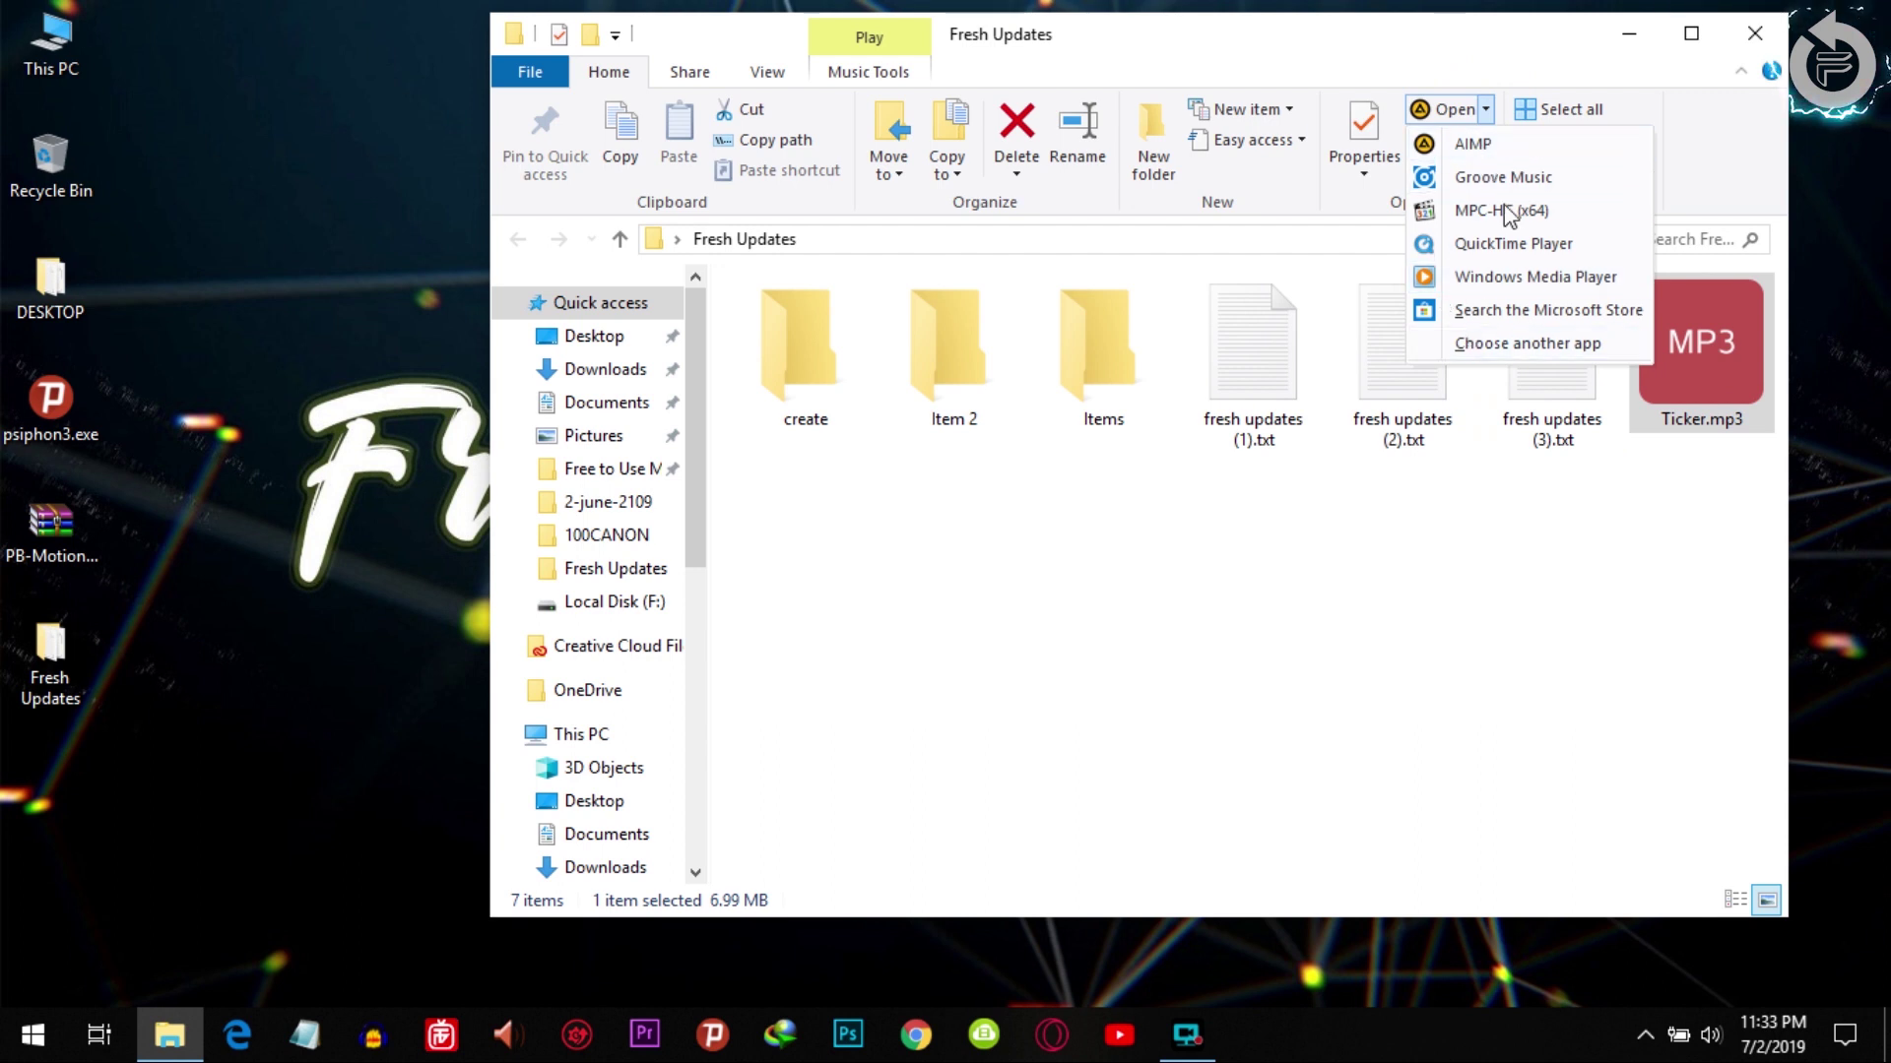
click(1539, 344)
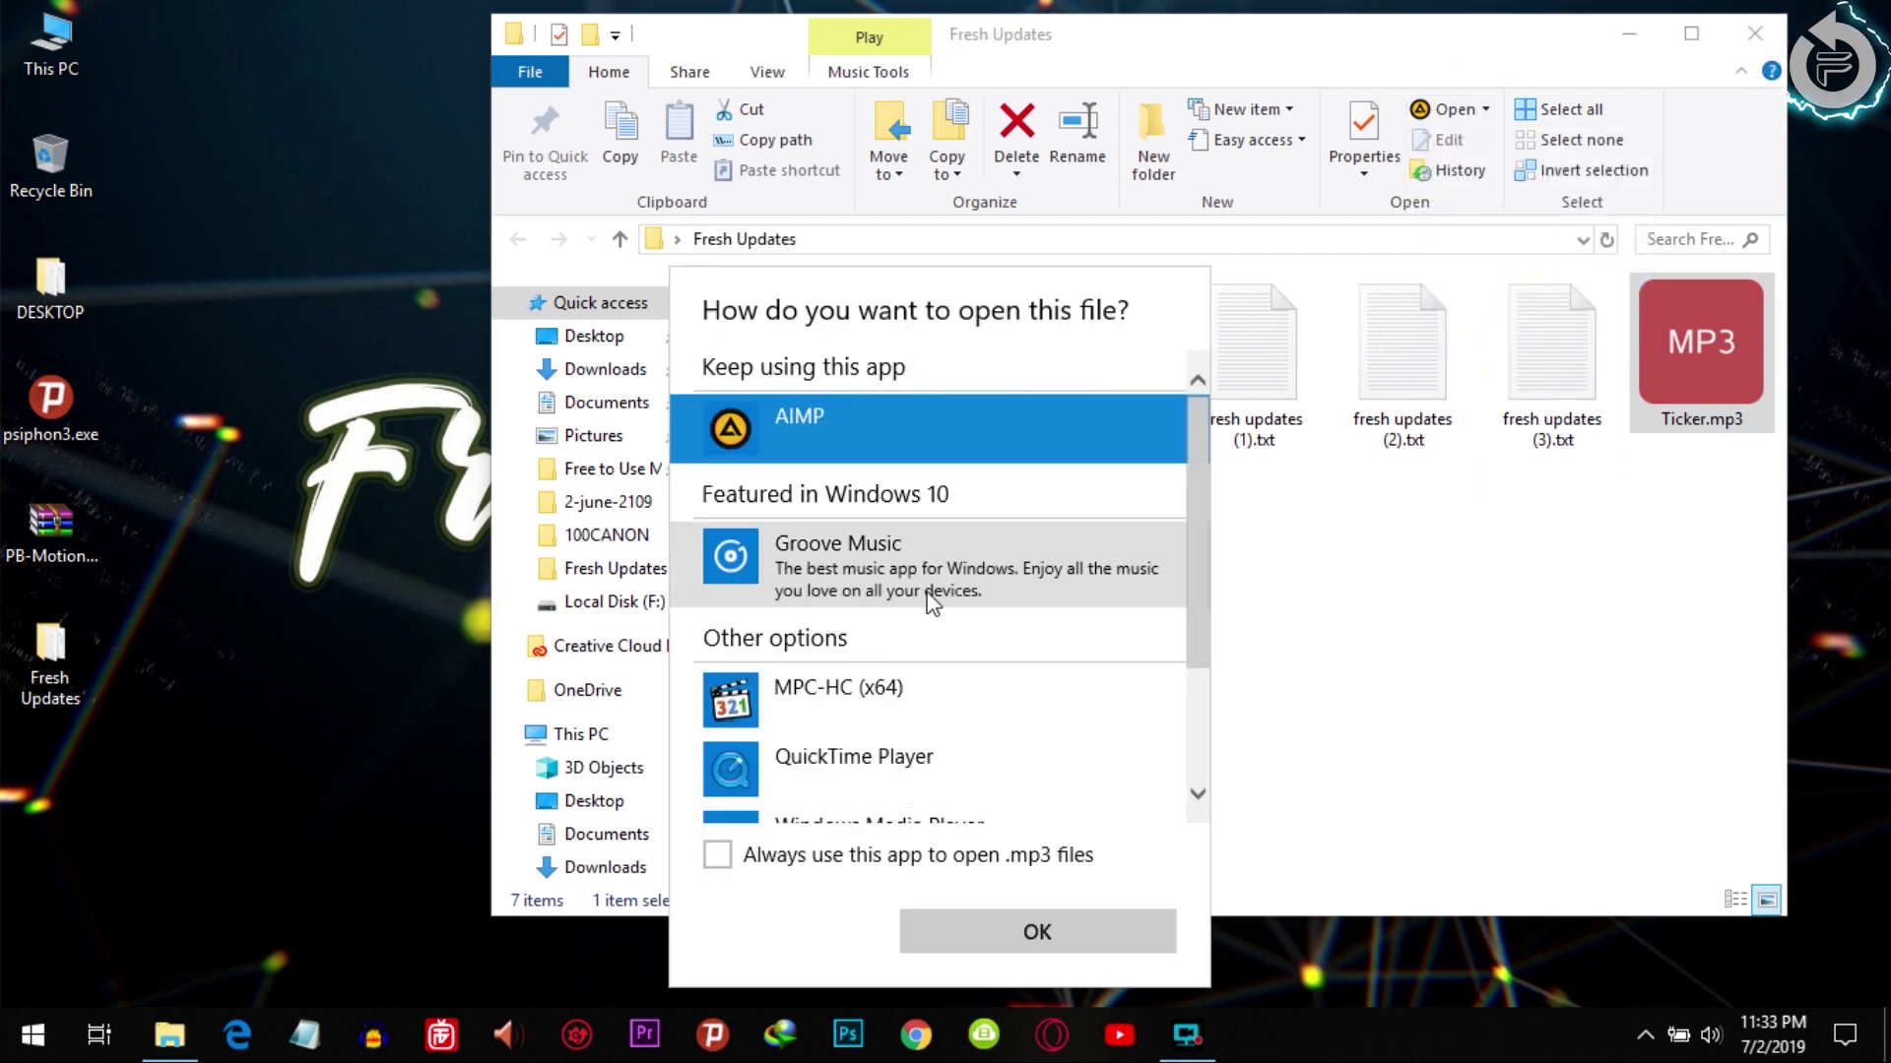
scroll(934, 602, down, 3)
scroll(941, 602, up, 1)
scroll(943, 608, down, 1)
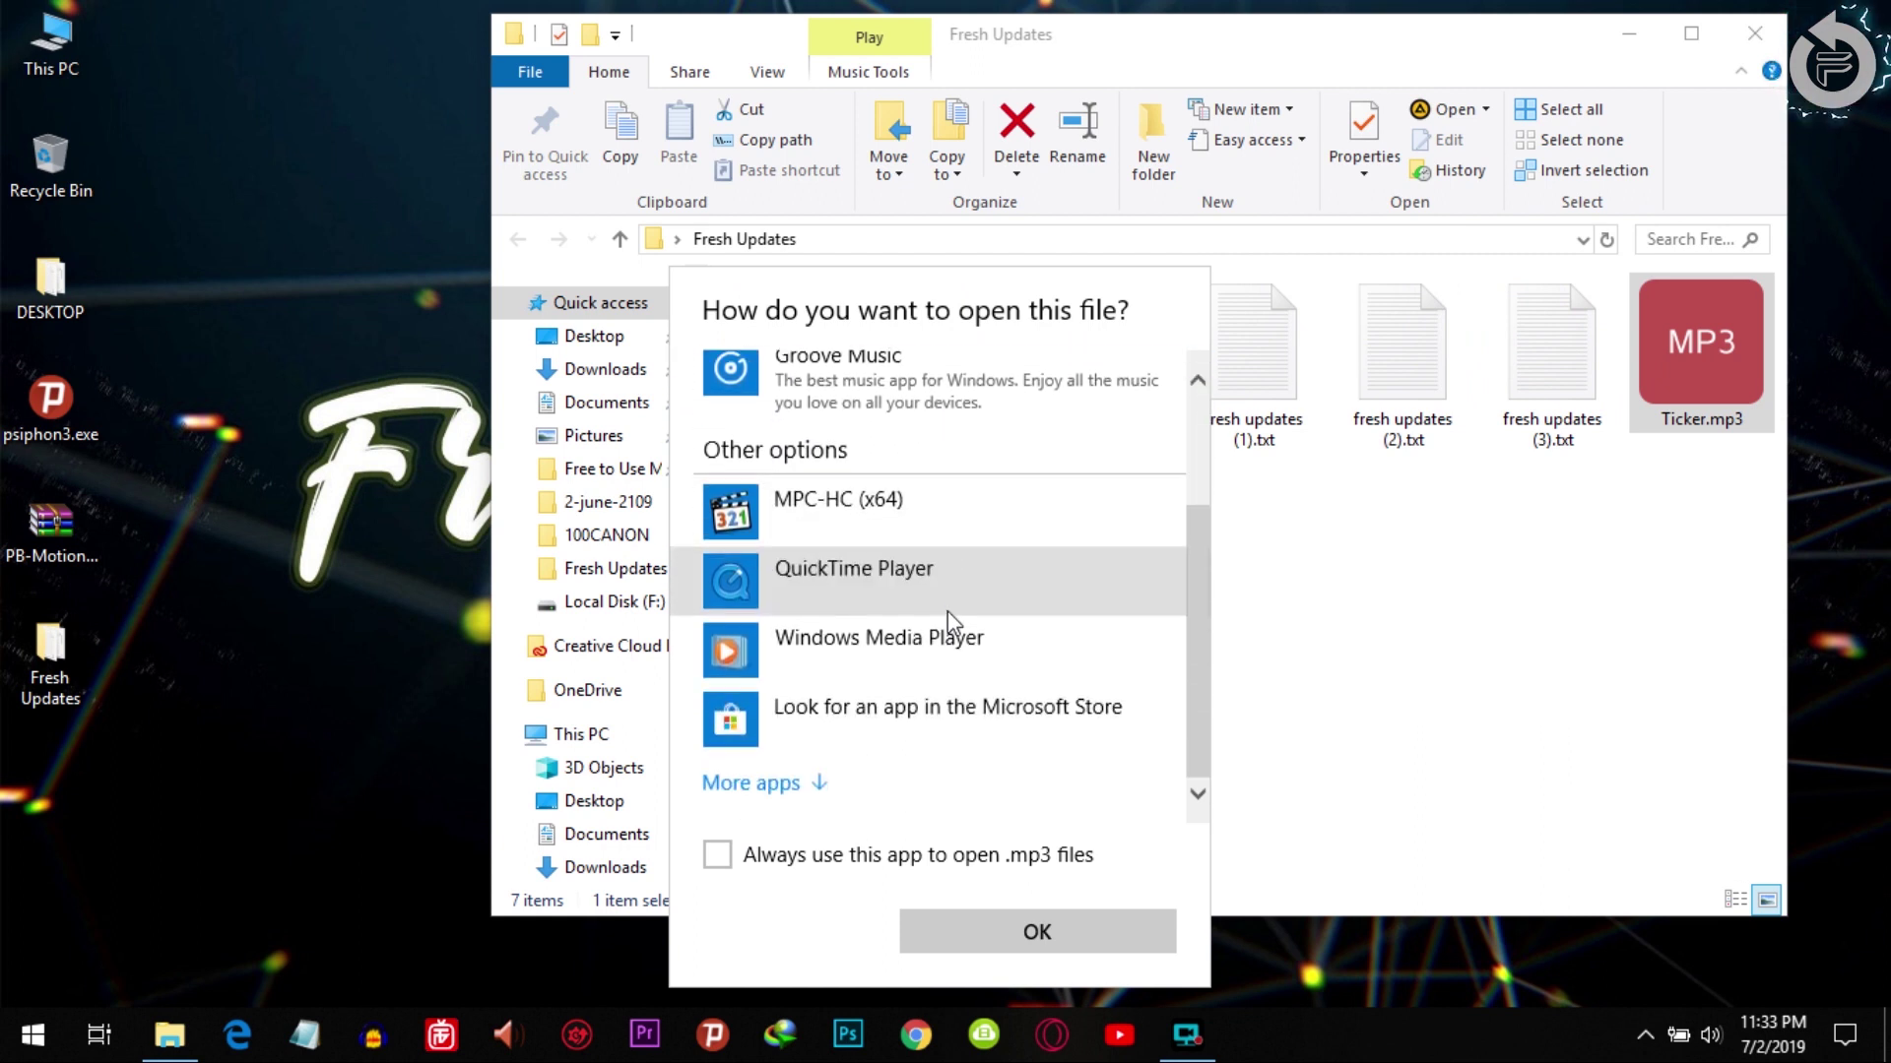
scroll(996, 540, up, 3)
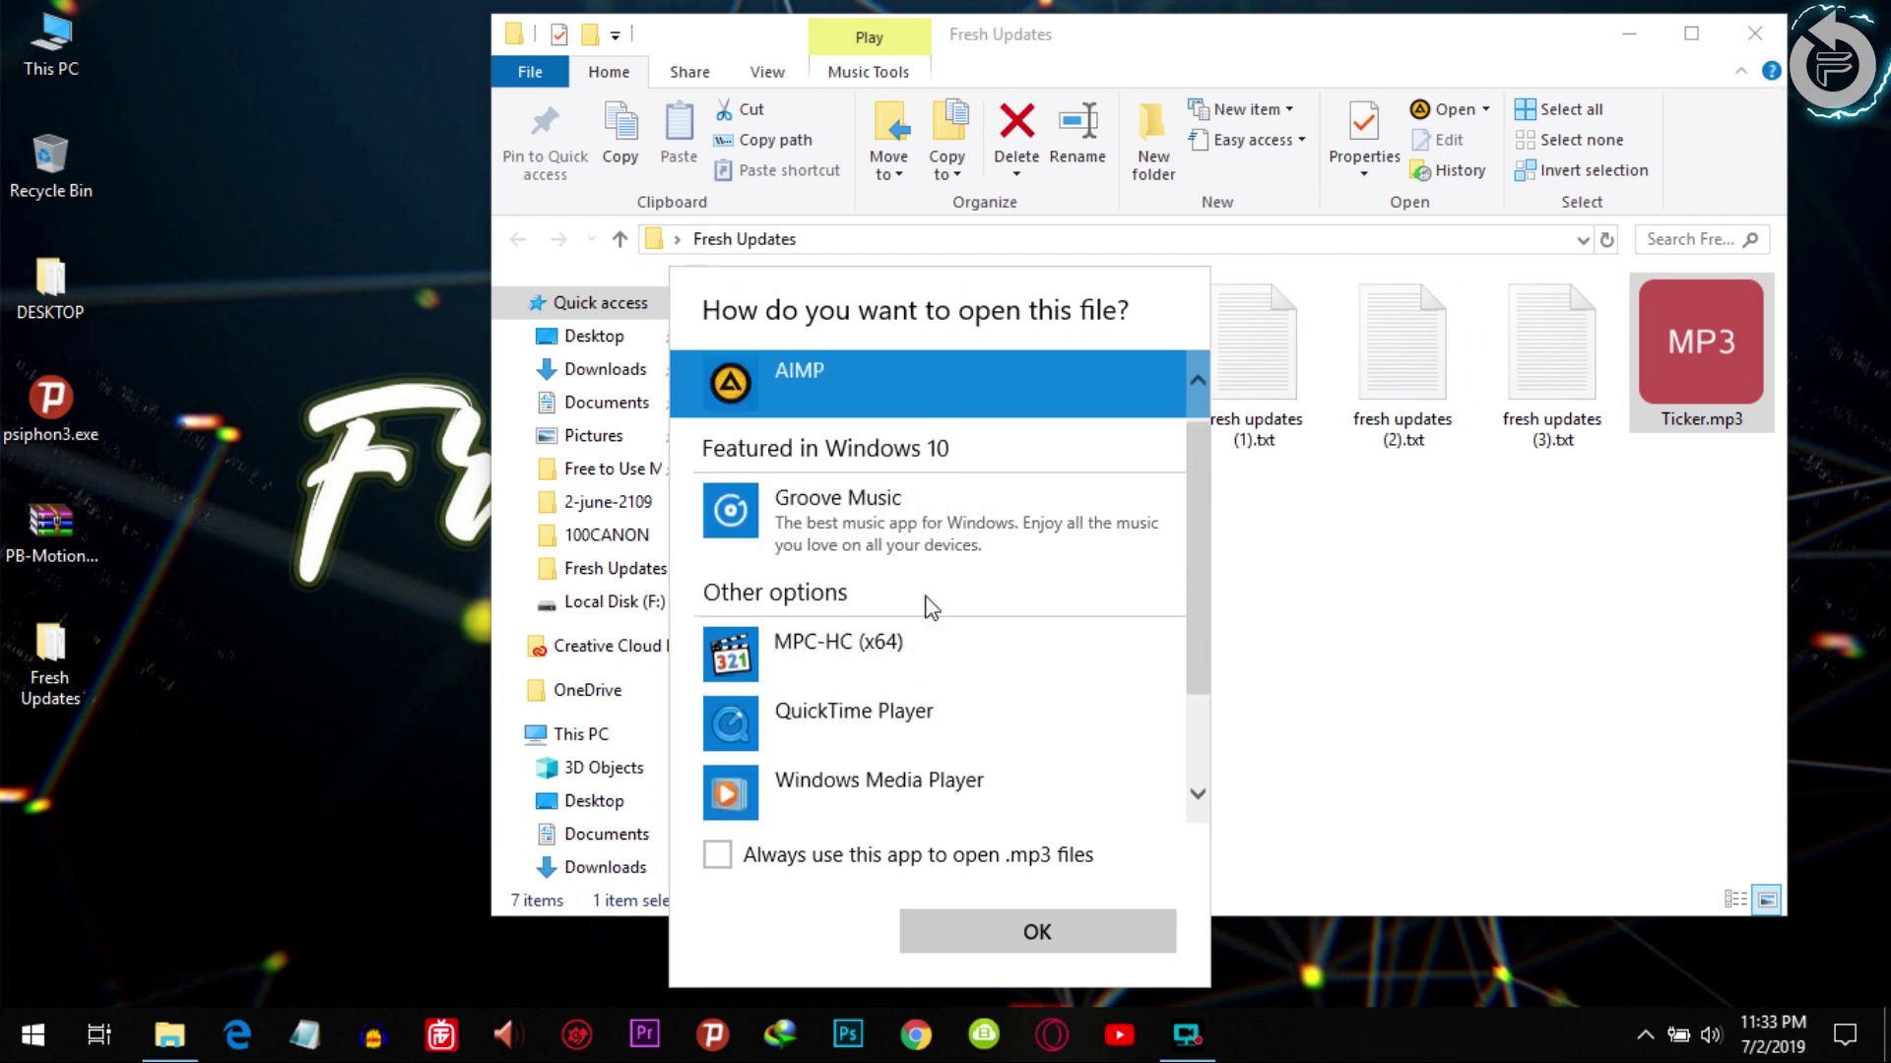
click(937, 536)
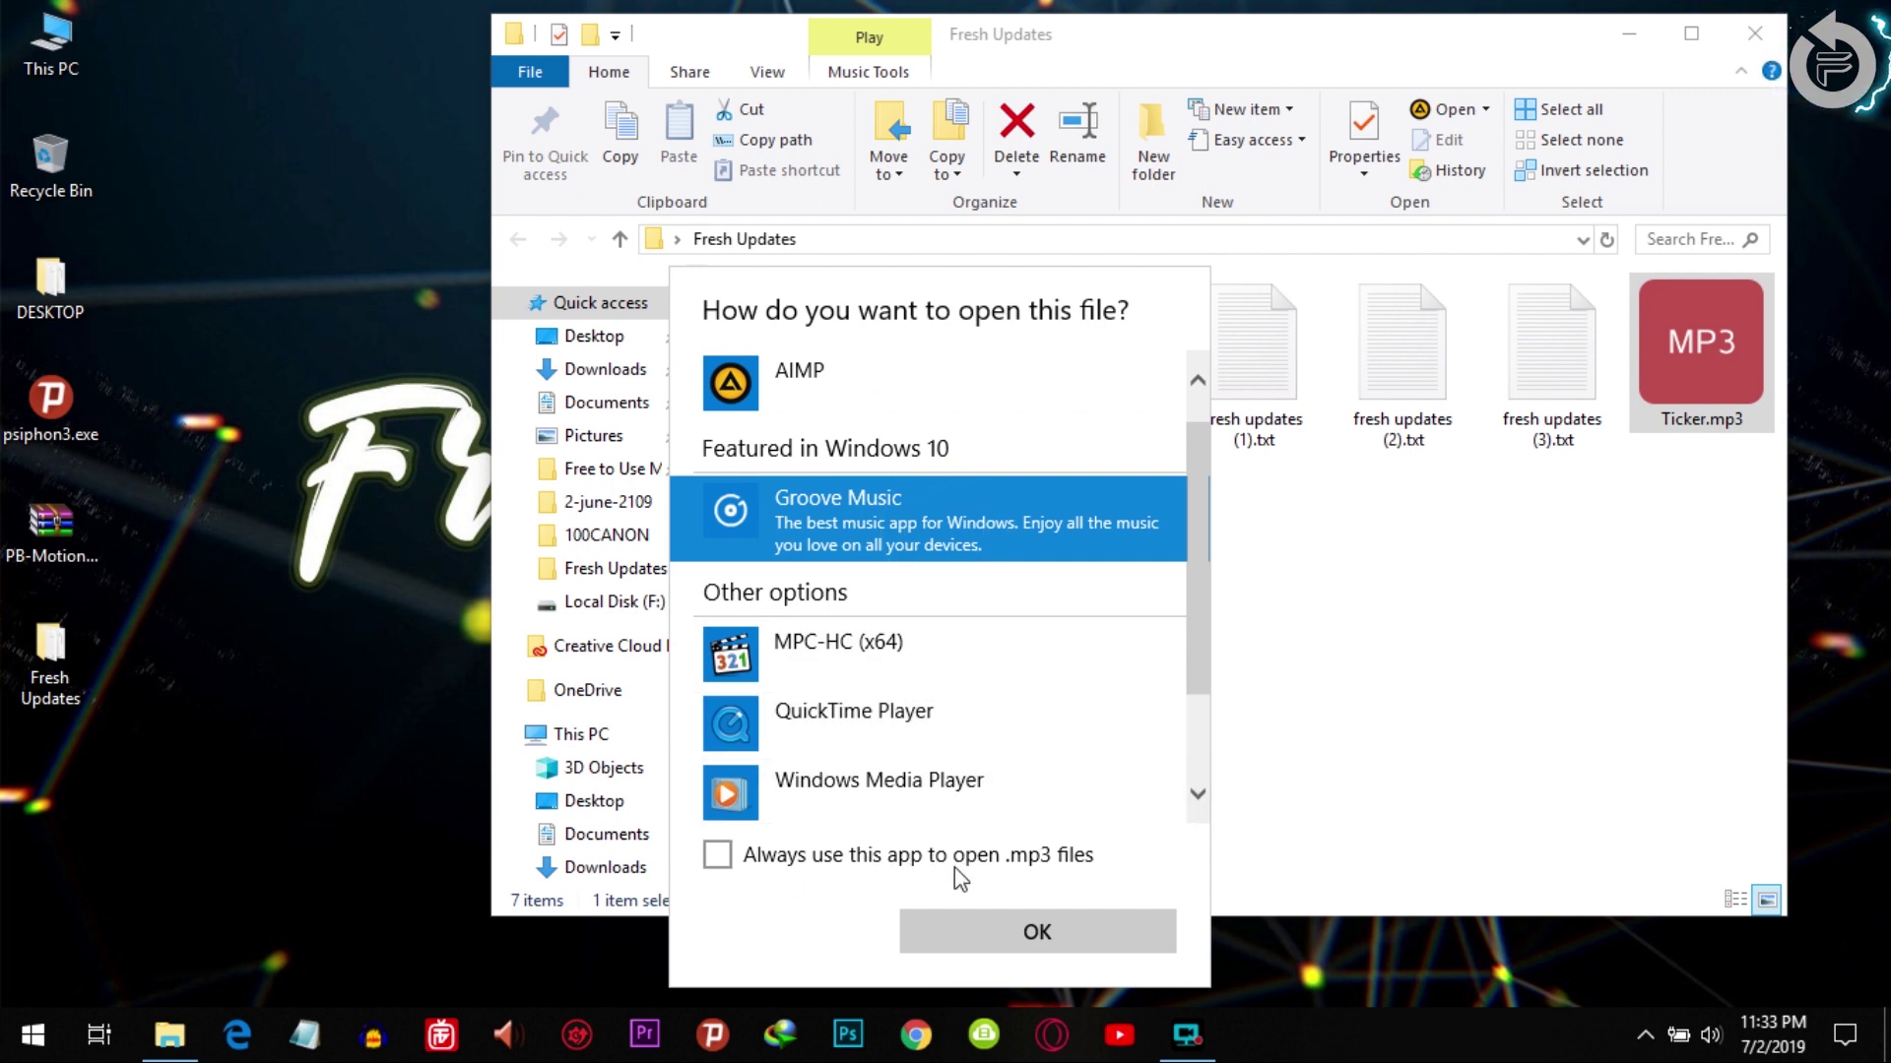
scroll(935, 778, down, 2)
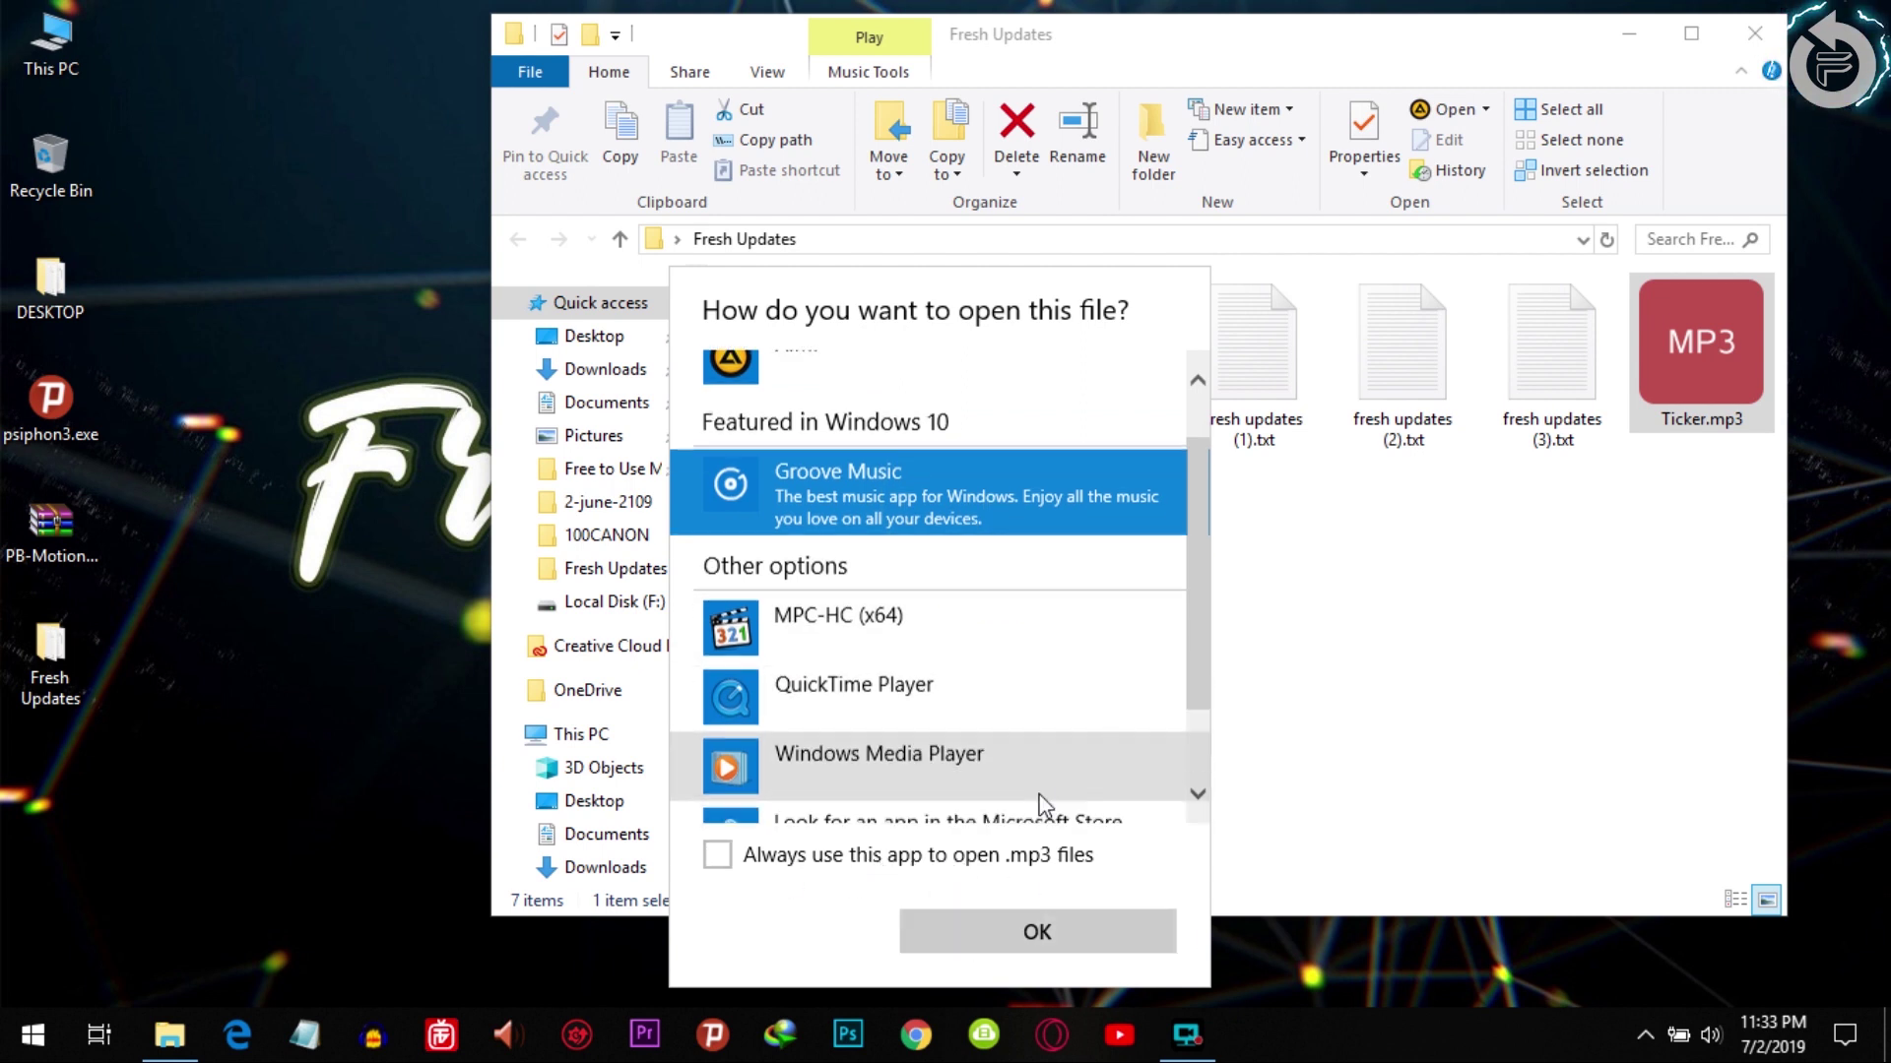
click(1083, 934)
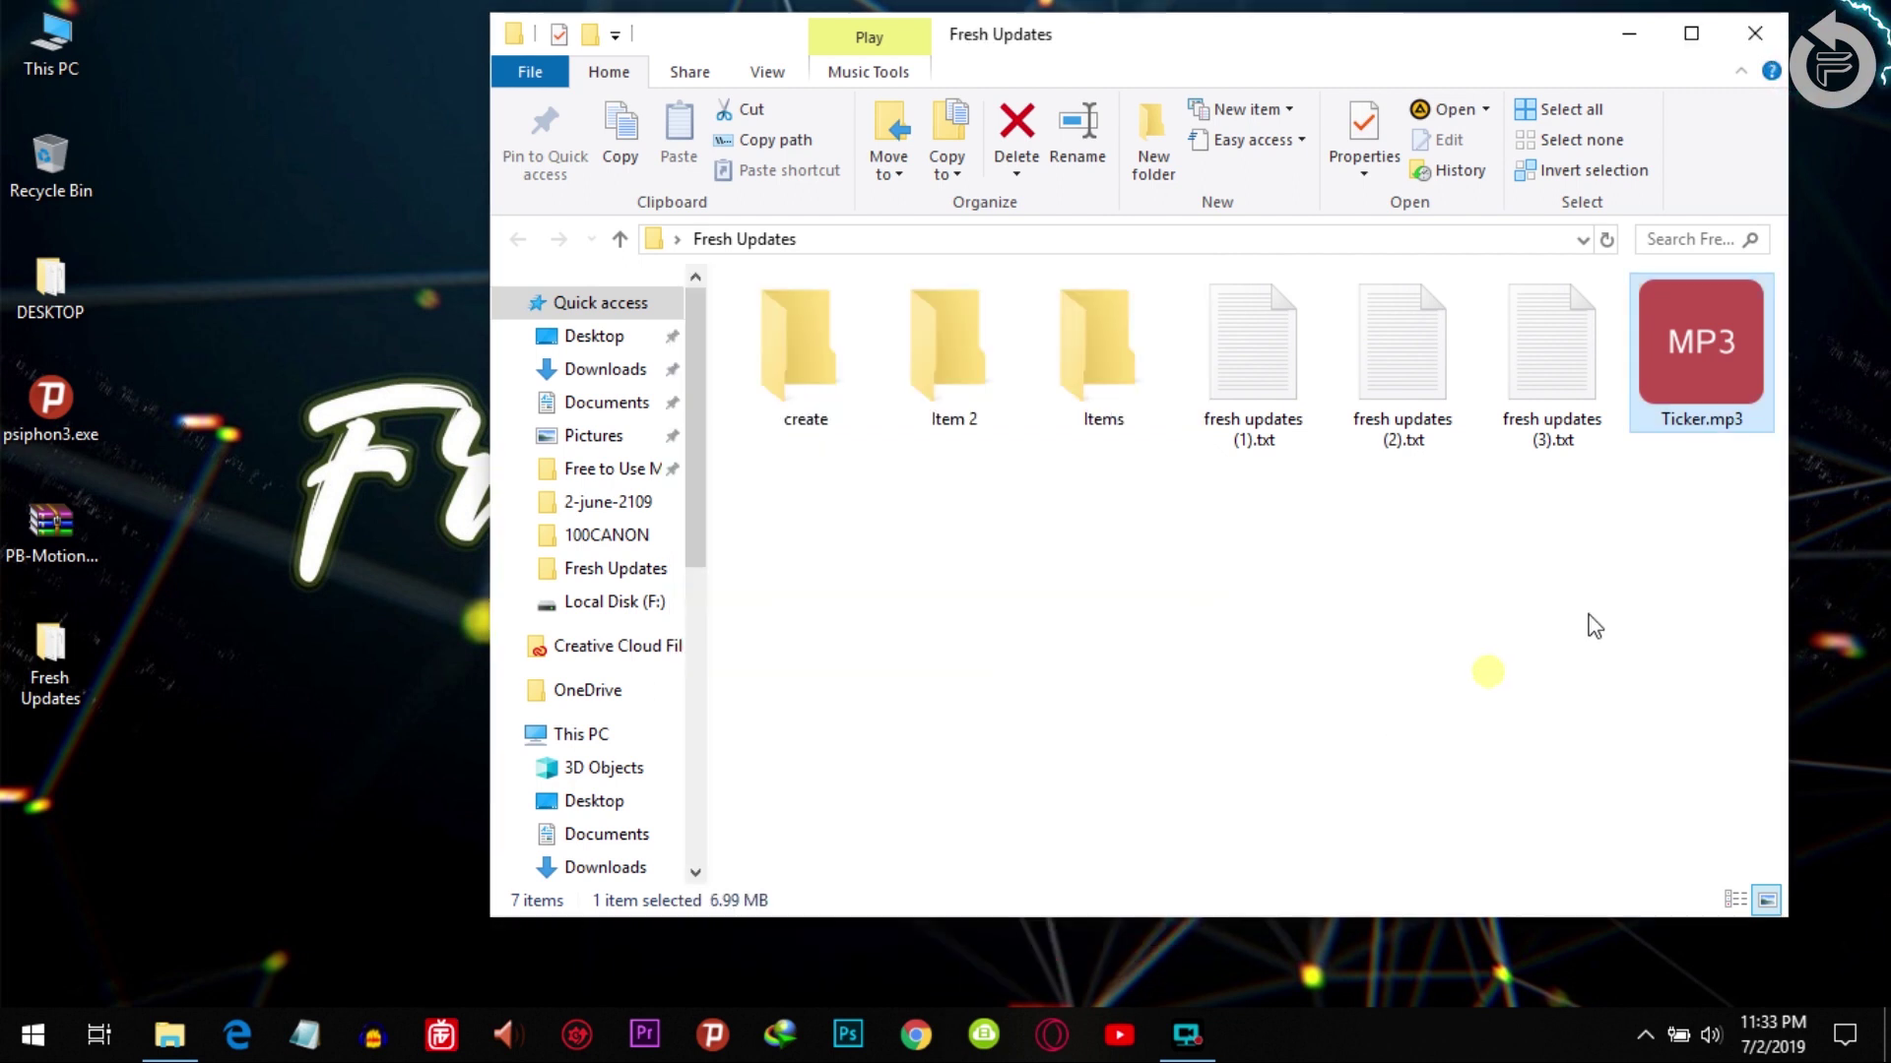
Reopen the app chooser for Ticker.mp3, examine the expanded list of more apps, and dismiss it.
right_click(1684, 340)
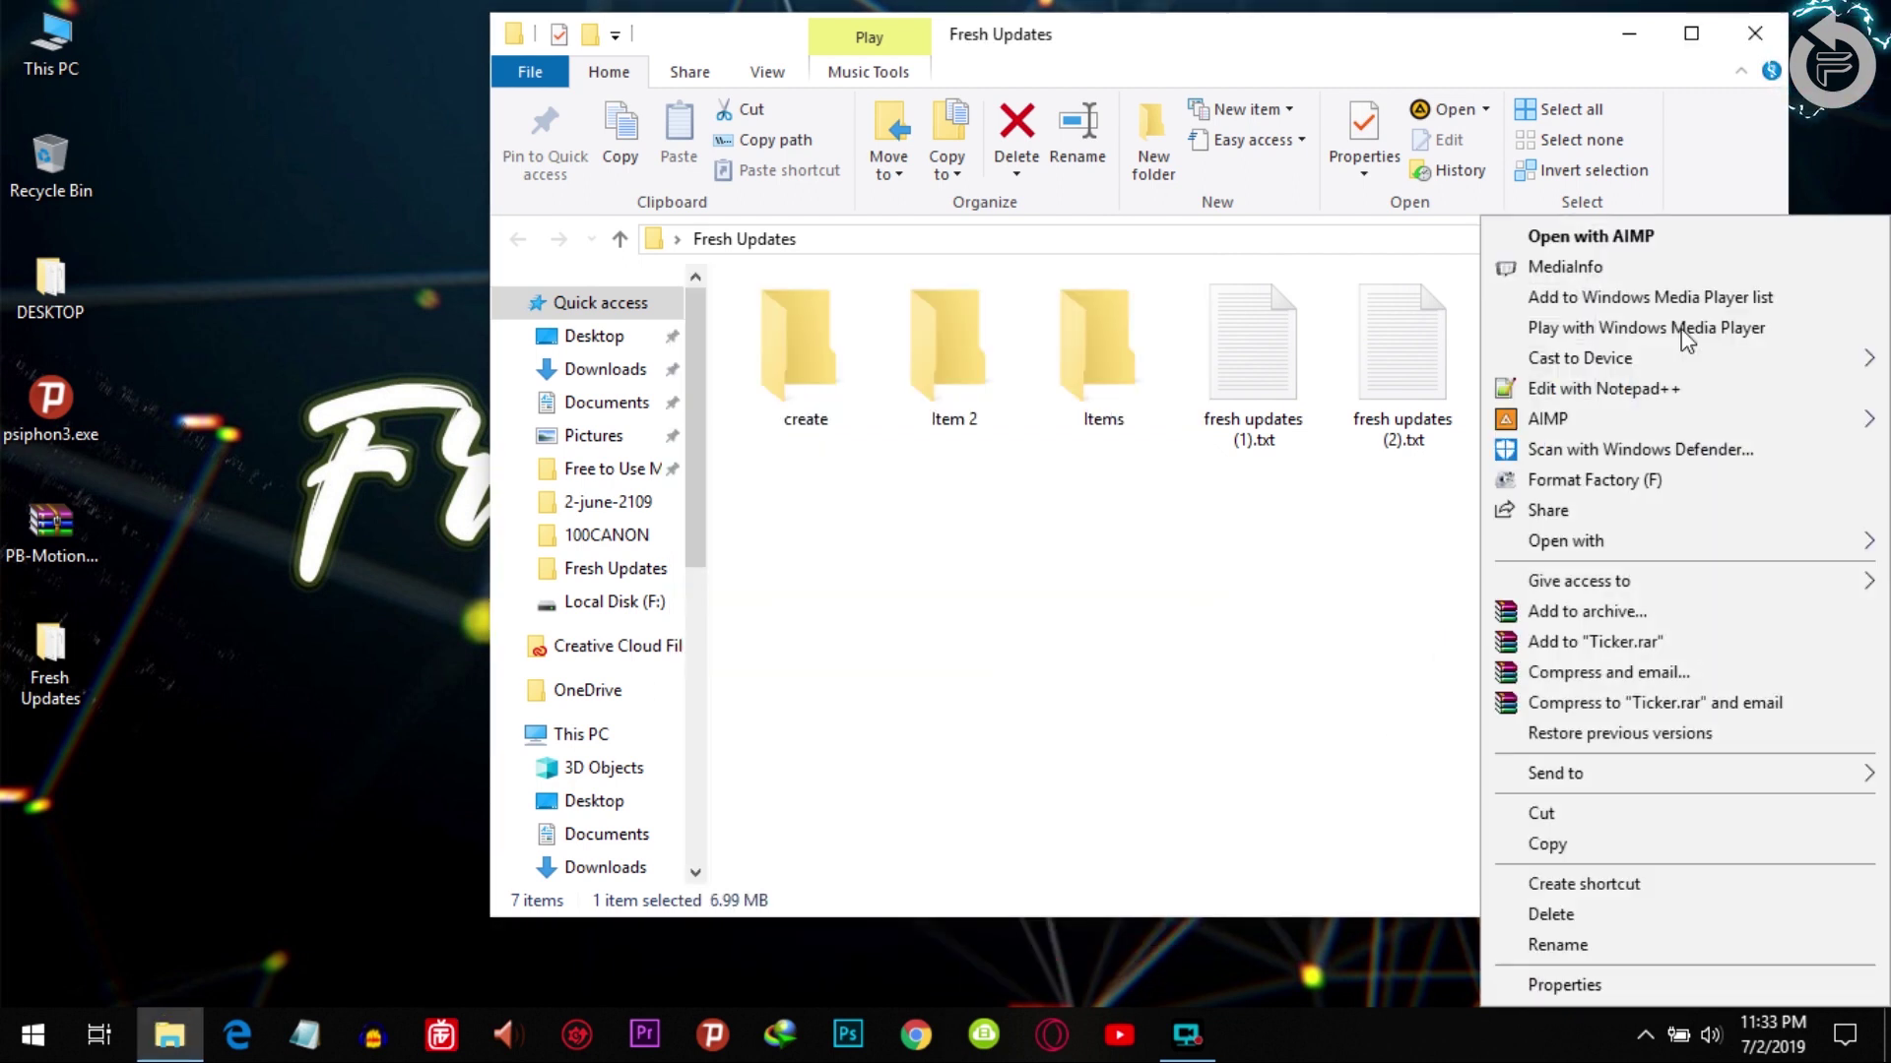
click(1651, 540)
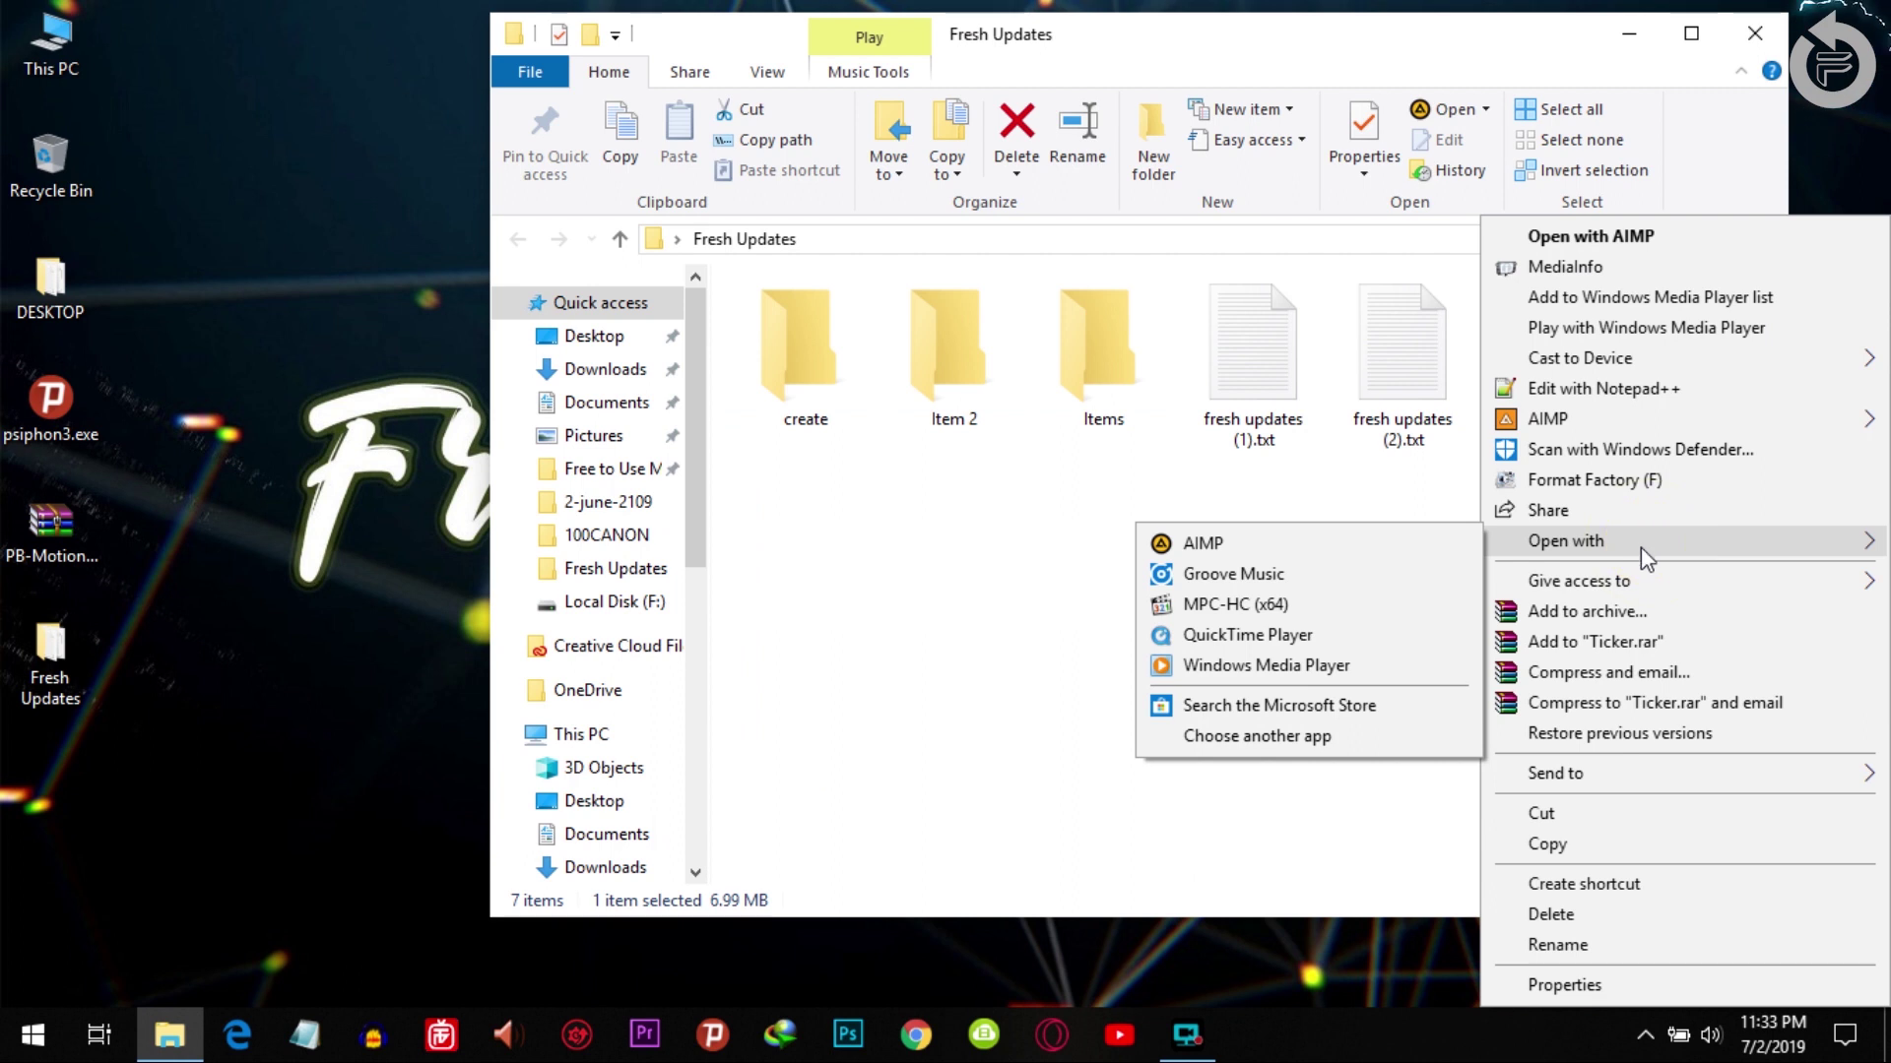
click(1280, 735)
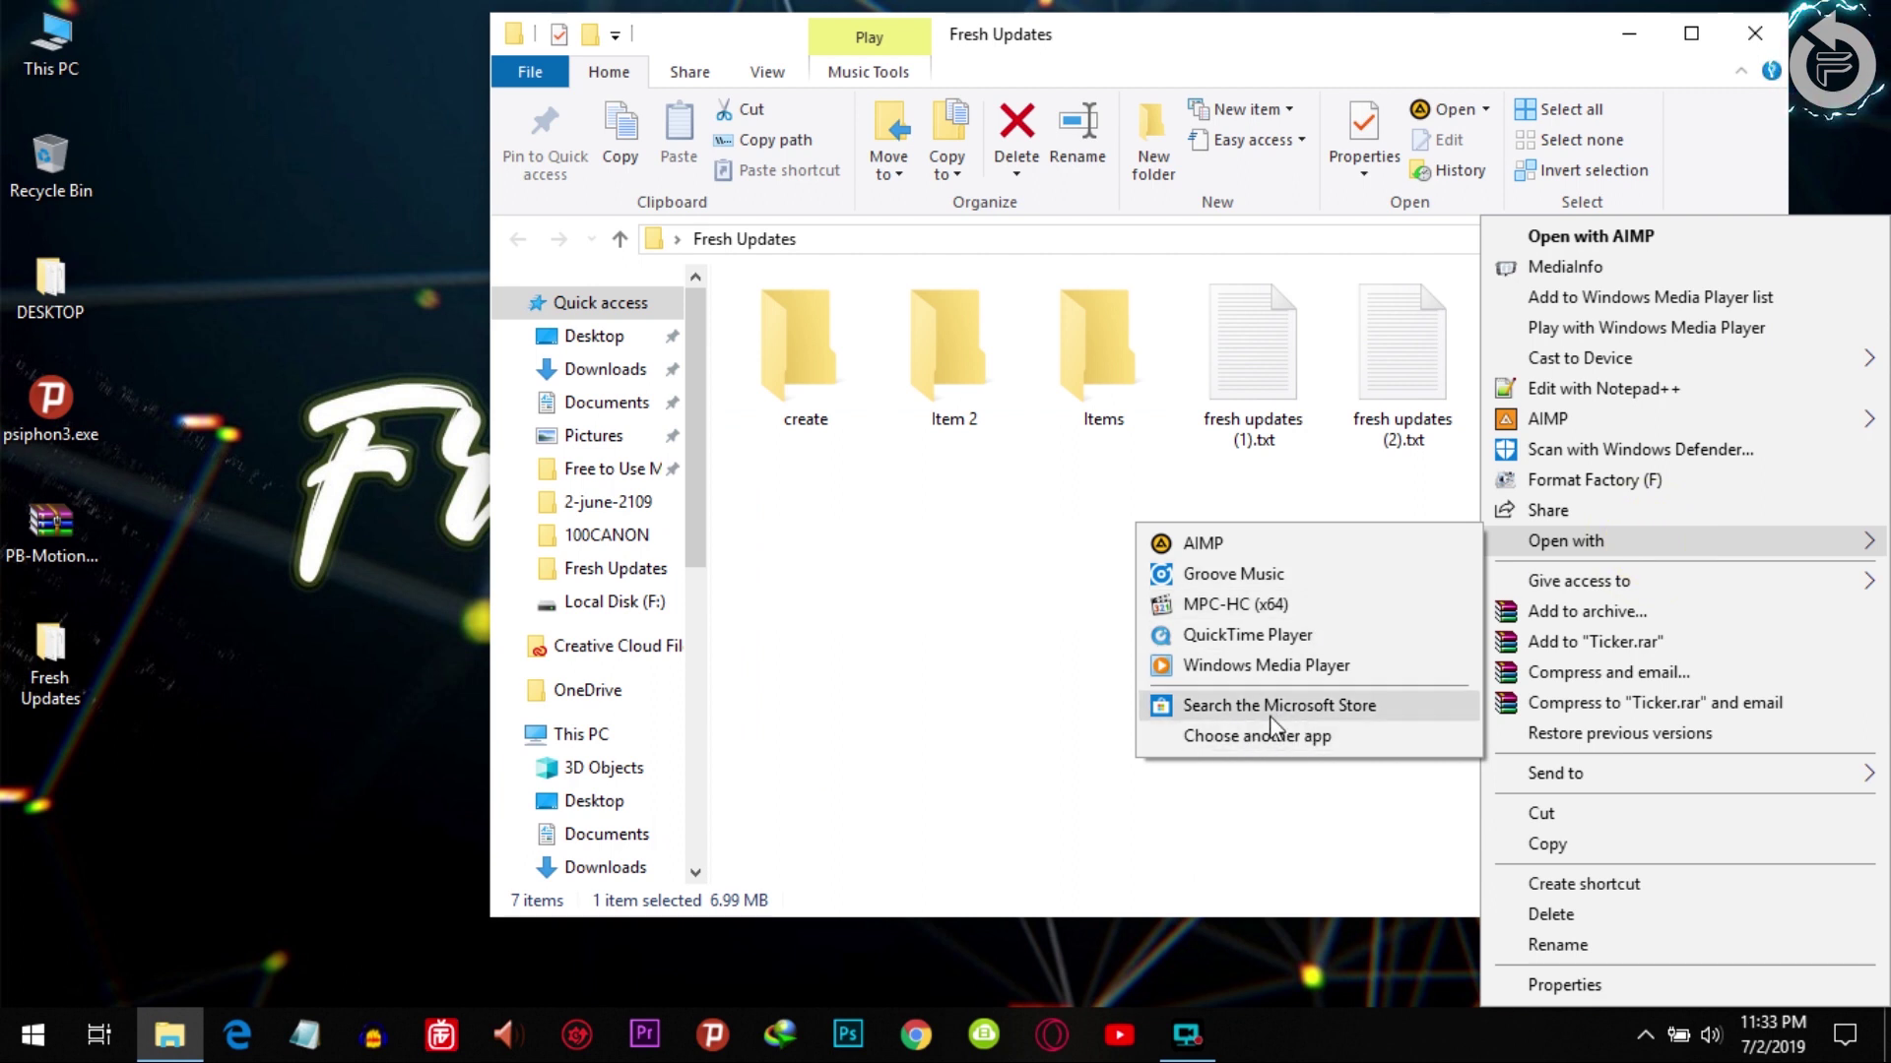
scroll(1052, 697, down, 2)
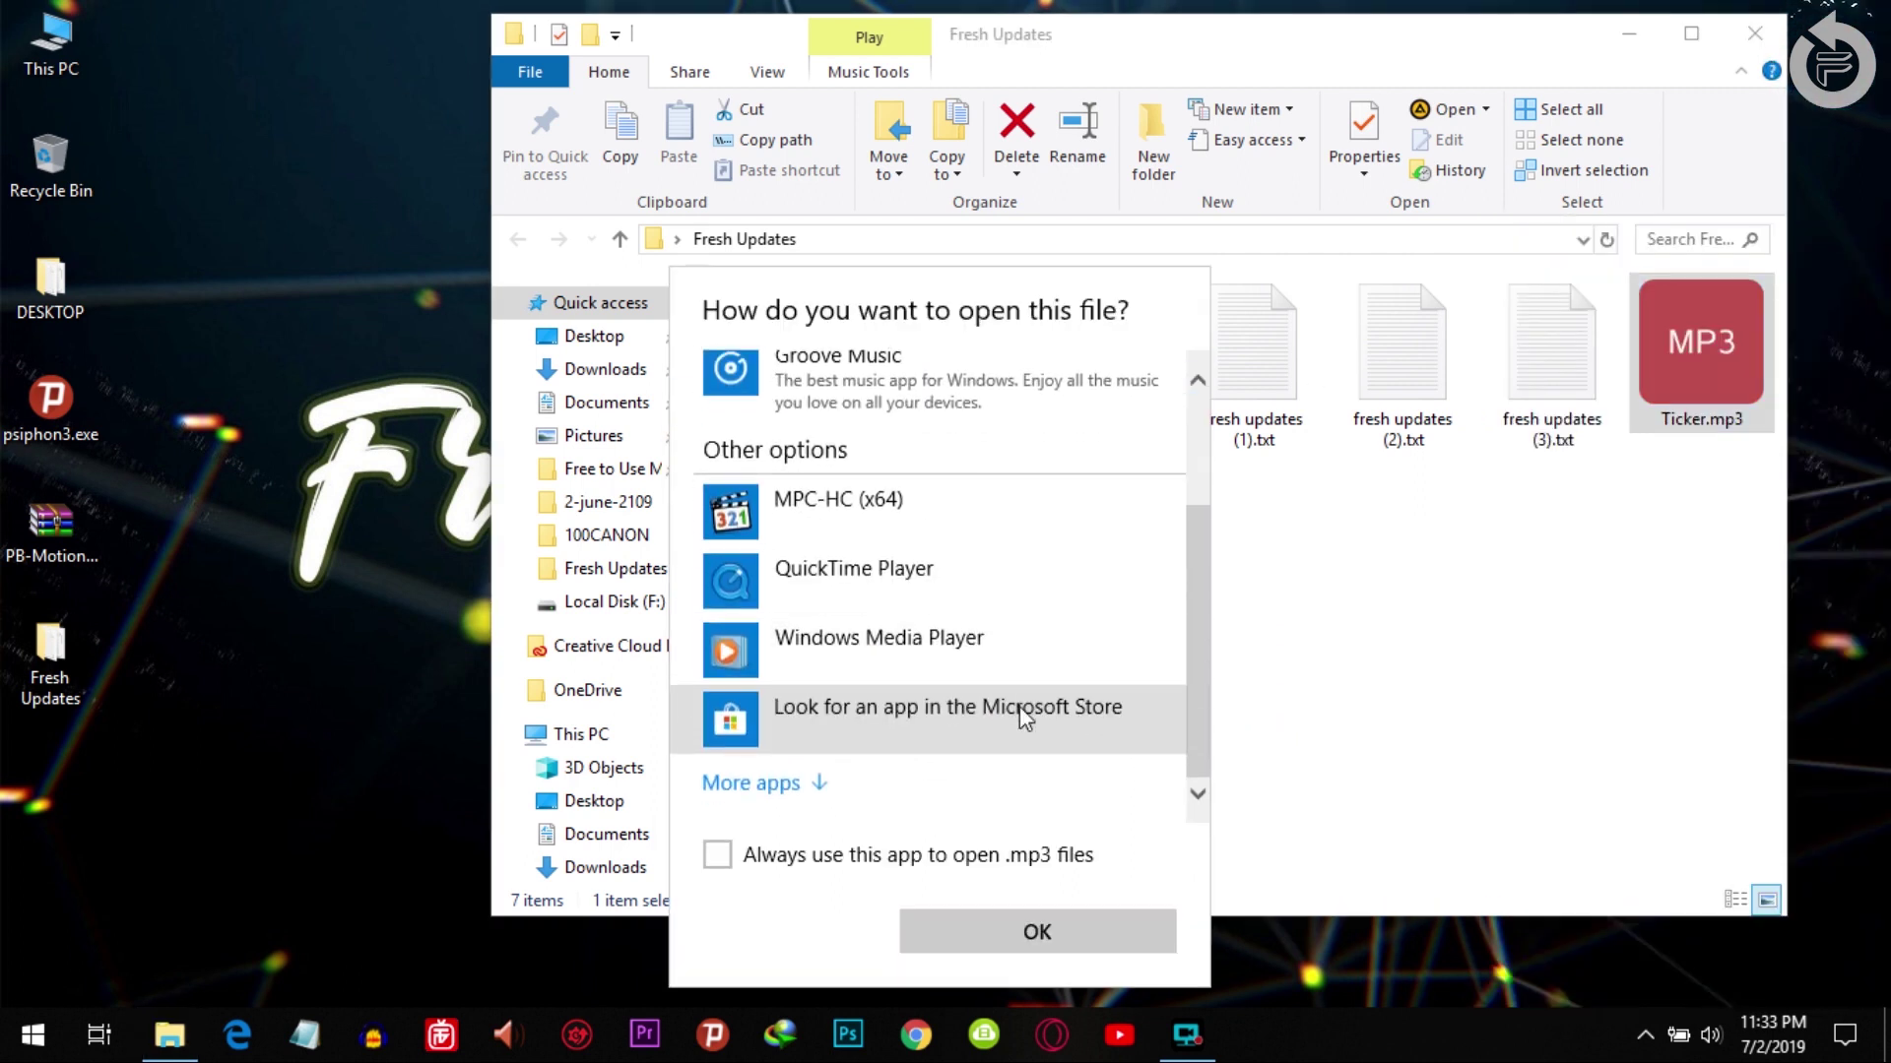
click(759, 785)
scroll(975, 585, down, 3)
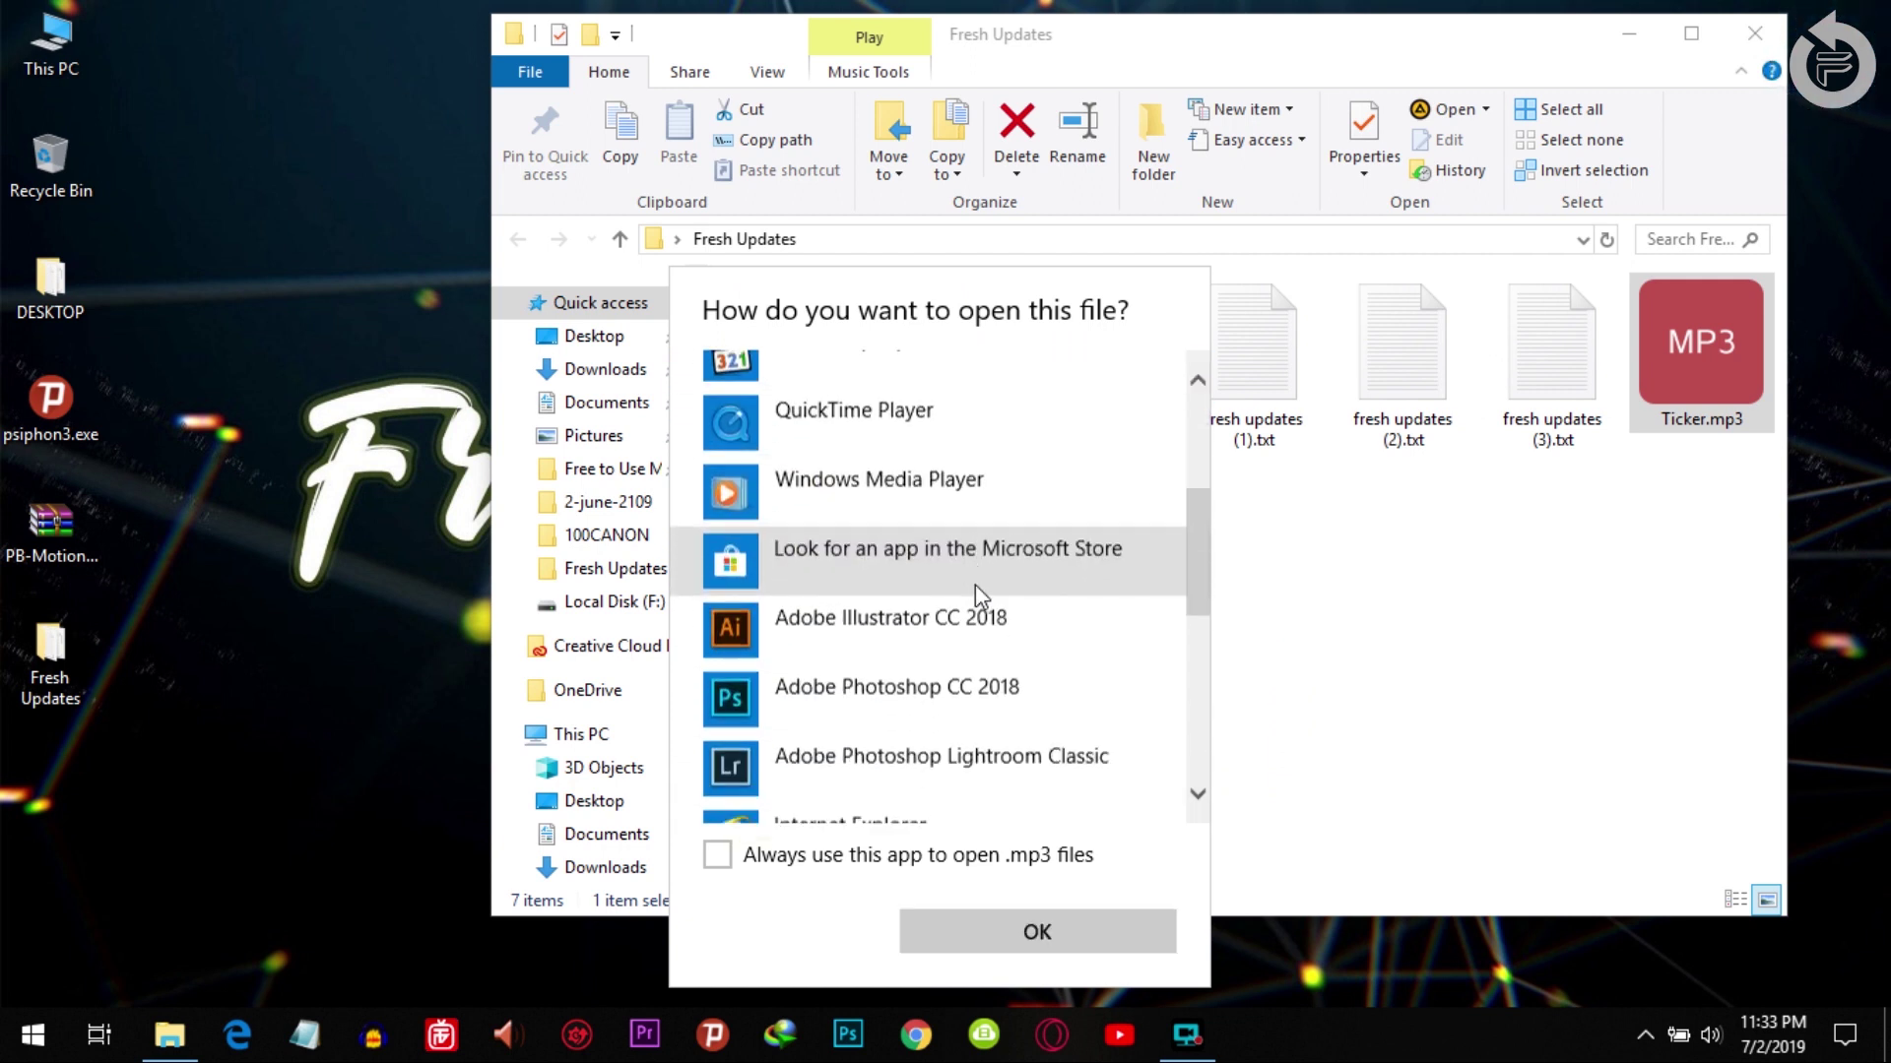
scroll(976, 589, down, 4)
scroll(976, 589, up, 1)
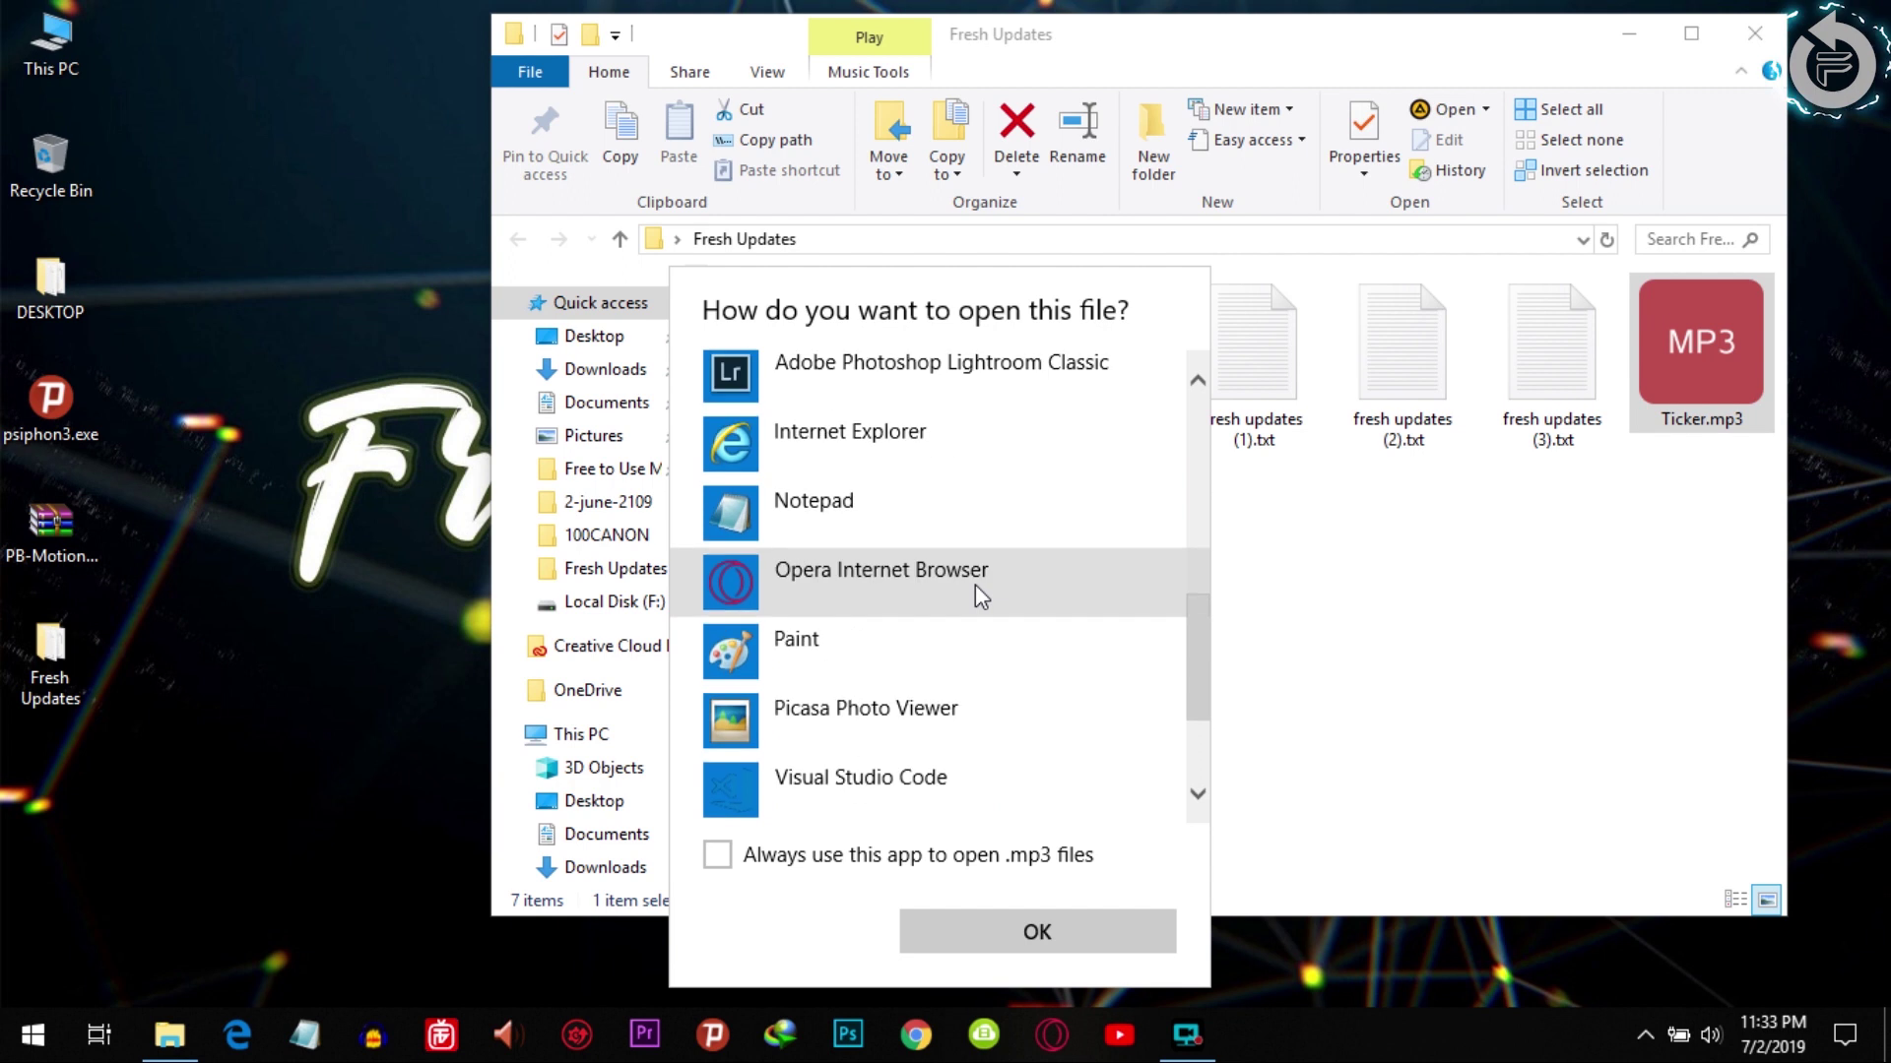
scroll(975, 583, down, 5)
click(1498, 603)
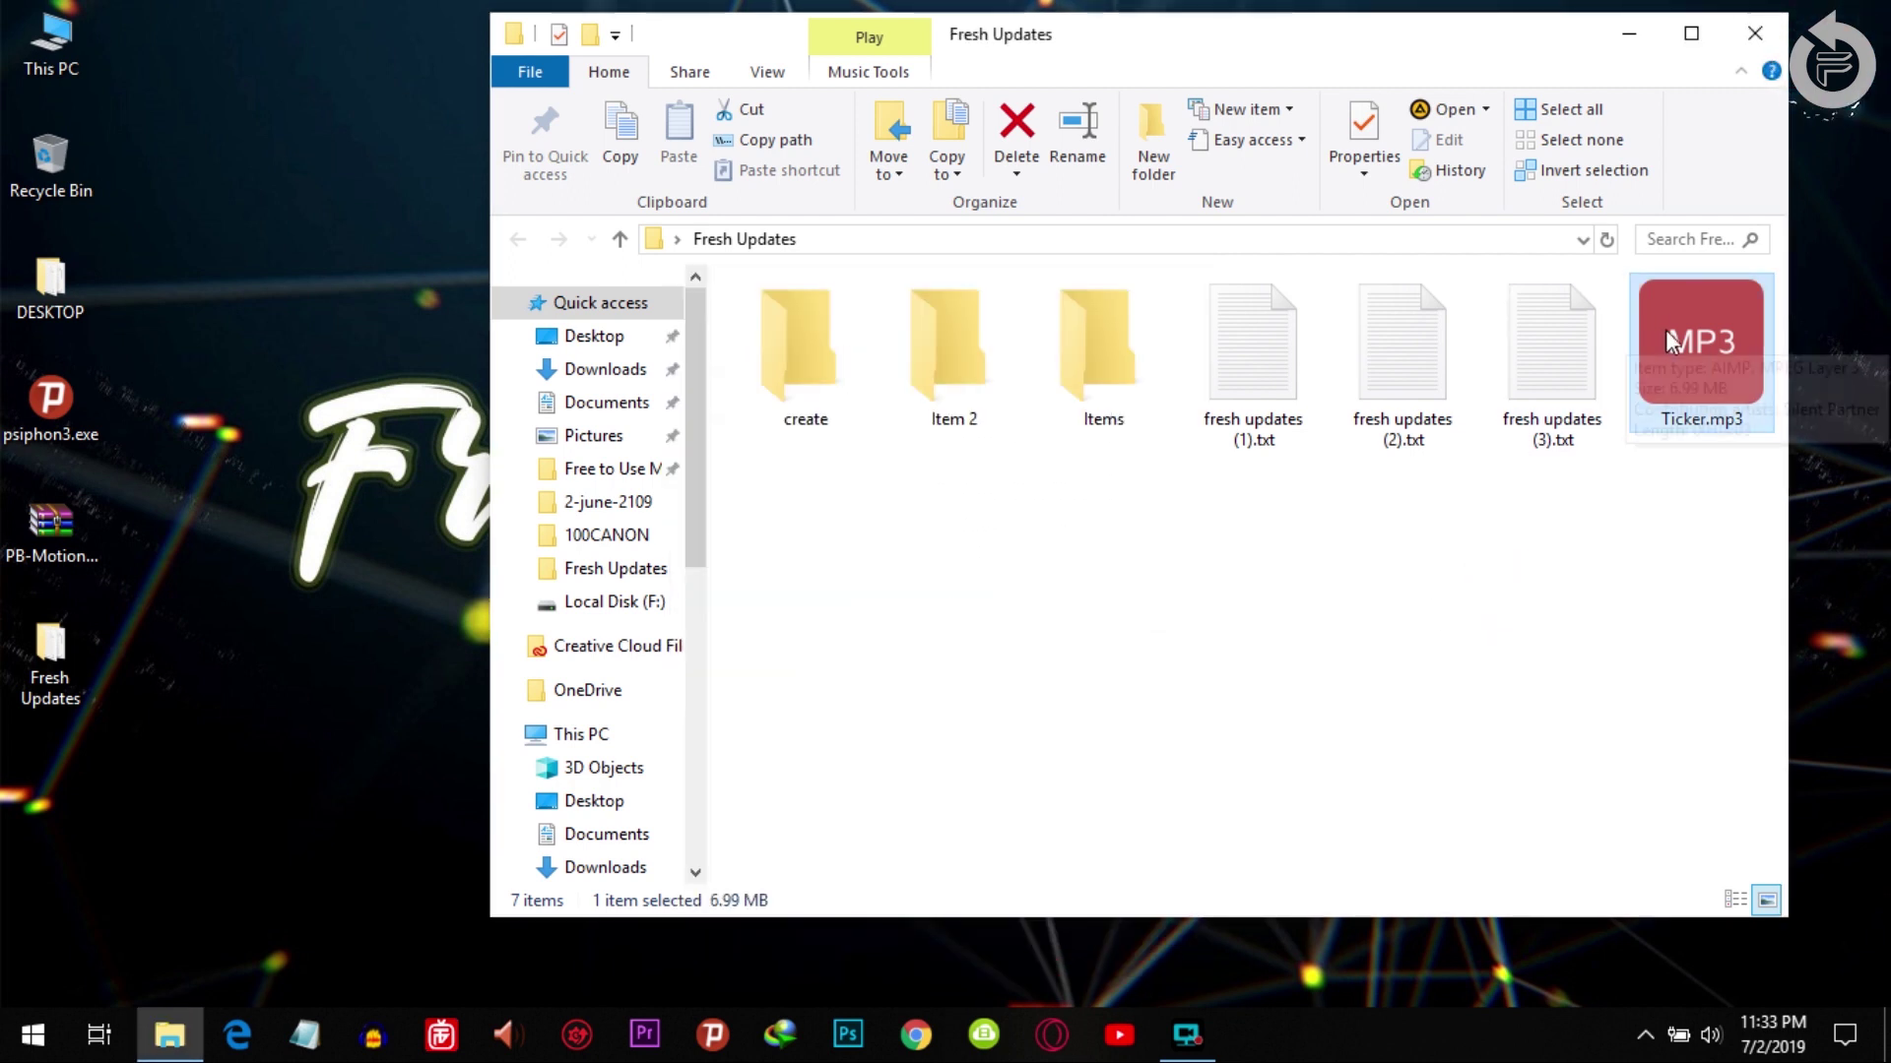
Set Groove Music as the default app for .mp3 files through Ticker.mp3's properties, and open the file with it.
right_click(1671, 341)
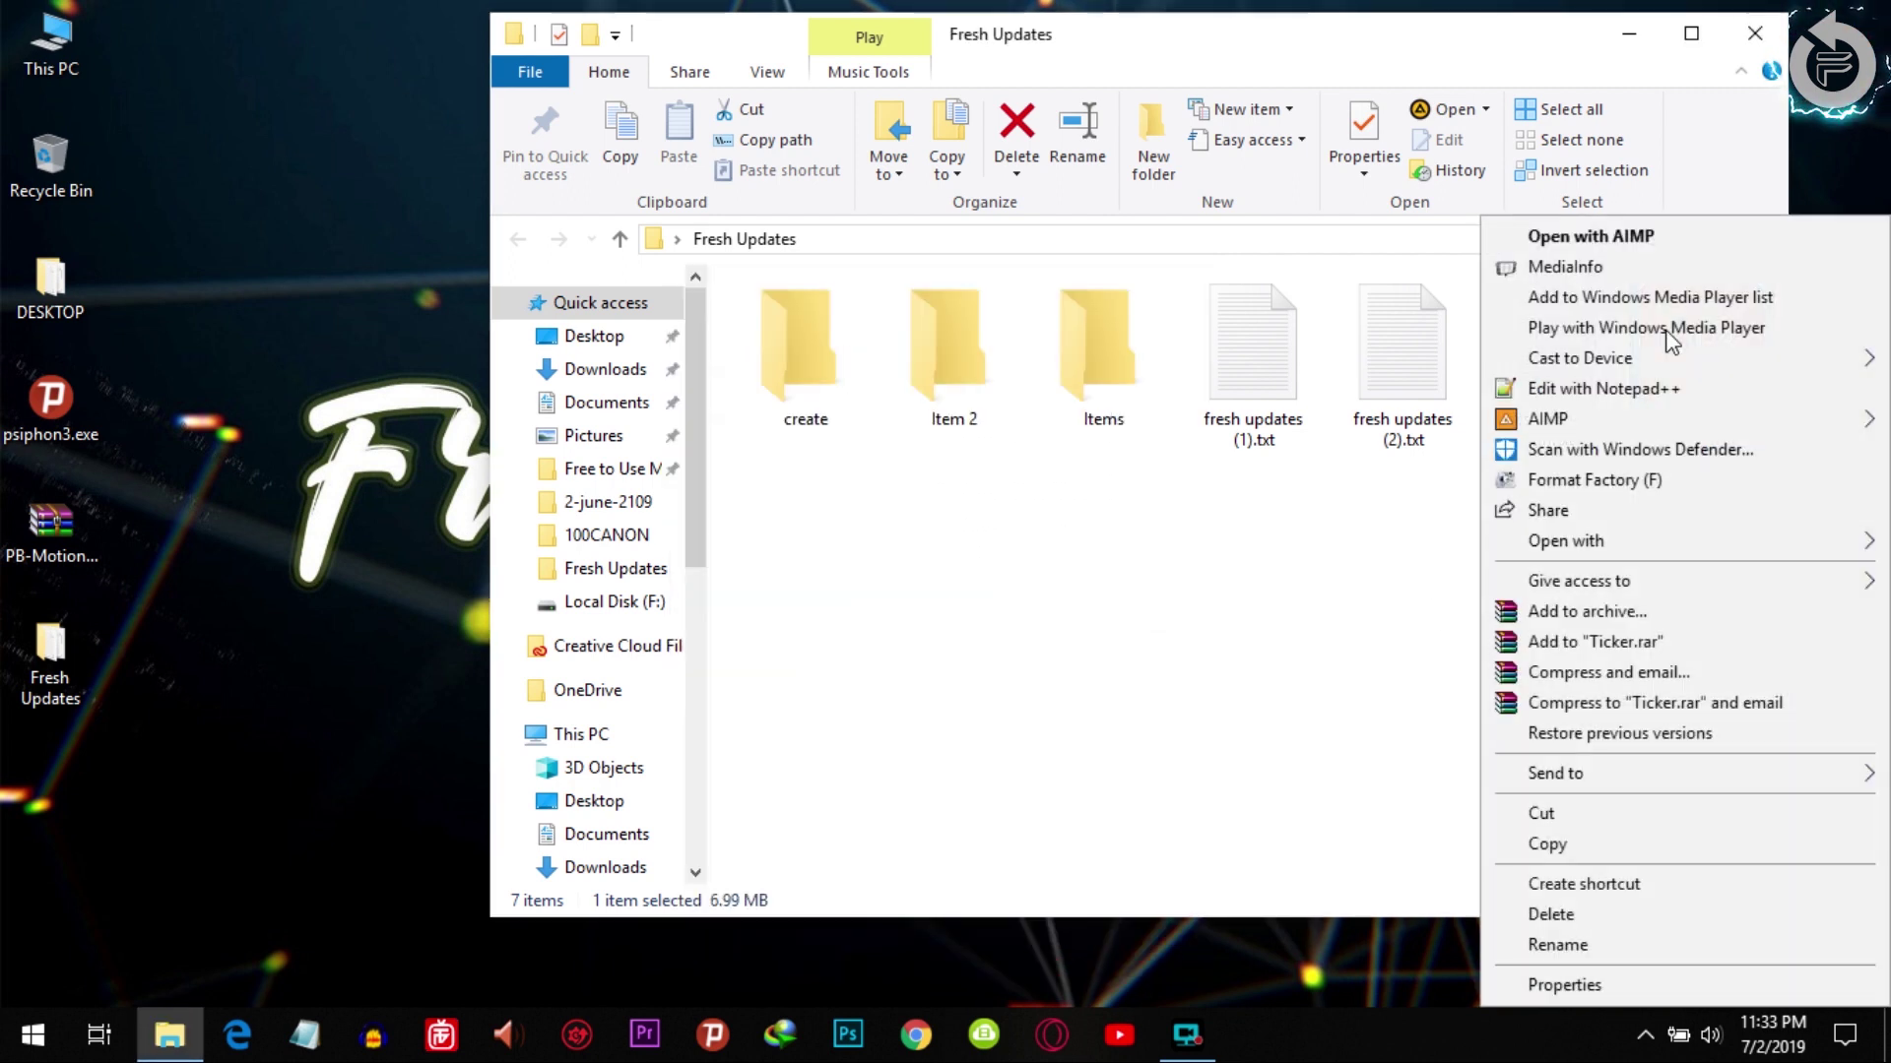
click(1630, 985)
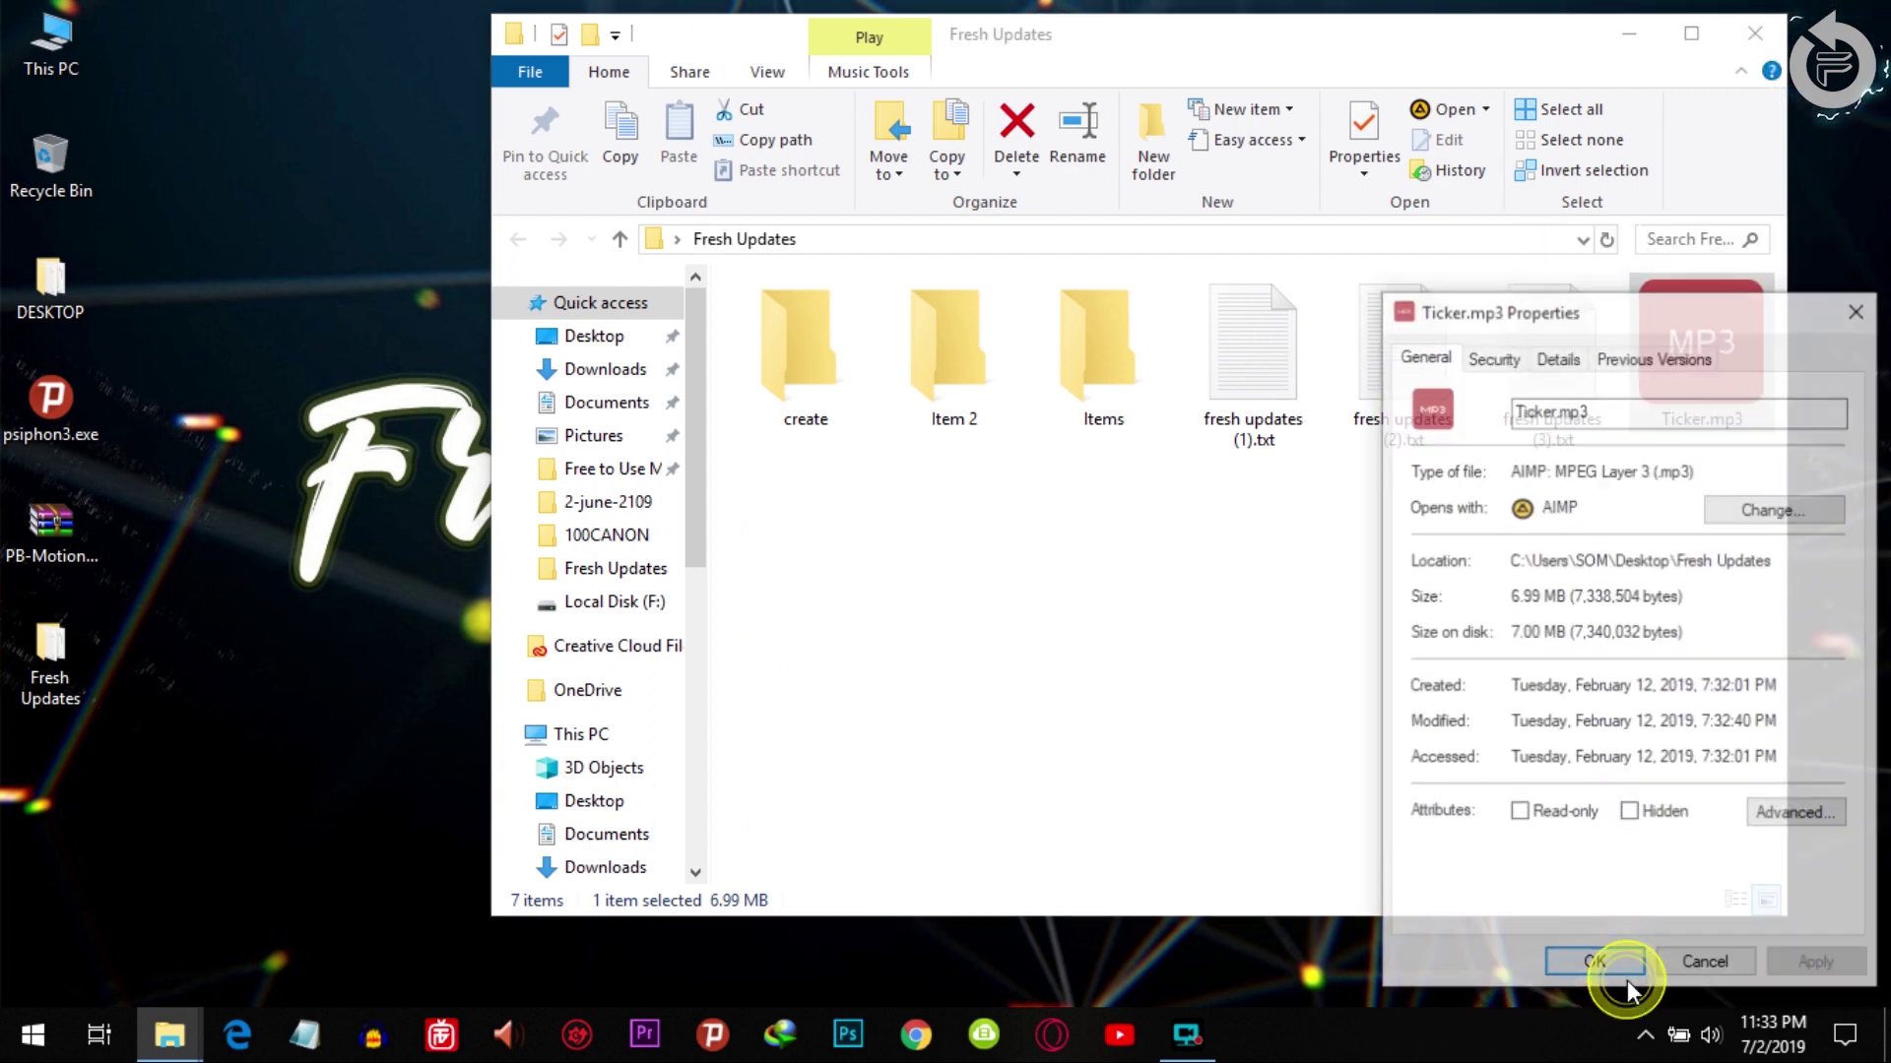
drag(1619, 318, 902, 273)
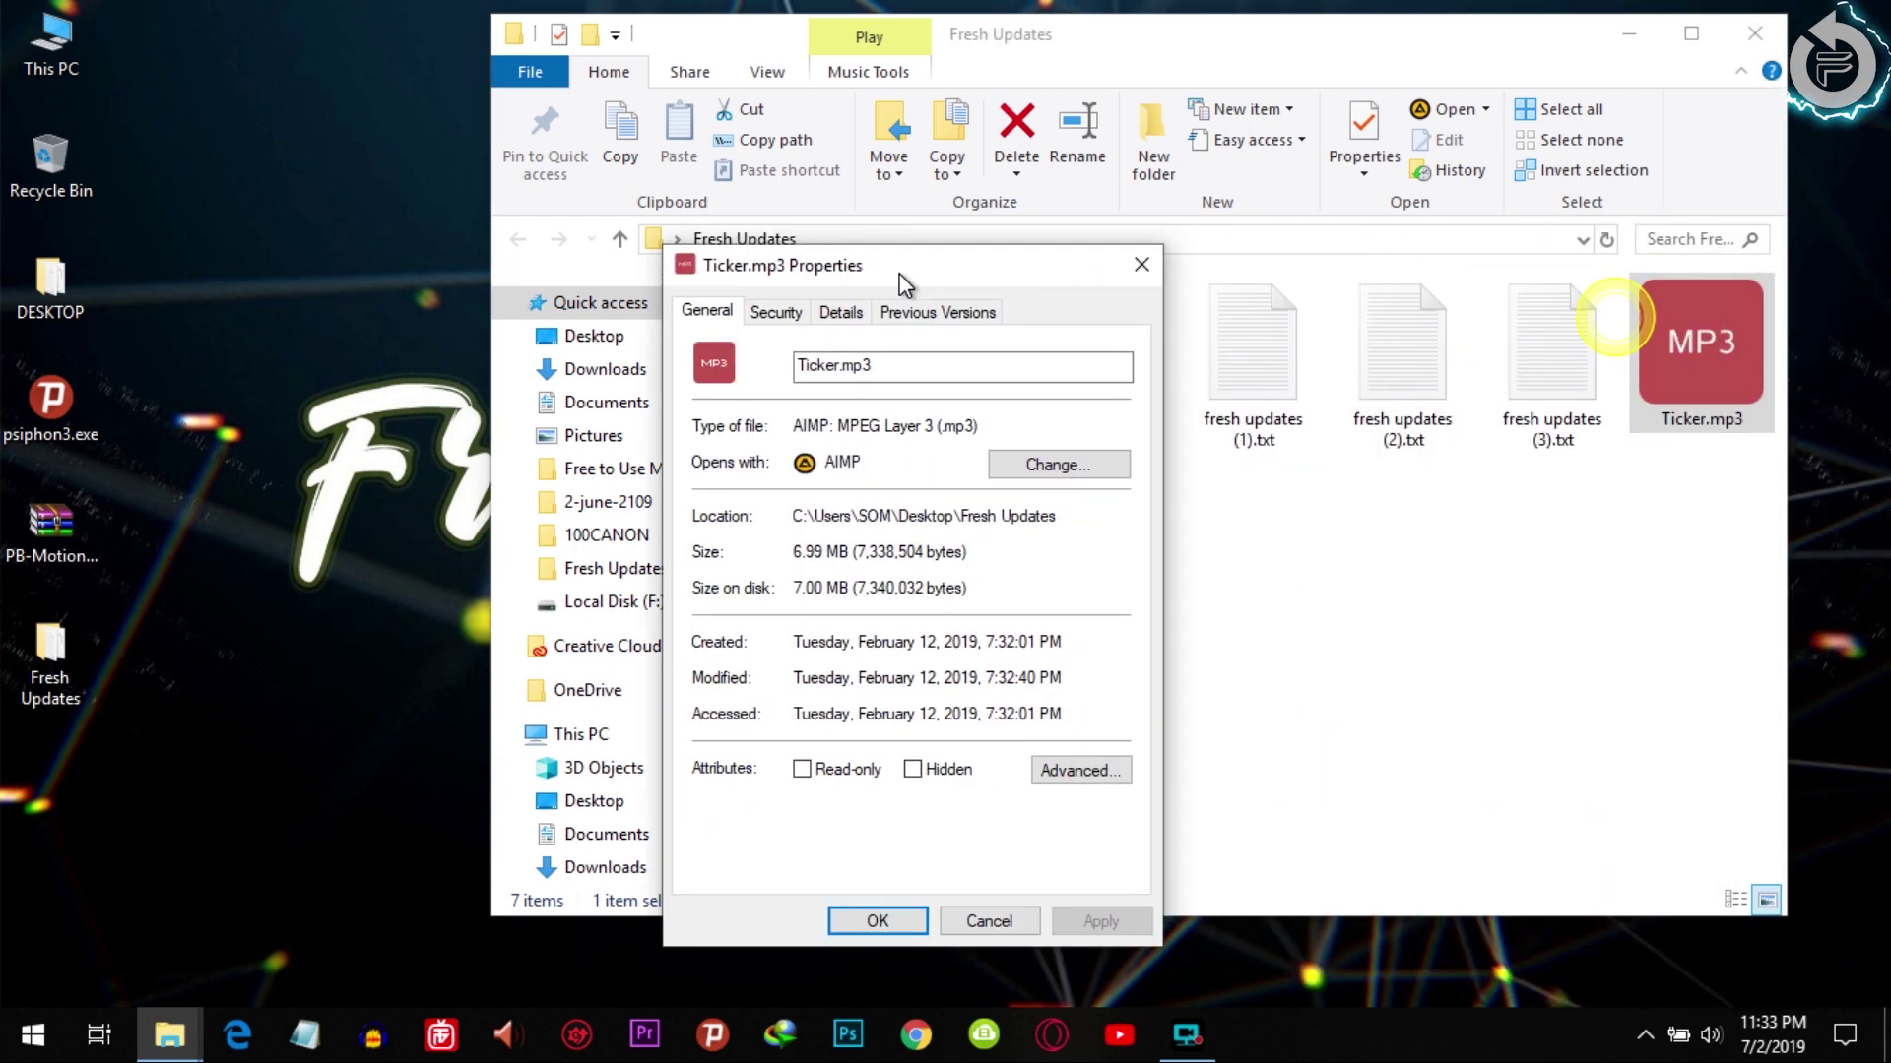
click(1050, 470)
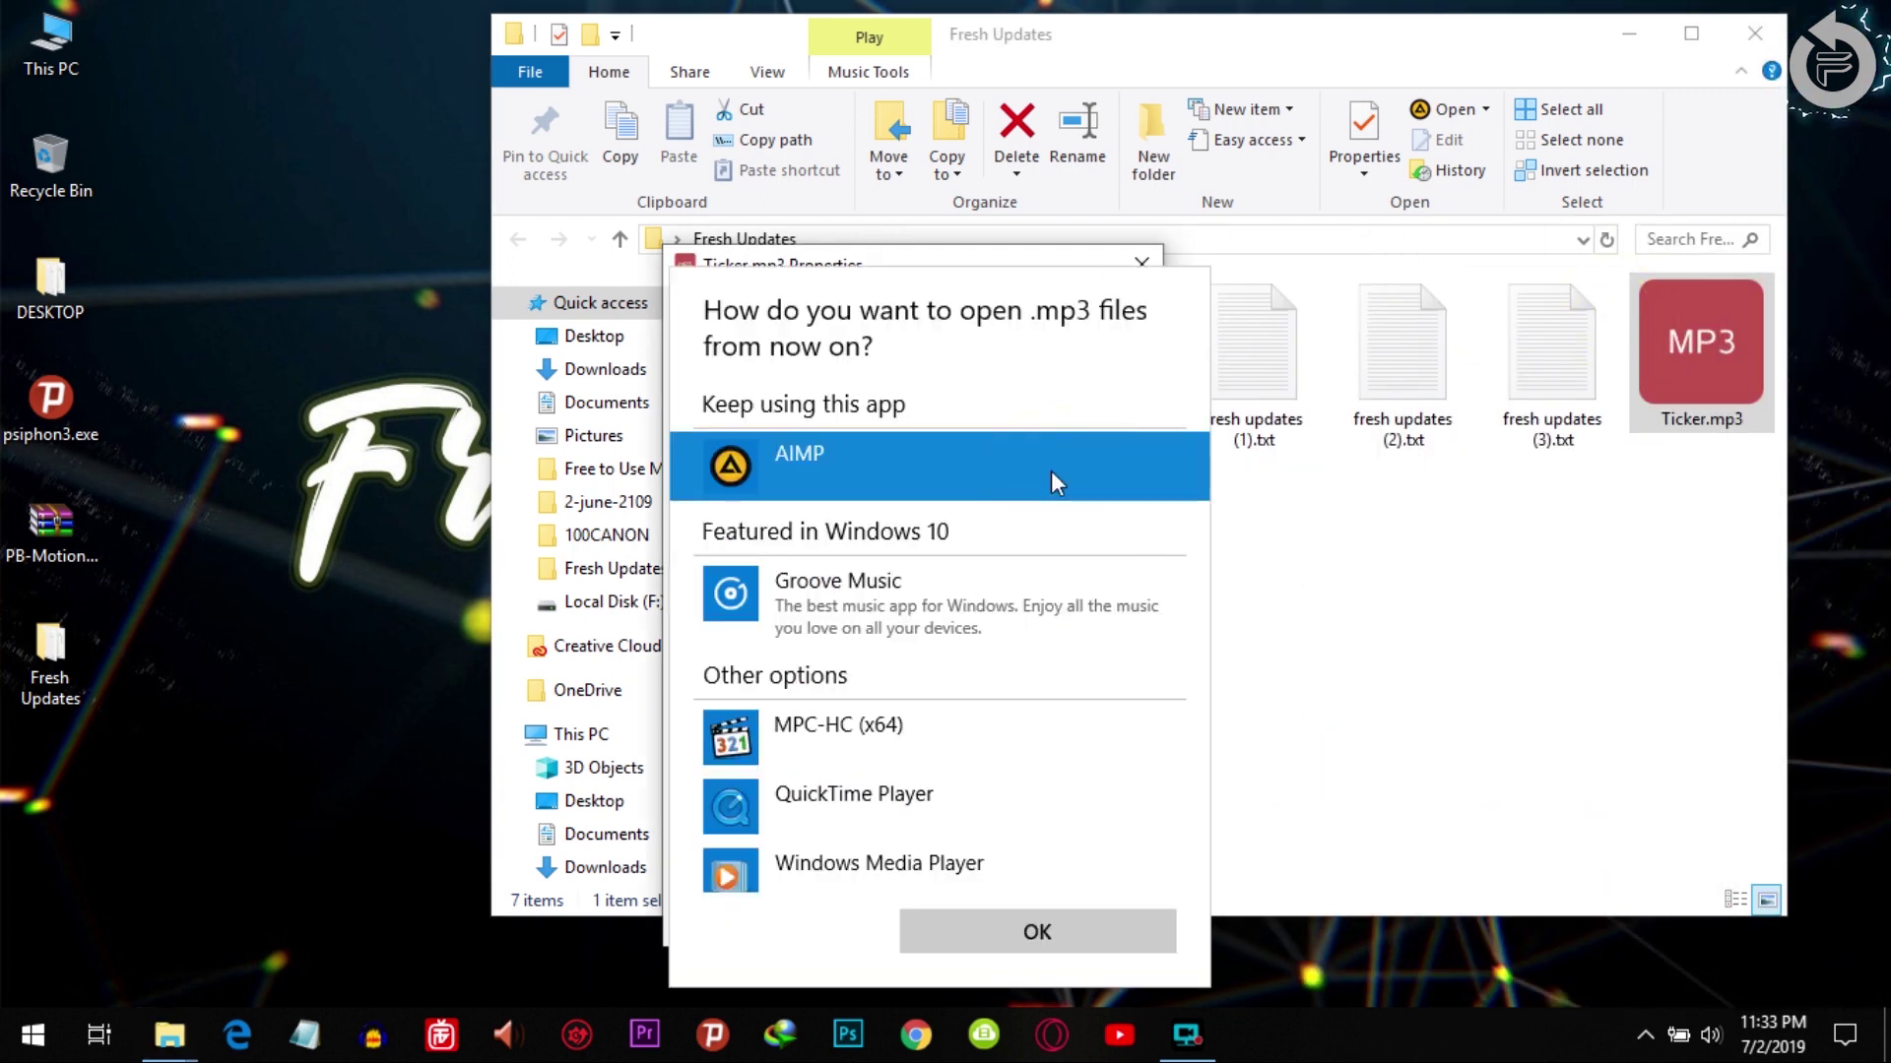
click(977, 640)
click(997, 927)
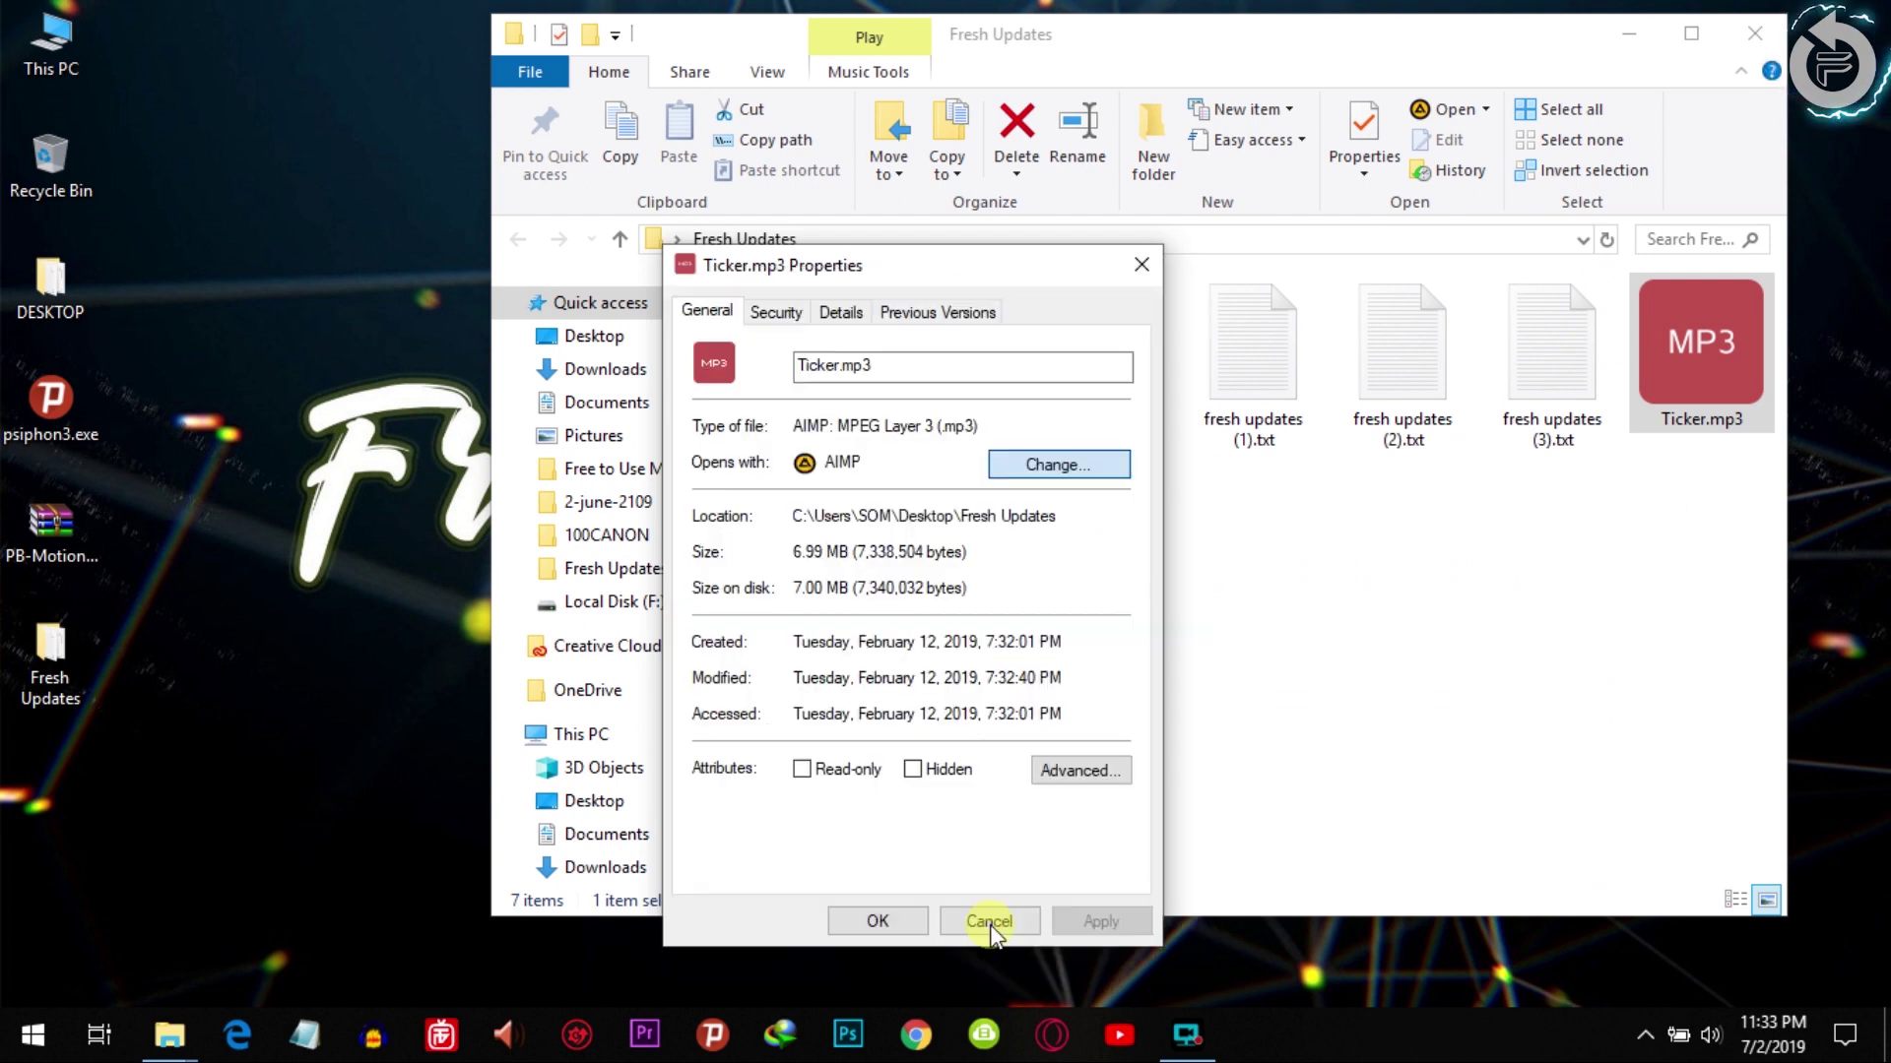
click(1098, 923)
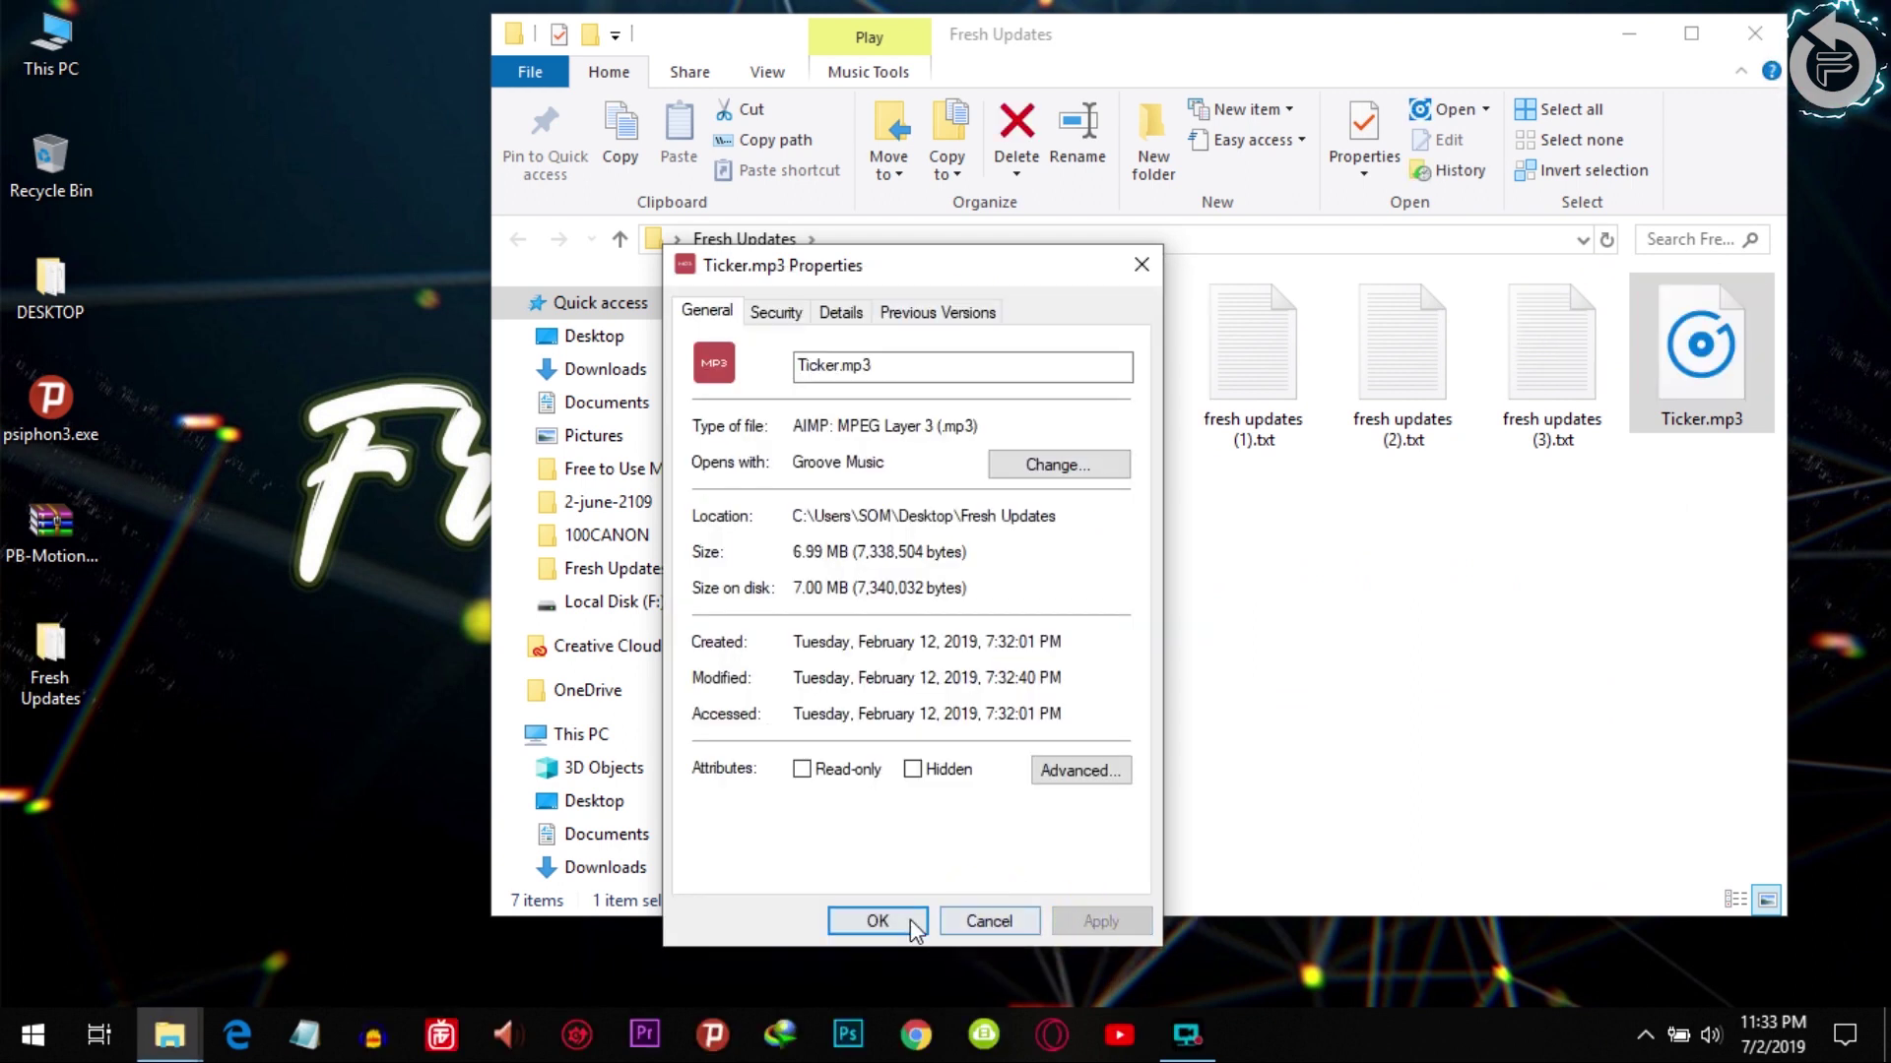
click(878, 921)
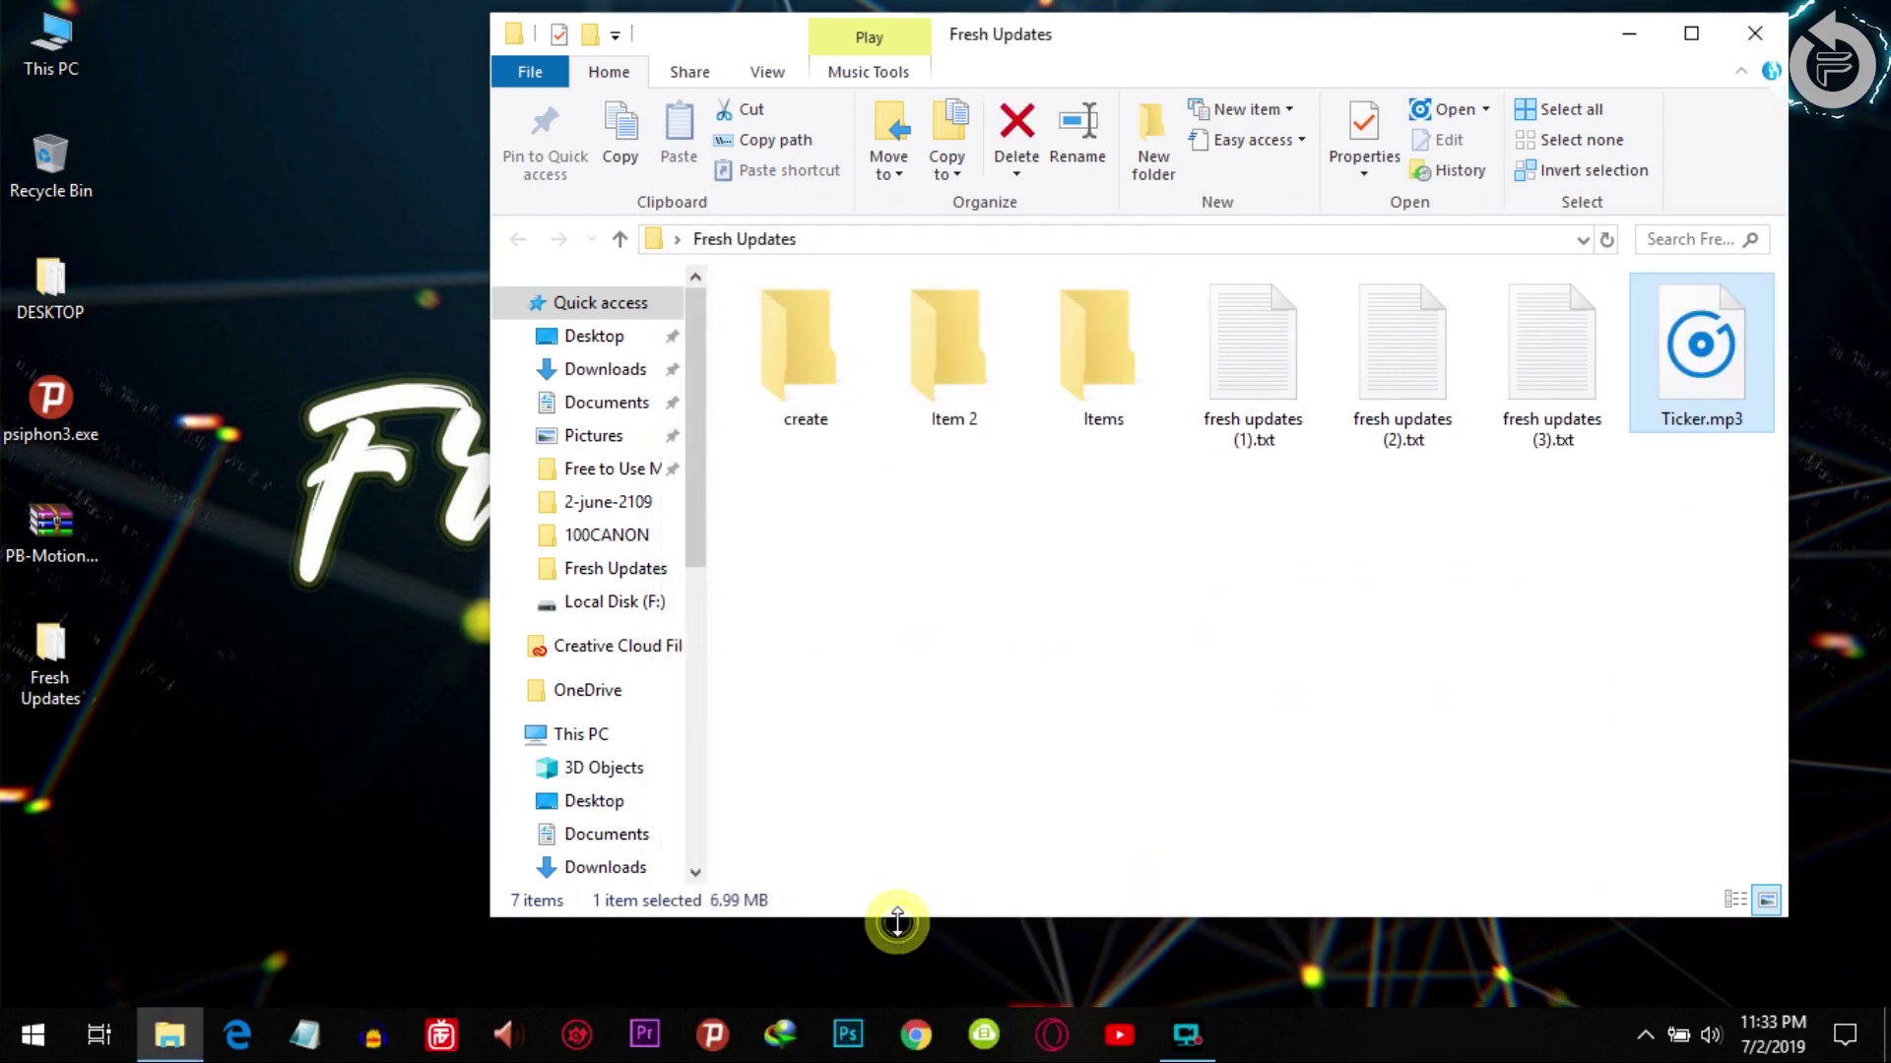
double_click(1688, 396)
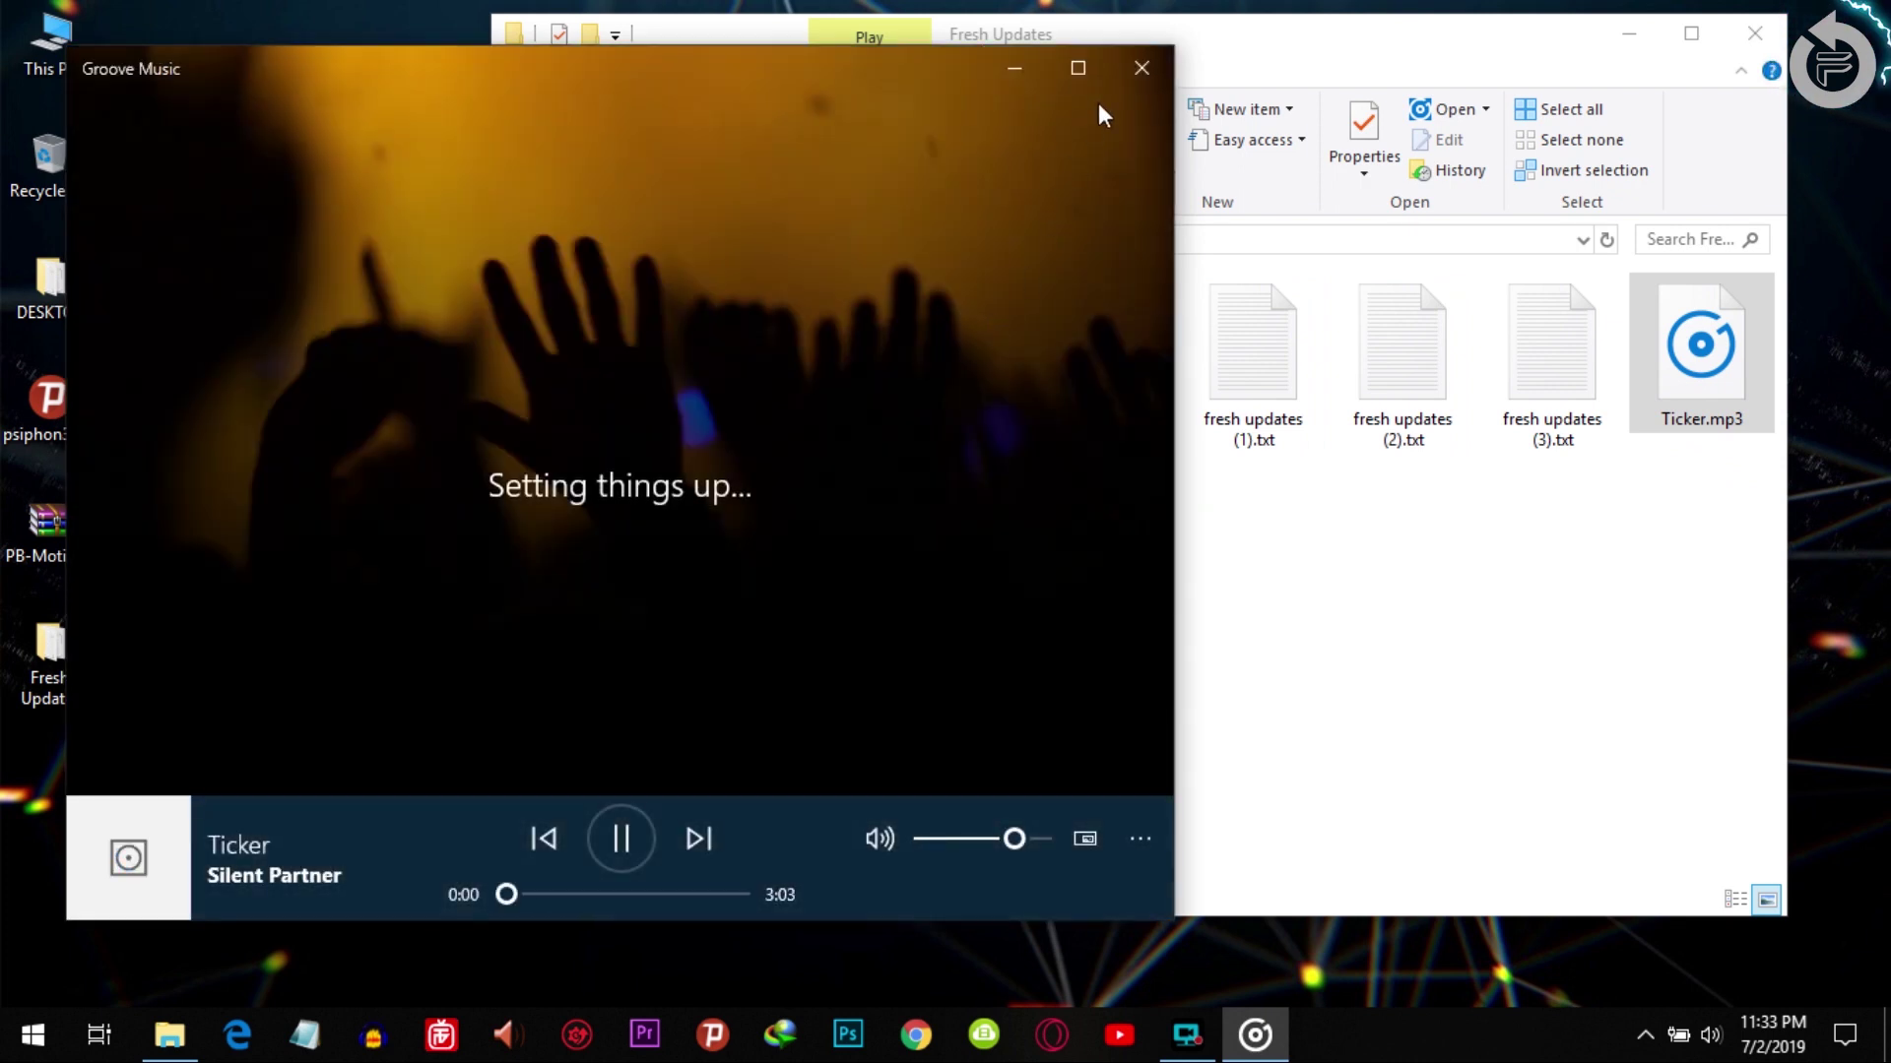
Close Groove Music and set AIMP as the default app for .mp3 files again through Ticker.mp3's properties.
click(1141, 67)
right_click(1721, 366)
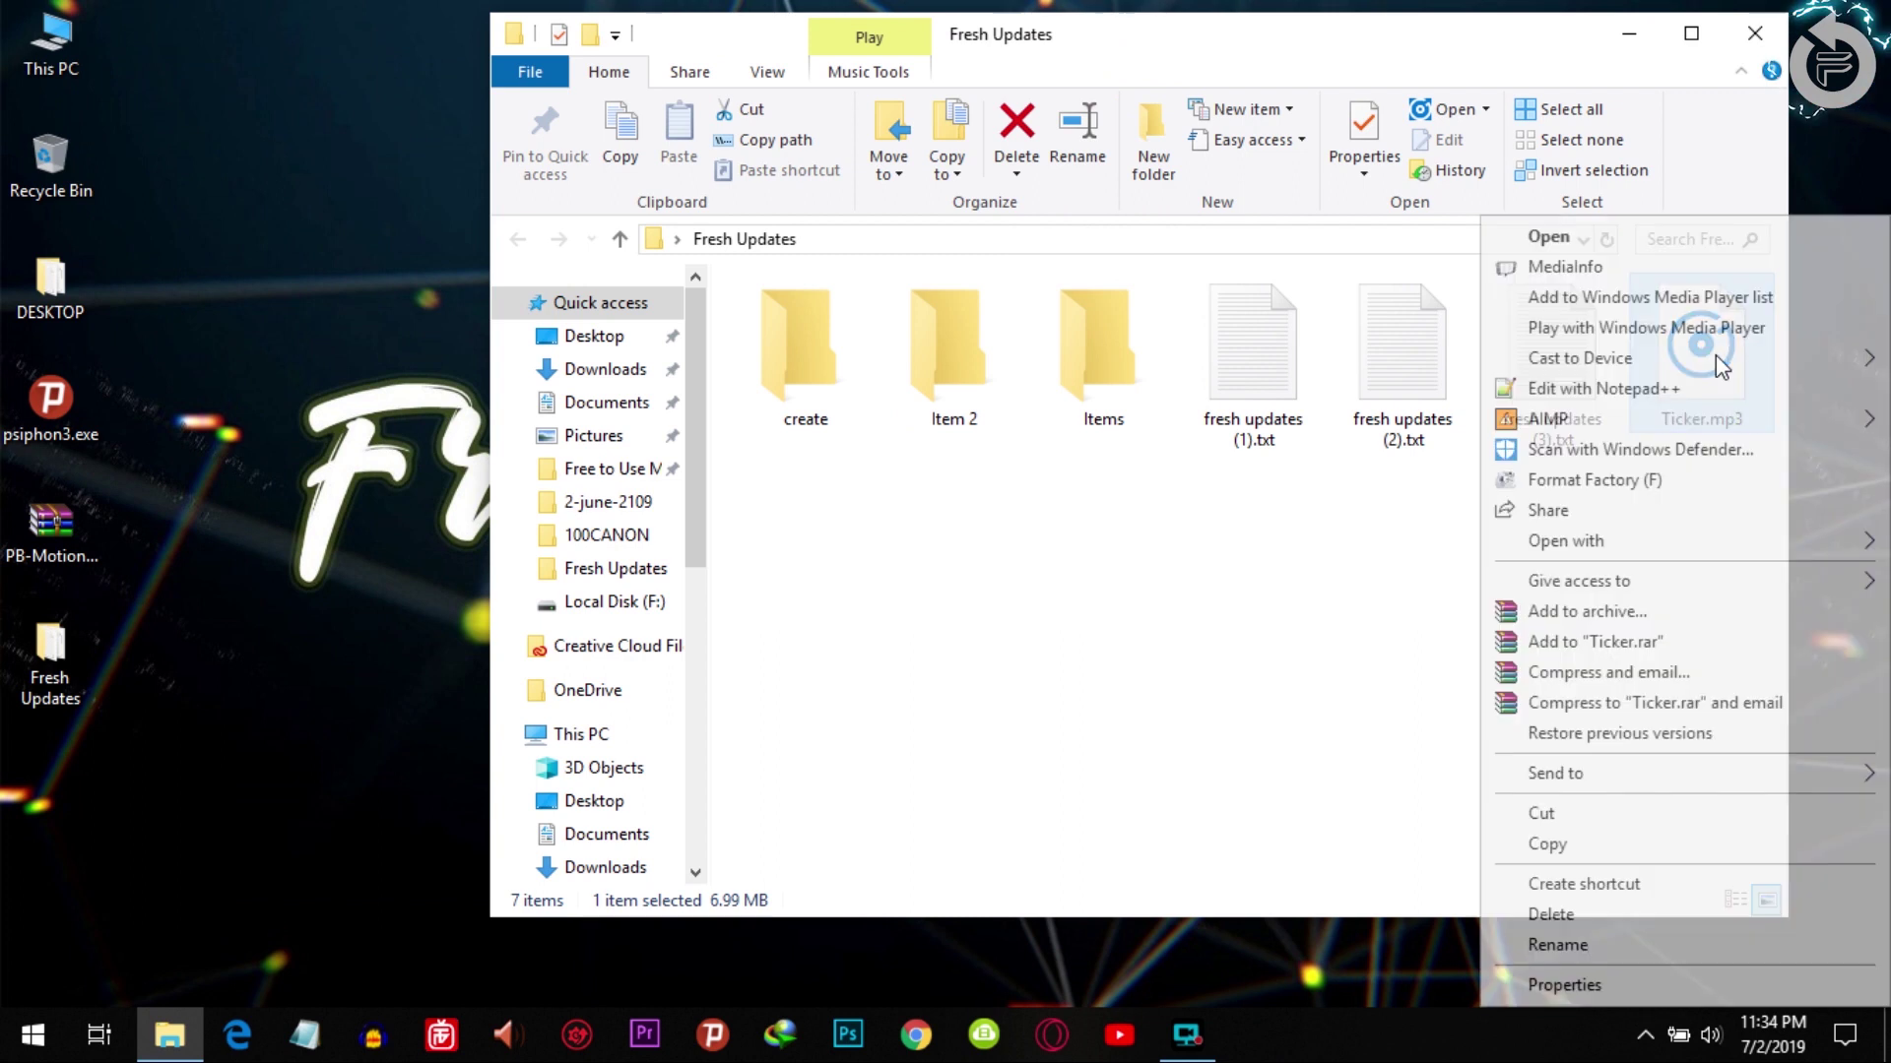
click(1625, 985)
click(1795, 519)
click(806, 665)
click(817, 602)
click(1034, 930)
click(1798, 966)
click(1594, 965)
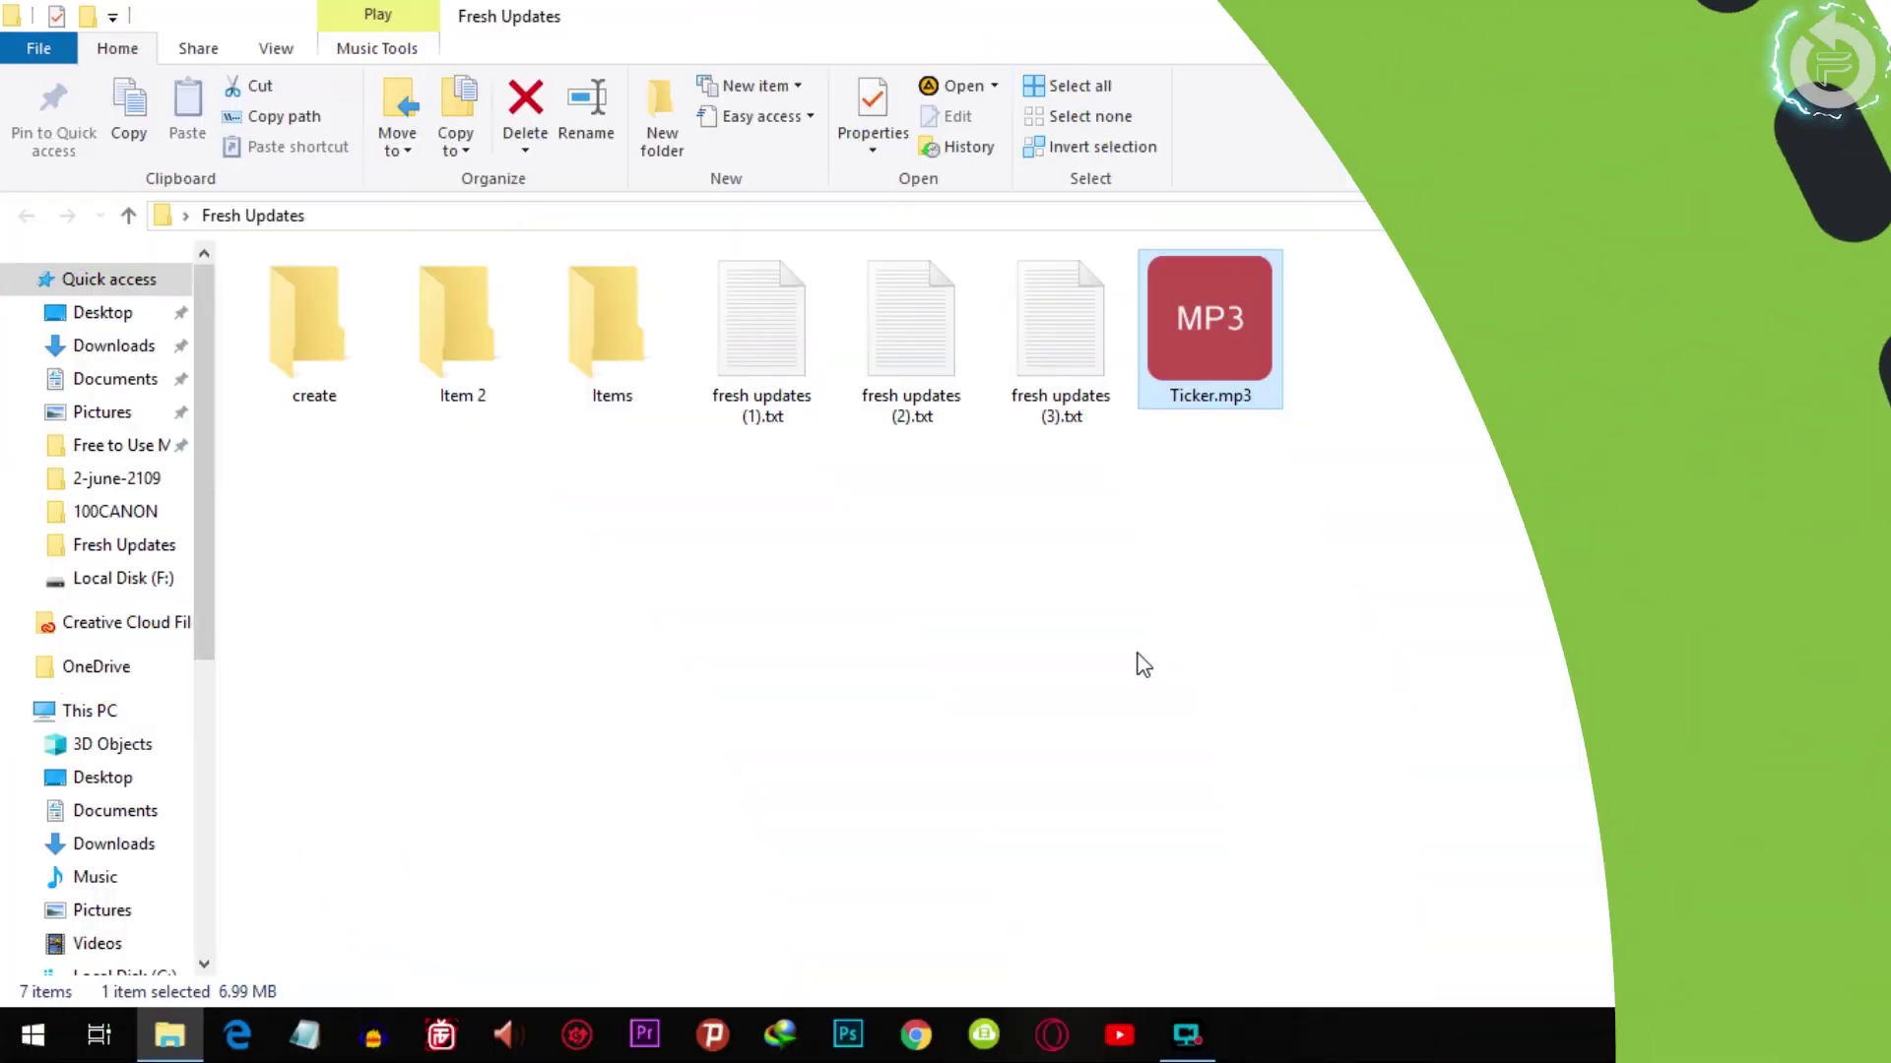
Cycle the Fresh Updates folder through its icon sizes up to extra large and its List and Details layouts, ending on the Content layout.
scroll(1017, 658, up, 4)
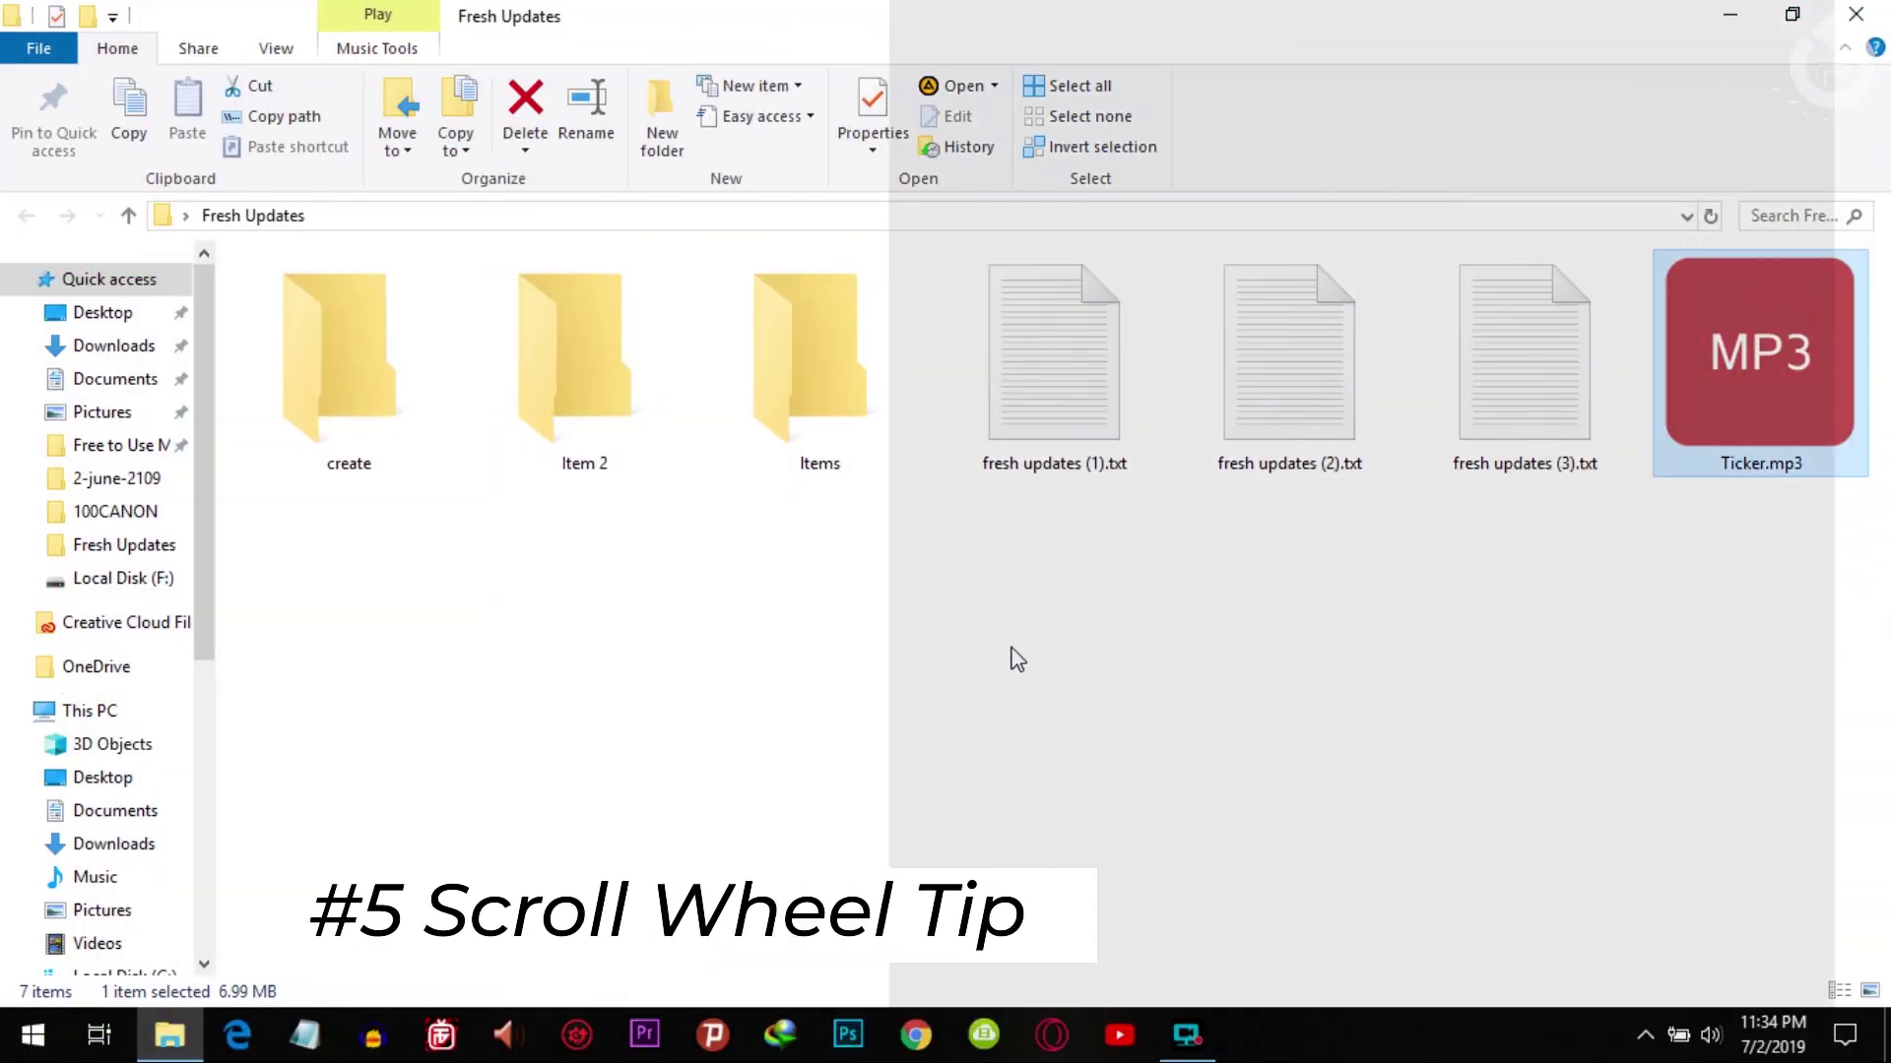
scroll(1017, 659, down, 4)
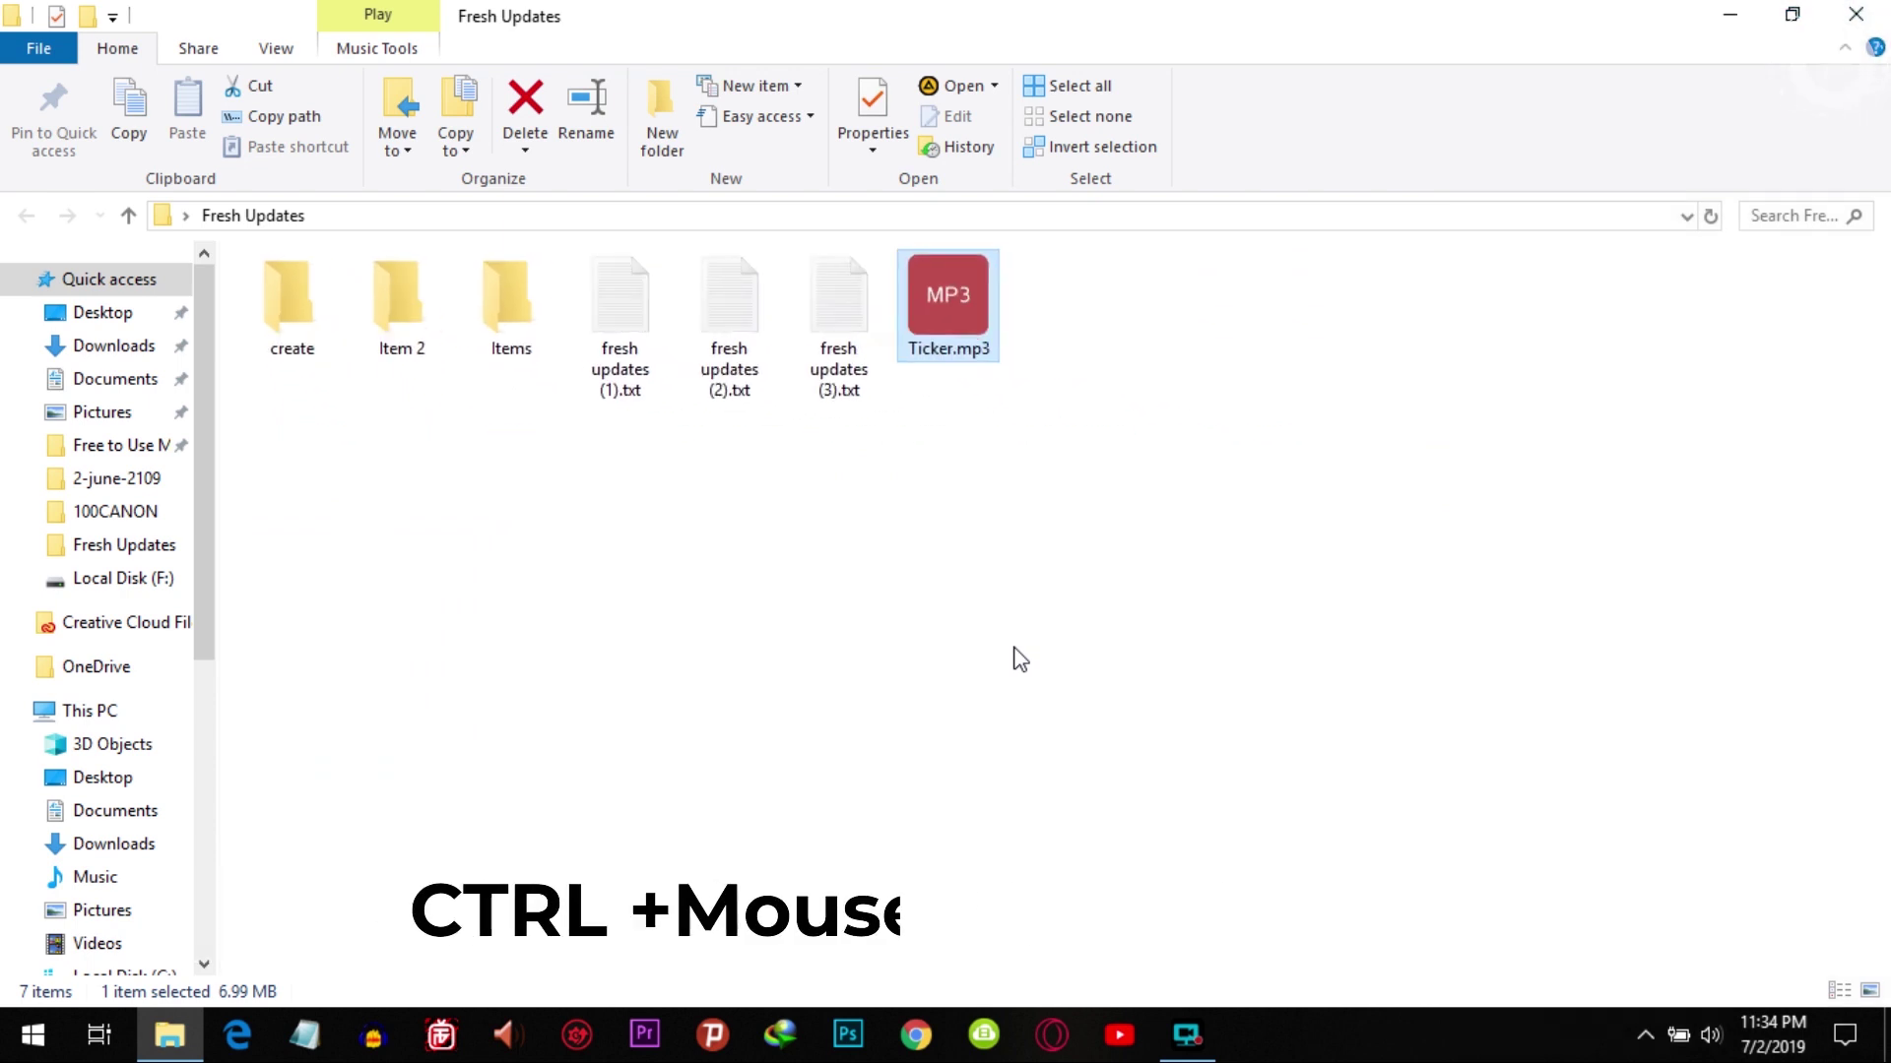
scroll(1019, 658, up, 2)
scroll(1019, 658, up, 2)
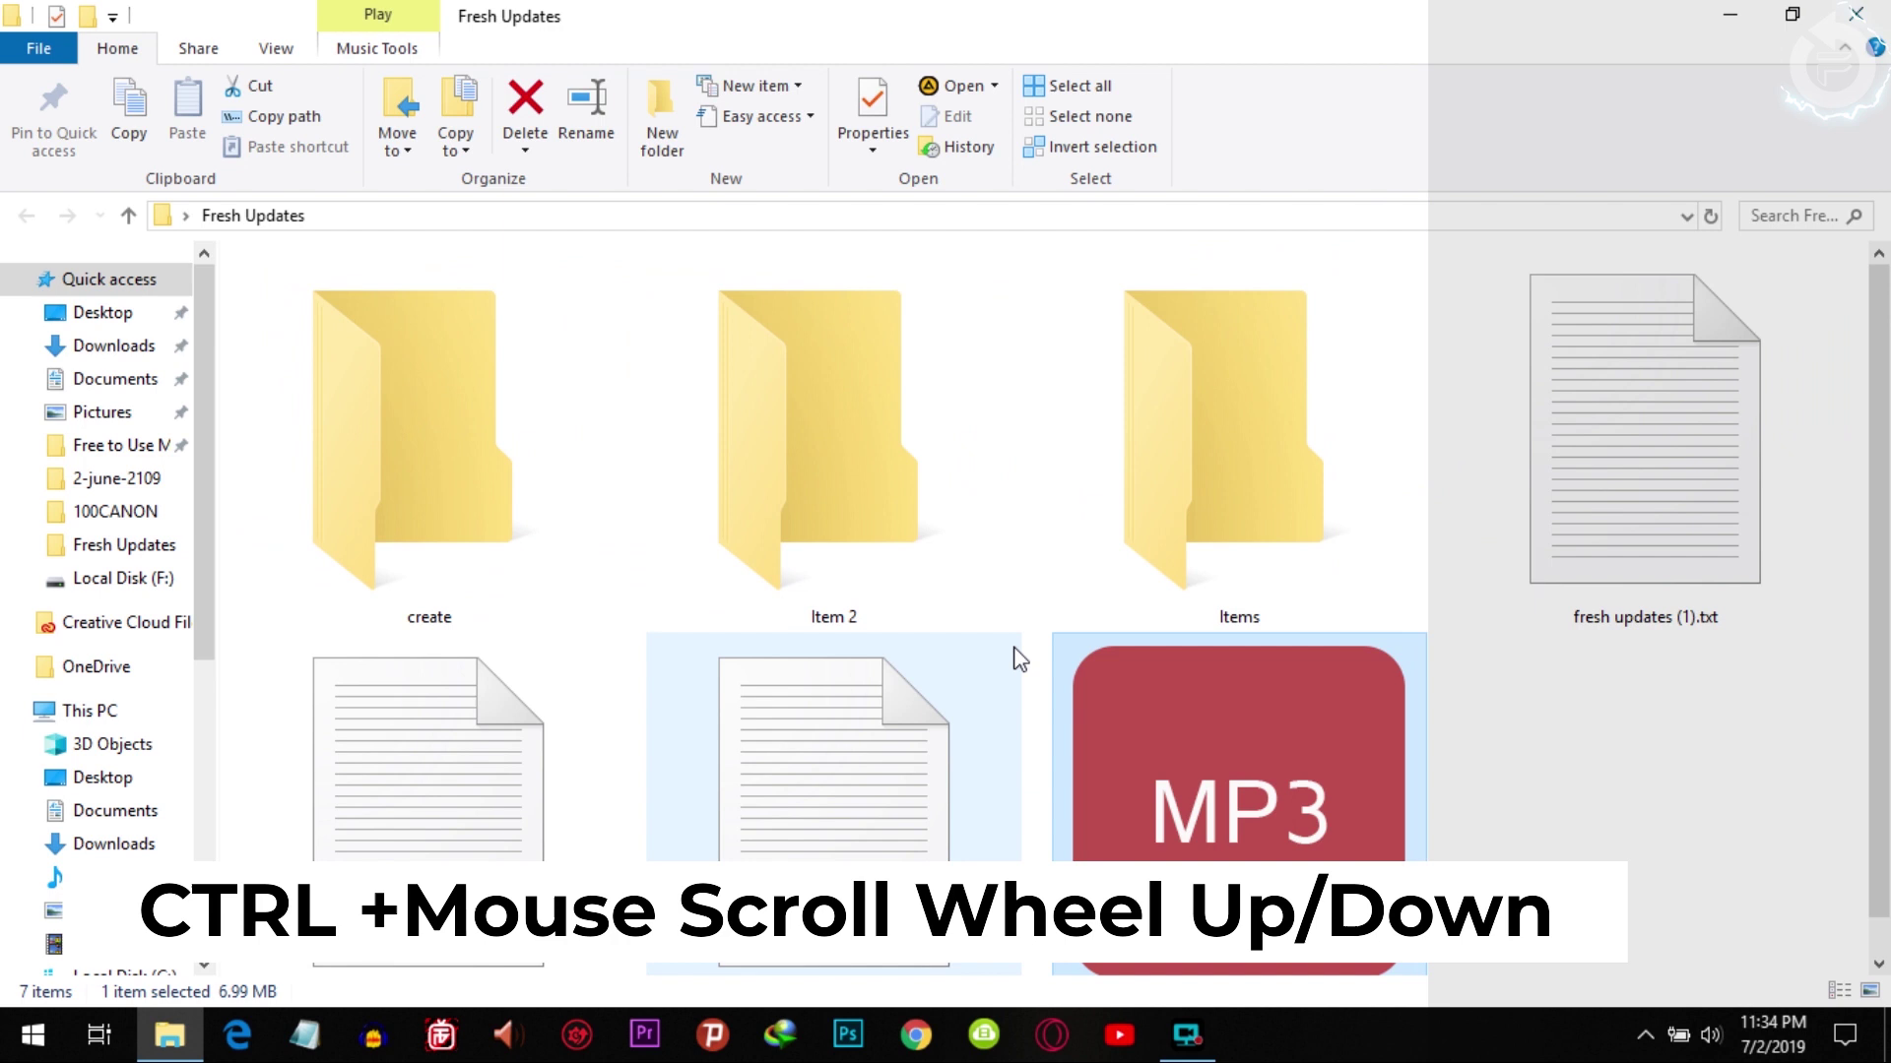
scroll(1020, 659, down, 1)
scroll(1019, 659, up, 2)
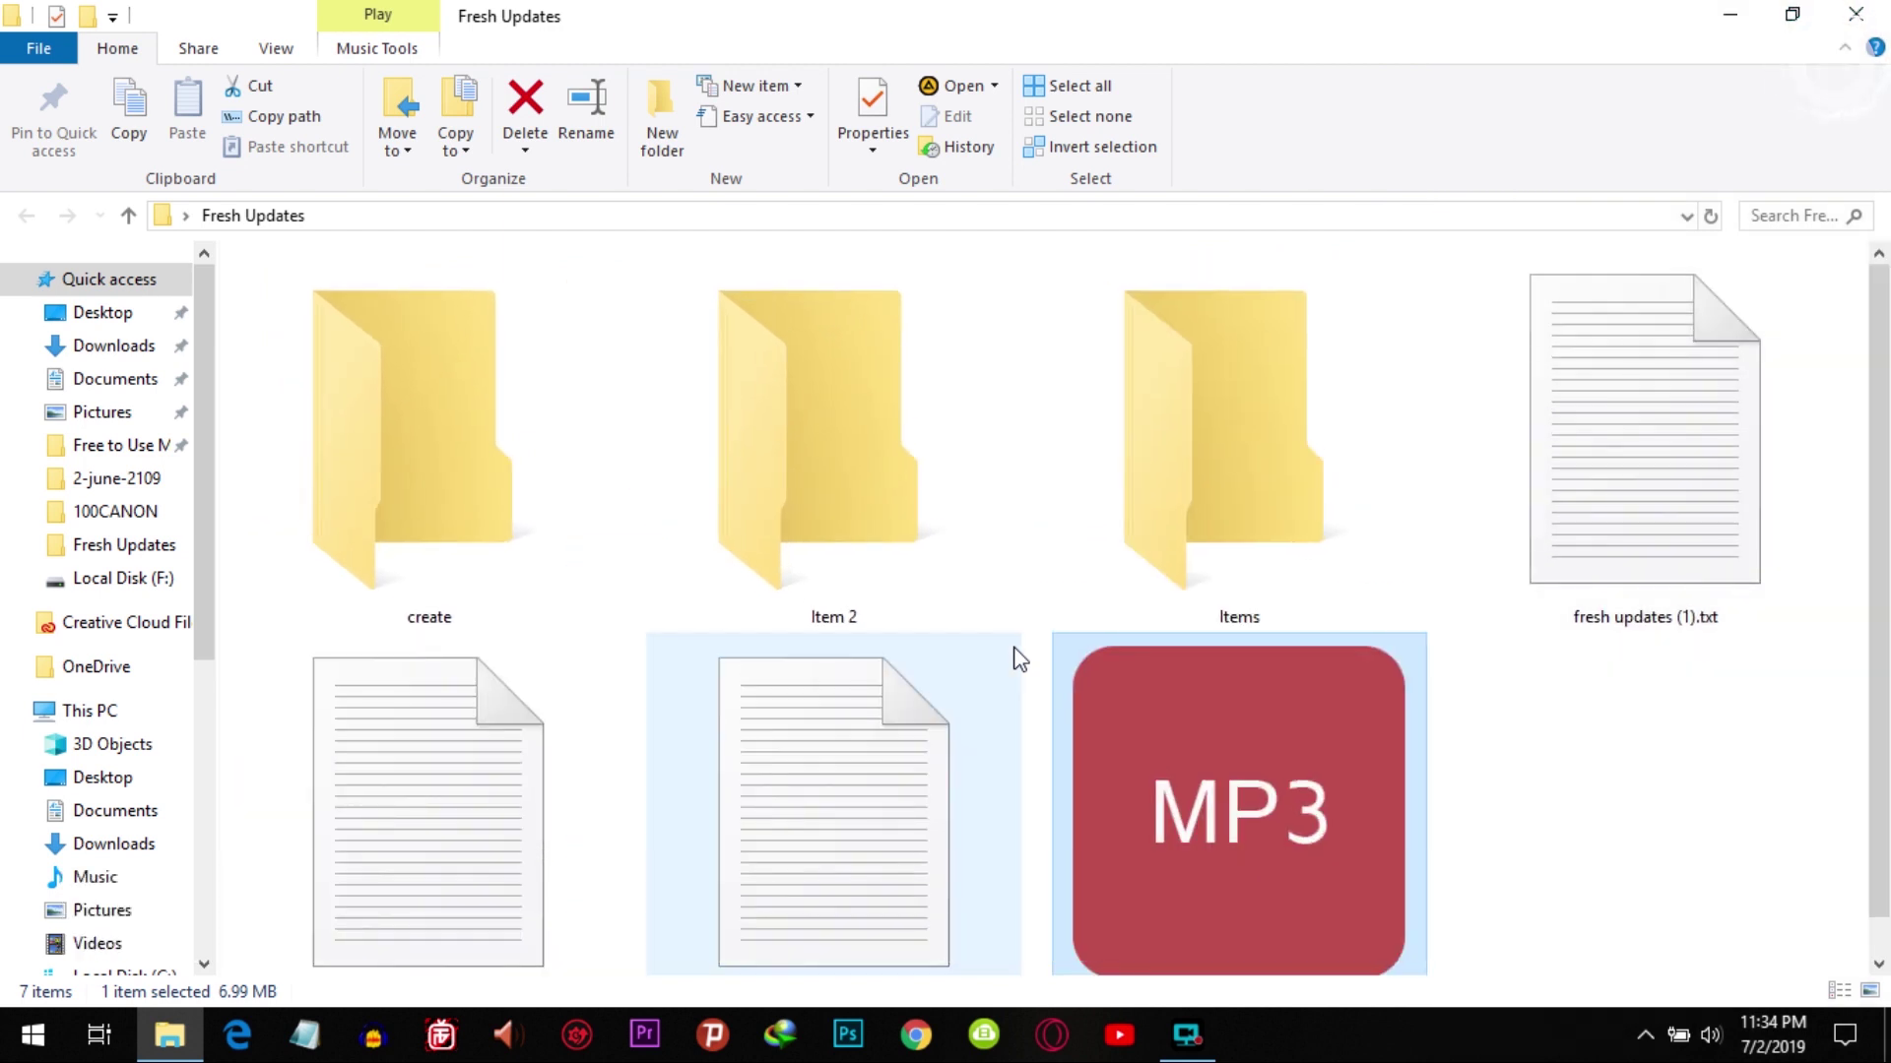
scroll(1019, 659, down, 1)
scroll(1019, 659, up, 1)
scroll(1296, 710, down, 1)
scroll(1295, 710, up, 1)
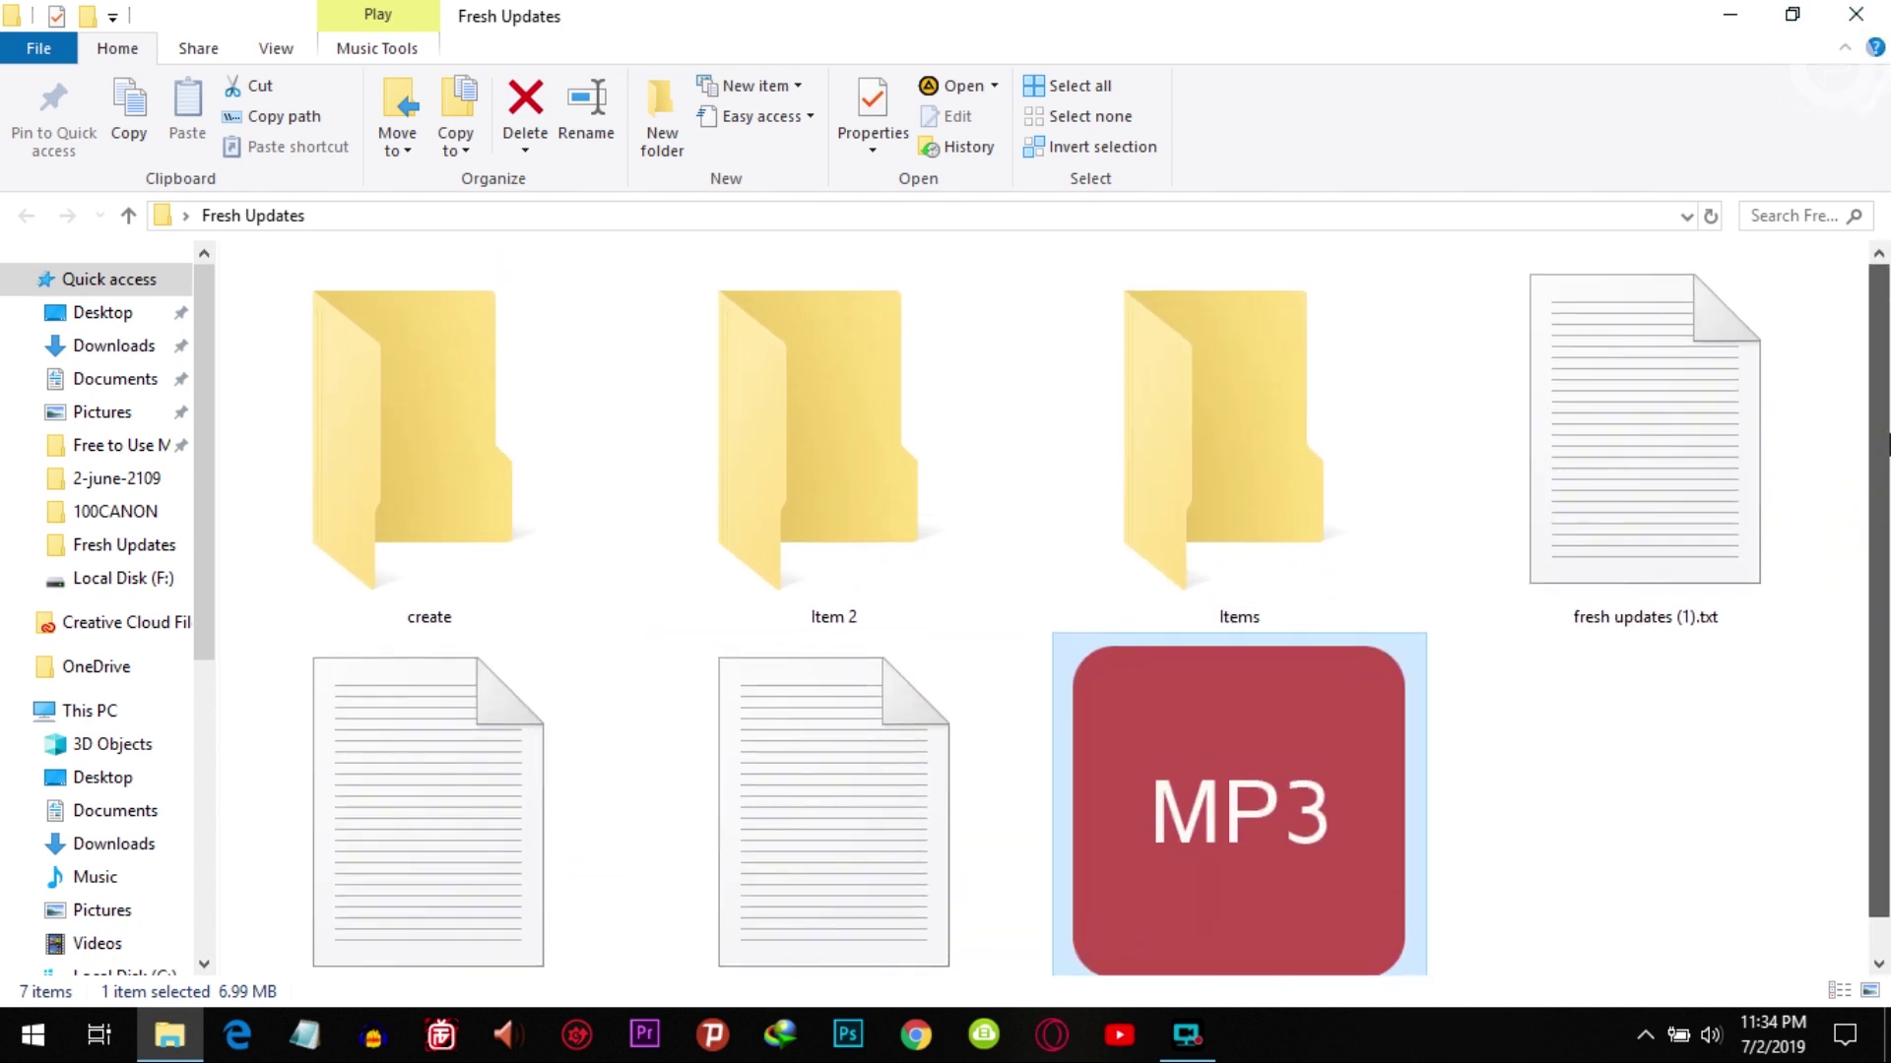
scroll(1296, 710, down, 1)
scroll(1296, 710, down, 8)
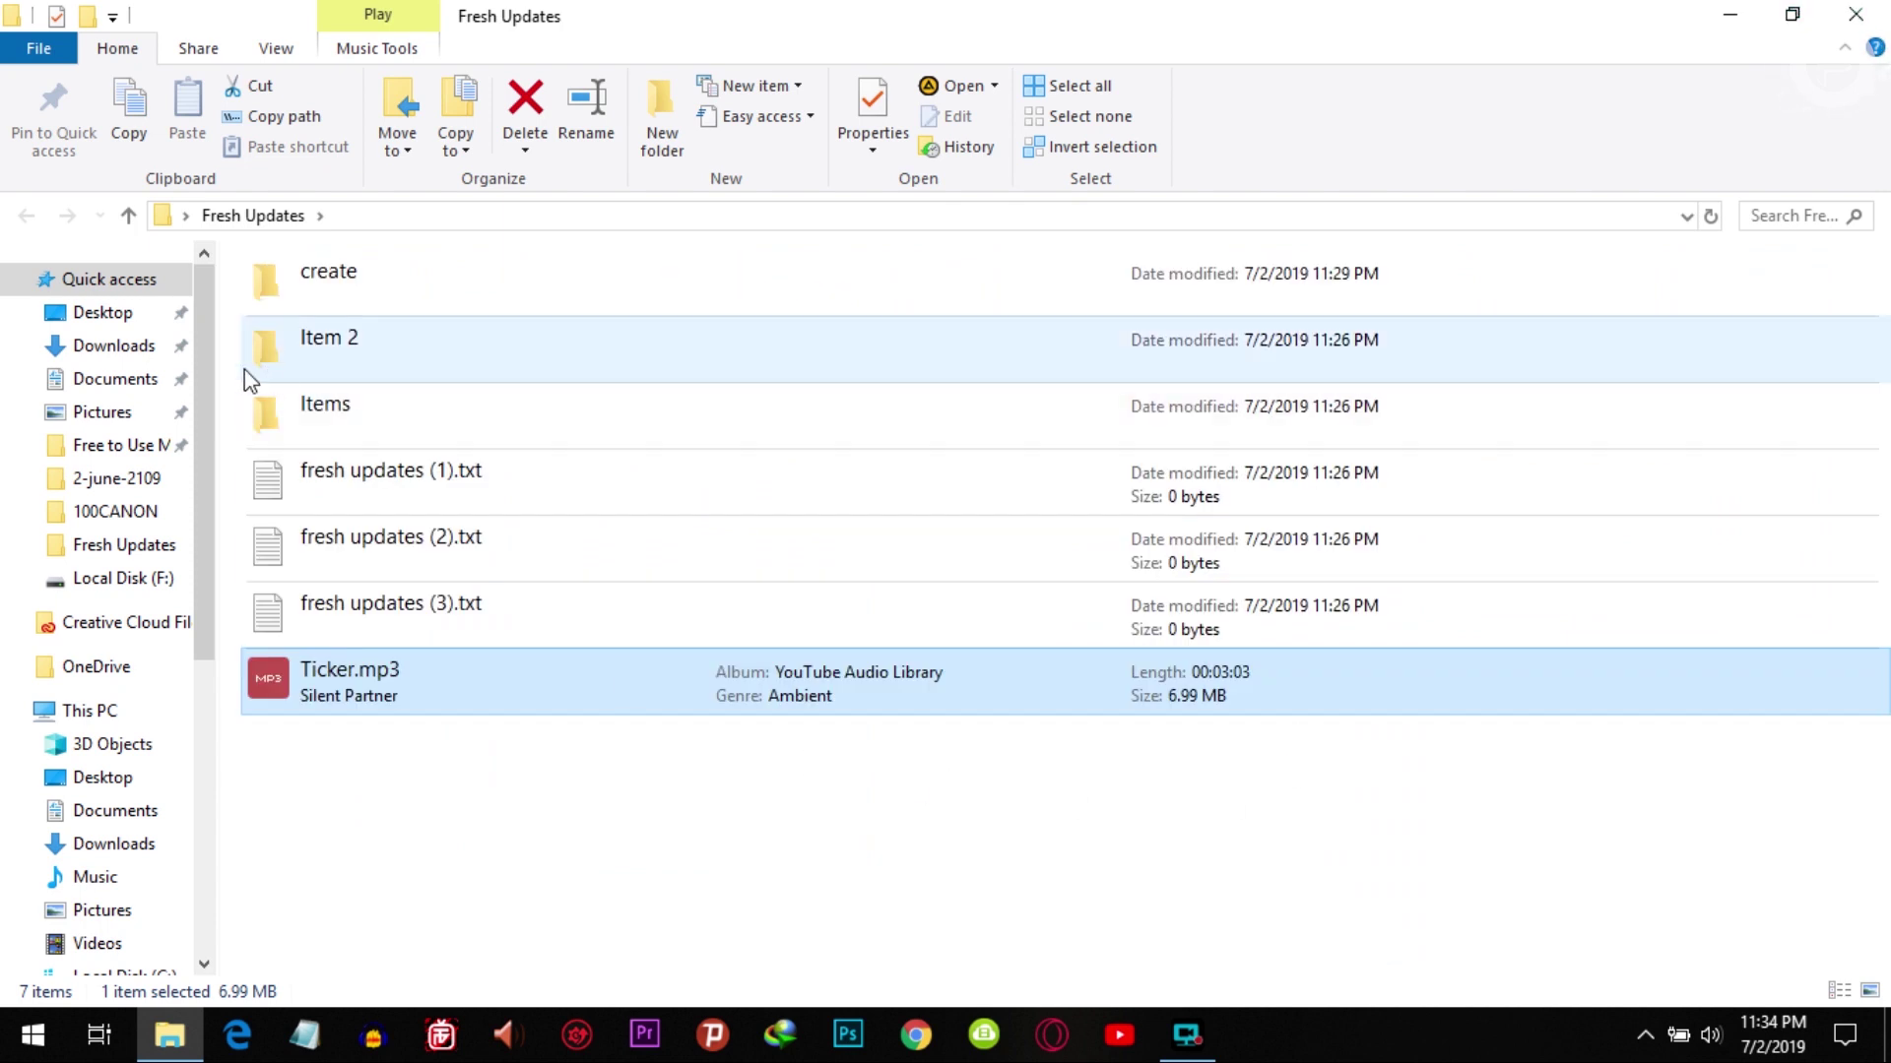
scroll(1161, 846, up, 6)
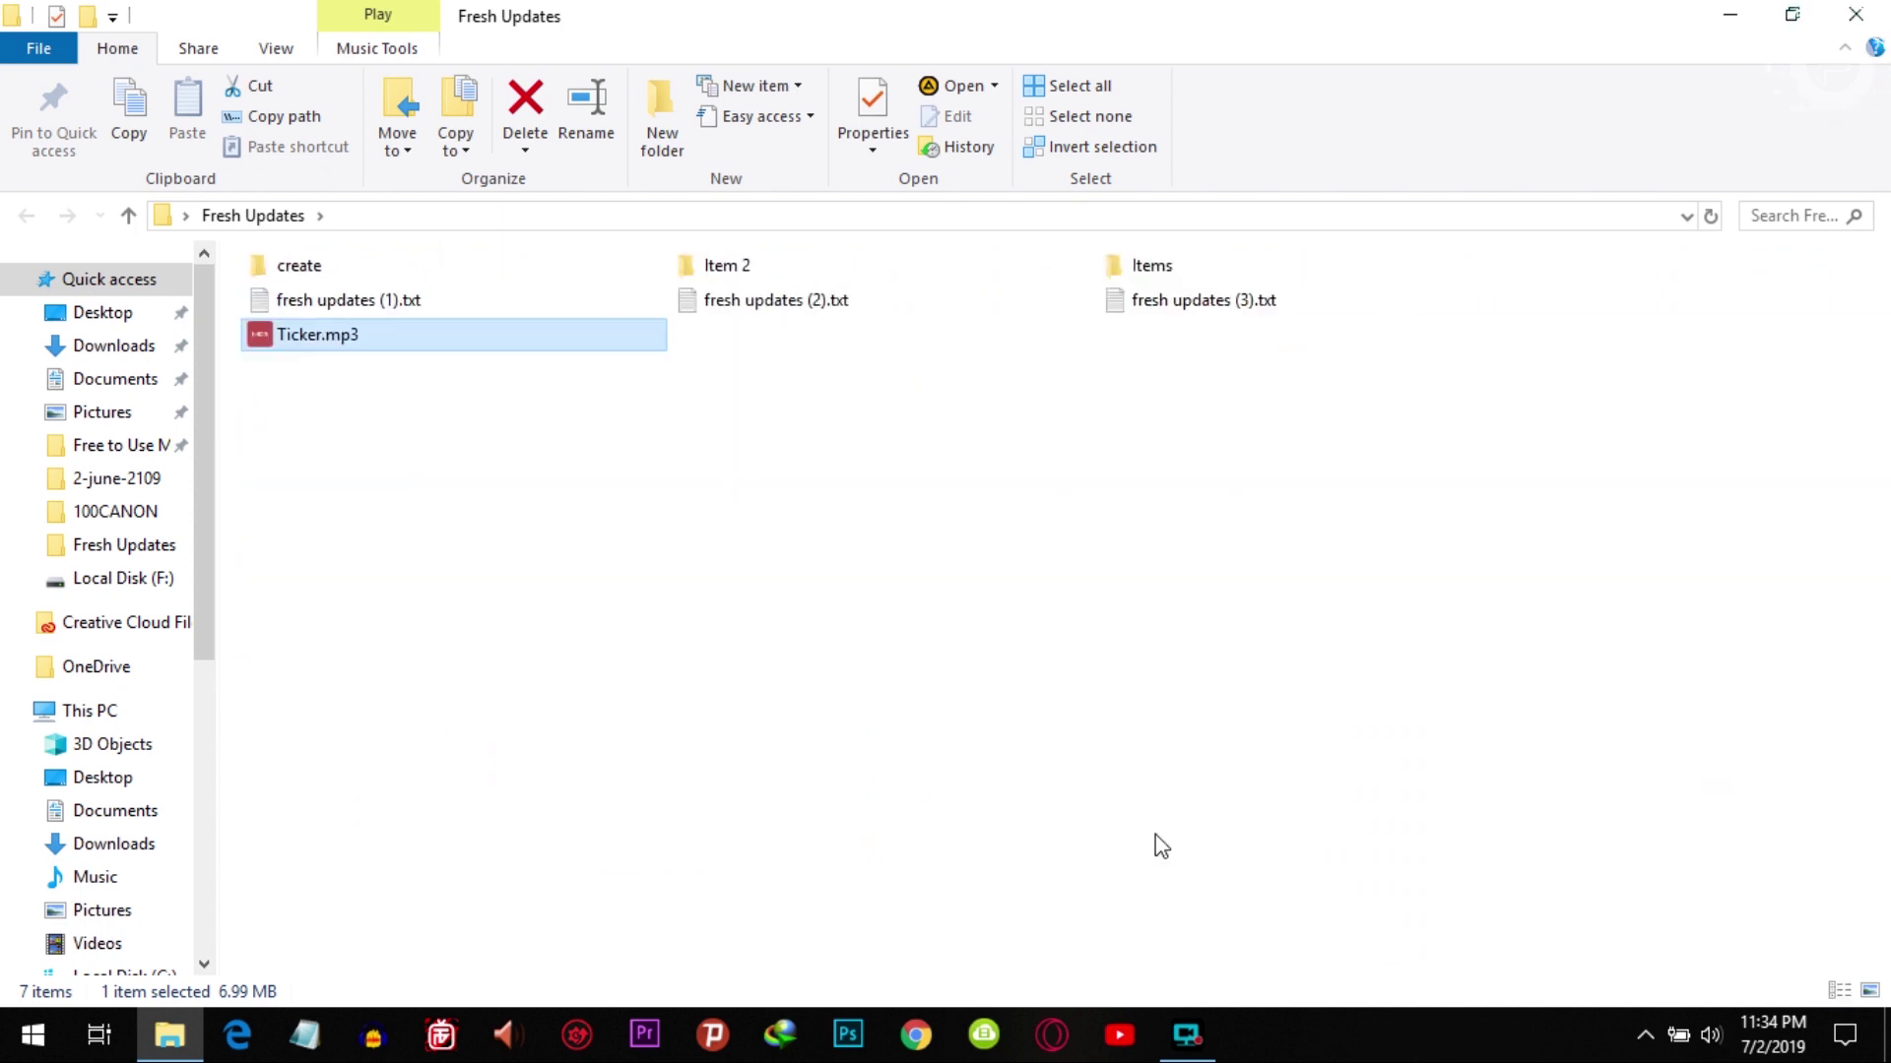
scroll(1161, 846, down, 4)
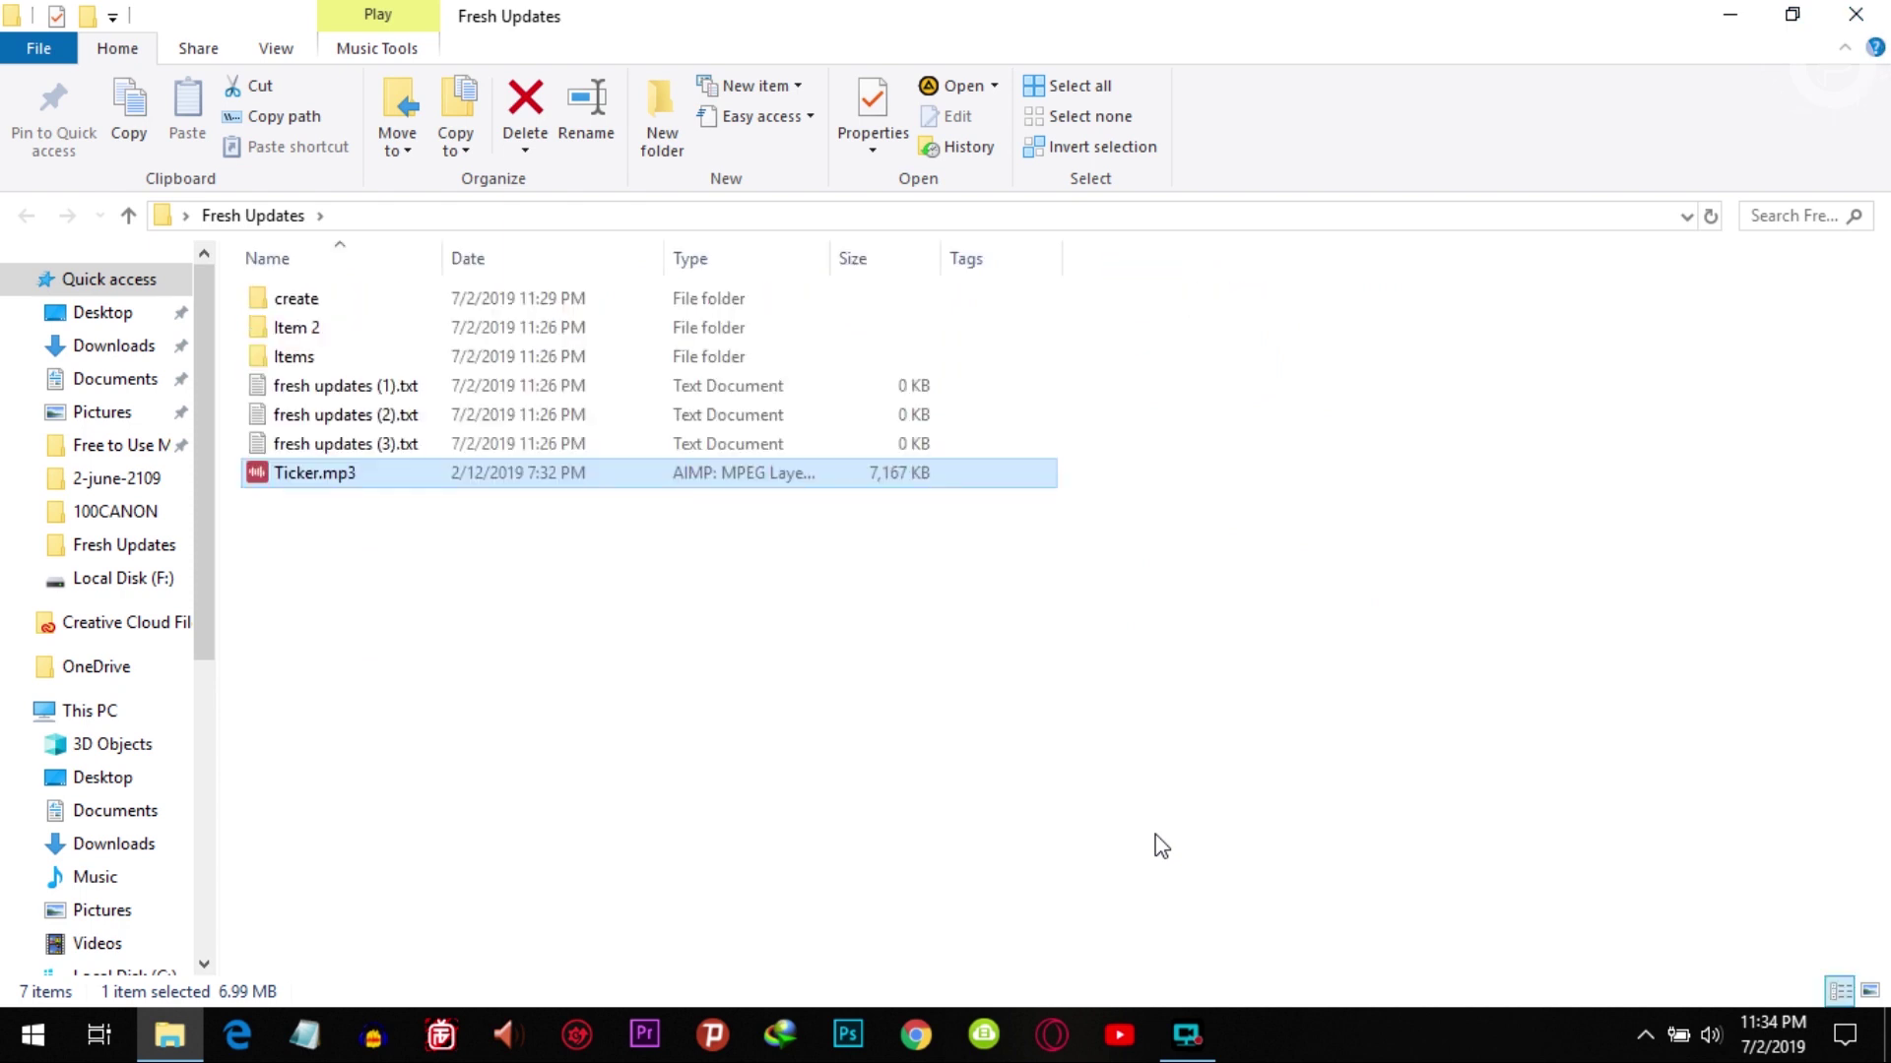
scroll(1161, 846, up, 3)
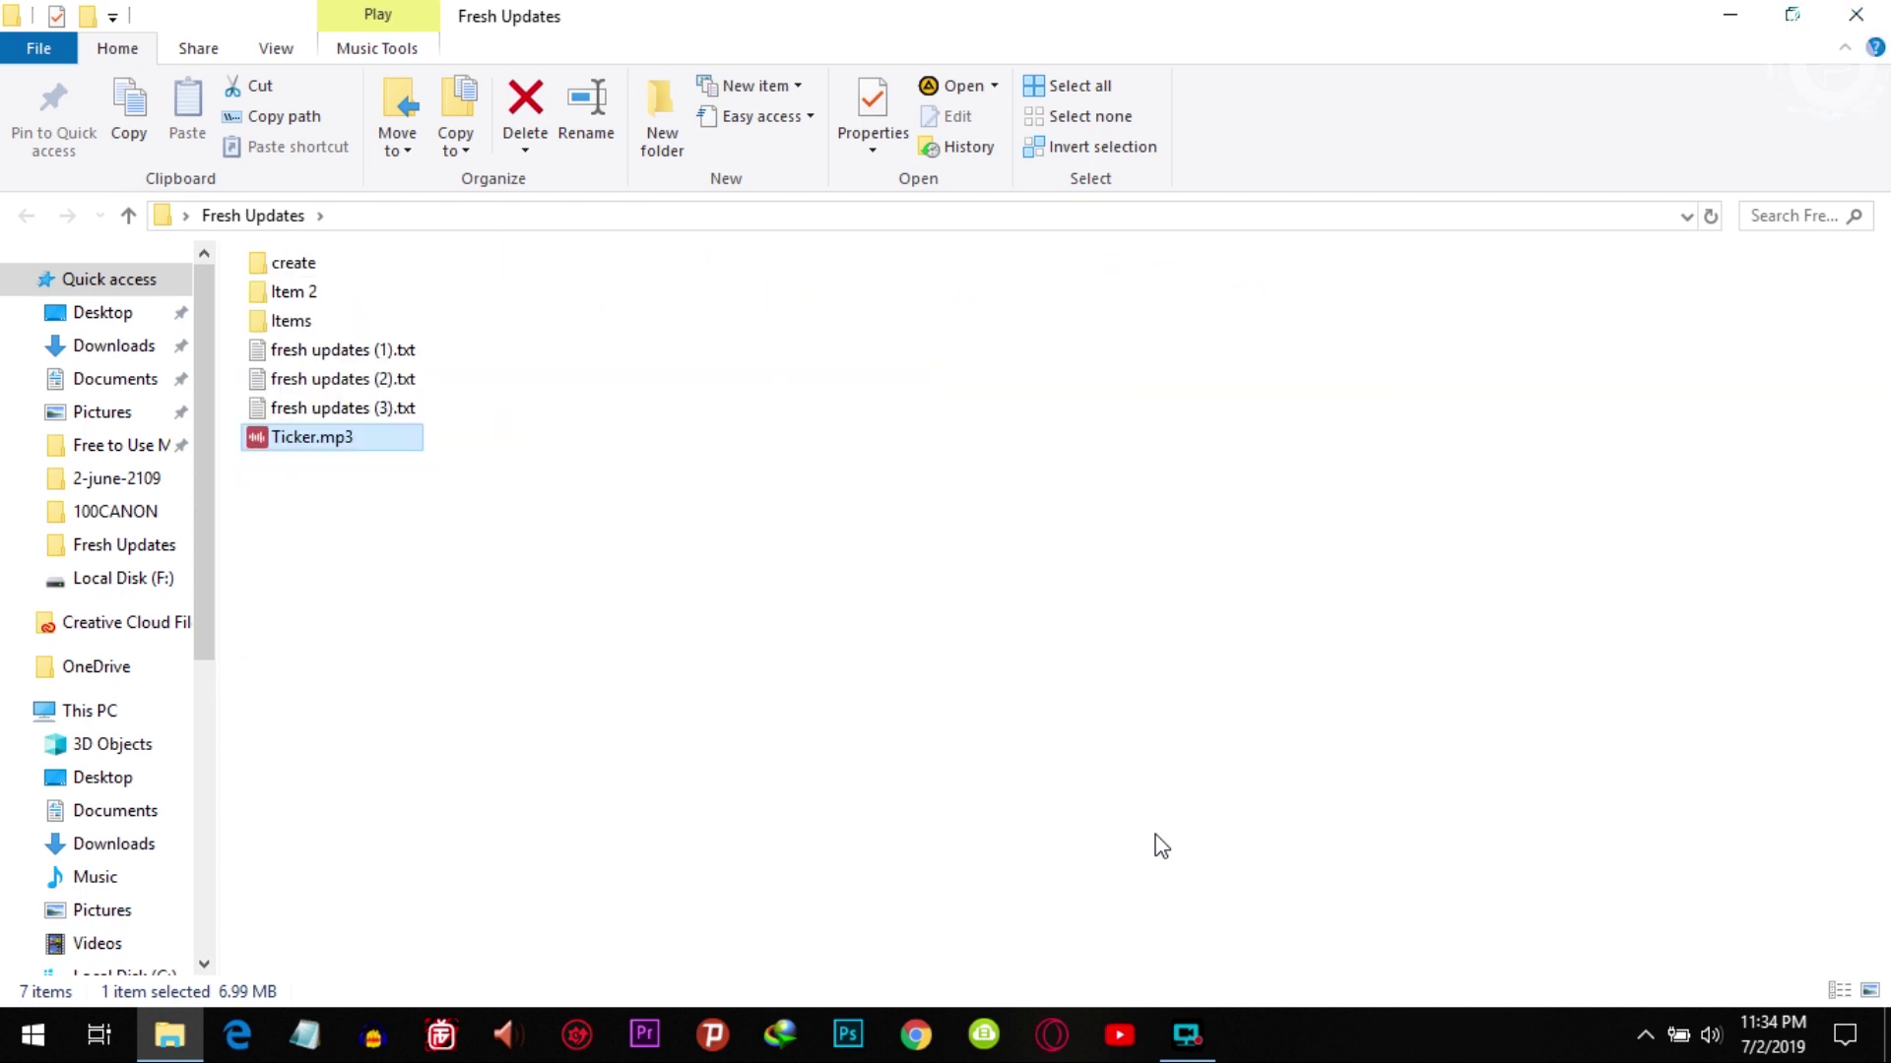
scroll(1161, 846, up, 3)
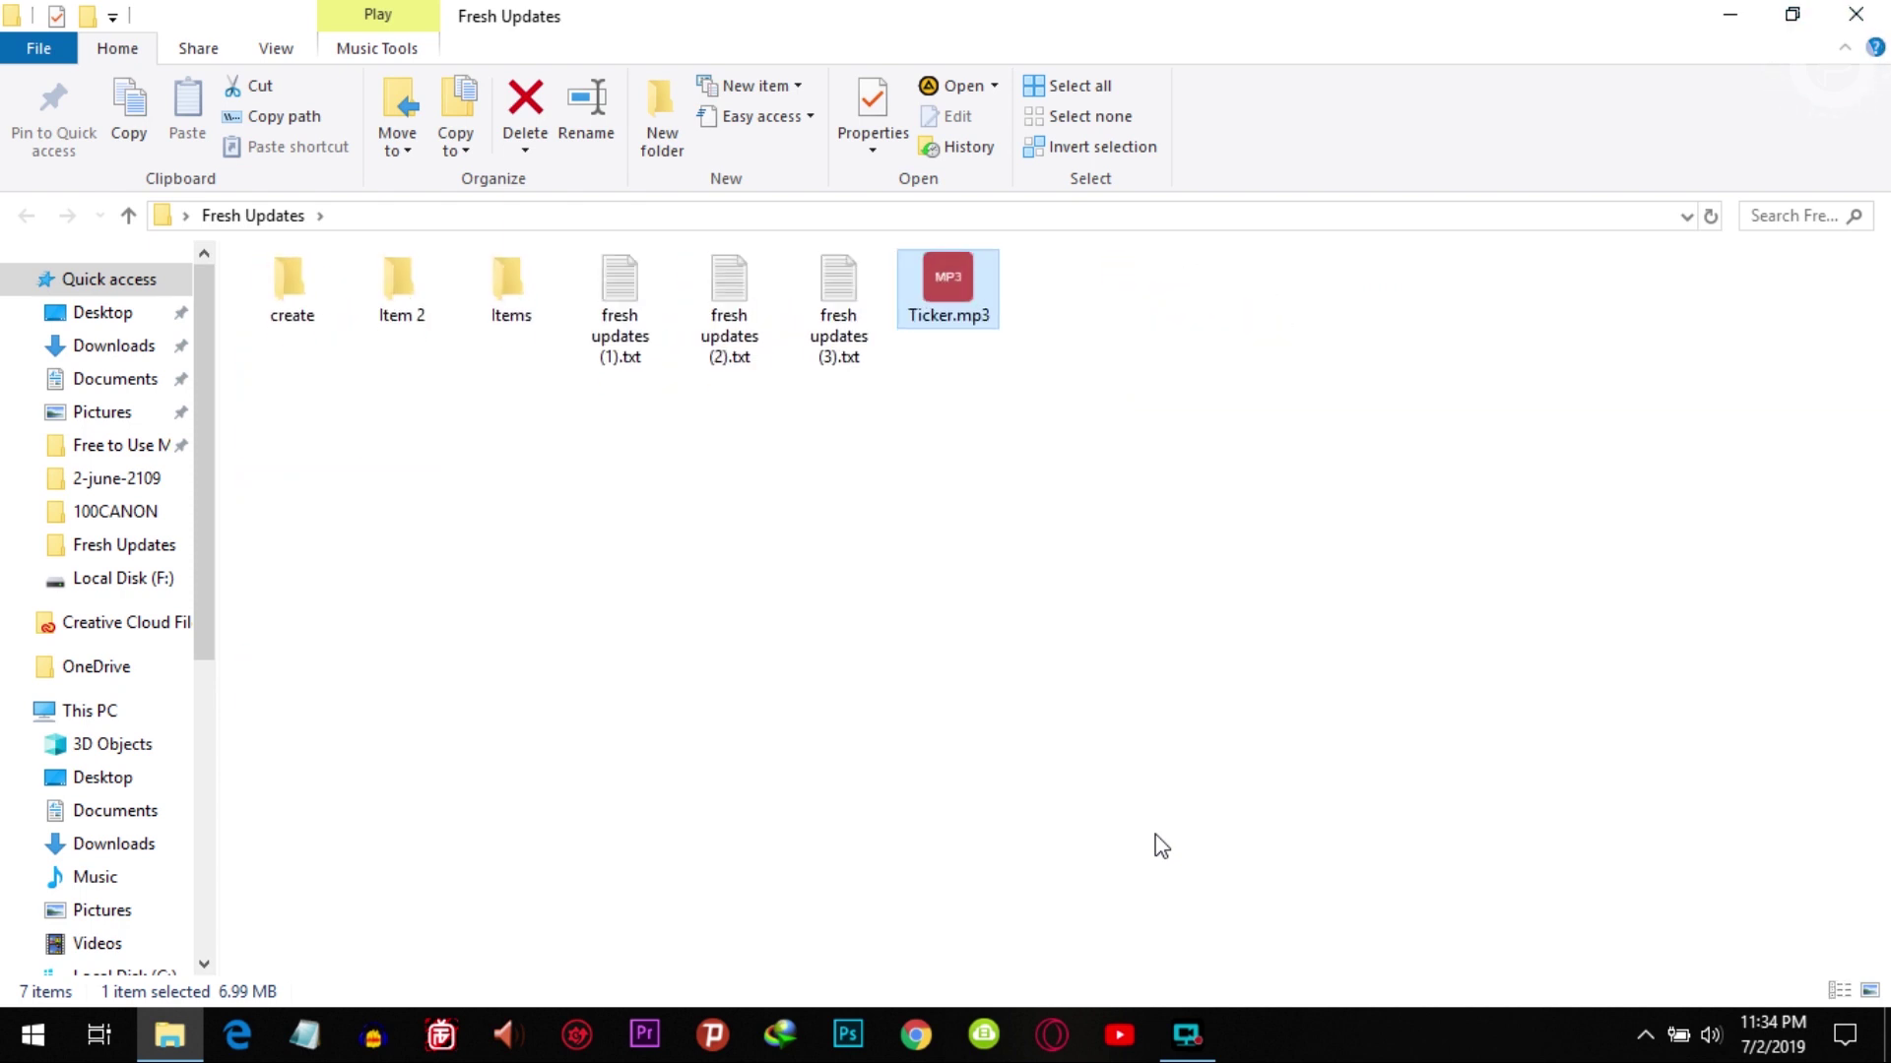
scroll(1161, 846, down, 5)
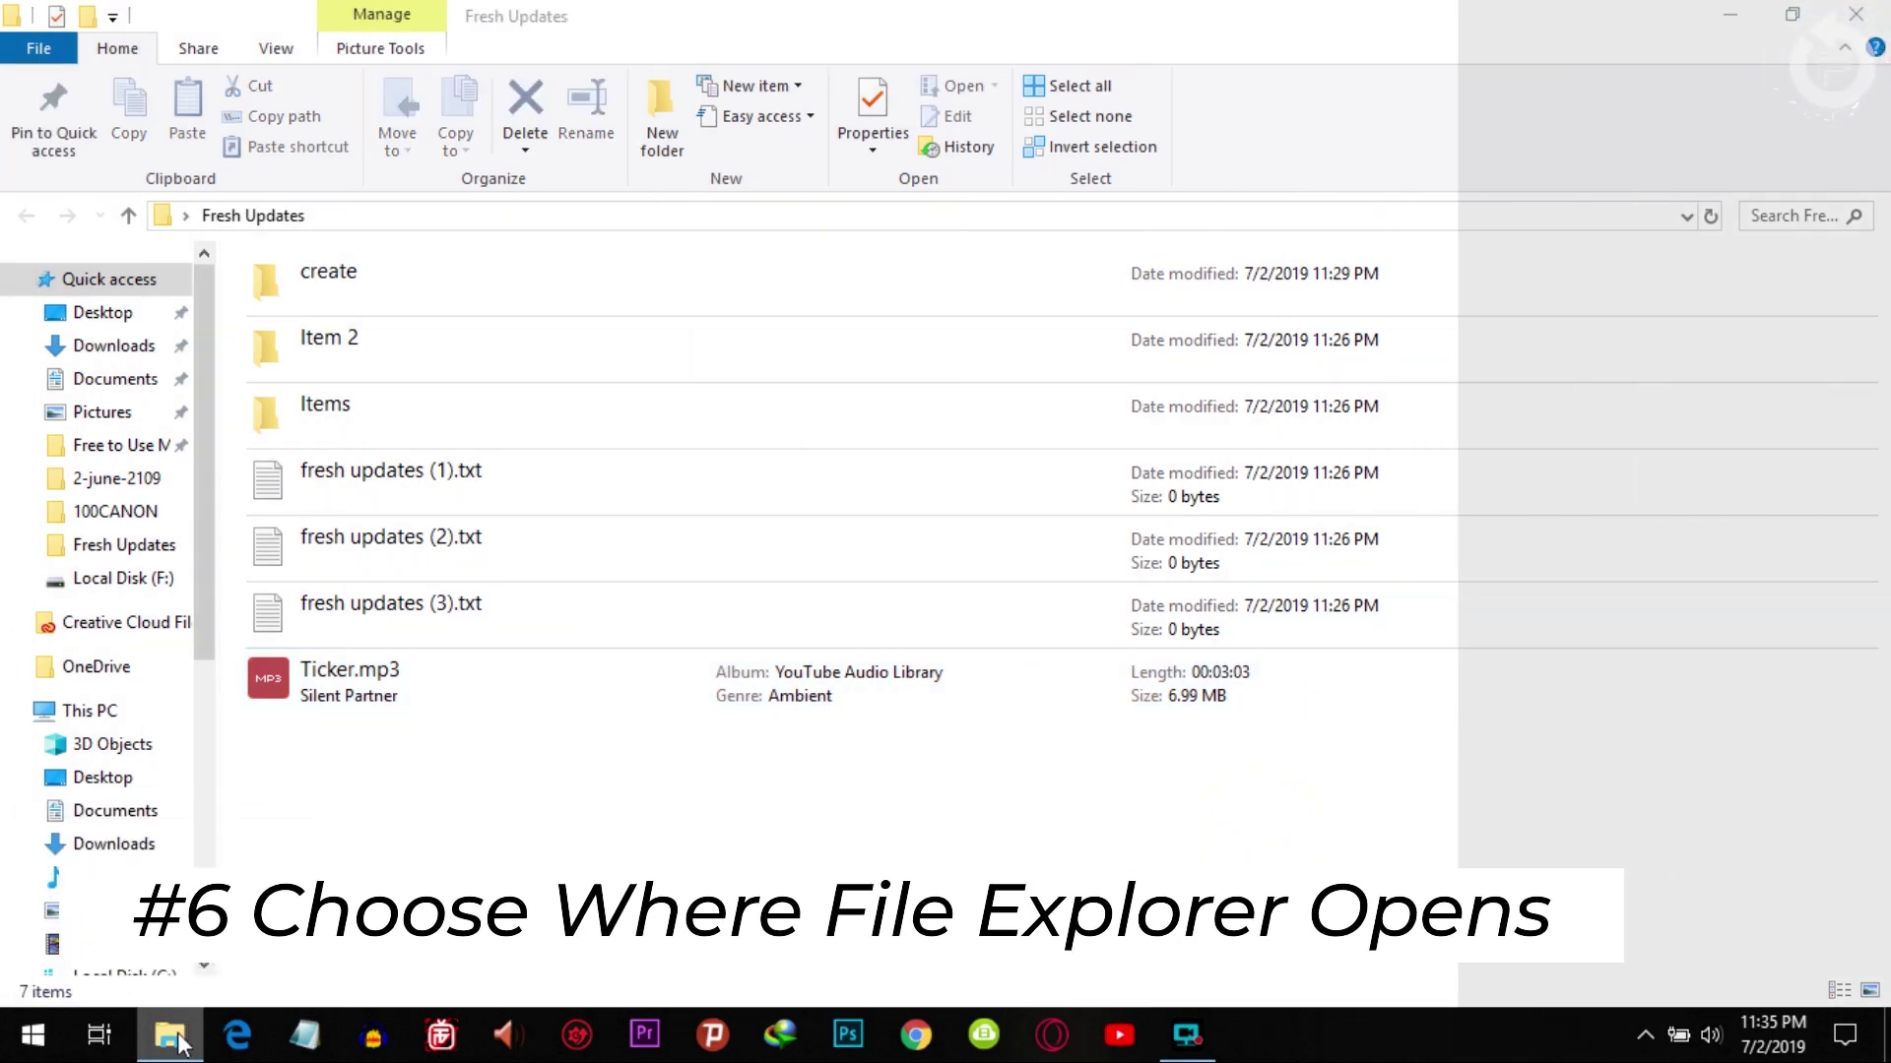
Open a new File Explorer window and set Open File Explorer to This PC in its Folder Options.
right_click(180, 1039)
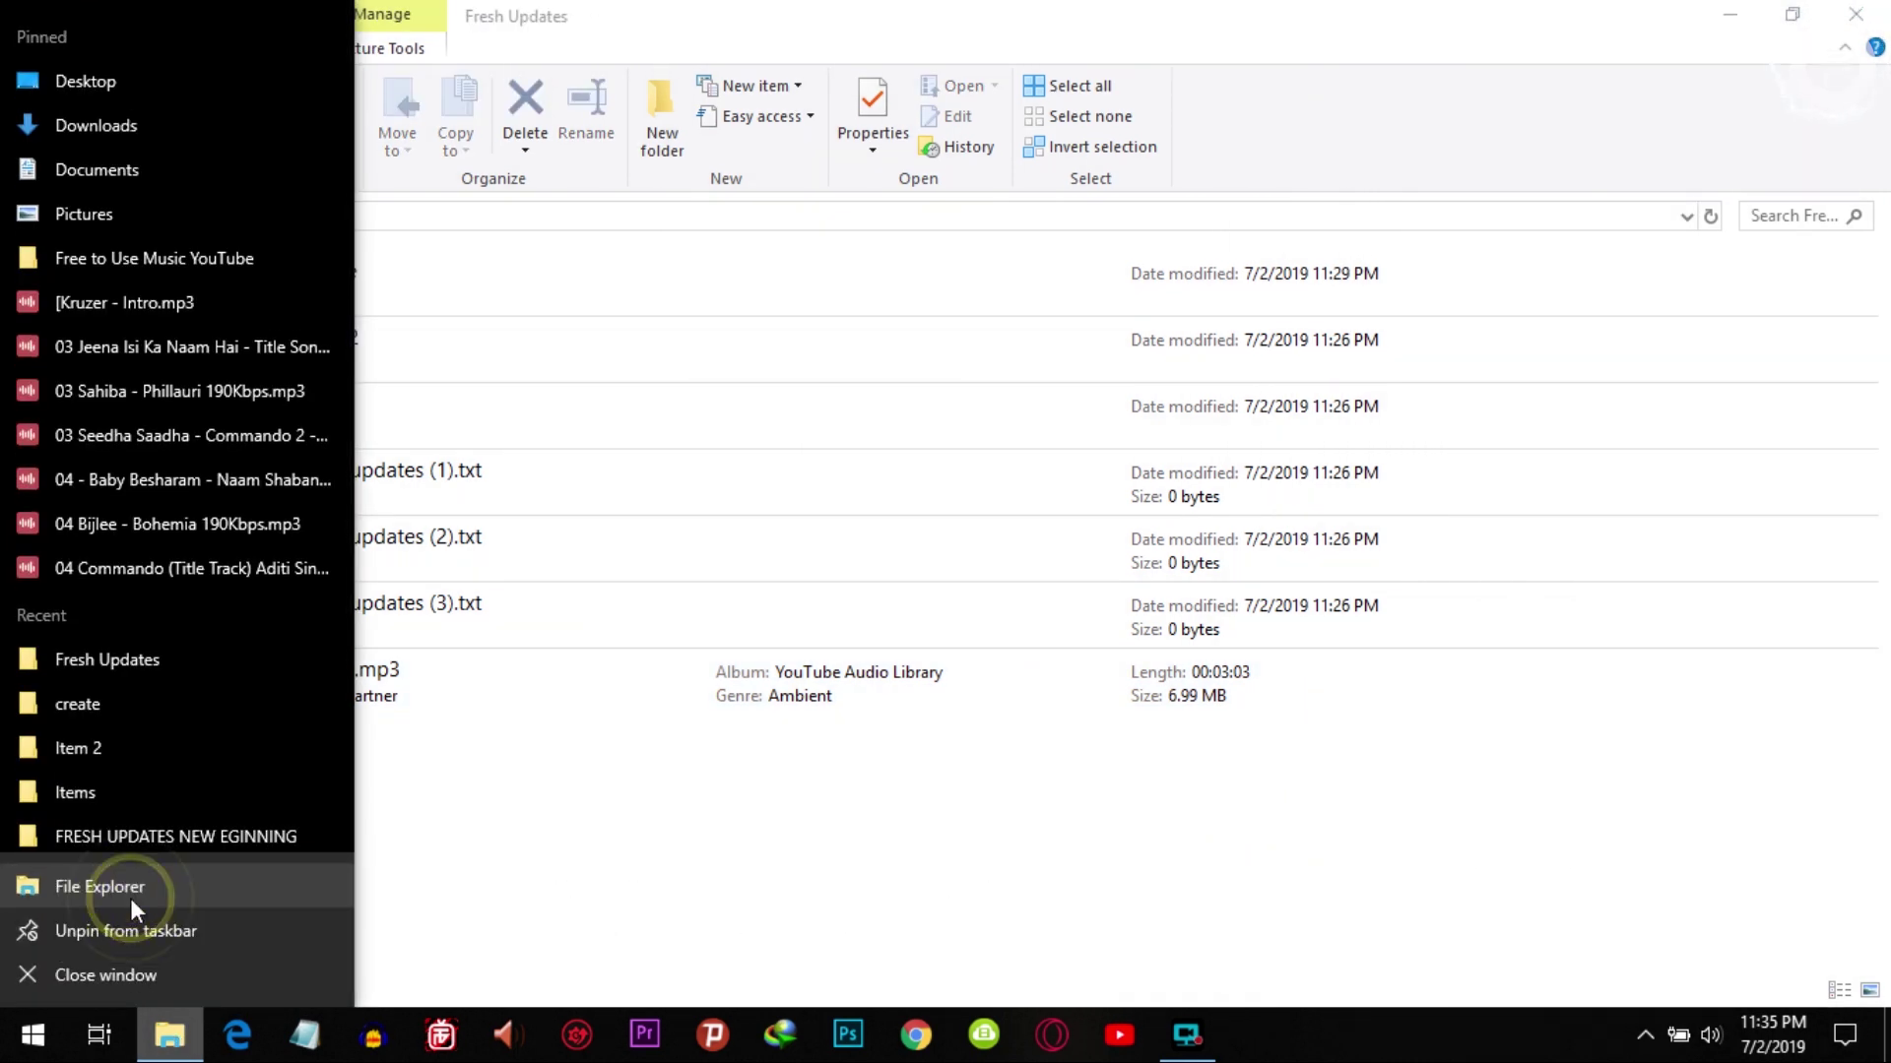
click(130, 898)
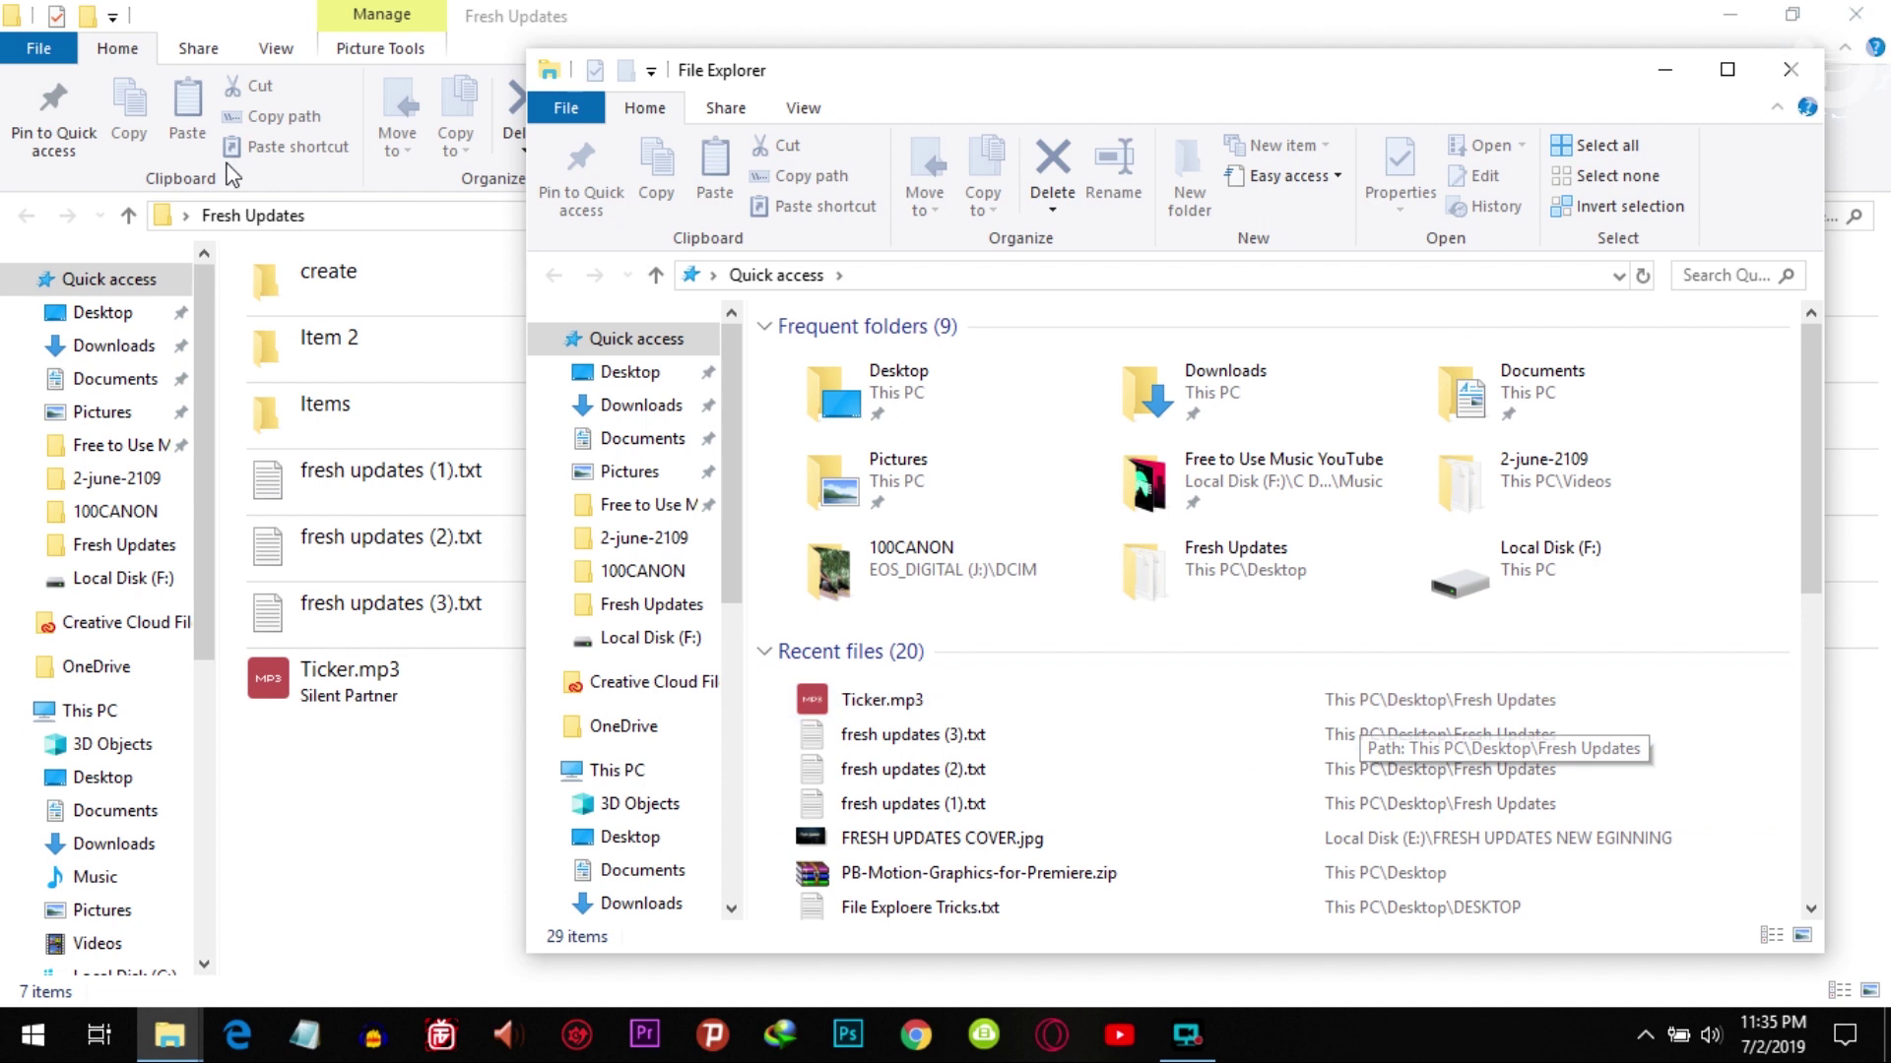
right_click(643, 340)
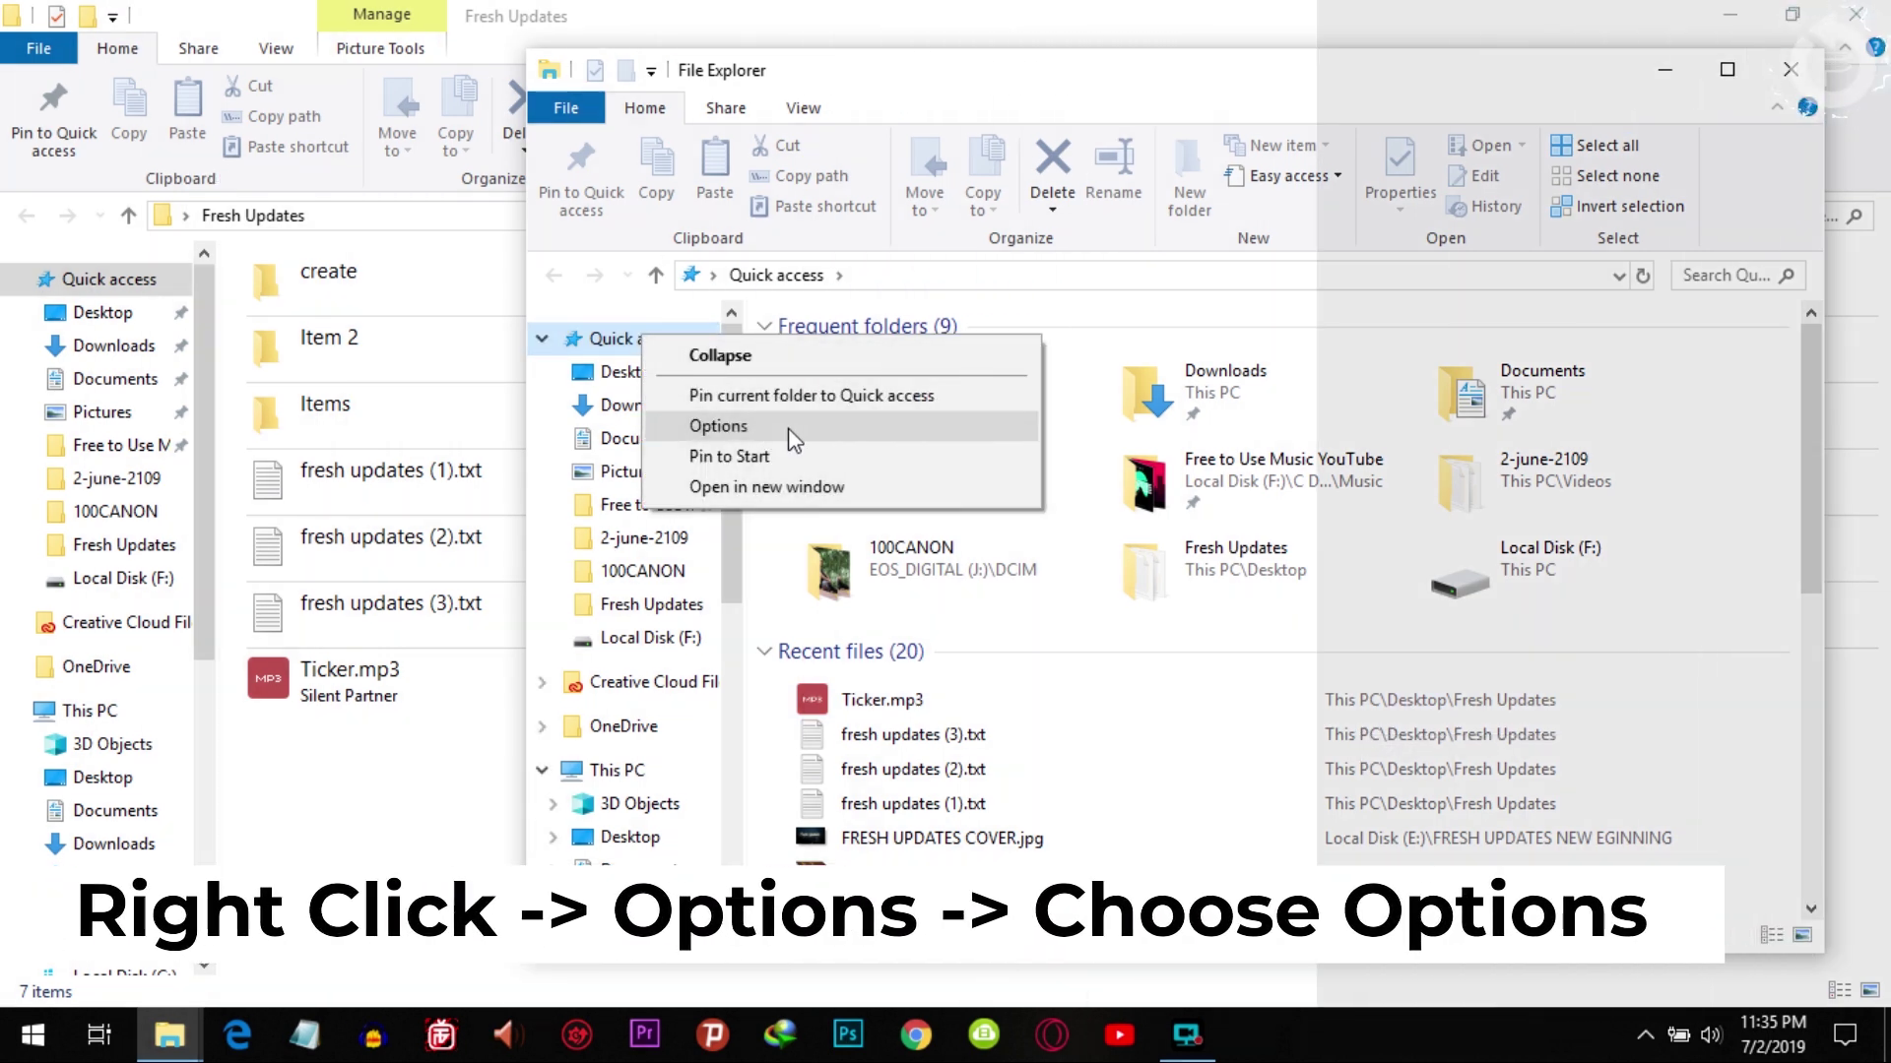
click(793, 440)
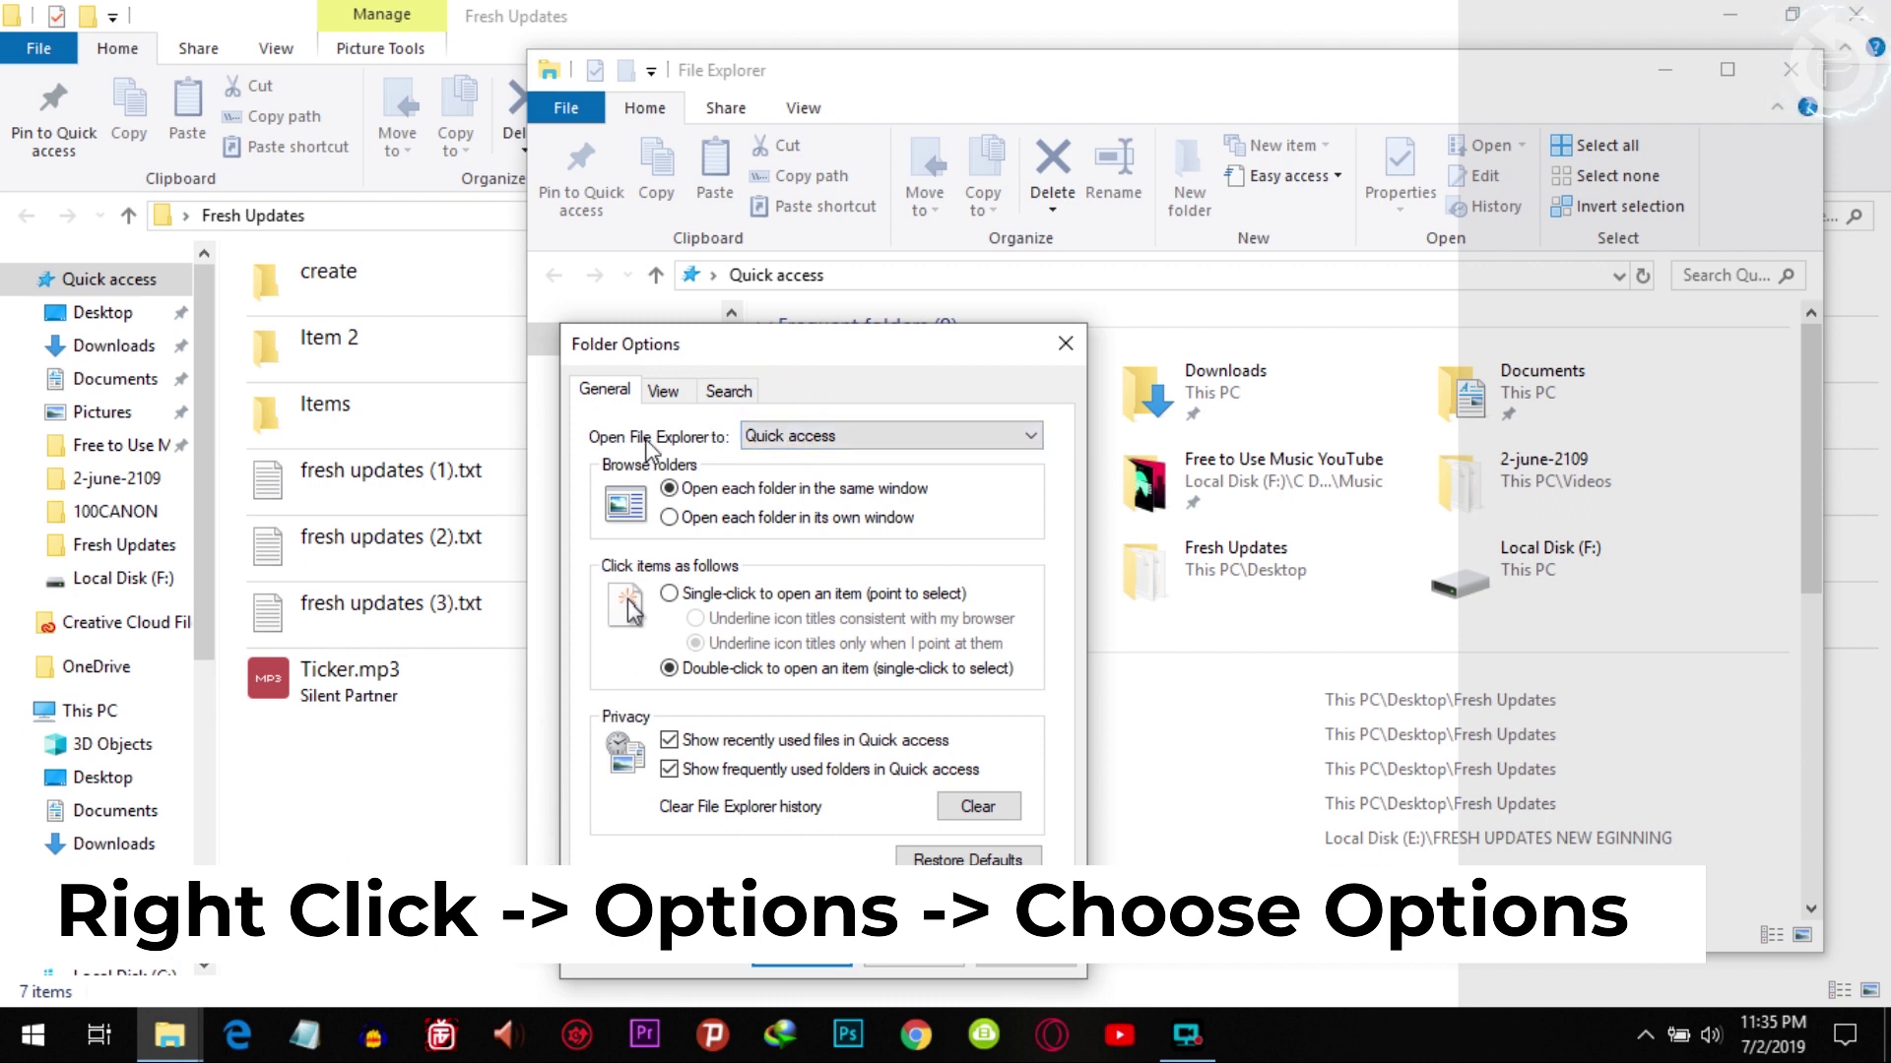
click(854, 439)
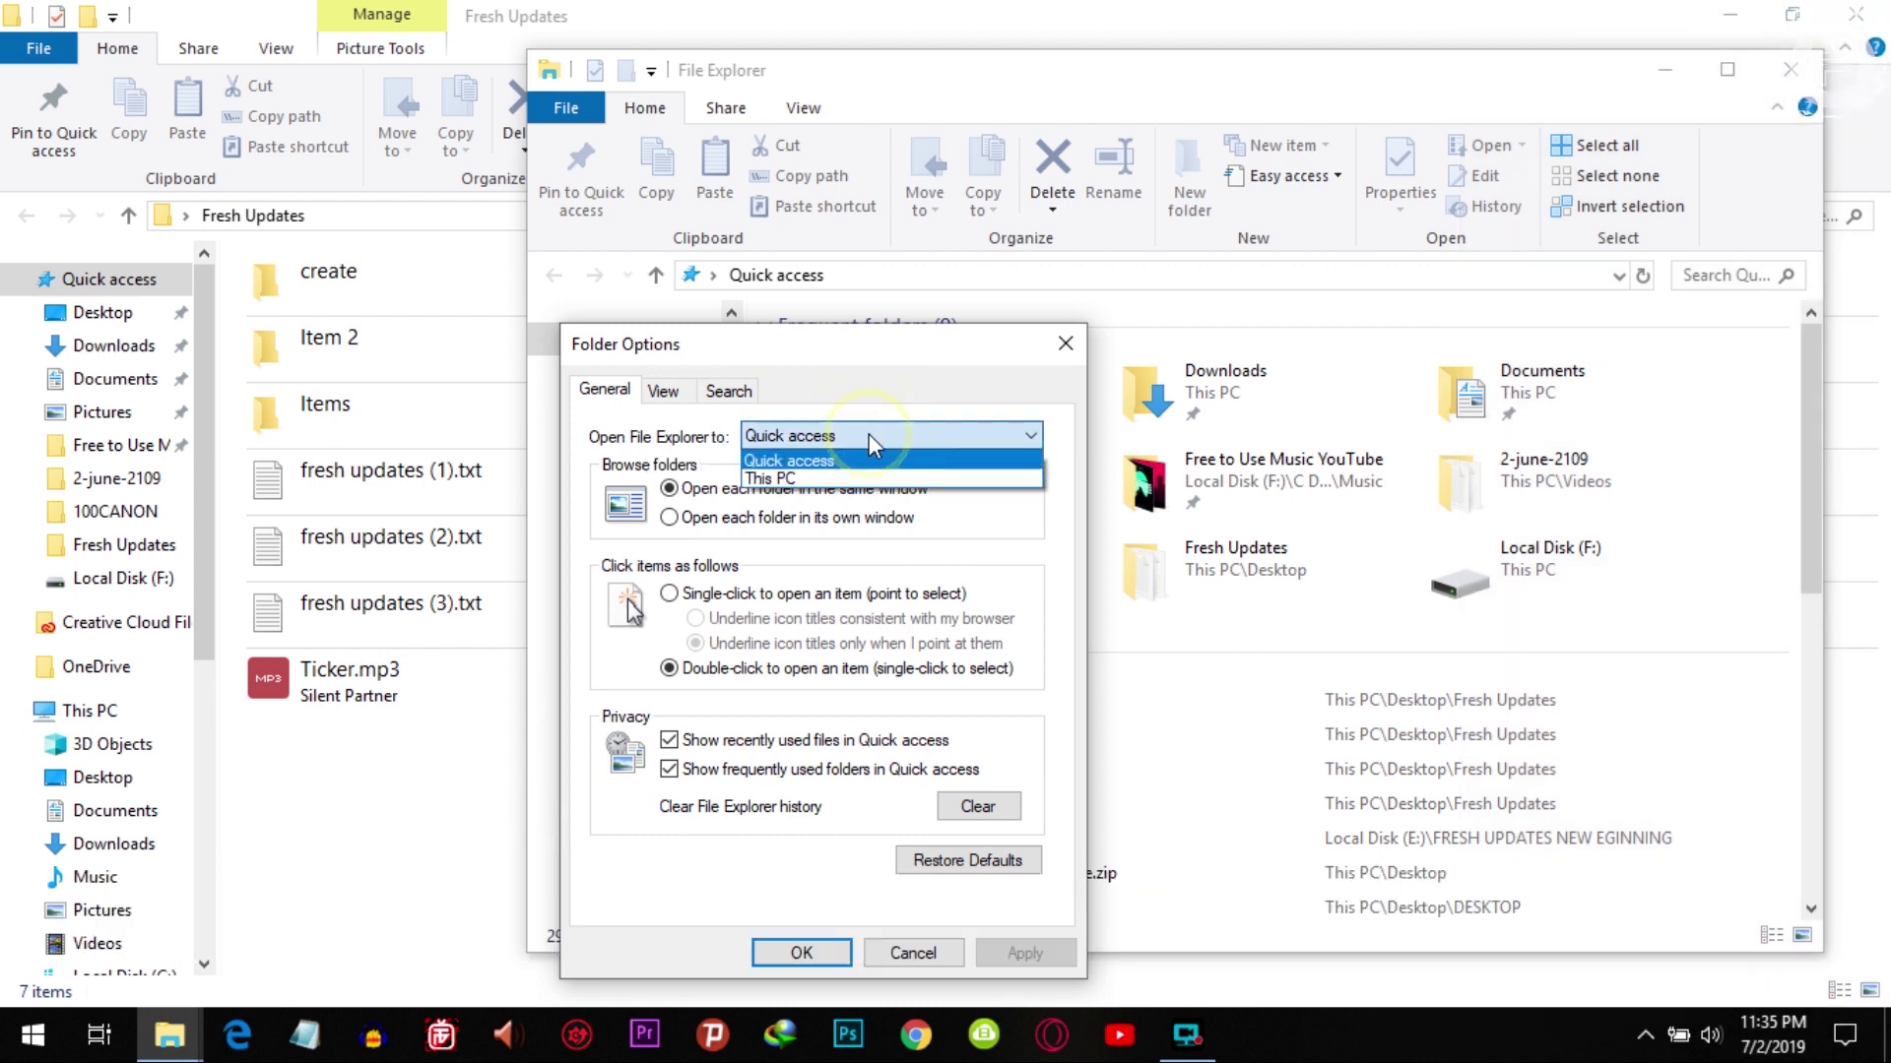
click(842, 480)
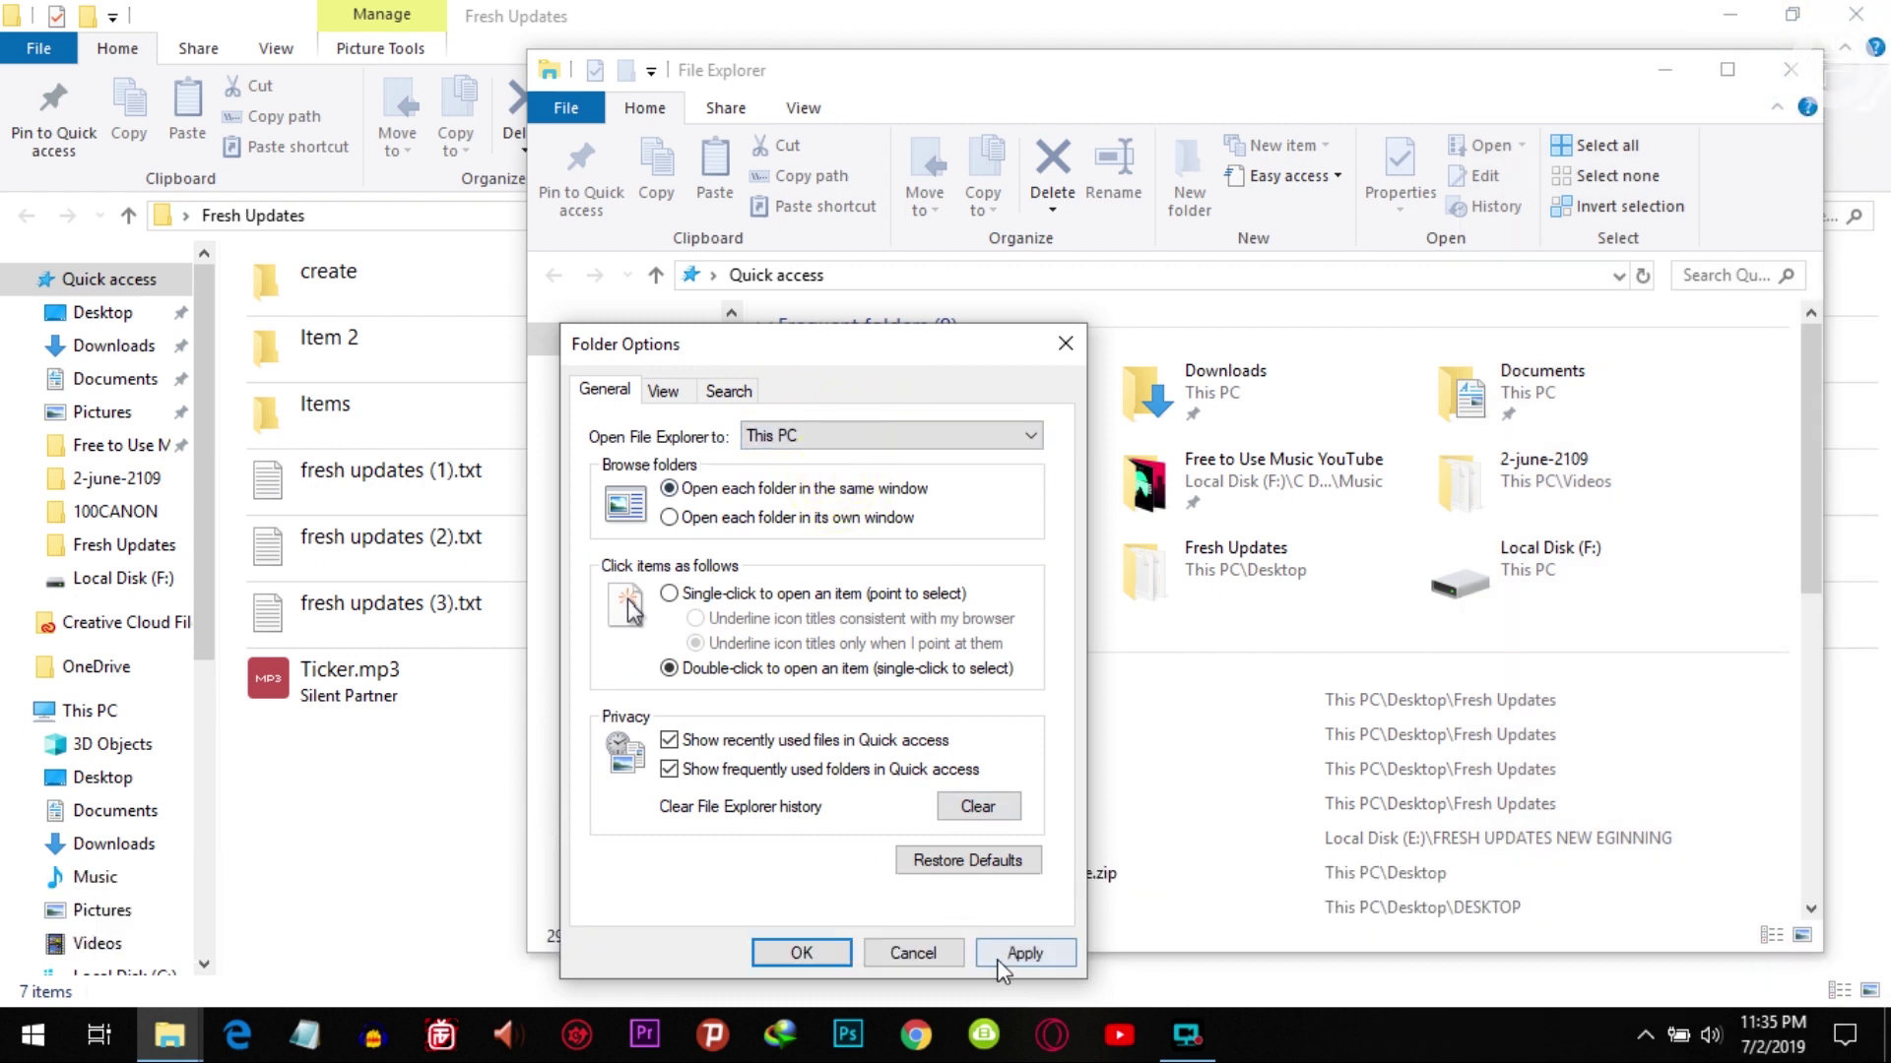
click(801, 953)
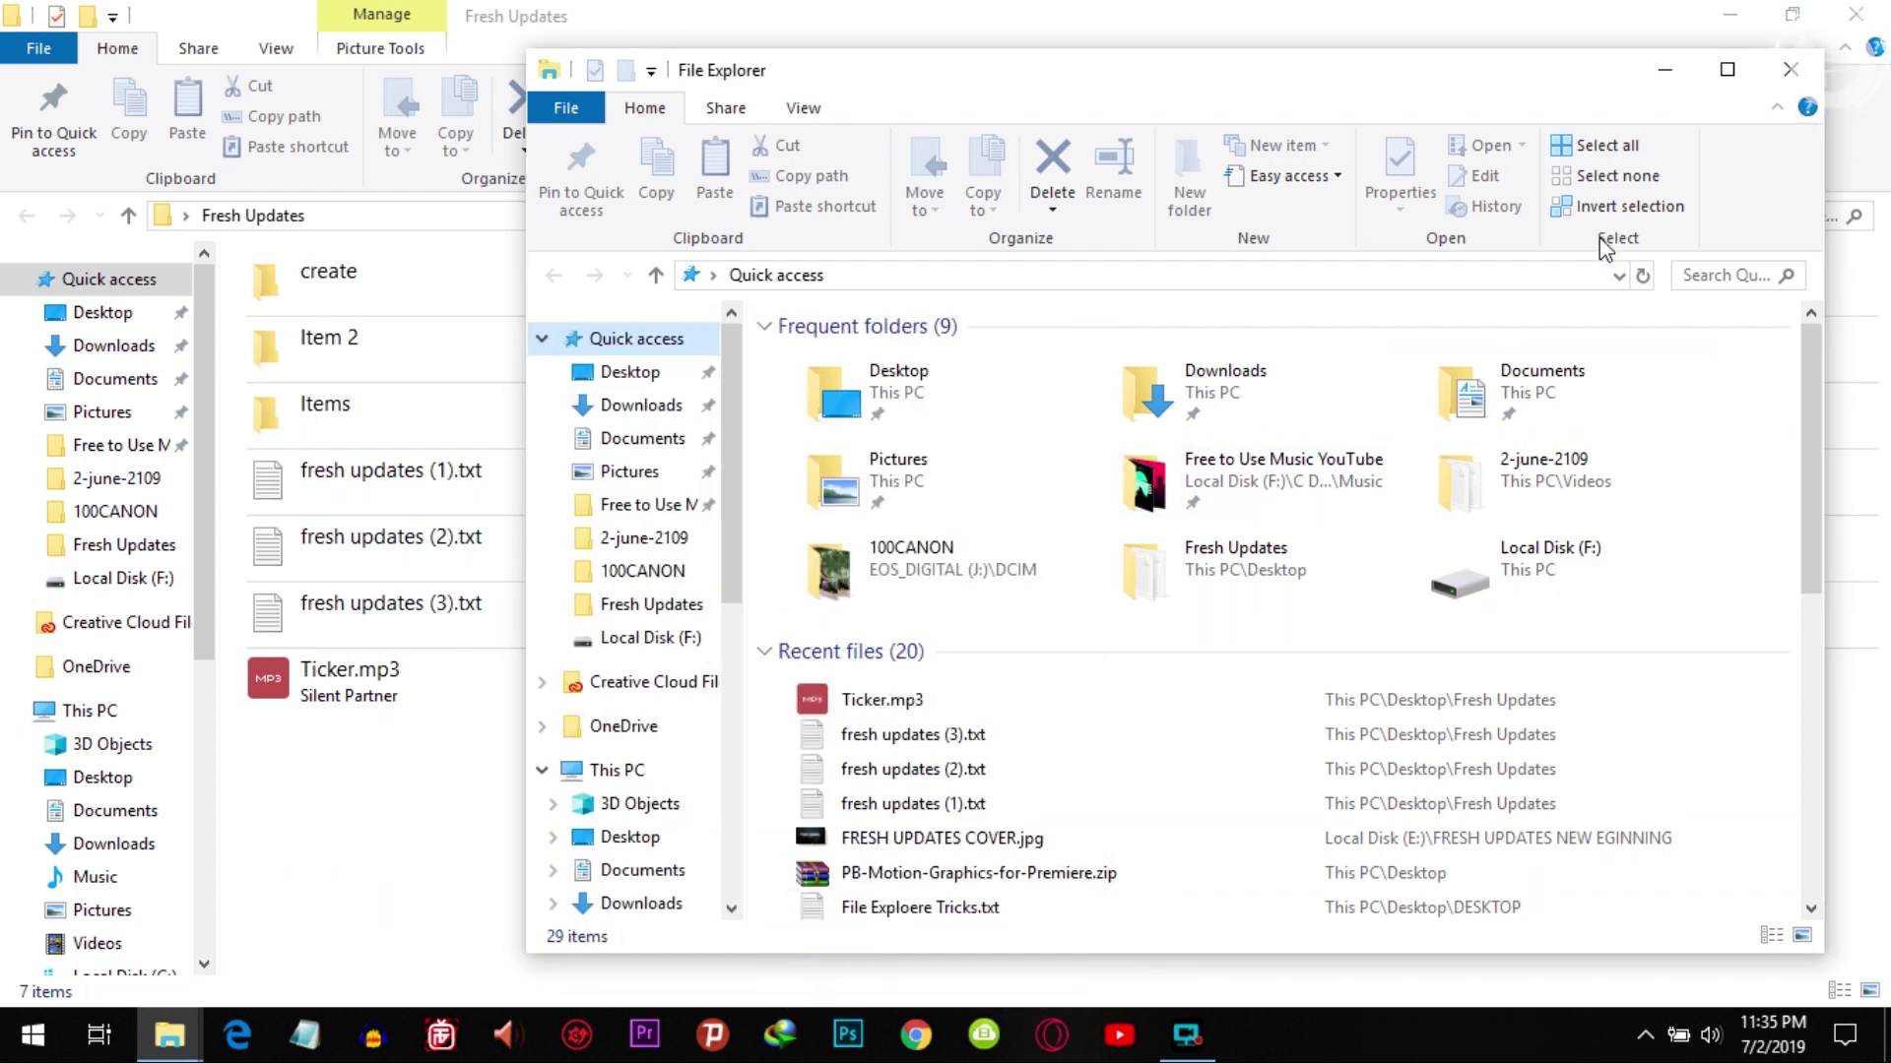
Close the Quick access window and open a fresh File Explorer window to check its start location.
click(1791, 70)
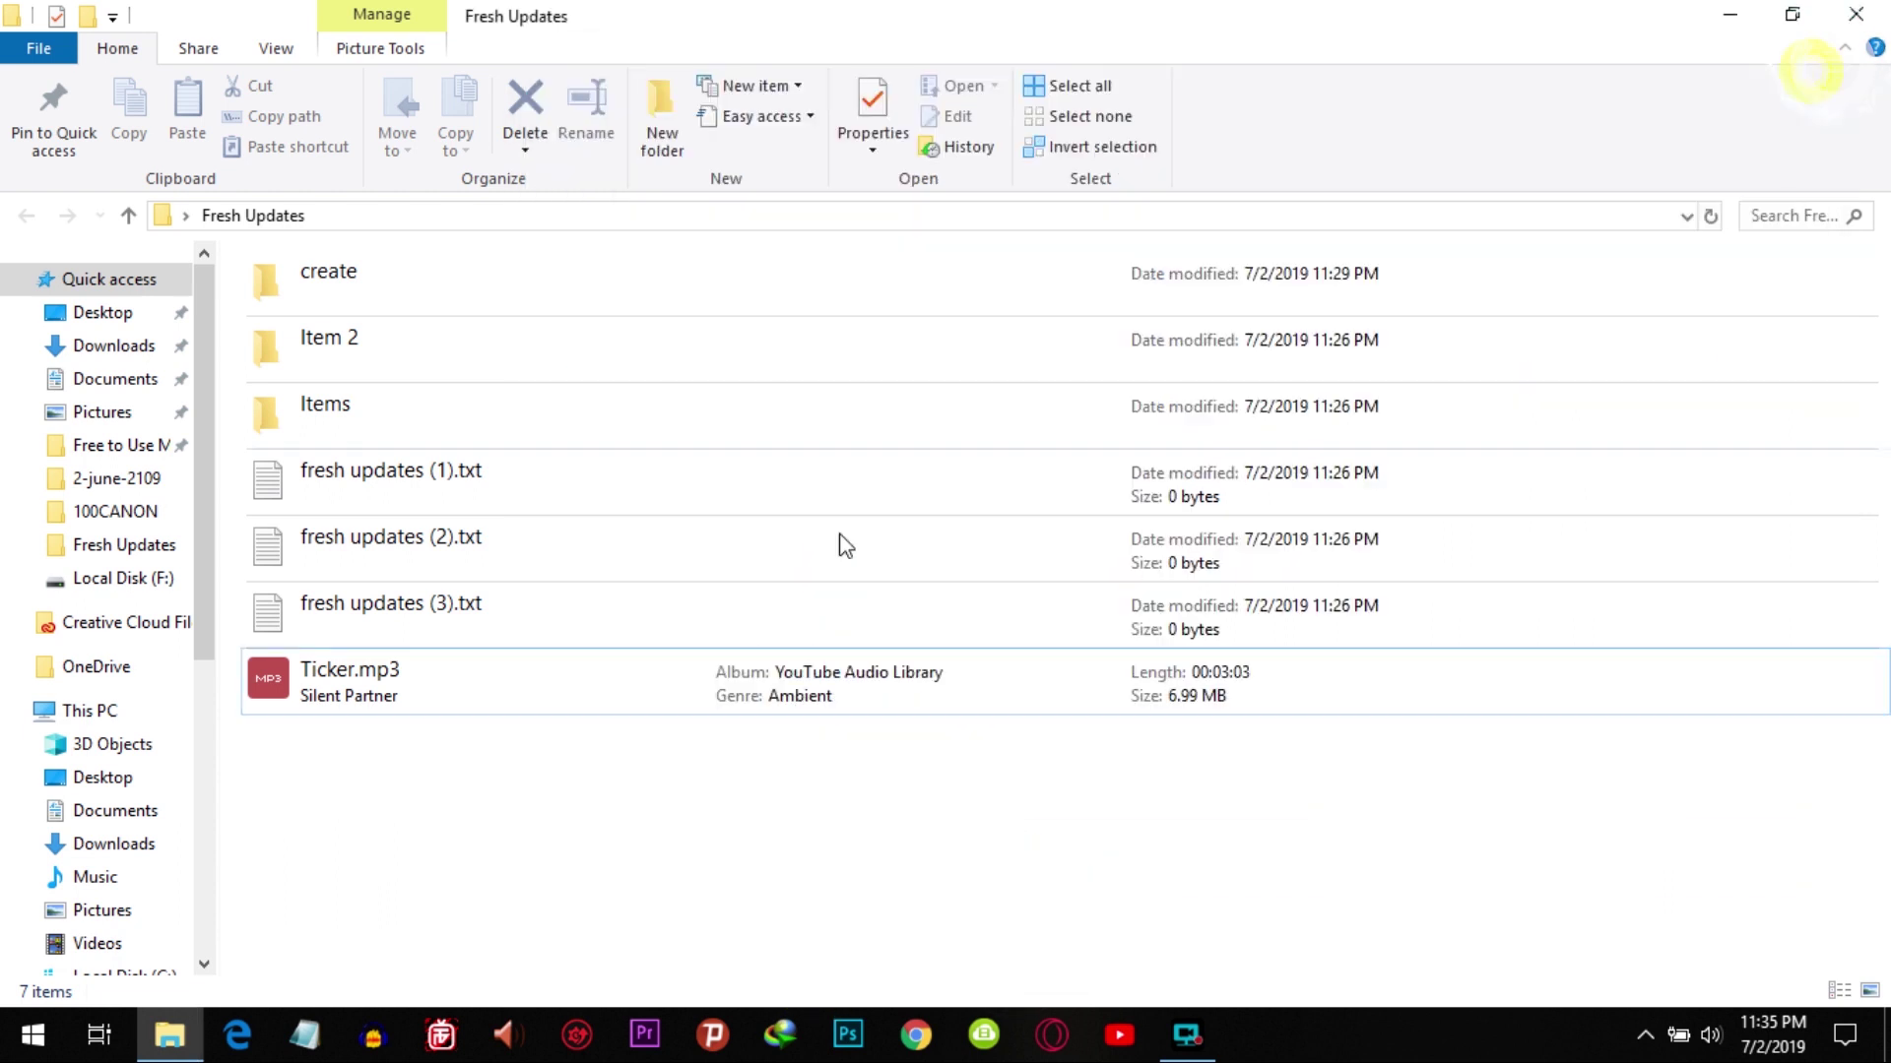
right_click(167, 1049)
click(92, 888)
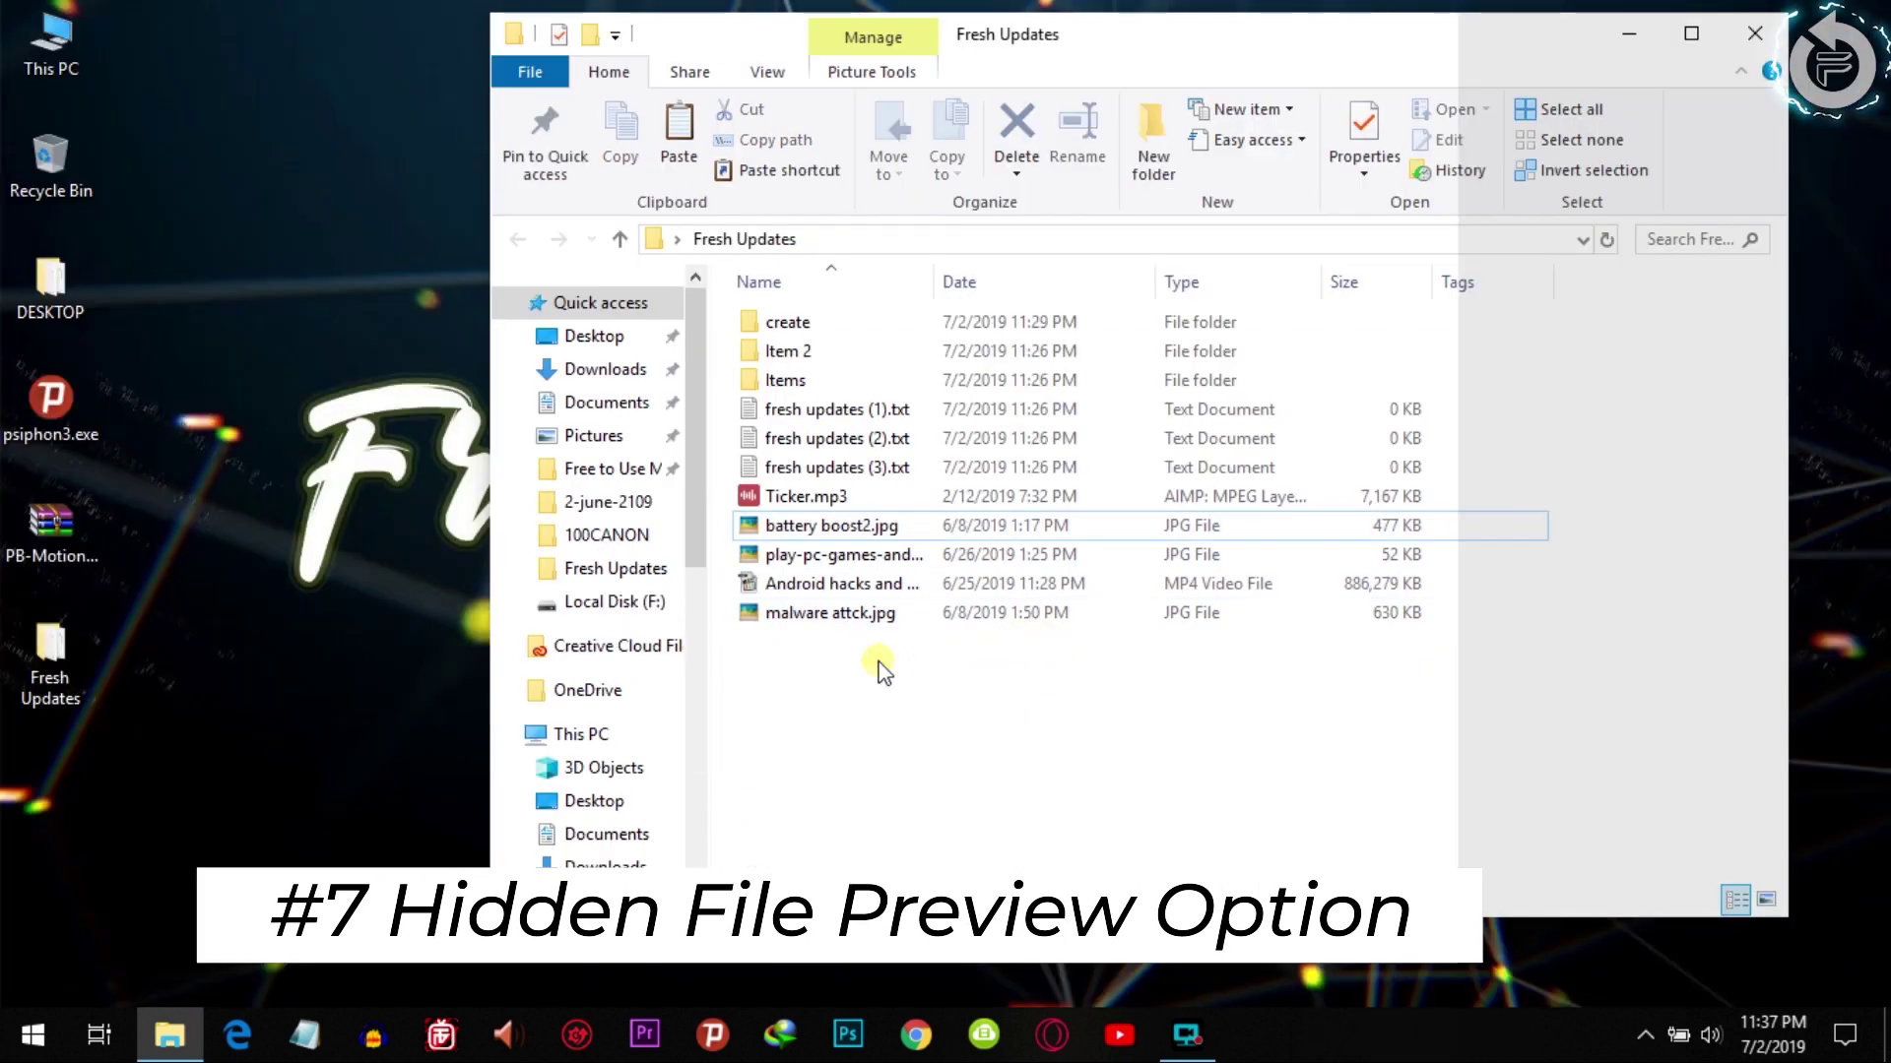
Maximize the Fresh Updates window and turn on the preview pane with the play-pc-games image selected.
key(Down)
key(Down)
key(Down)
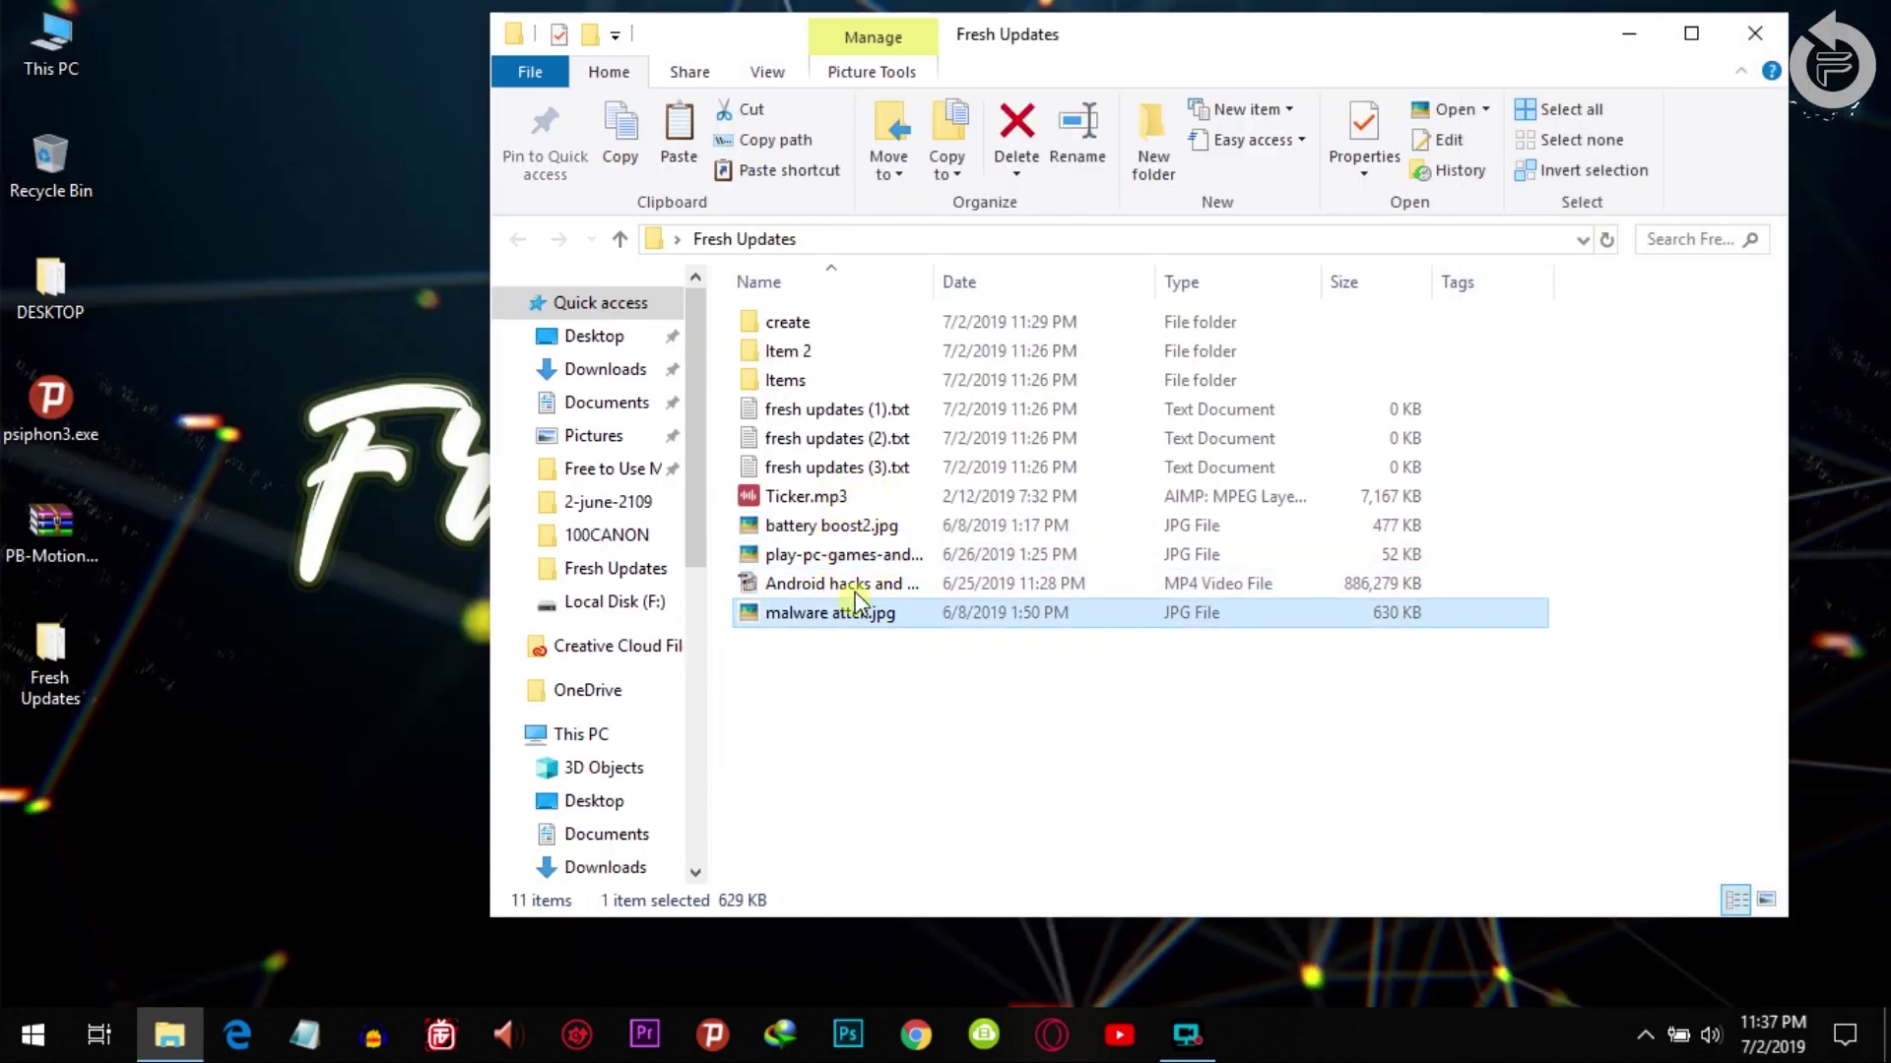
key(Up)
key(Up)
key(Up)
key(Down)
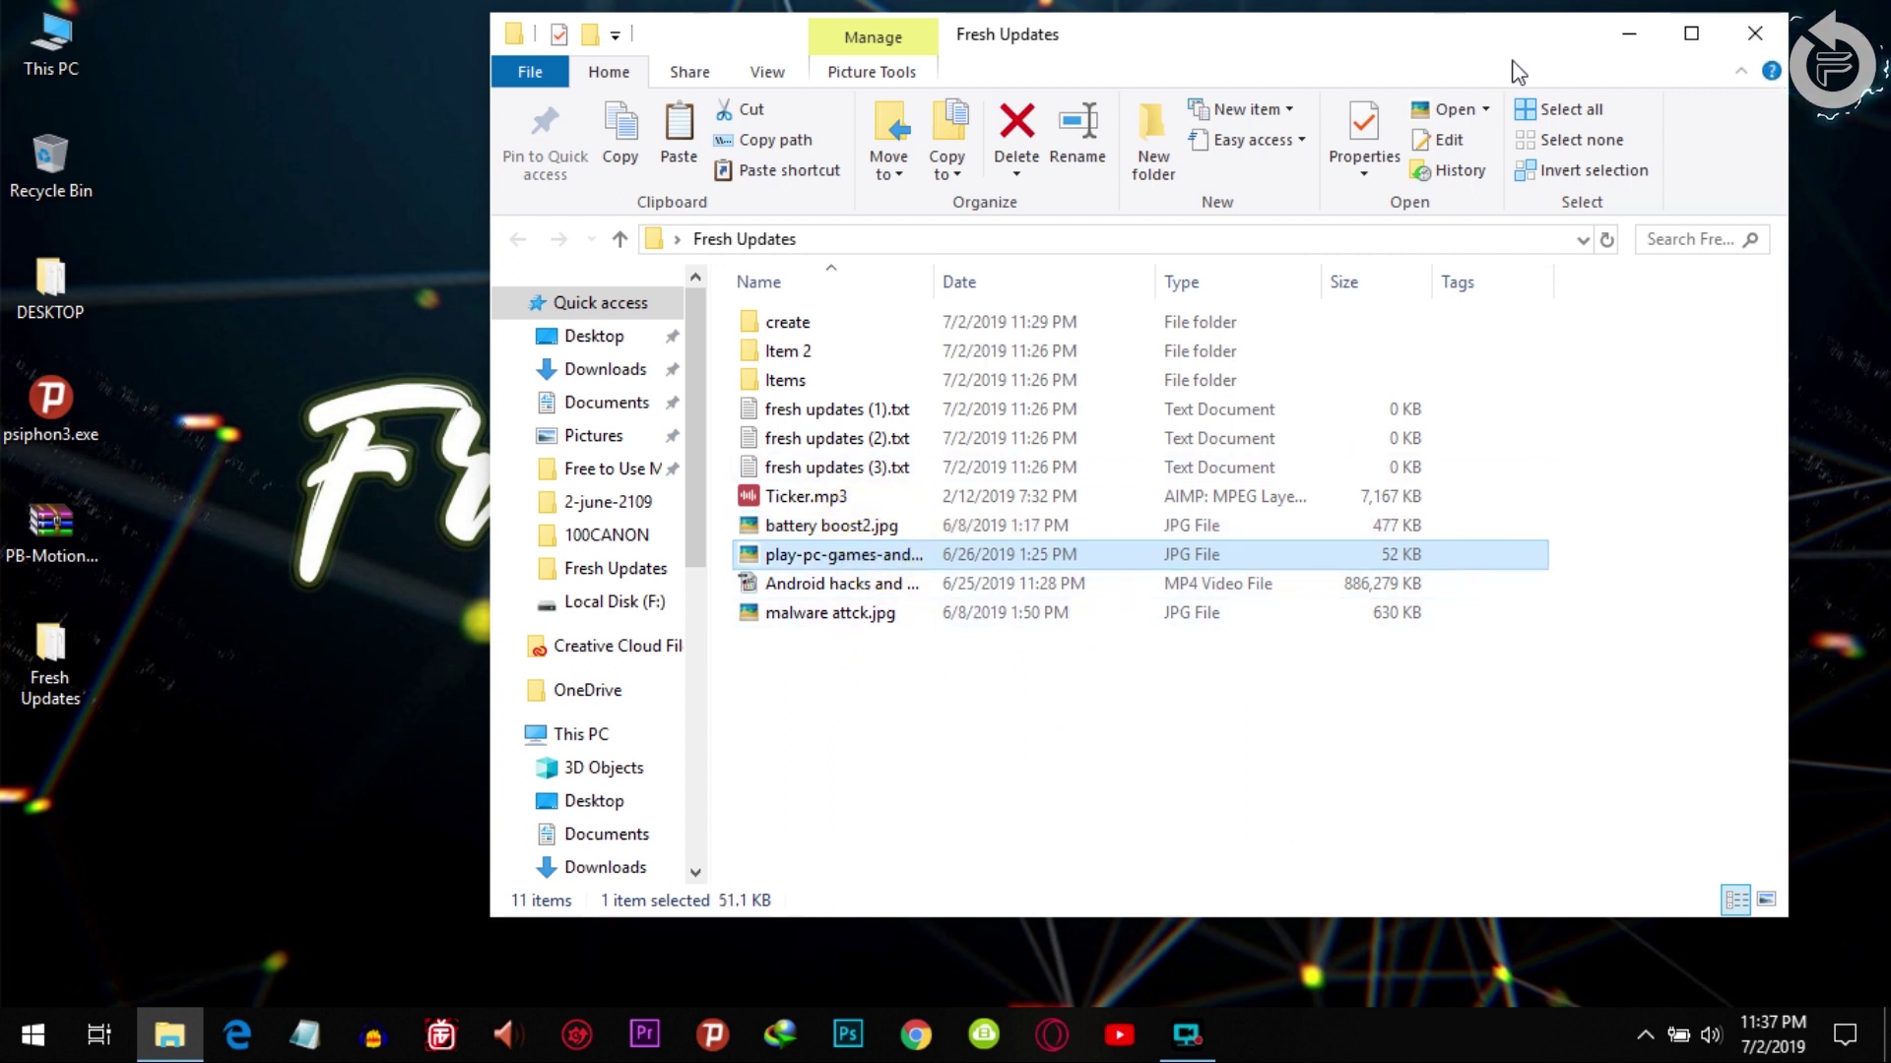
click(1688, 36)
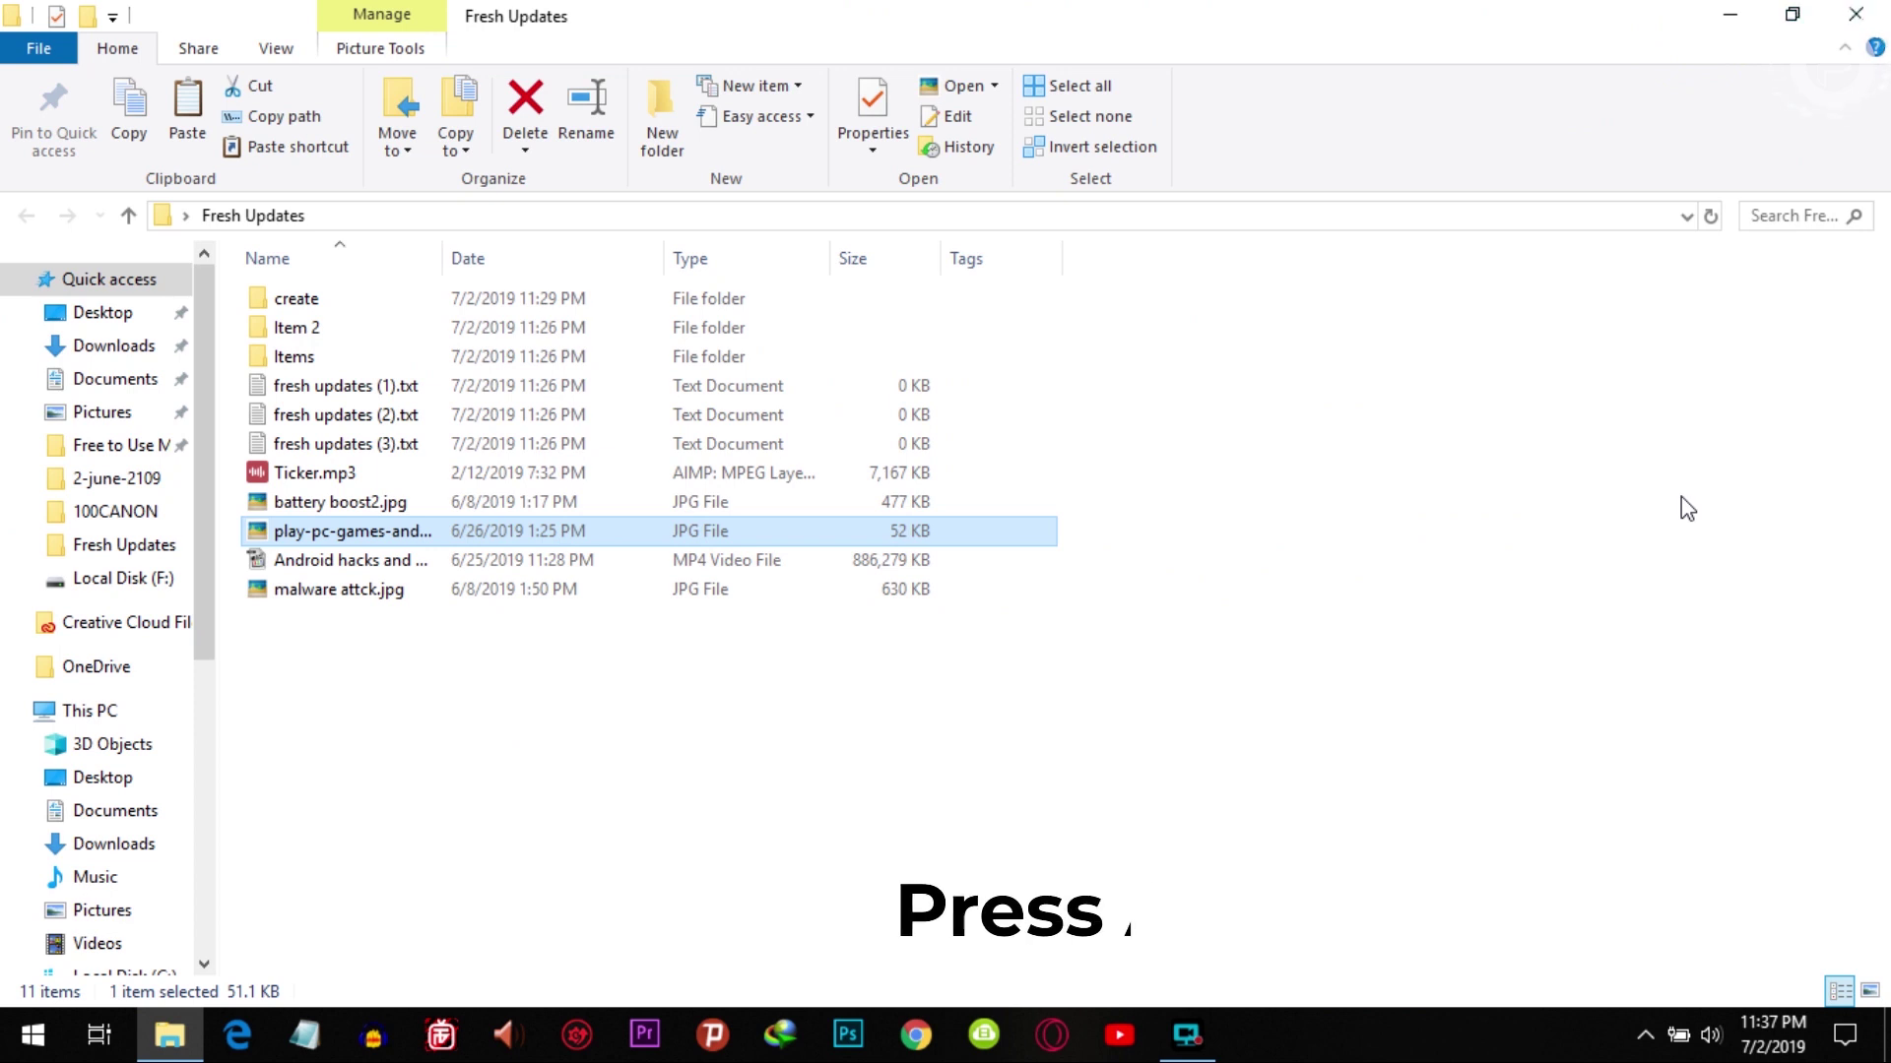
key(alt+p)
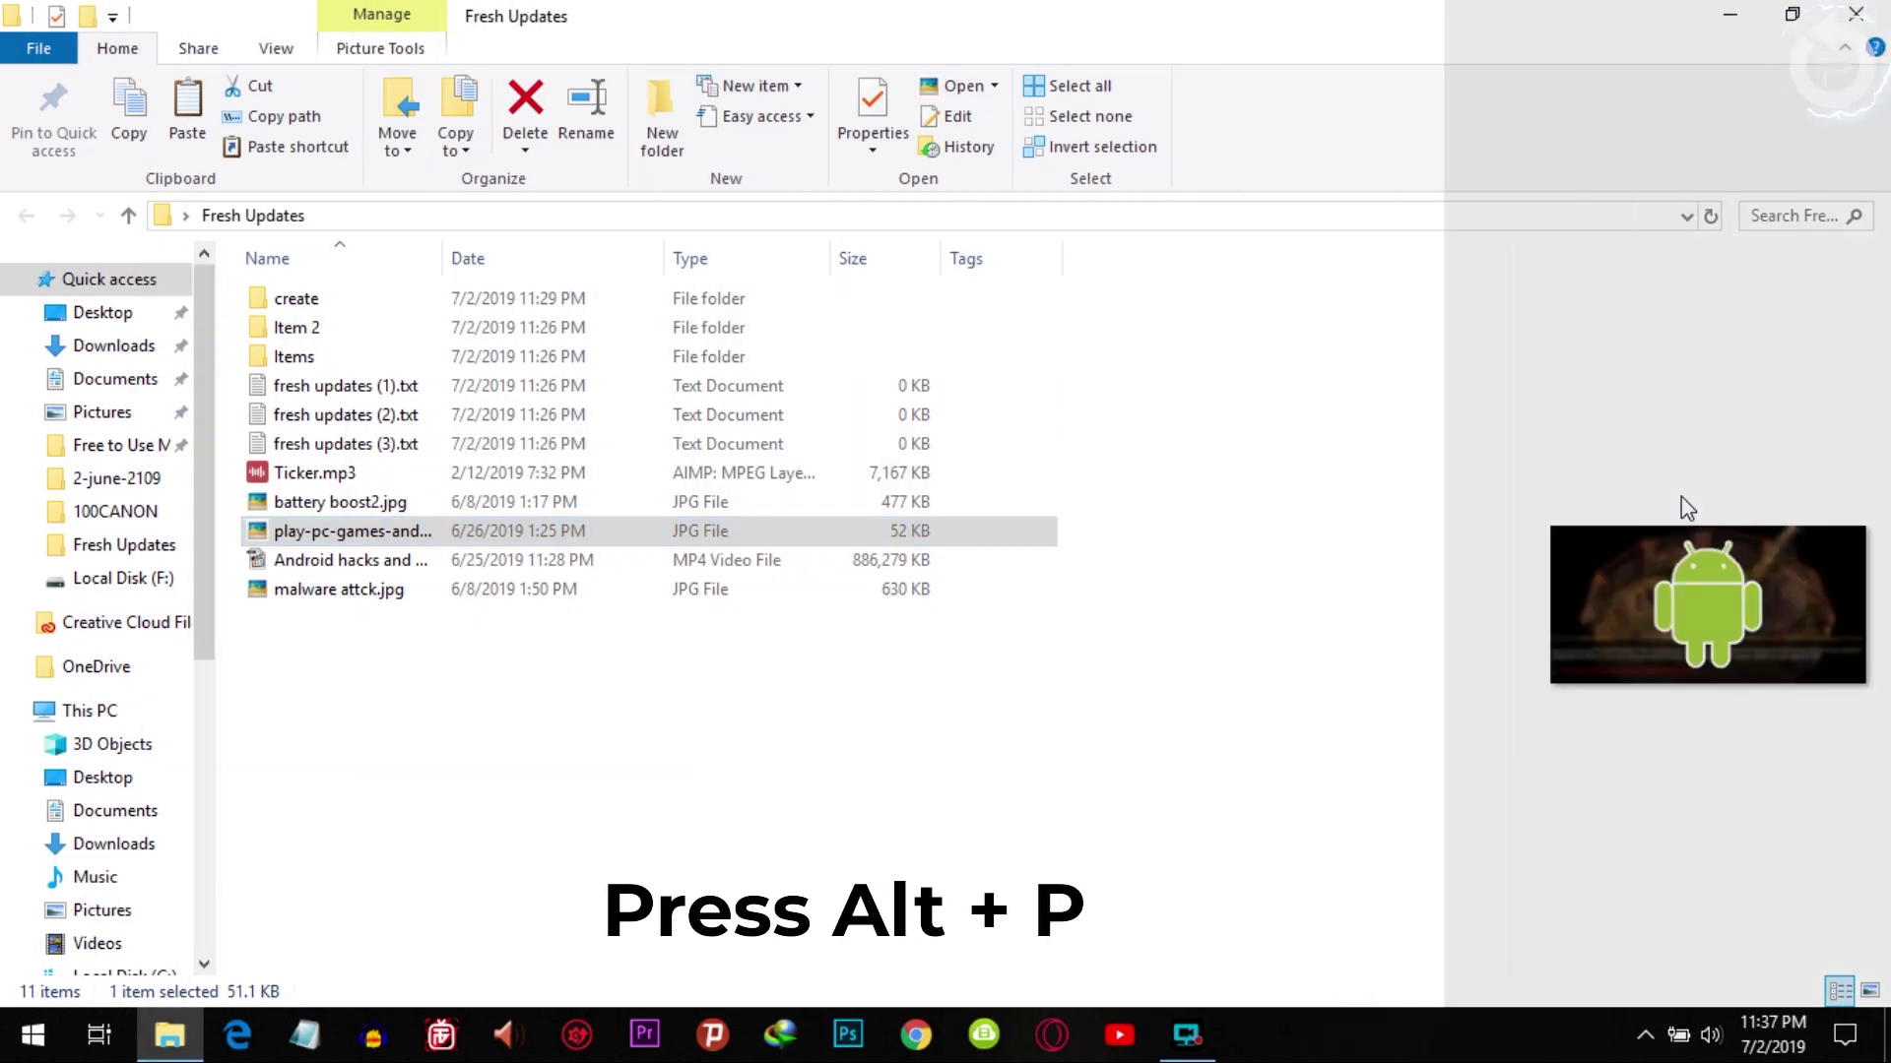
Preview the Android hacks video, the three JPG images and Ticker.mp3 in turn, ending on malware attck.jpg.
click(426, 562)
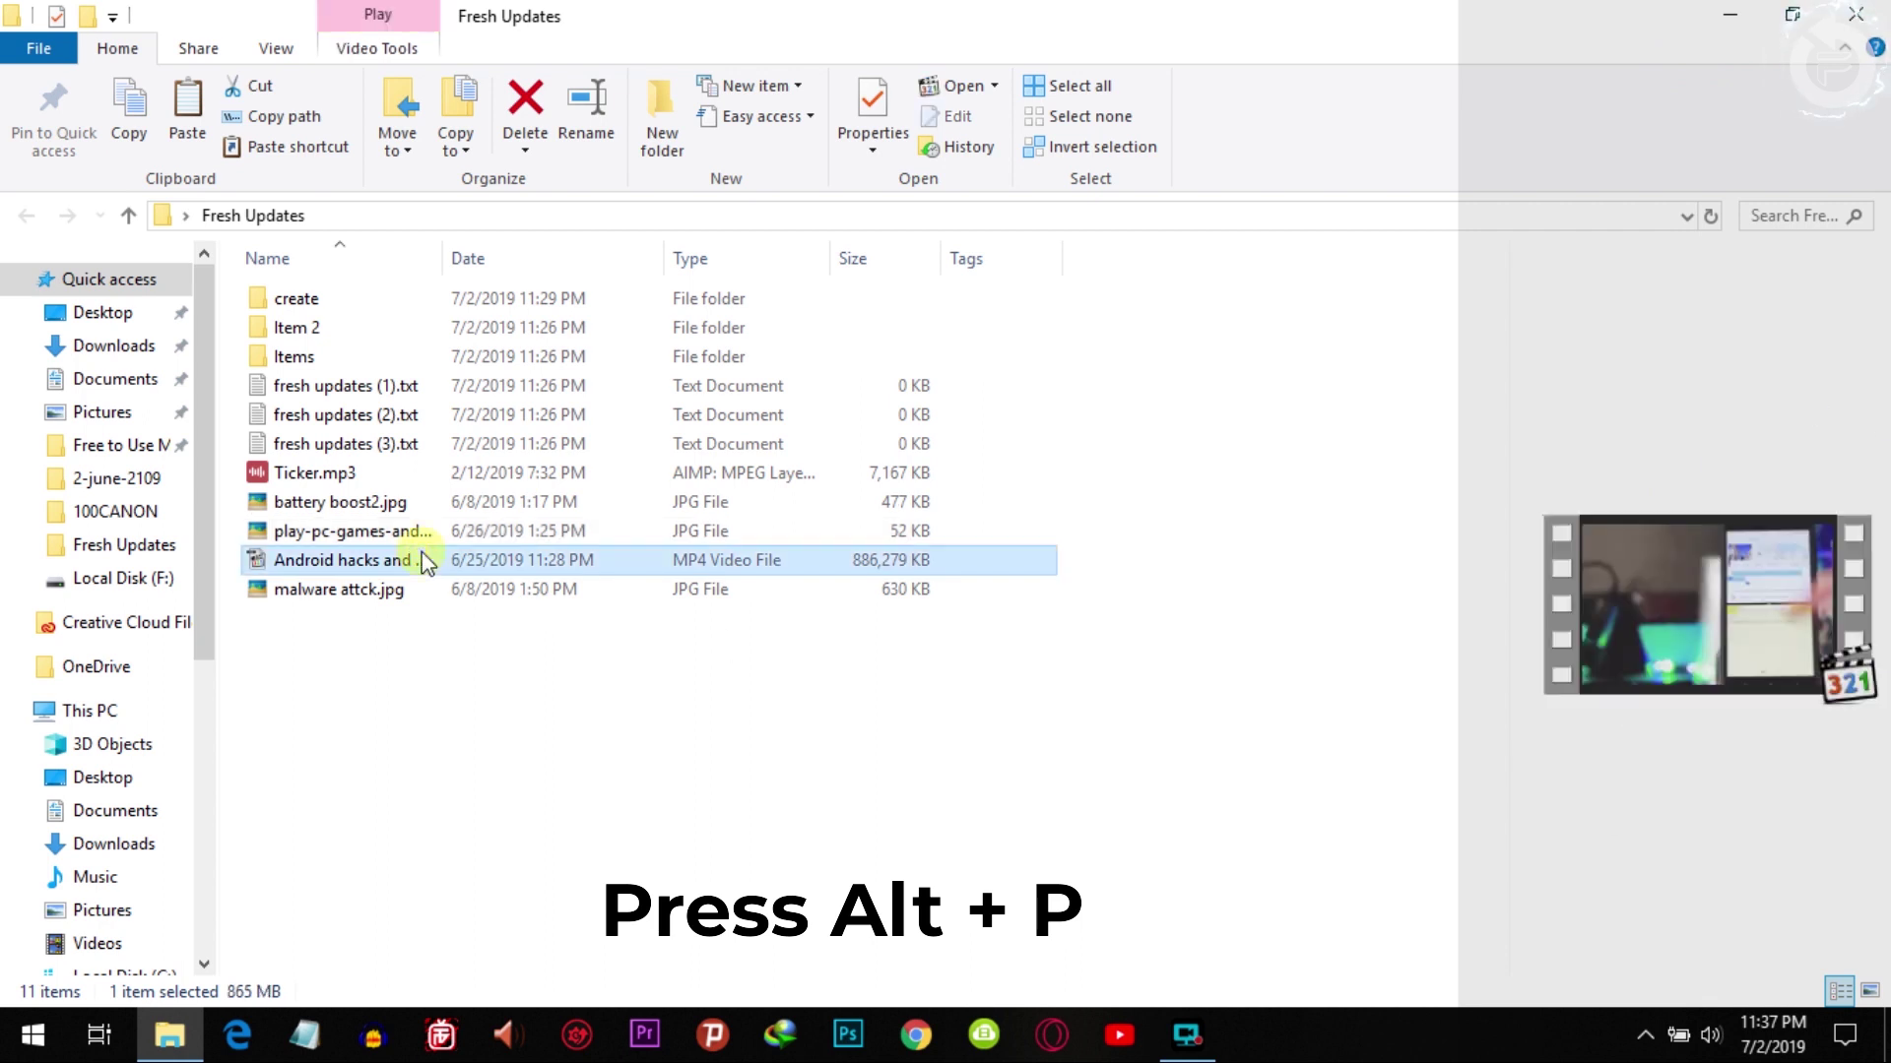
click(380, 589)
click(358, 501)
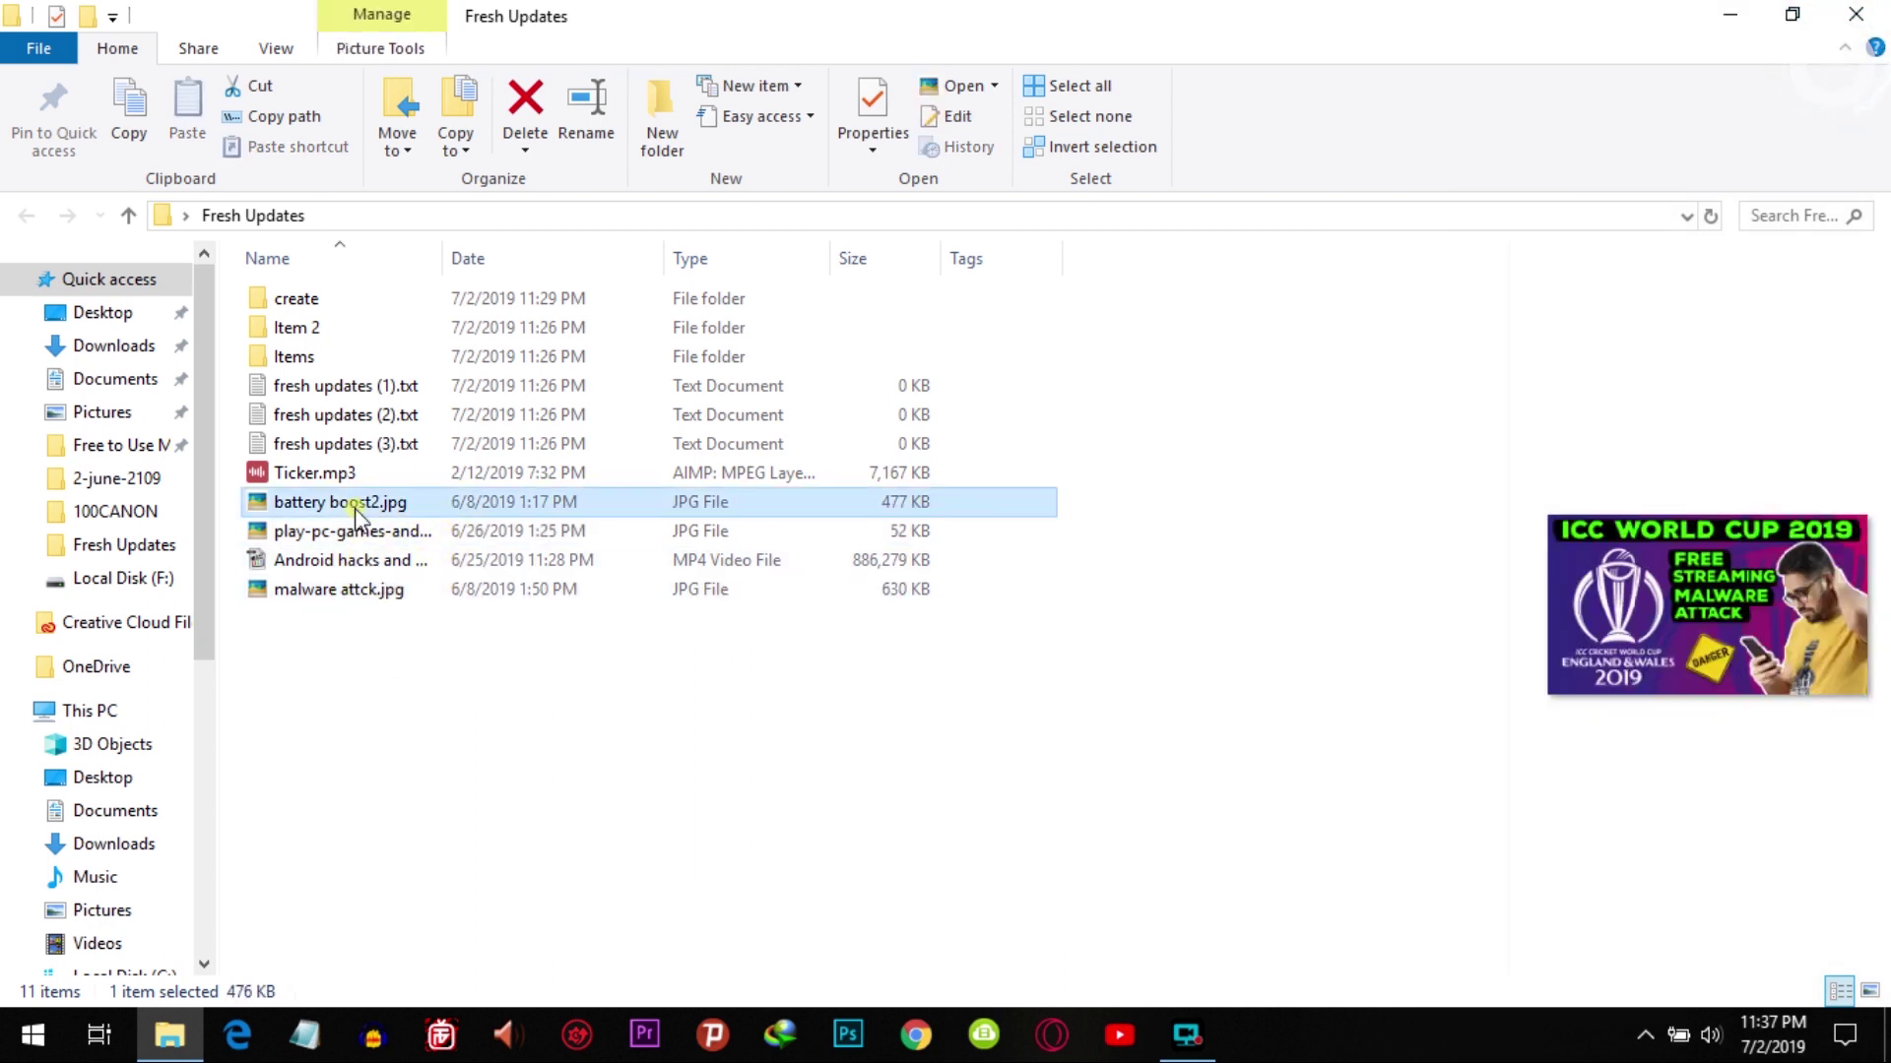
click(353, 533)
click(329, 474)
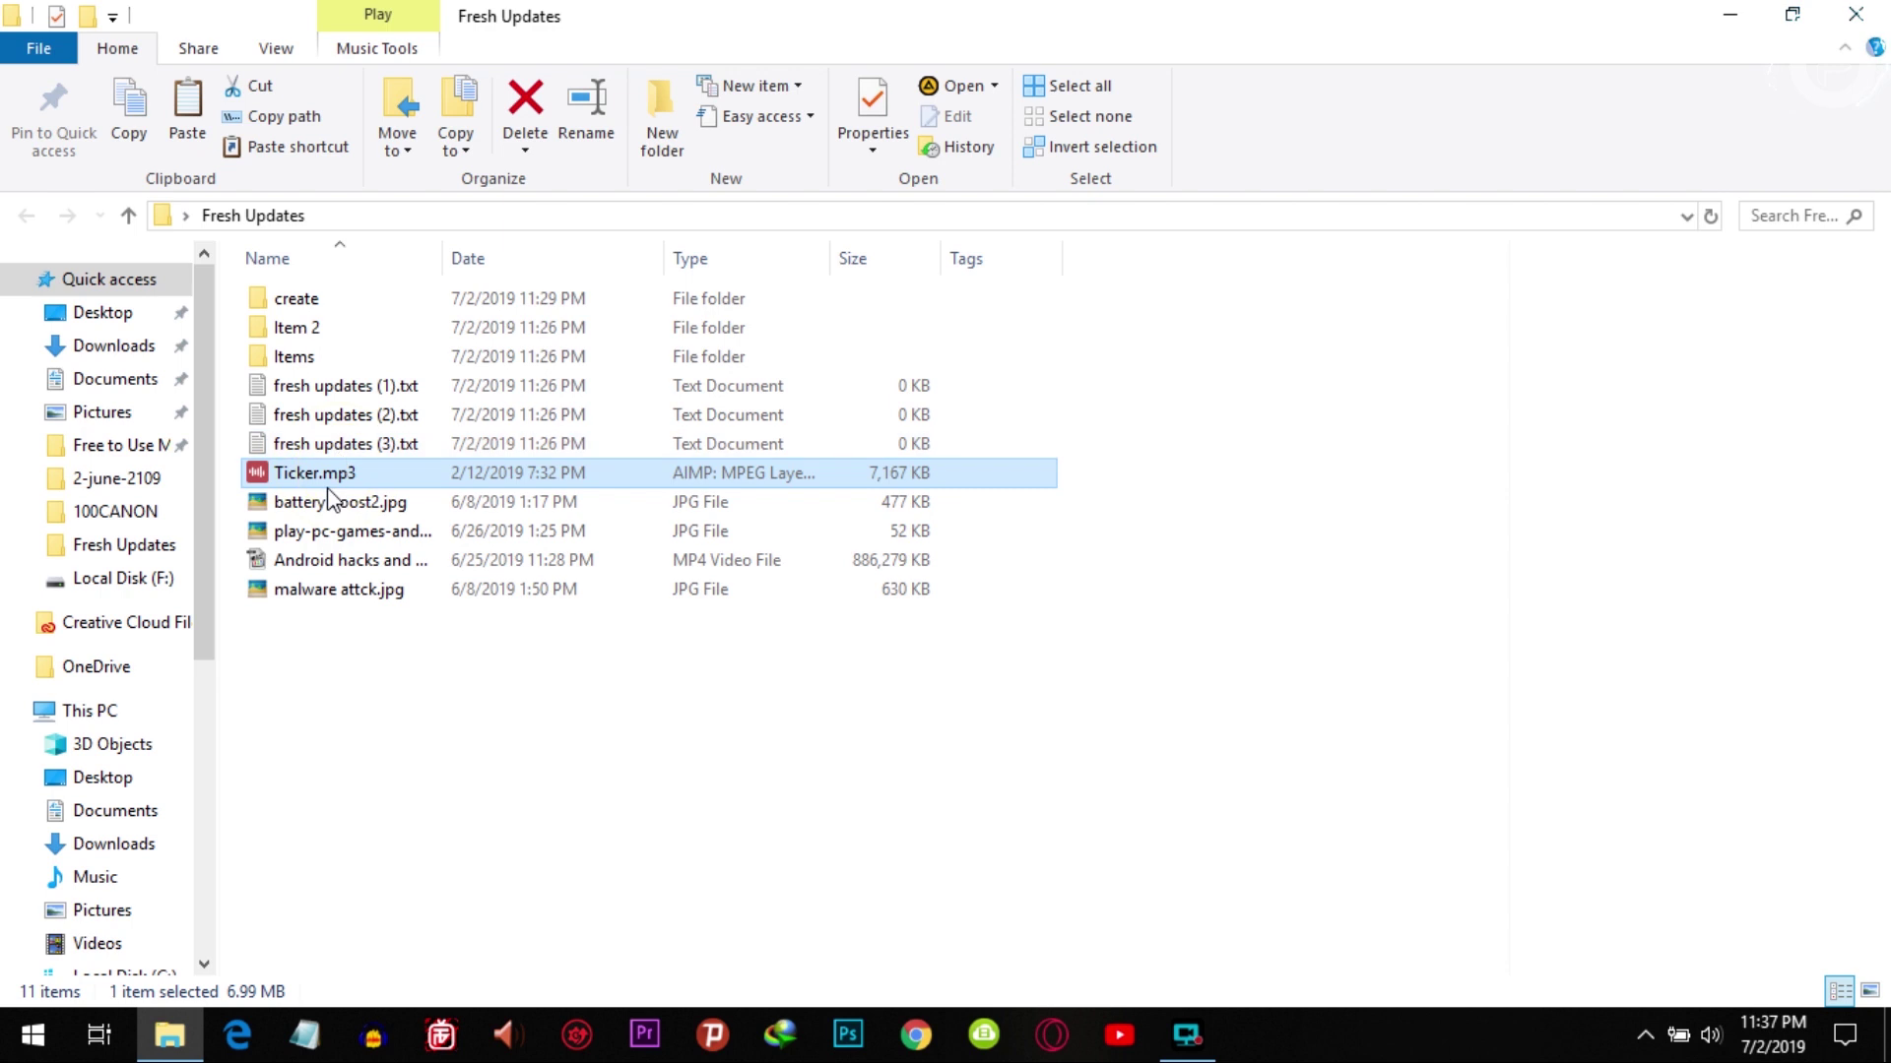
click(333, 504)
click(324, 535)
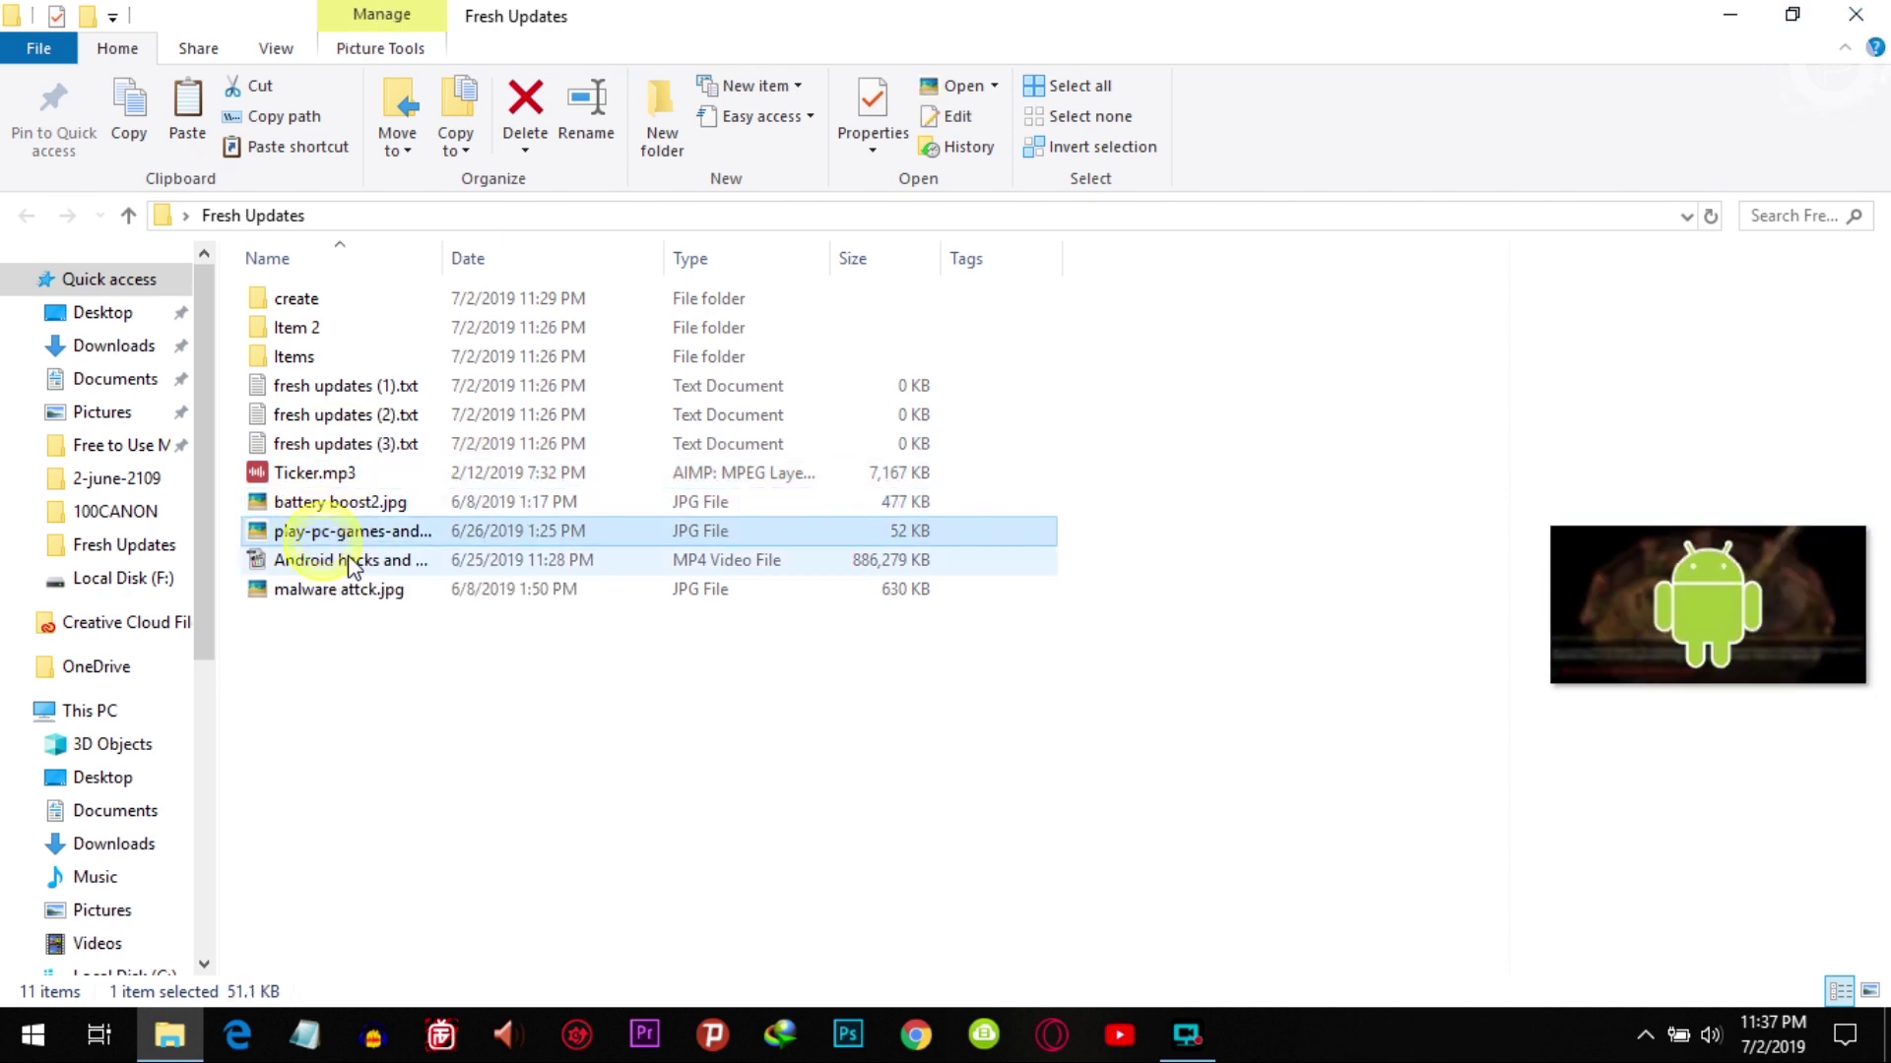
click(317, 537)
click(336, 591)
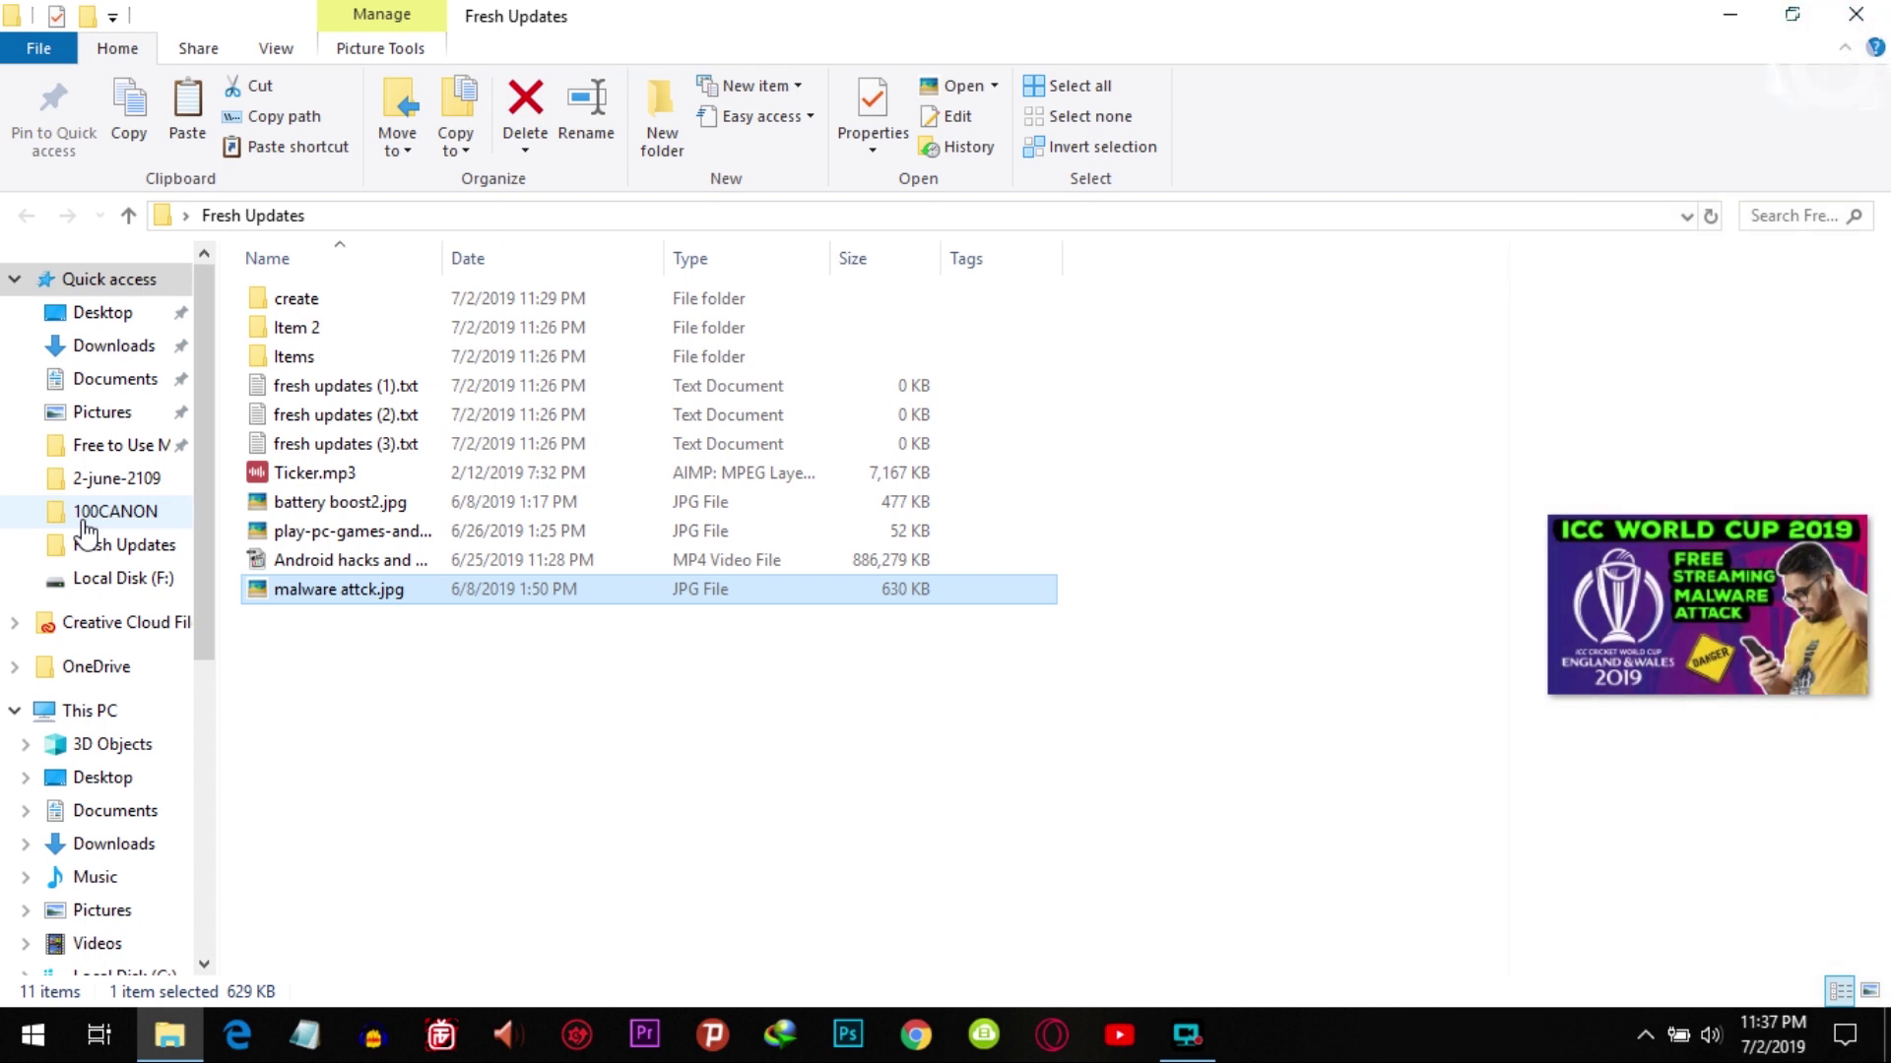
Show the details pane and save malware attck.jpg with title "icc world cup 2019", an author name and subject "thumbnail".
key(alt+shift+p)
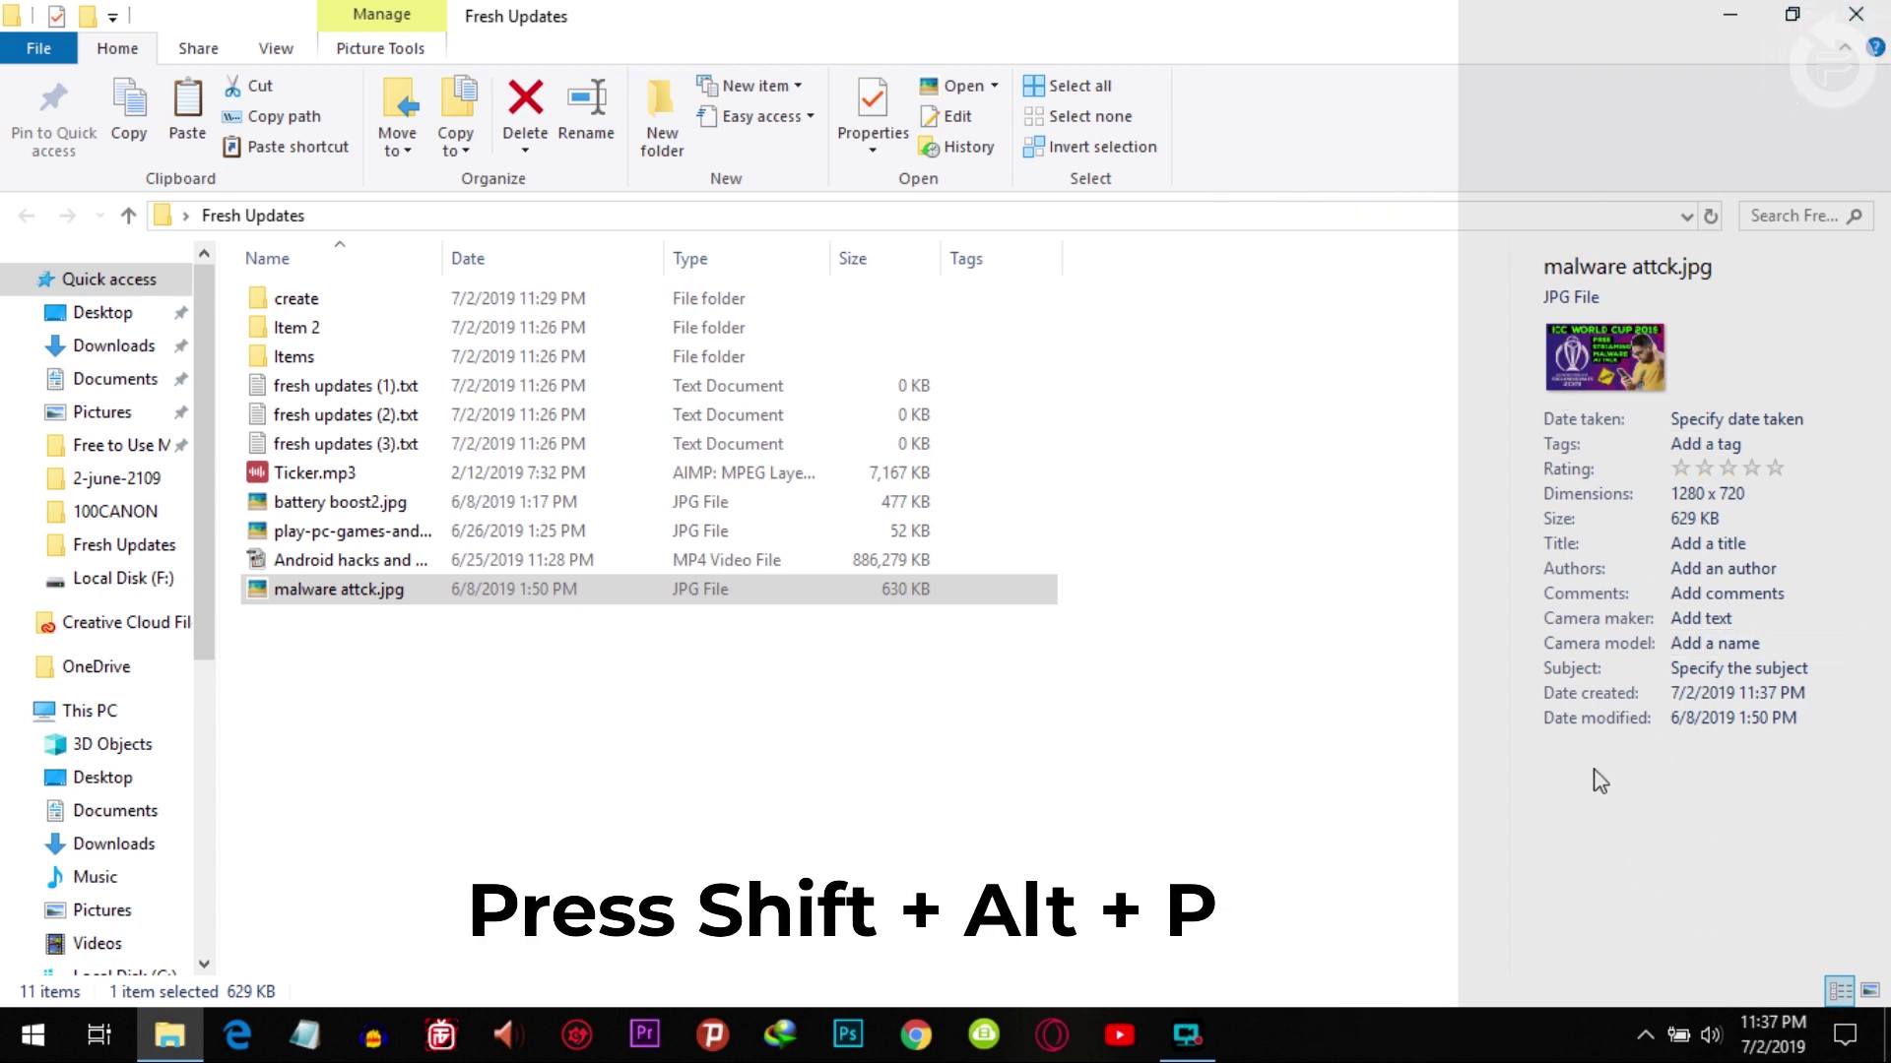
click(1684, 544)
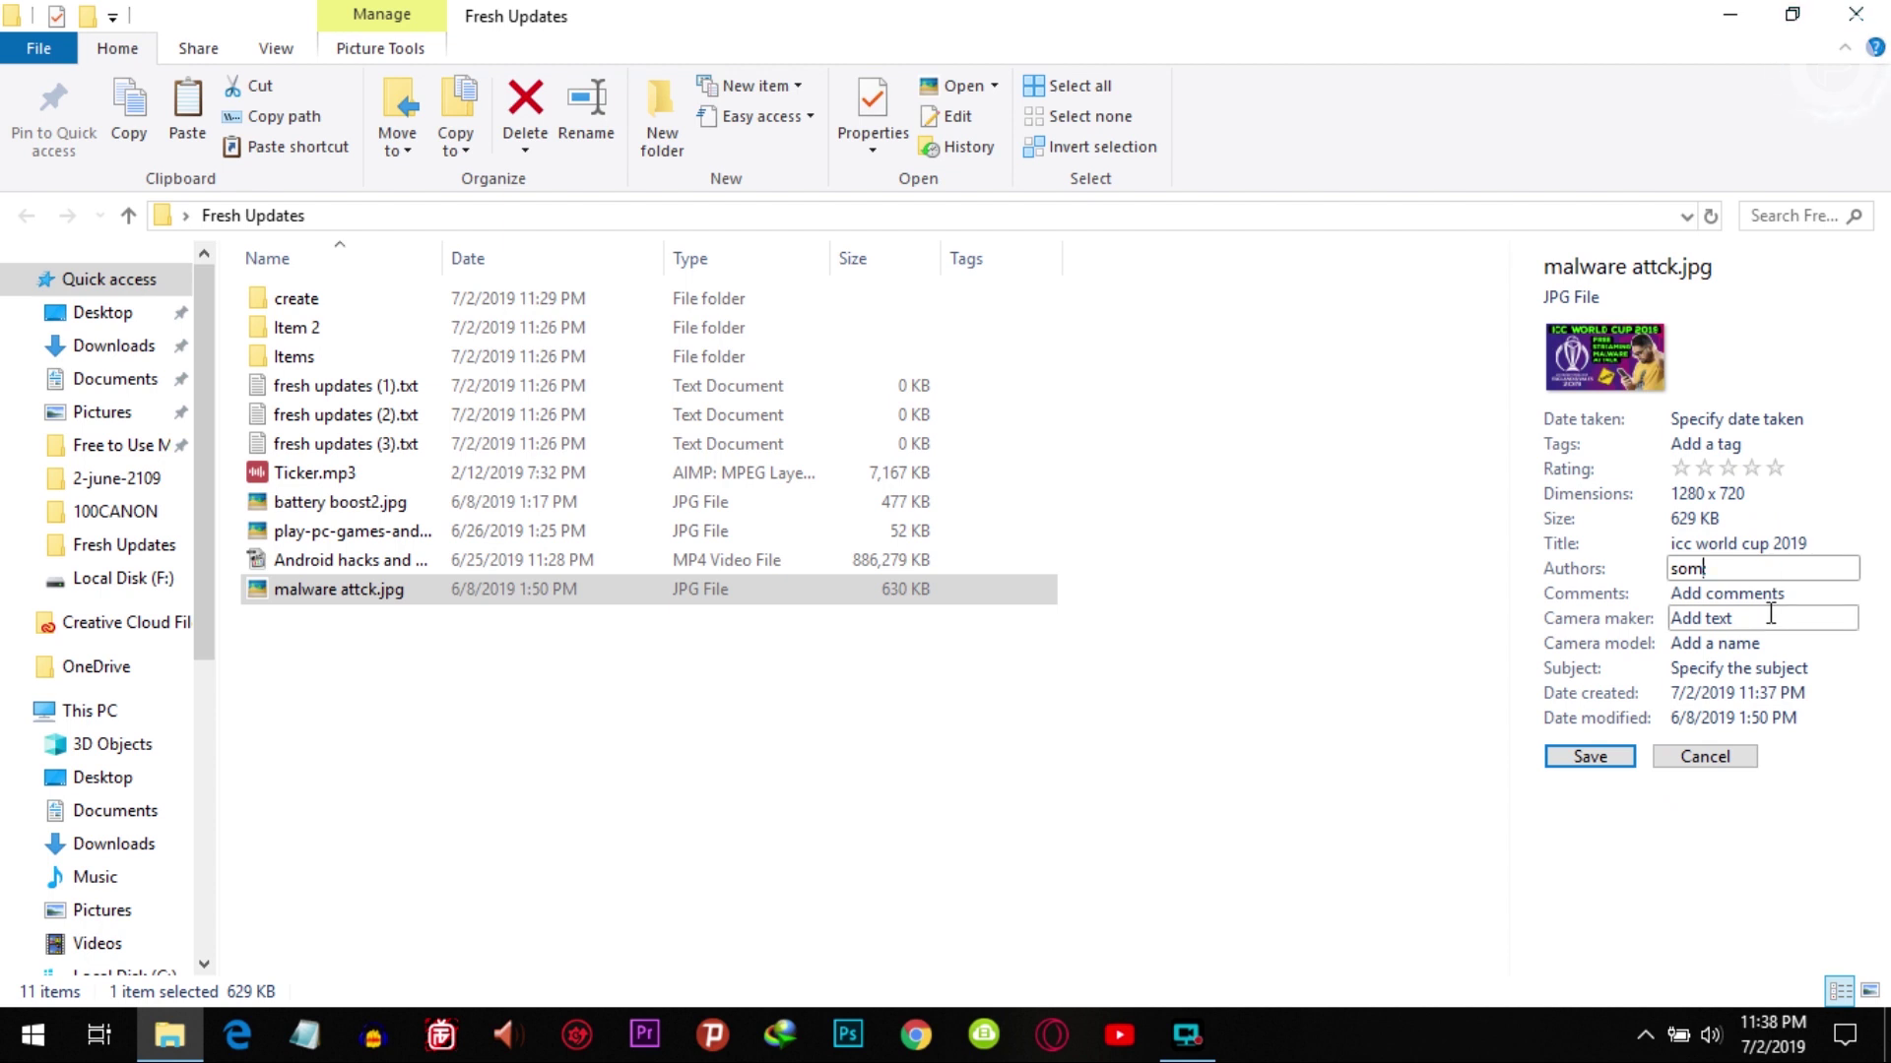
click(1745, 667)
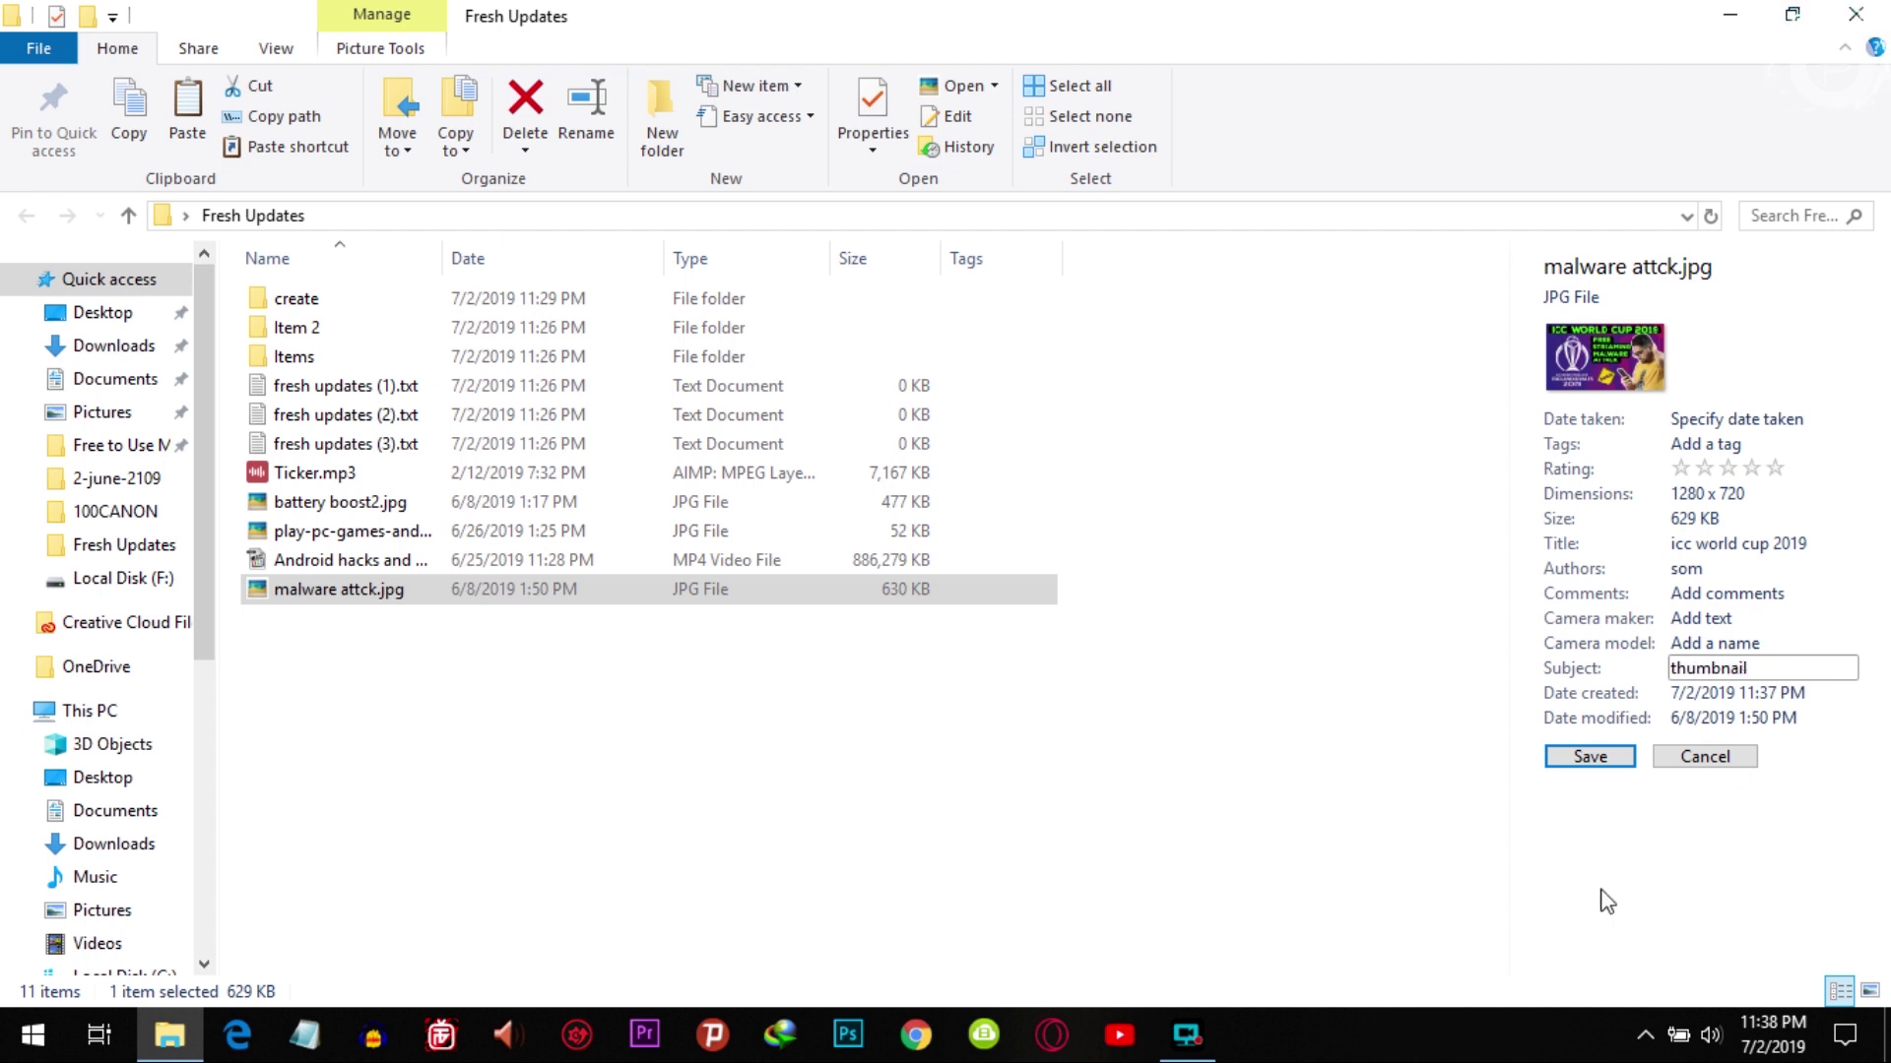
text(thumbnail)
click(1590, 757)
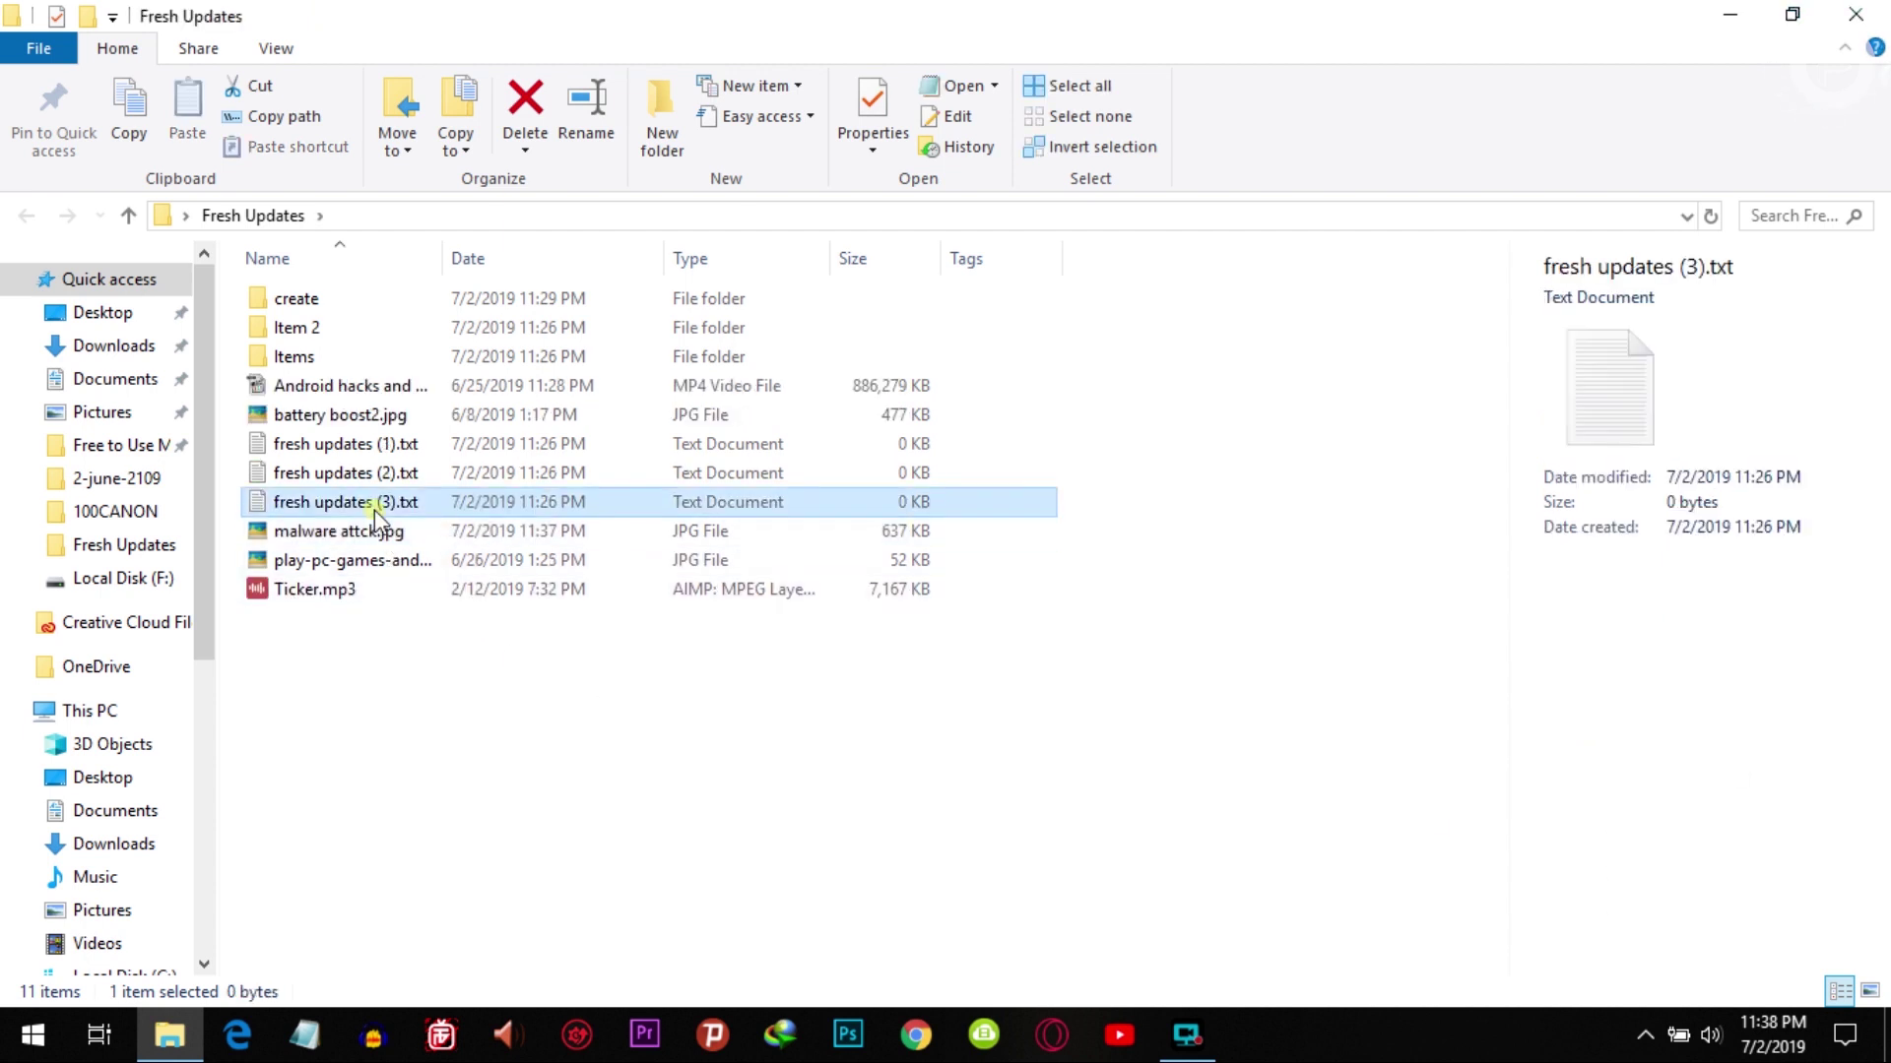
Examine the details pane for malware attck.jpg, the Android hacks video, fresh updates (1).txt and Ticker.mp3, including the track's editable properties.
click(370, 537)
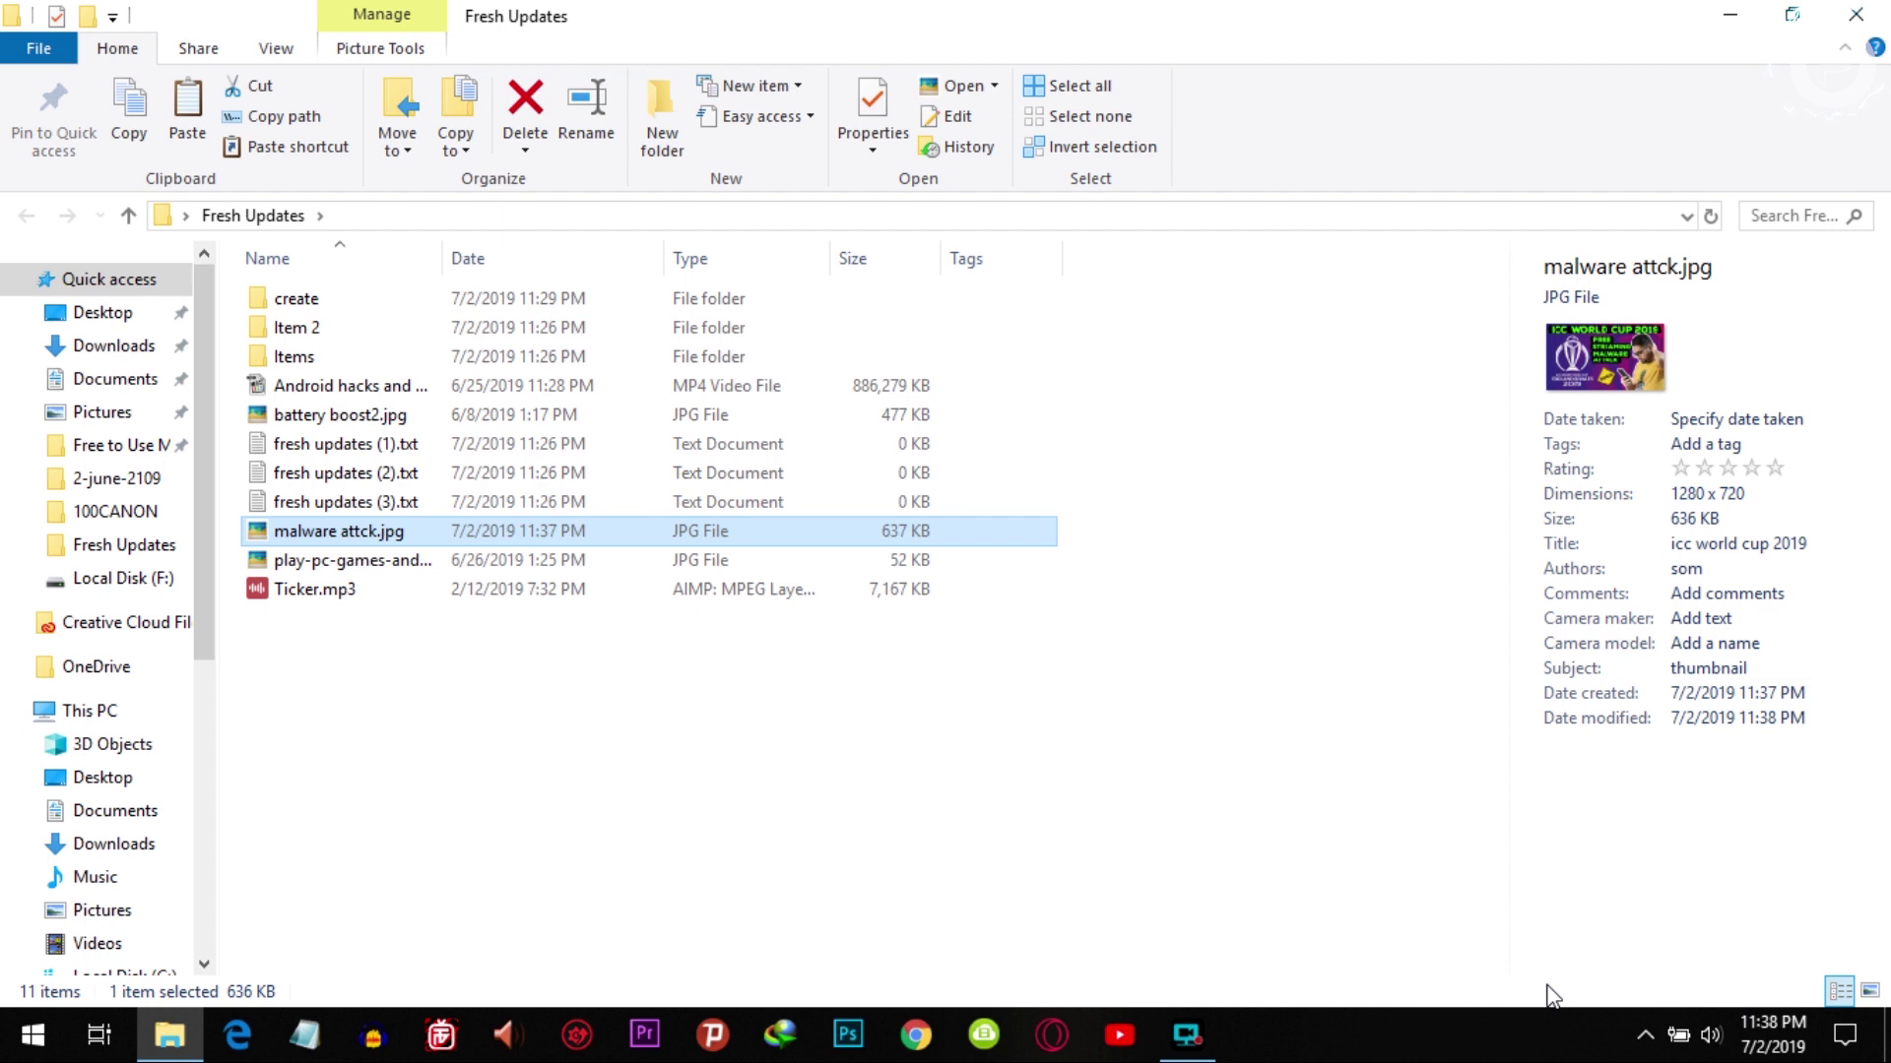
click(350, 385)
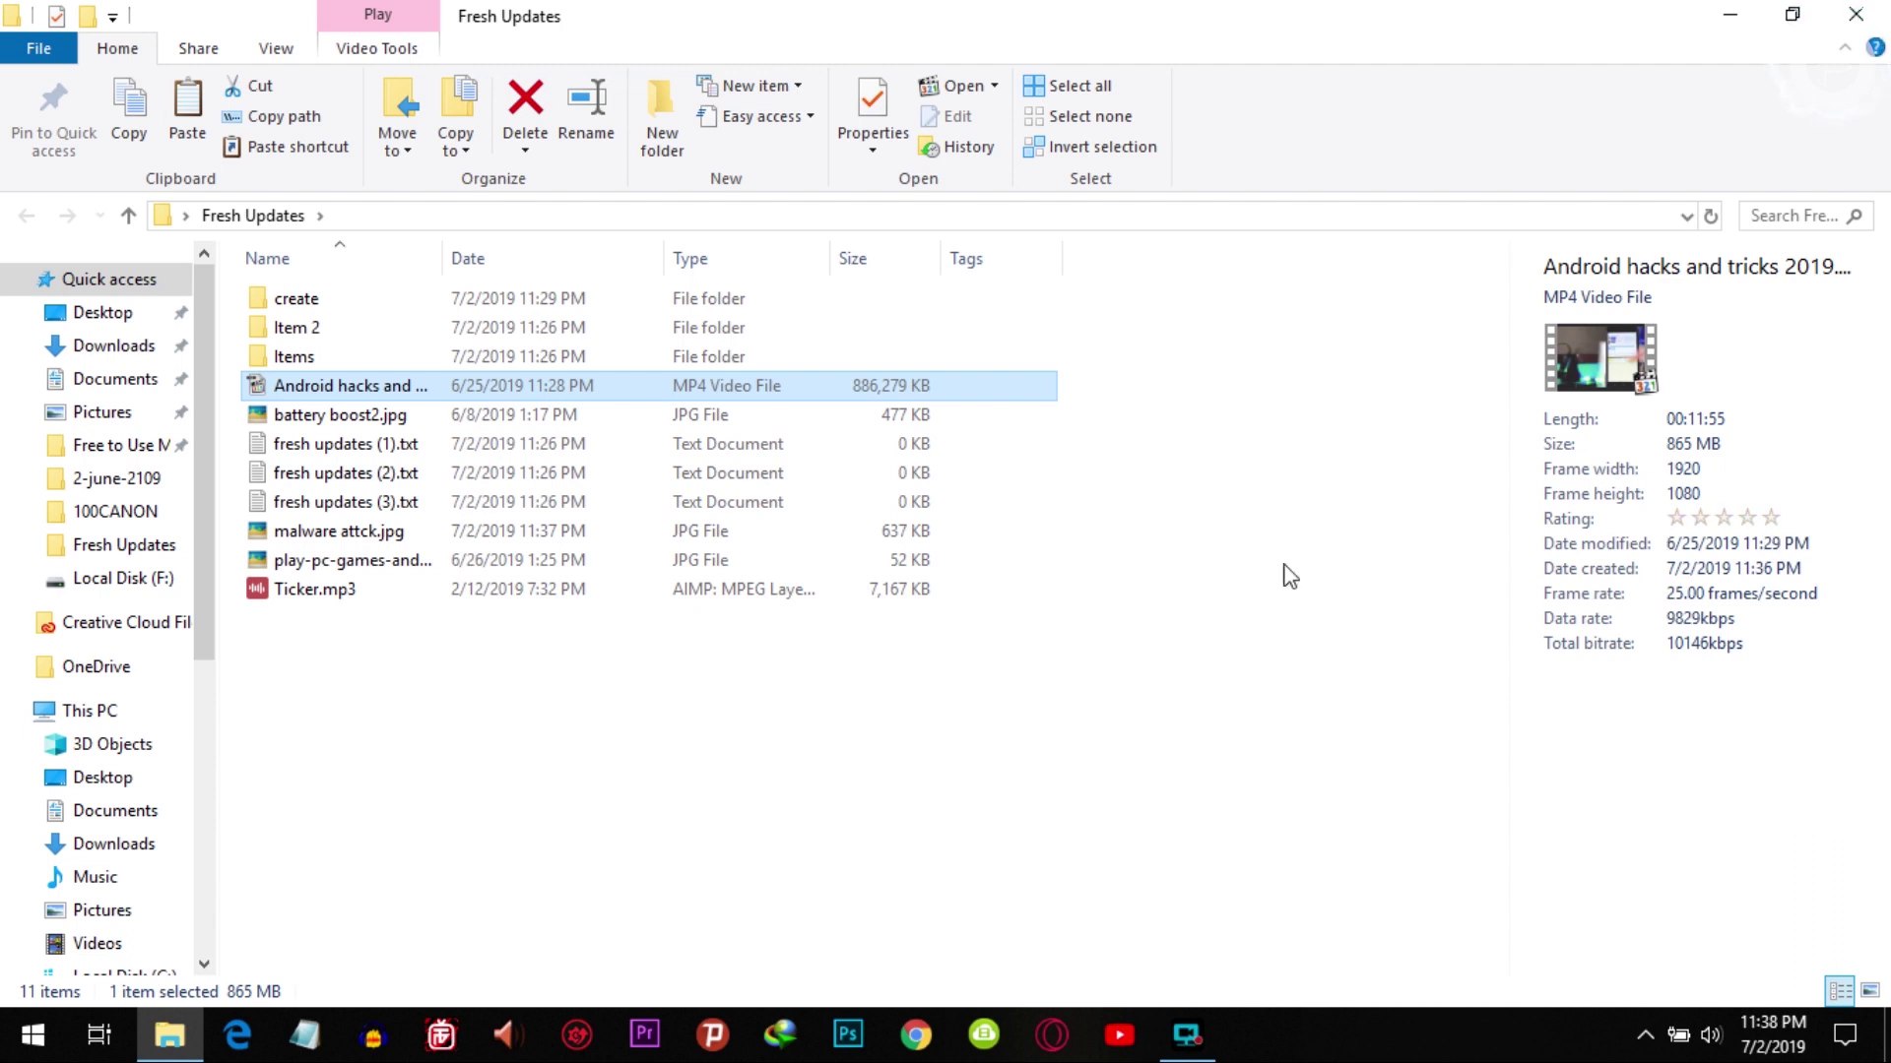
click(374, 443)
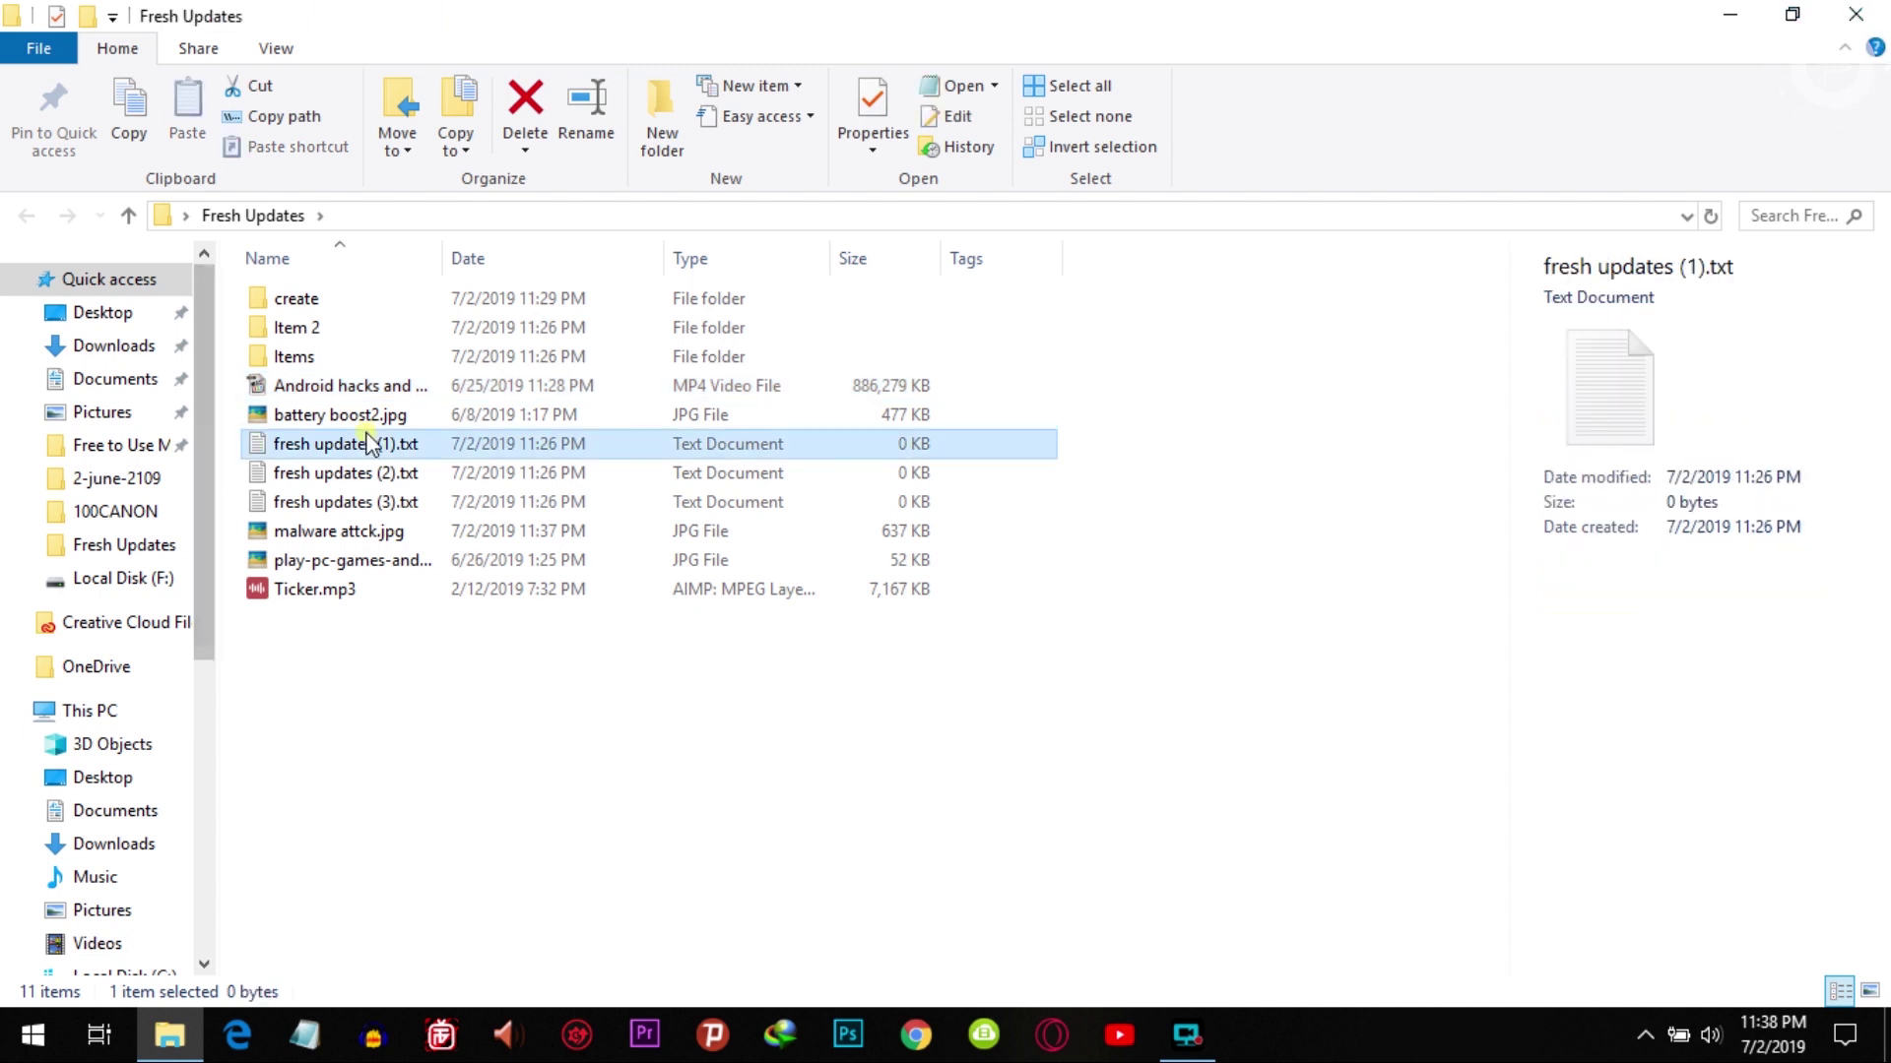
click(344, 571)
click(338, 591)
click(1758, 652)
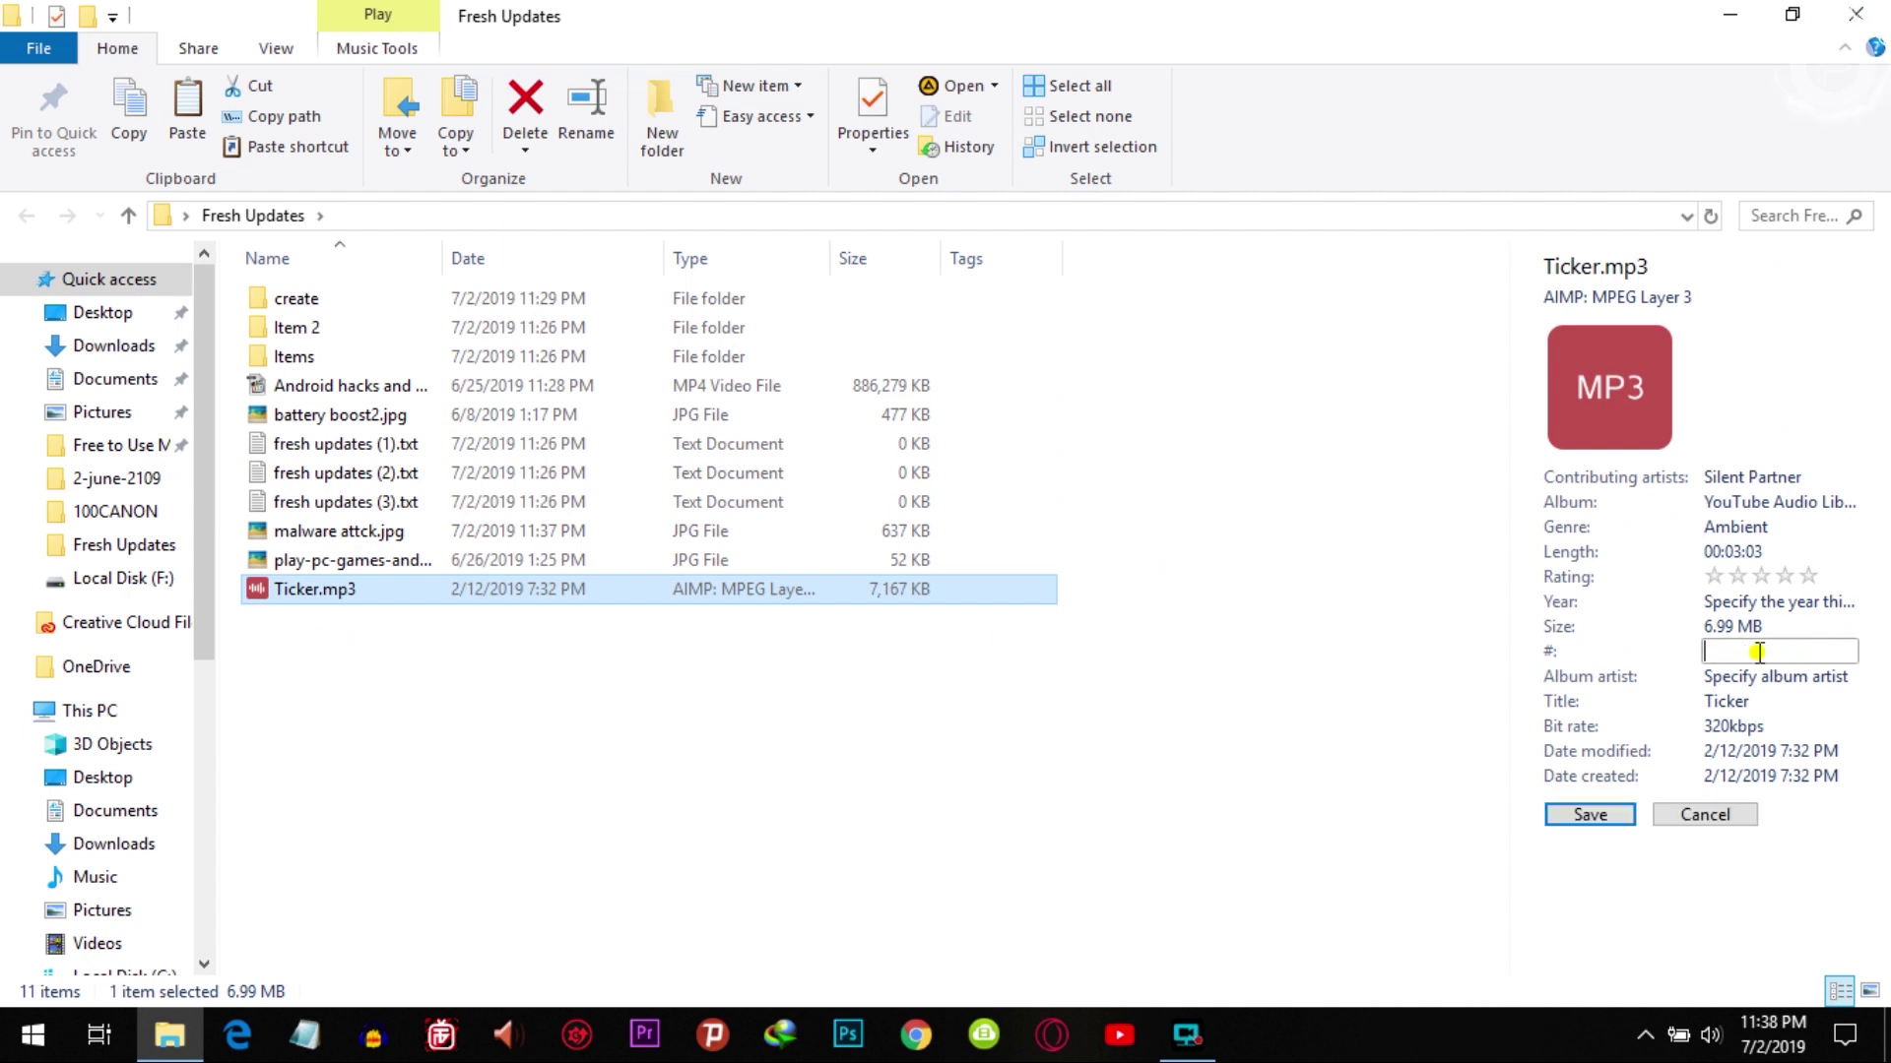
click(1769, 697)
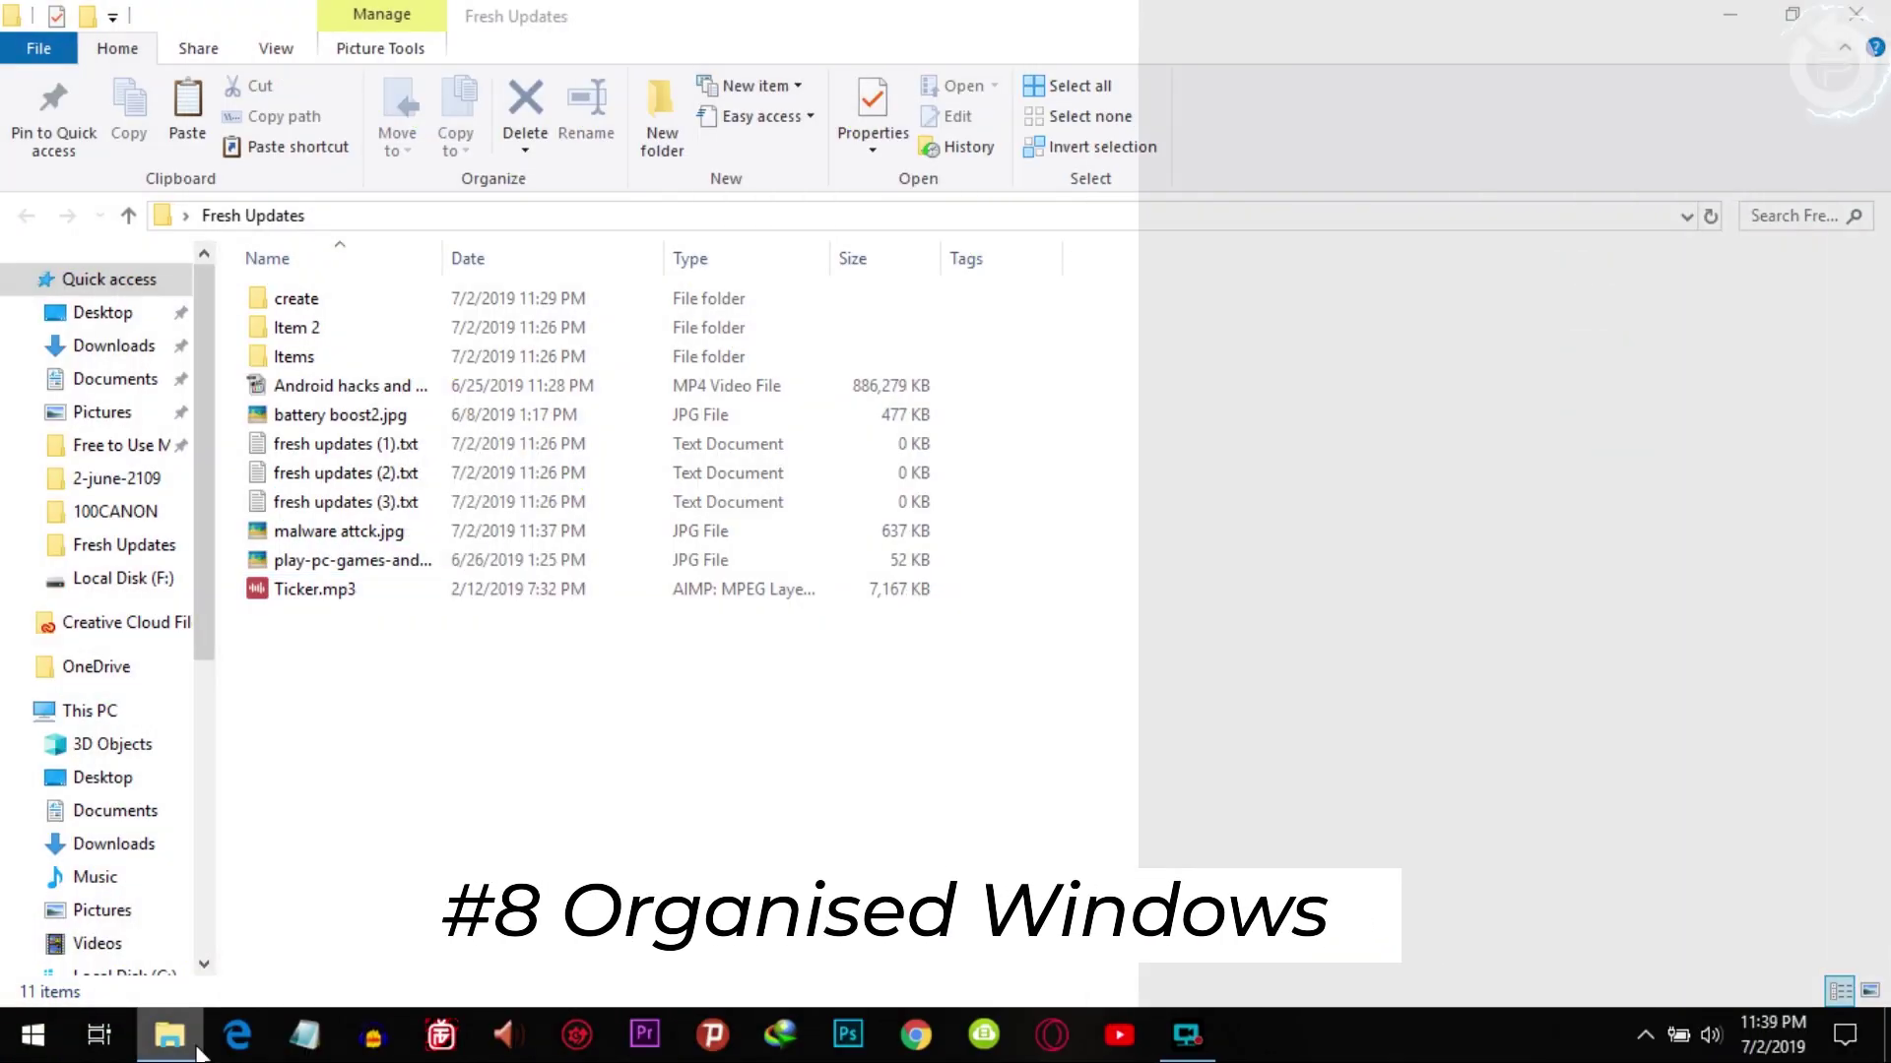
Open a second File Explorer window at This PC and arrange the open windows stacked.
right_click(170, 1034)
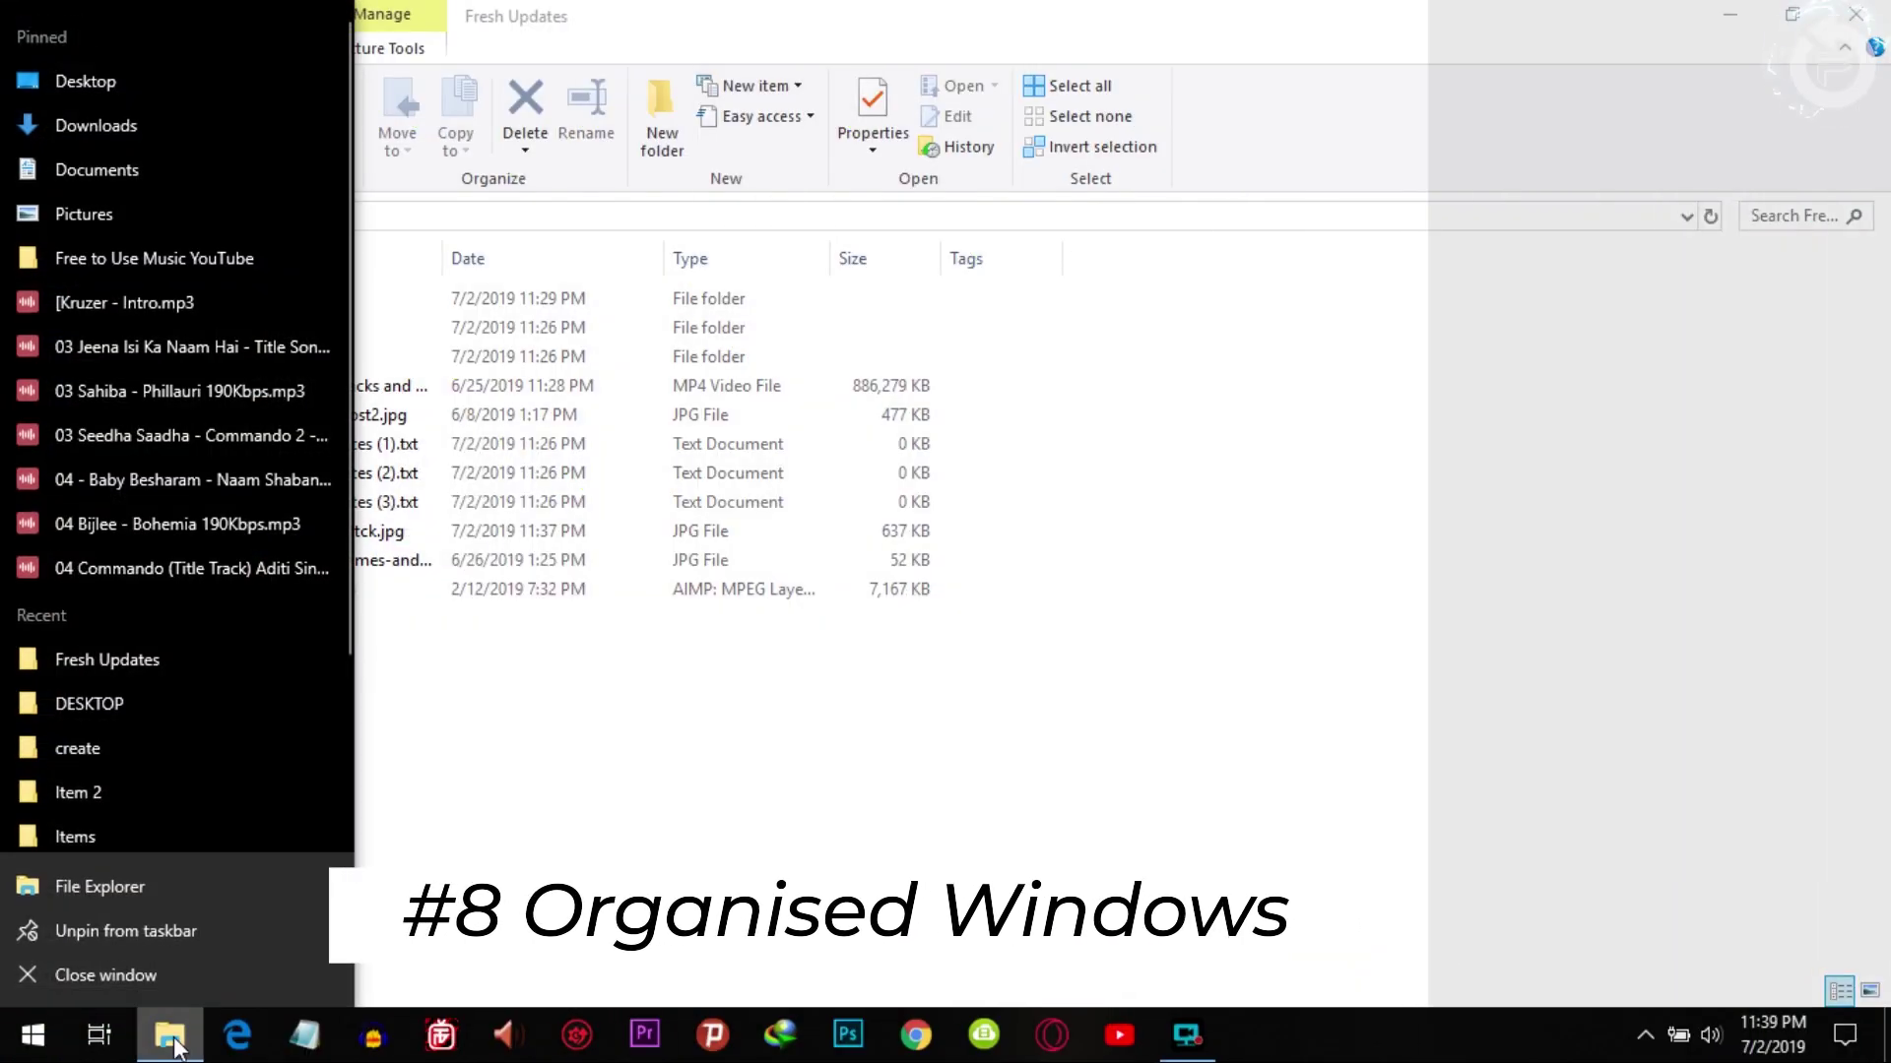
click(101, 887)
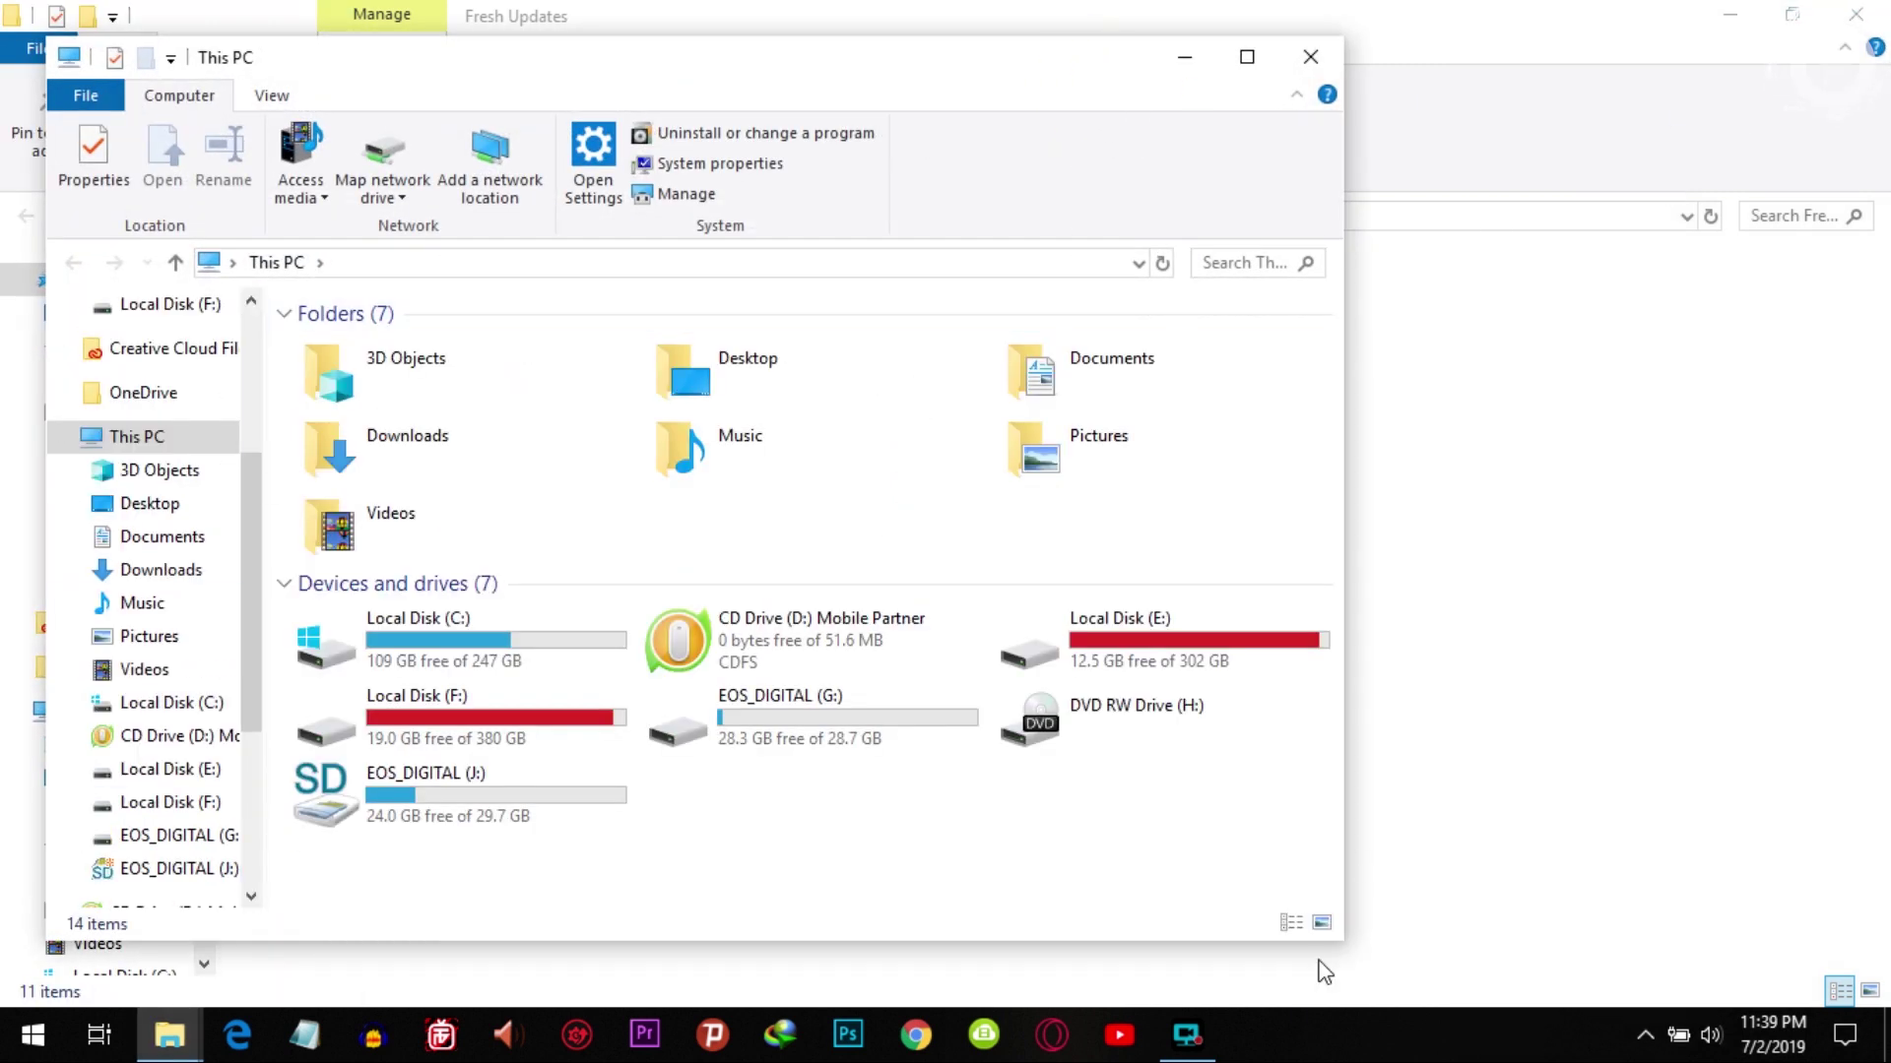
drag(825, 84, 1198, 105)
right_click(1358, 1054)
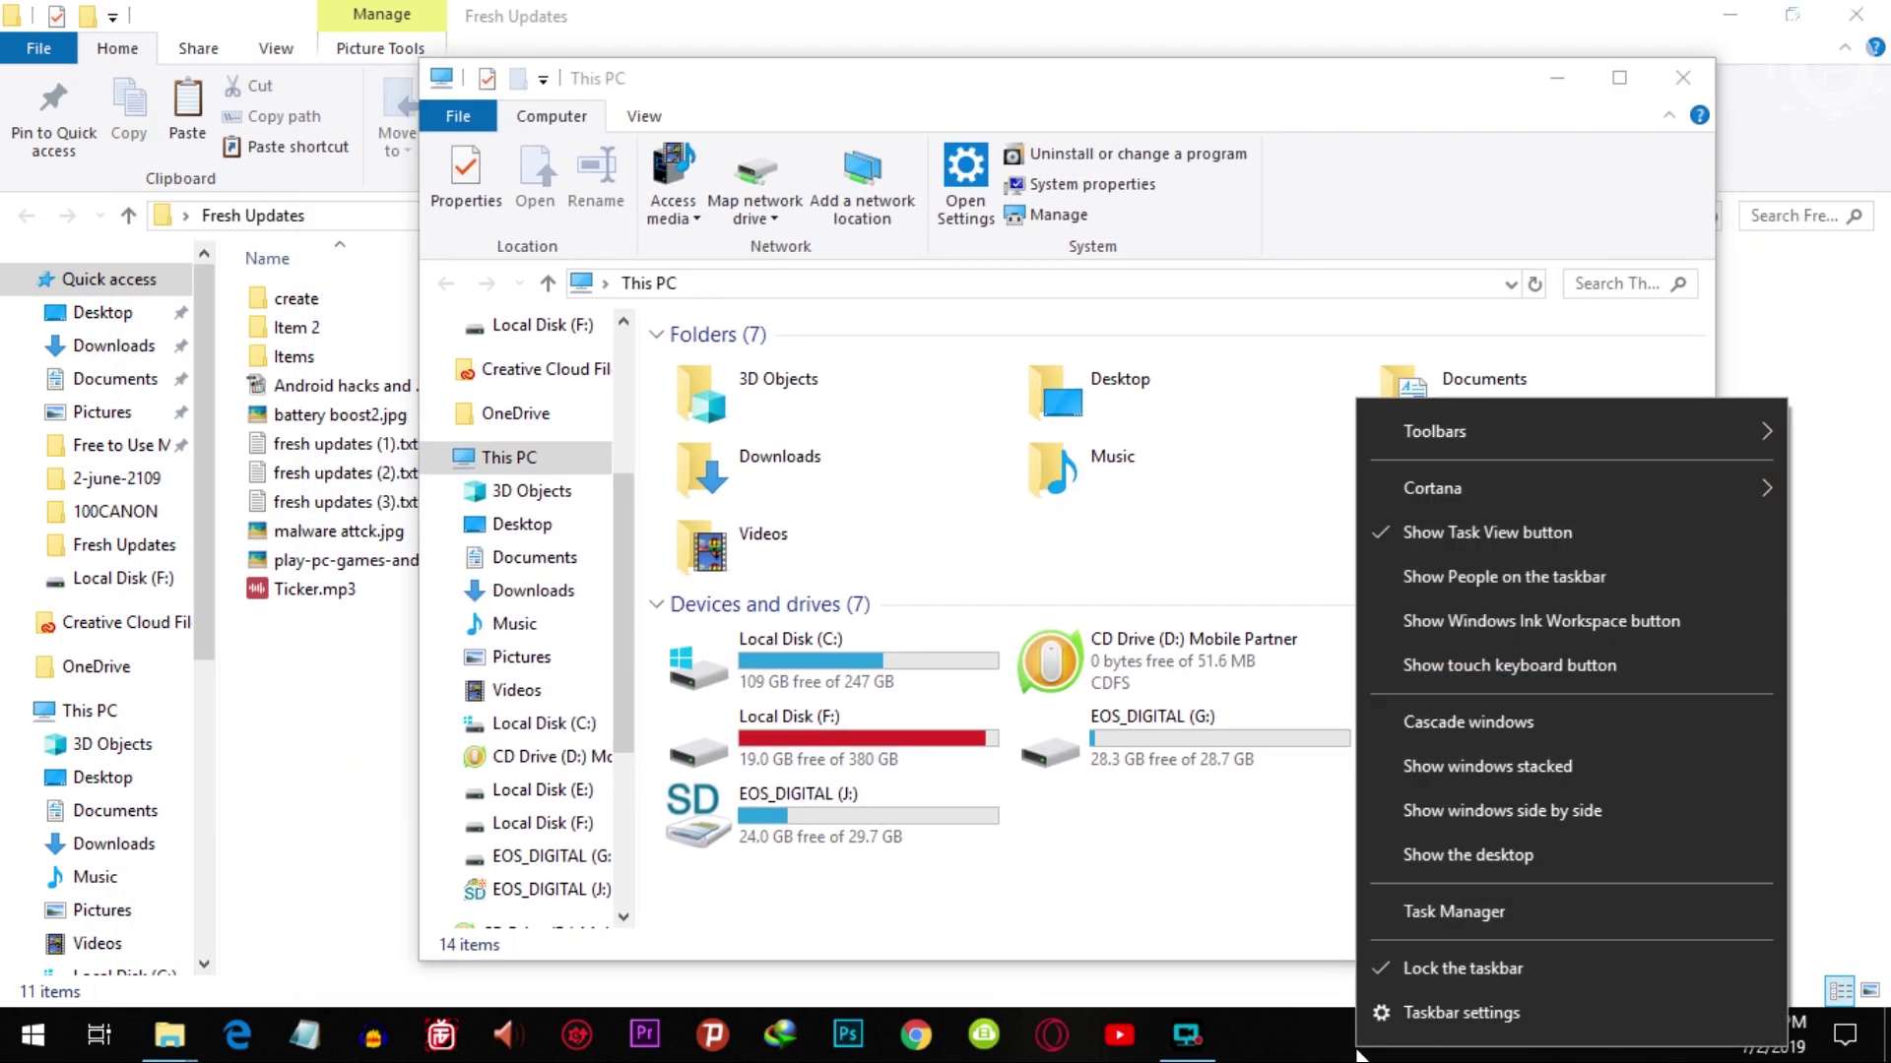
click(1546, 770)
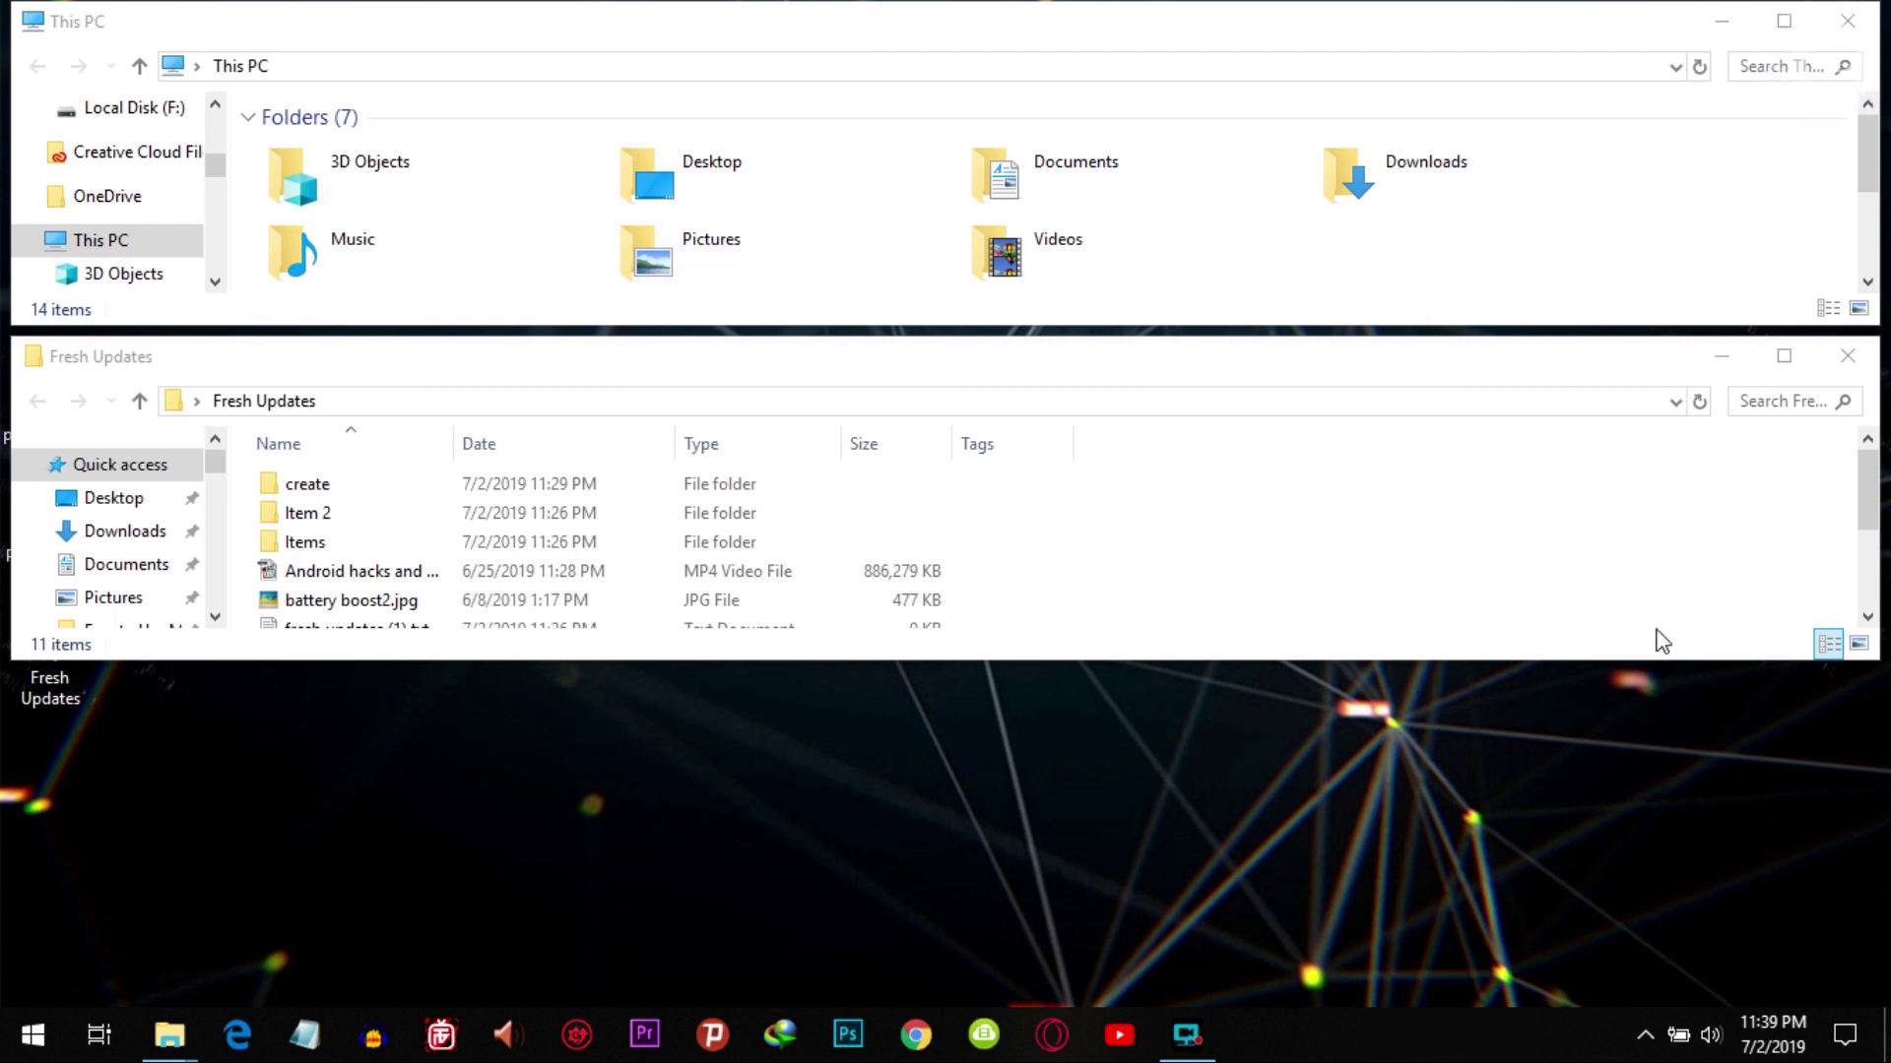
Arrange the This PC and Fresh Updates windows side by side and widen both to fill the desktop, with Fresh Updates overlapping slightly.
right_click(1327, 1039)
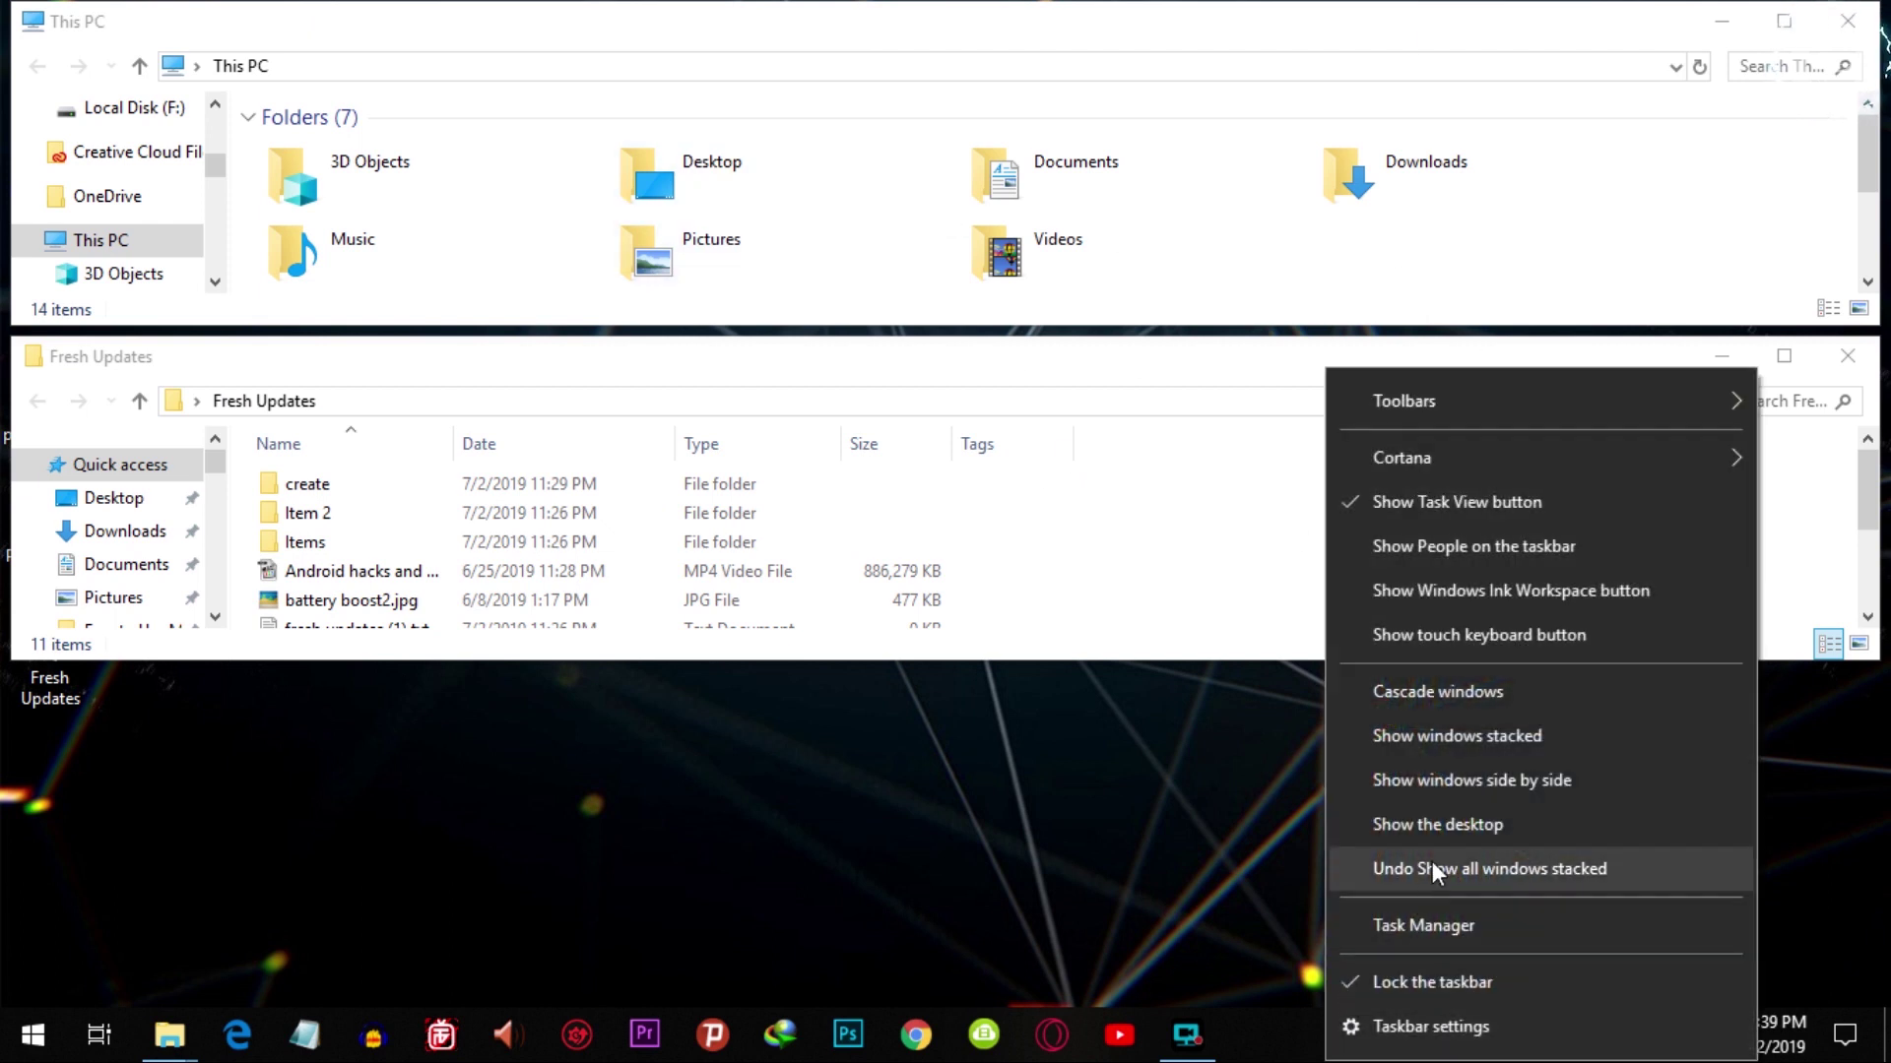
click(1498, 782)
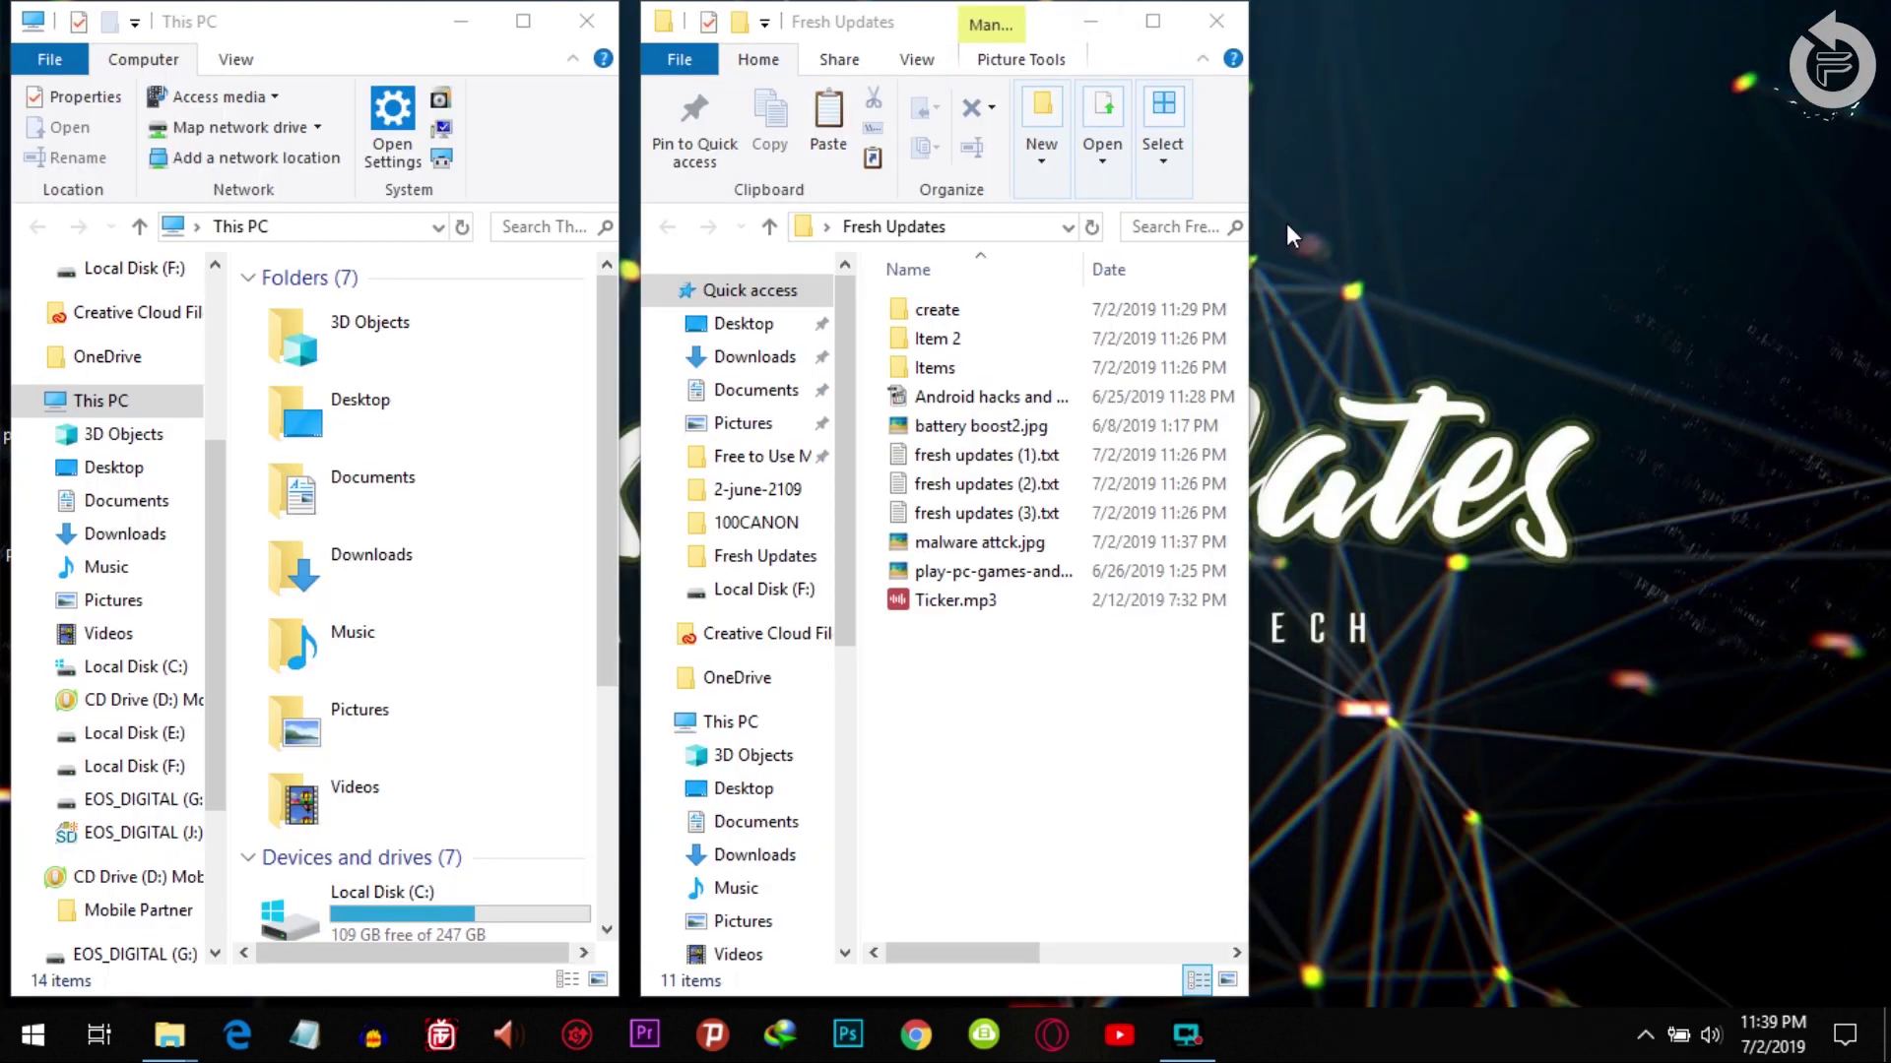
drag(1248, 293, 1744, 287)
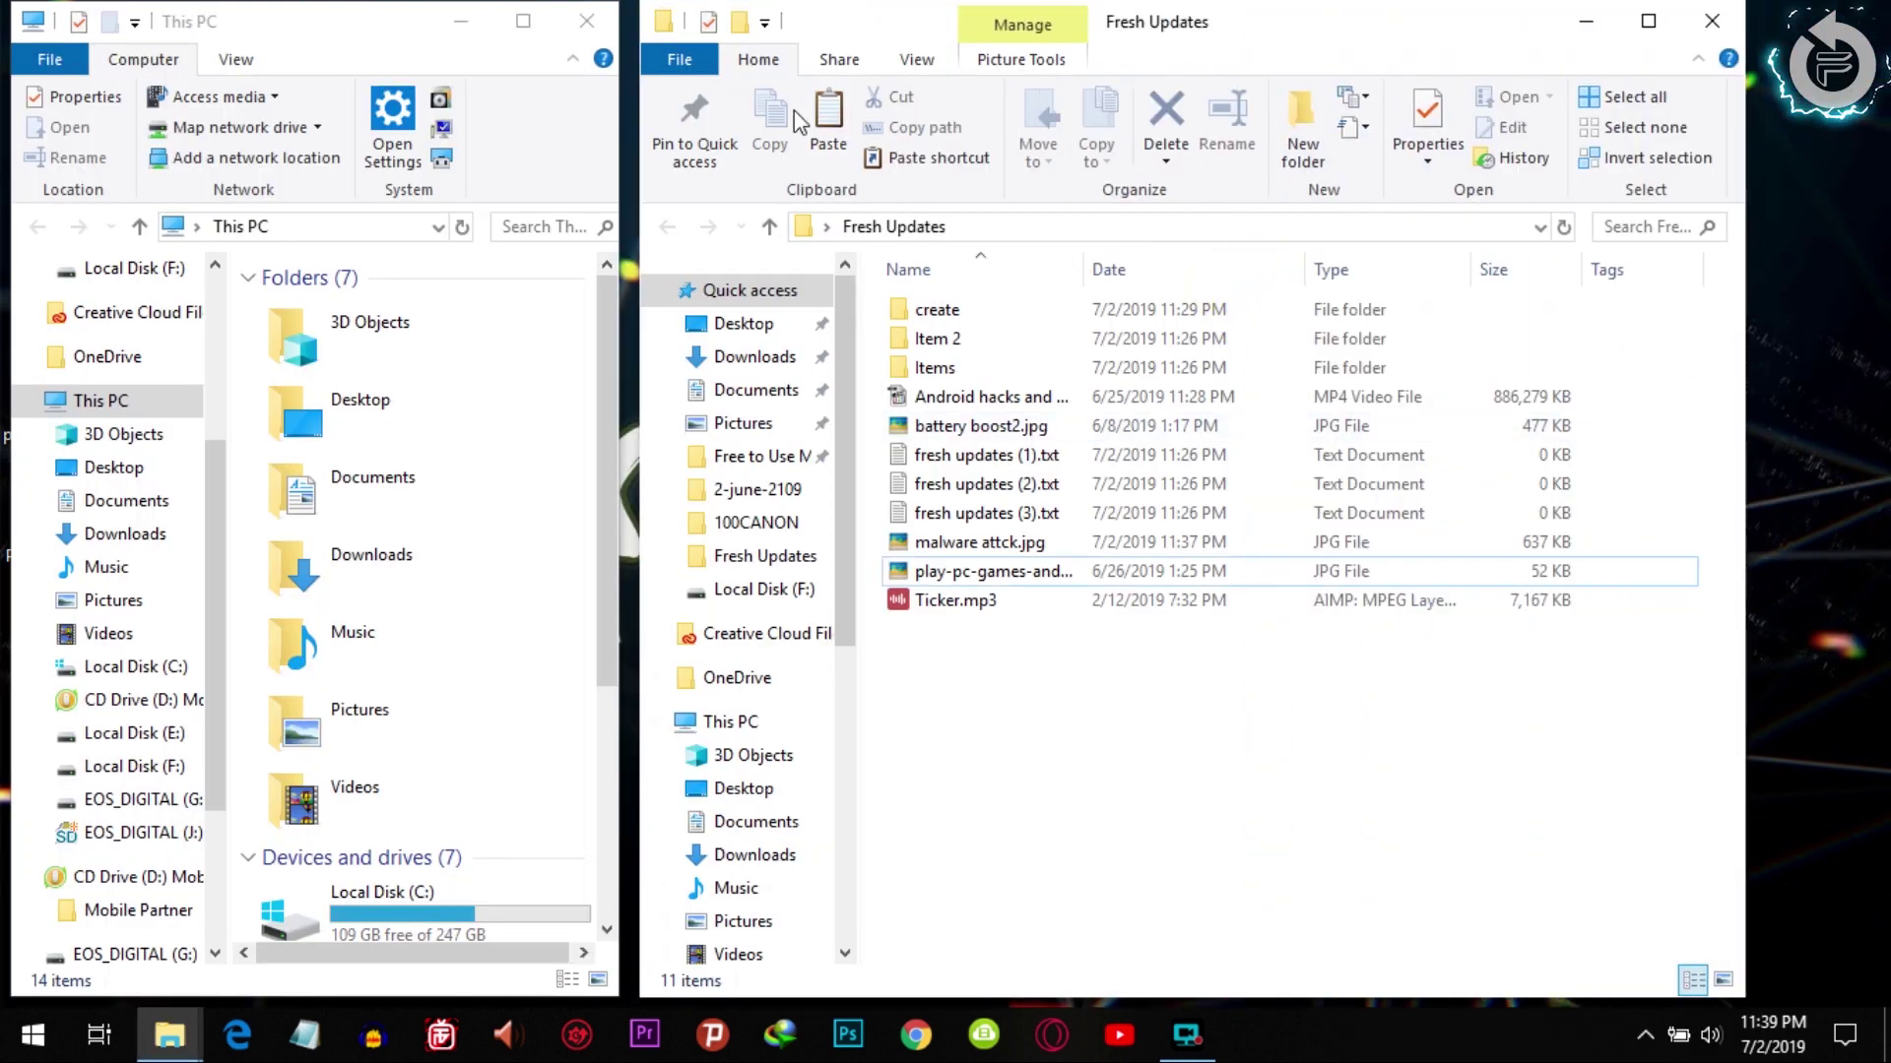
drag(869, 30, 1194, 33)
drag(623, 255, 927, 255)
click(1724, 15)
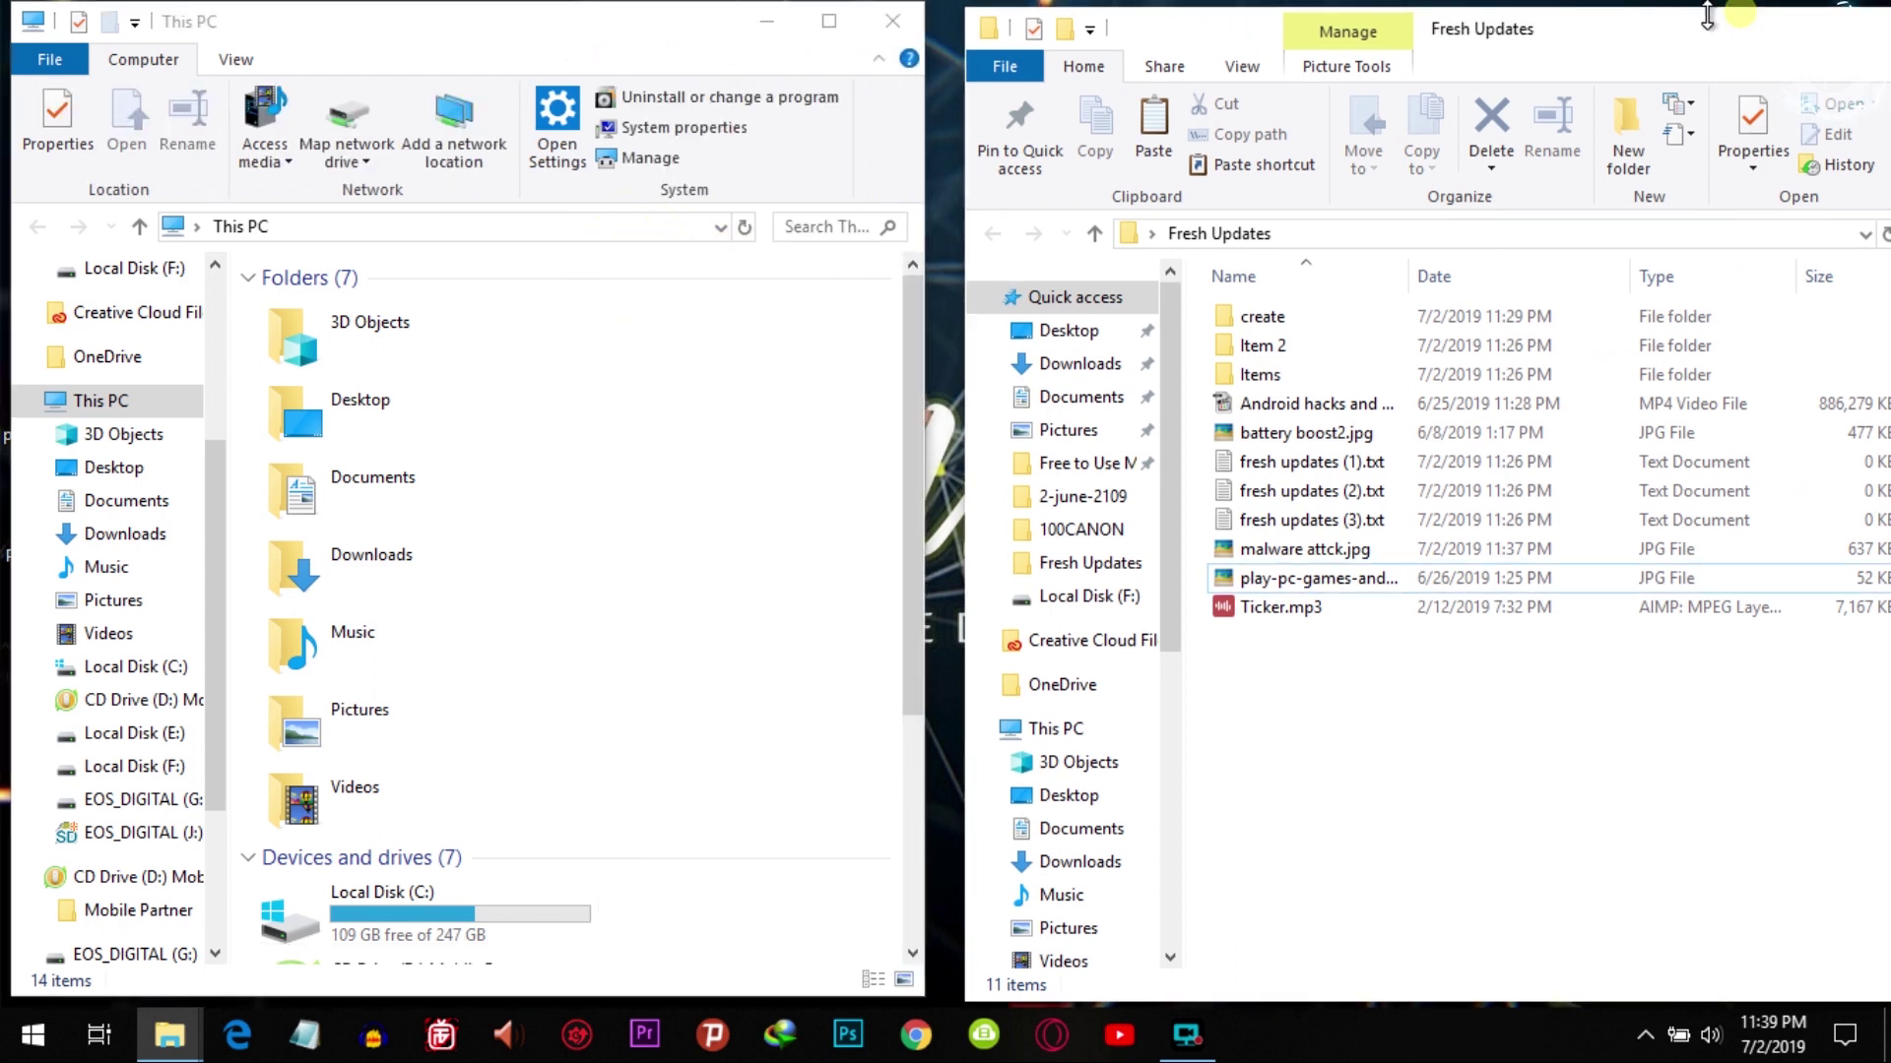
drag(1703, 47, 1588, 56)
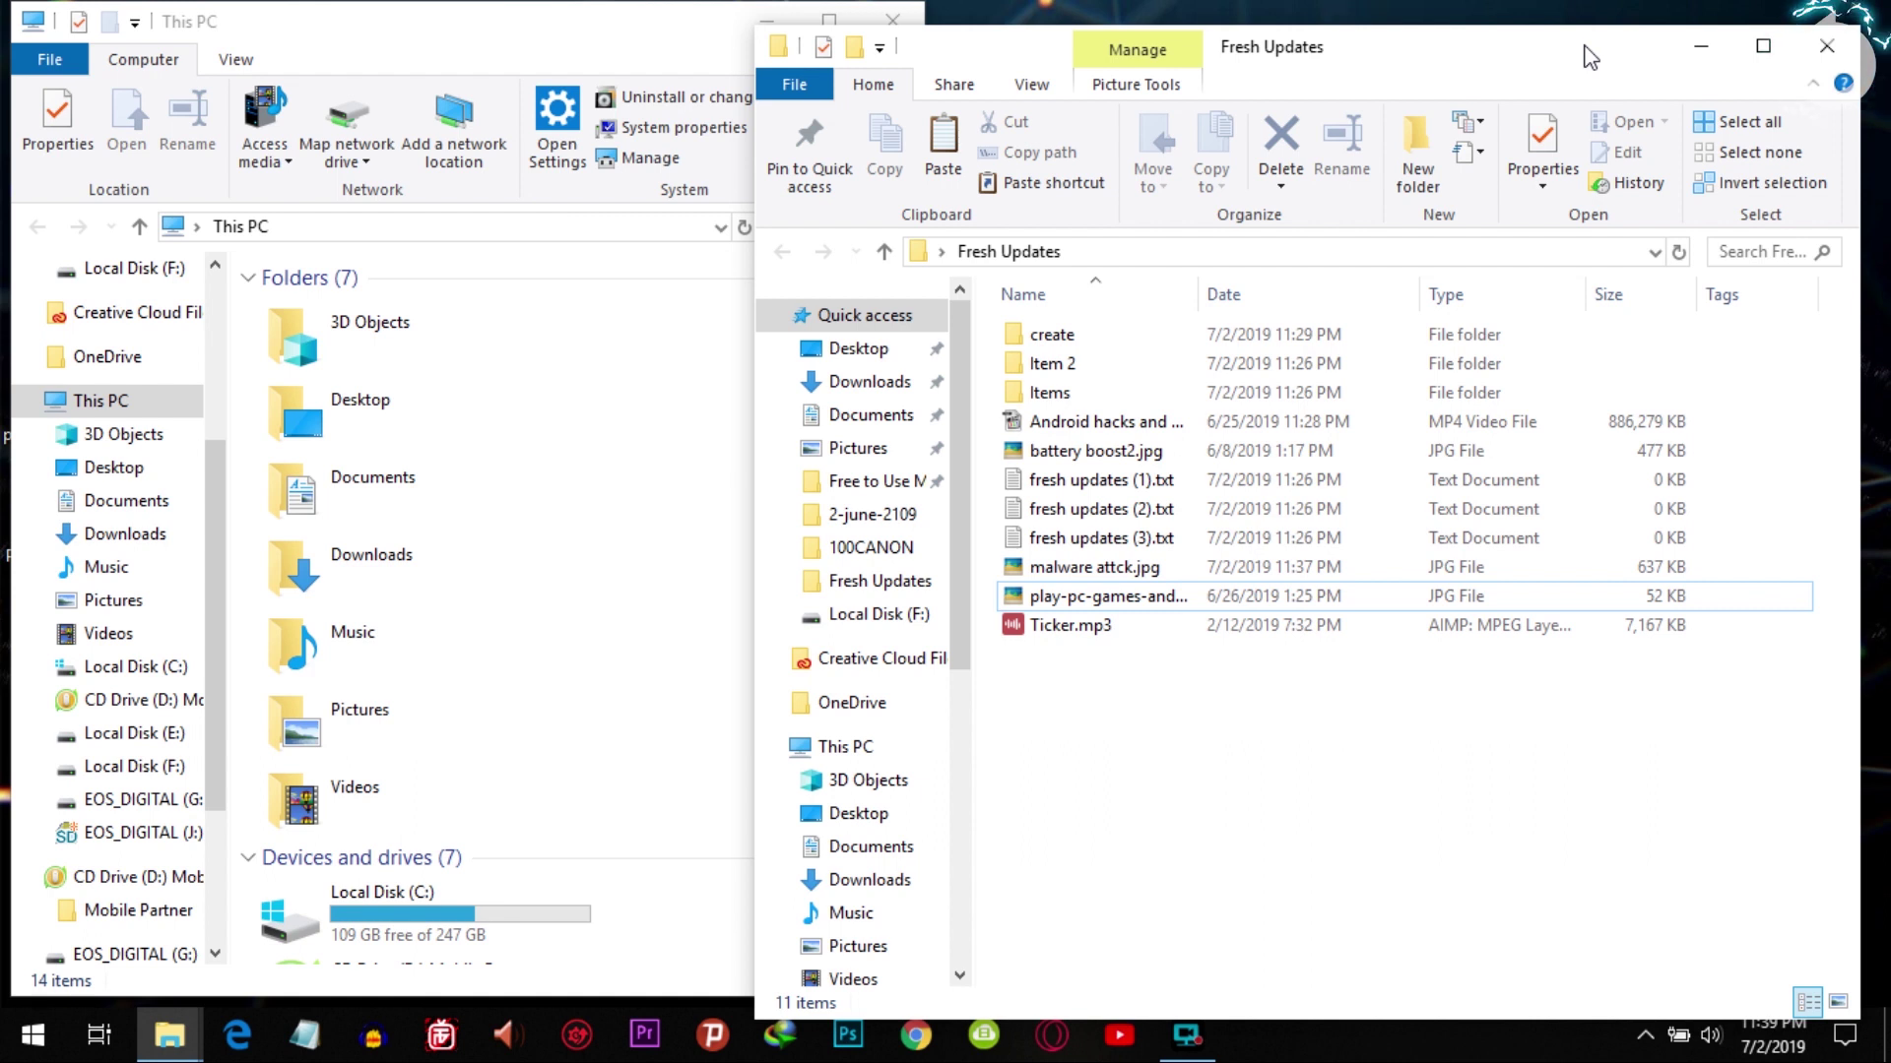
drag(1587, 58, 1592, 36)
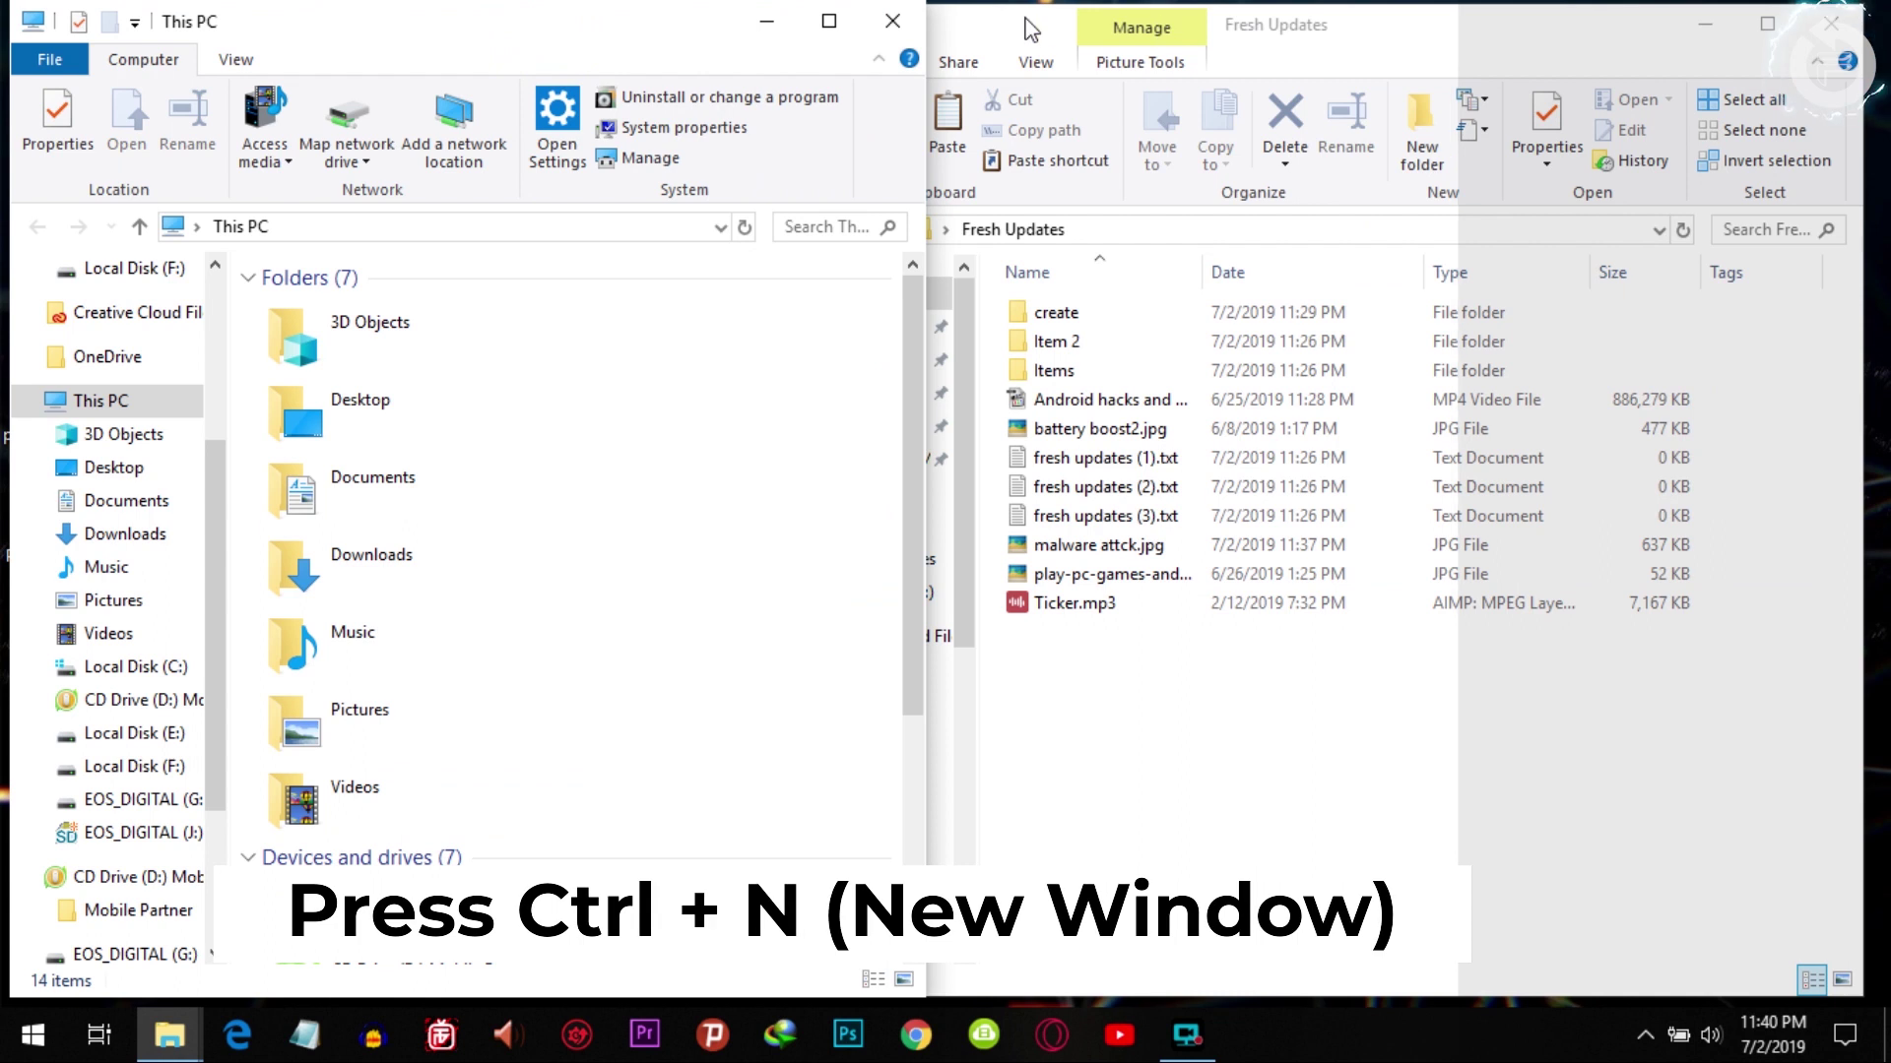
Open a duplicate window of the Fresh Updates folder, move it over the other windows and close it.
click(1029, 29)
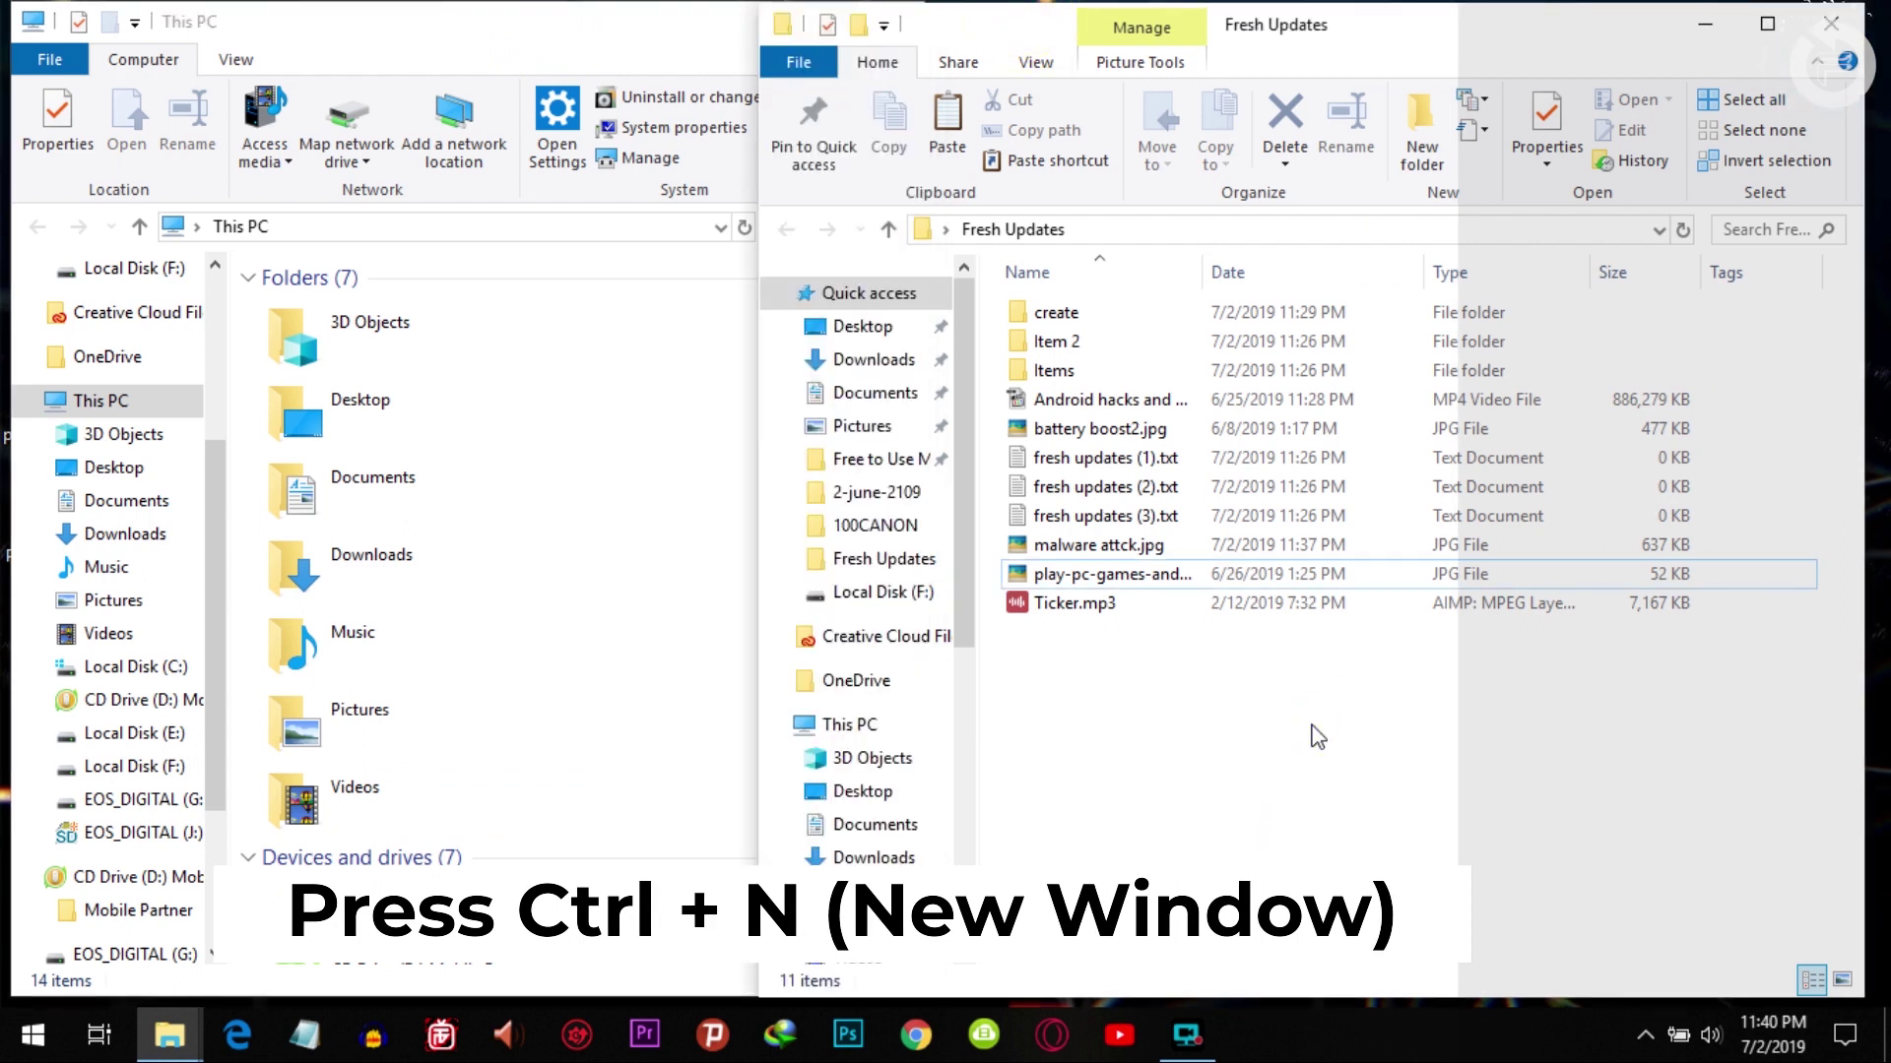
key(ctrl+n)
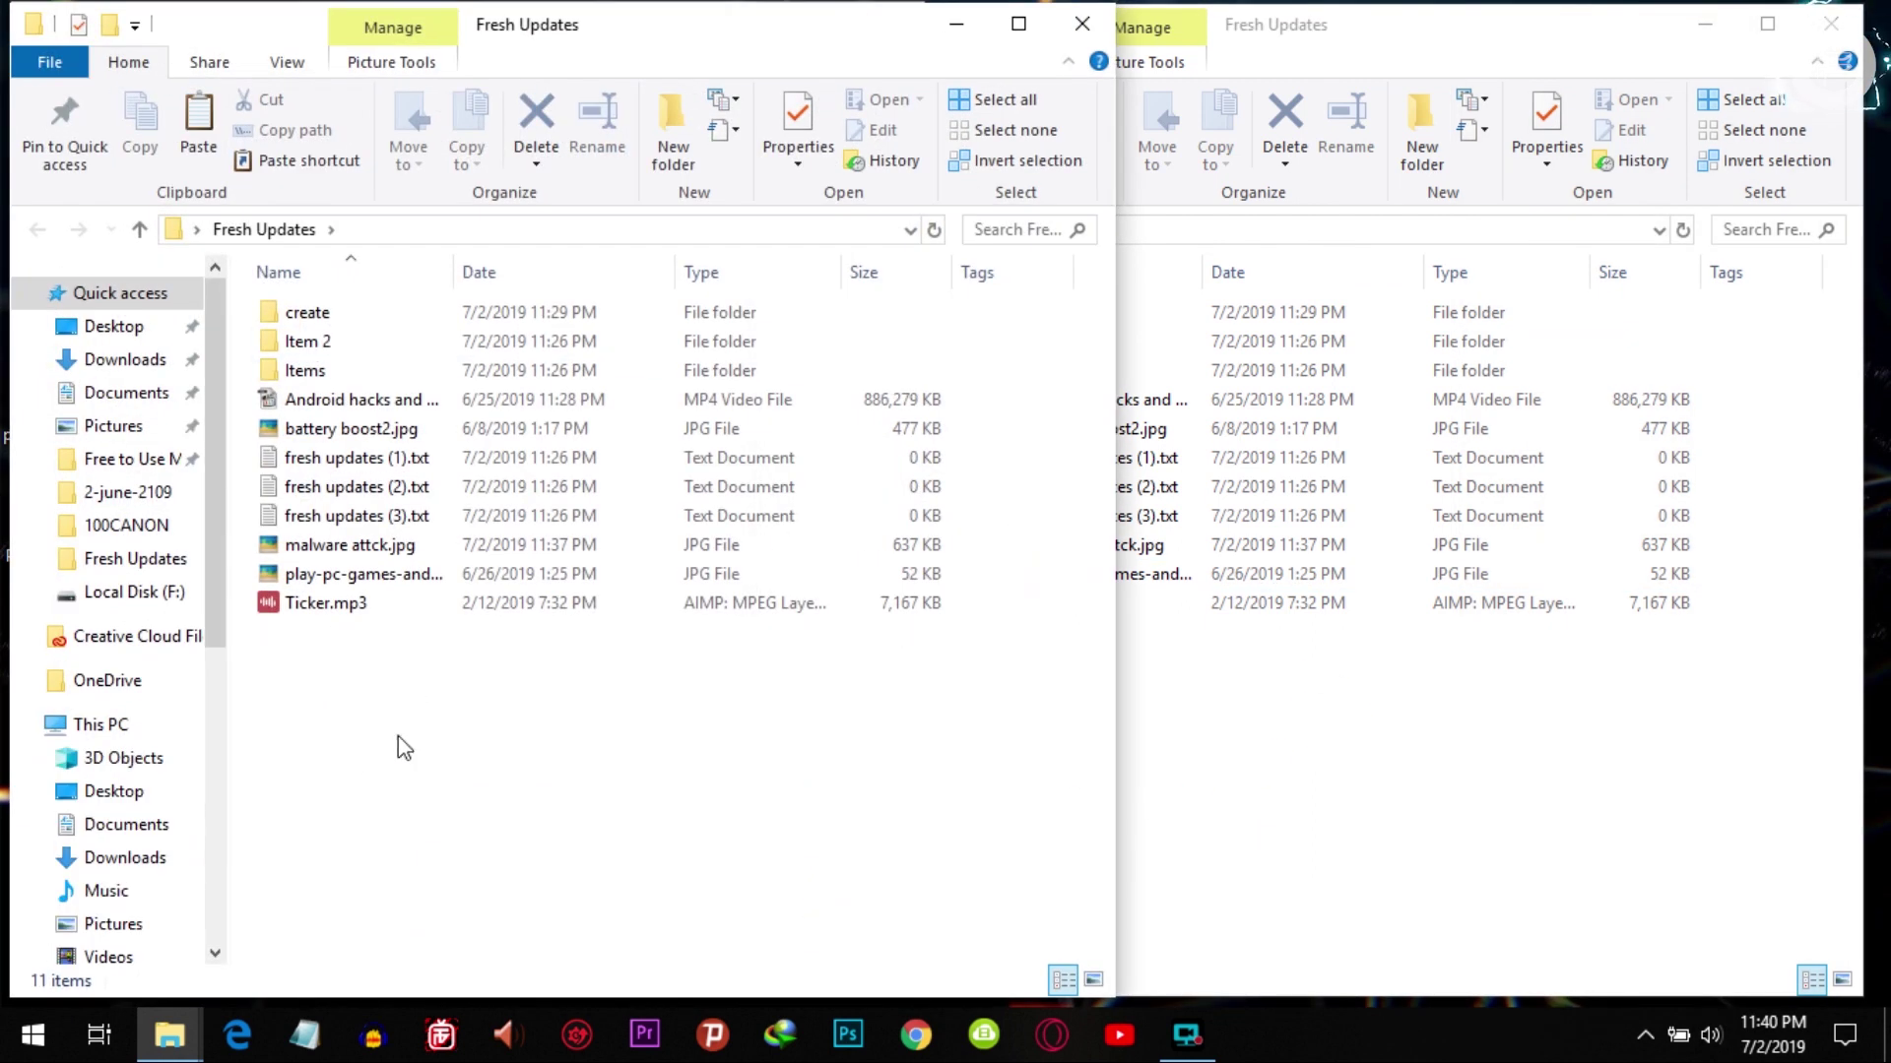
drag(713, 29, 947, 84)
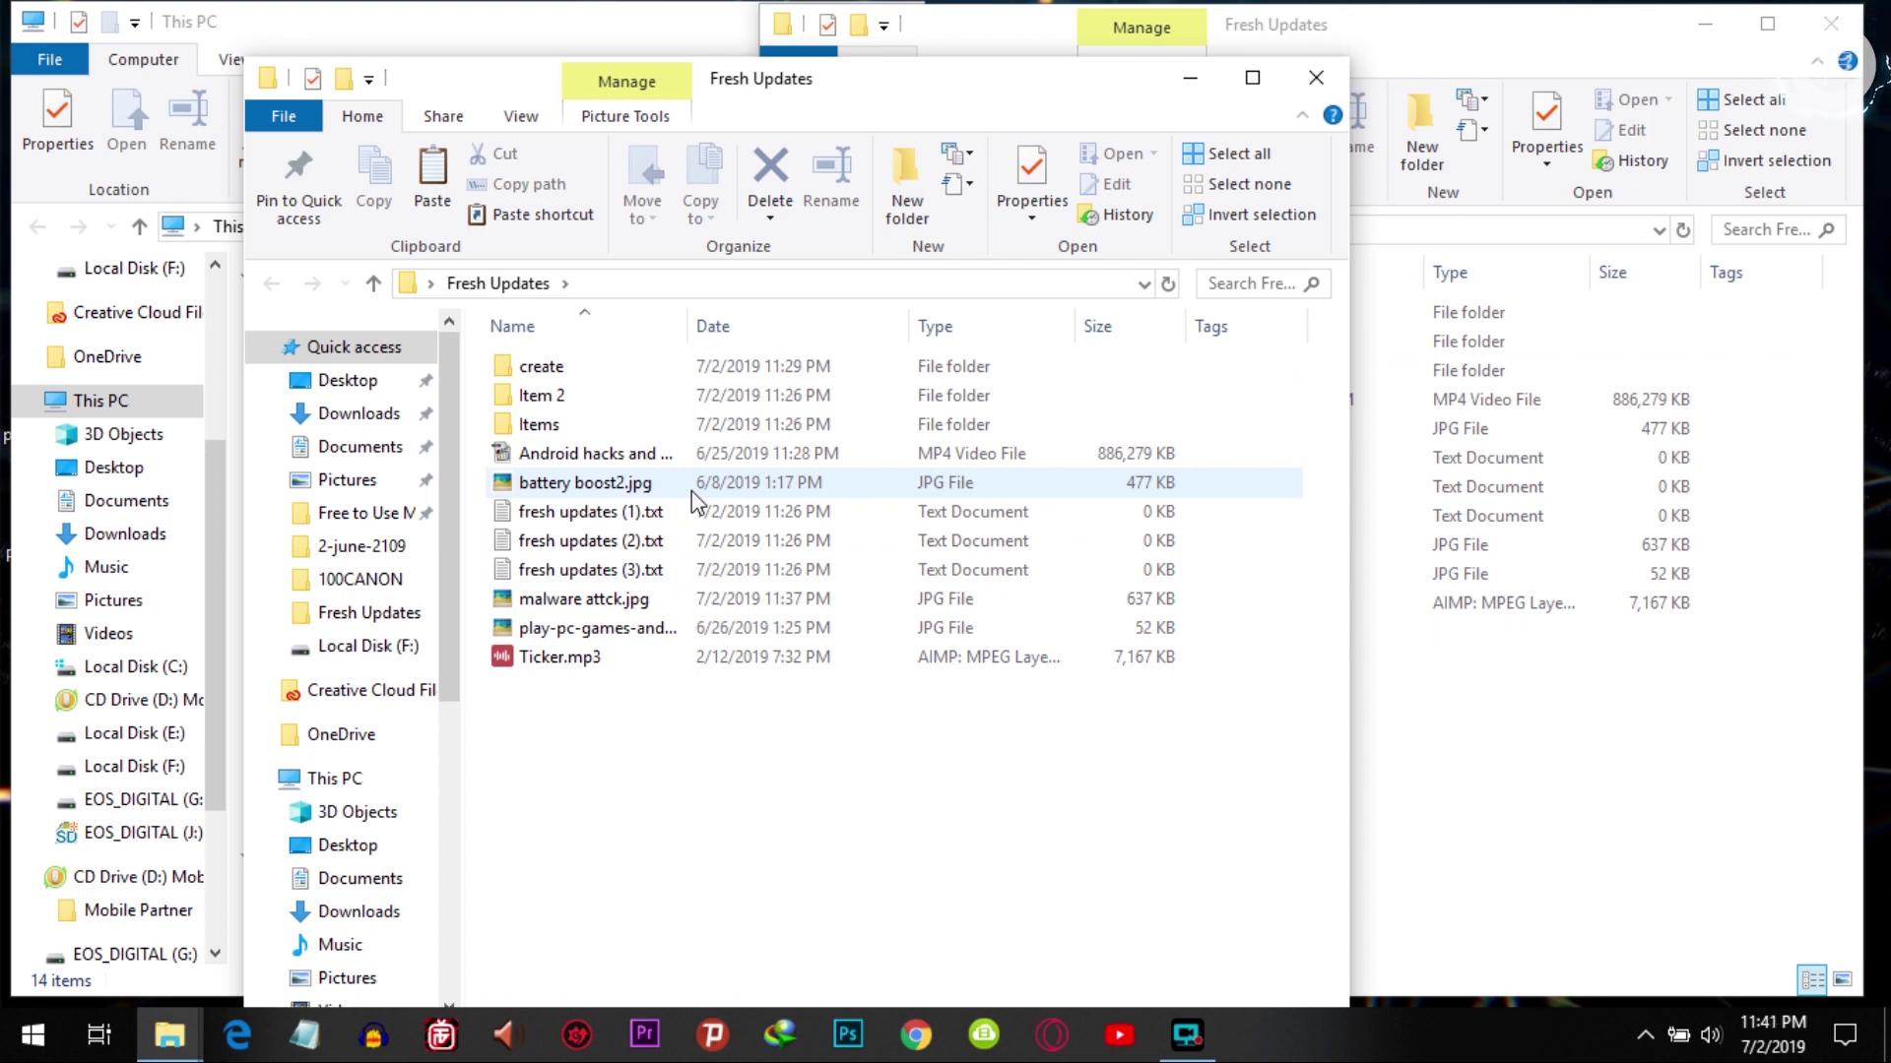
key(ctrl+w)
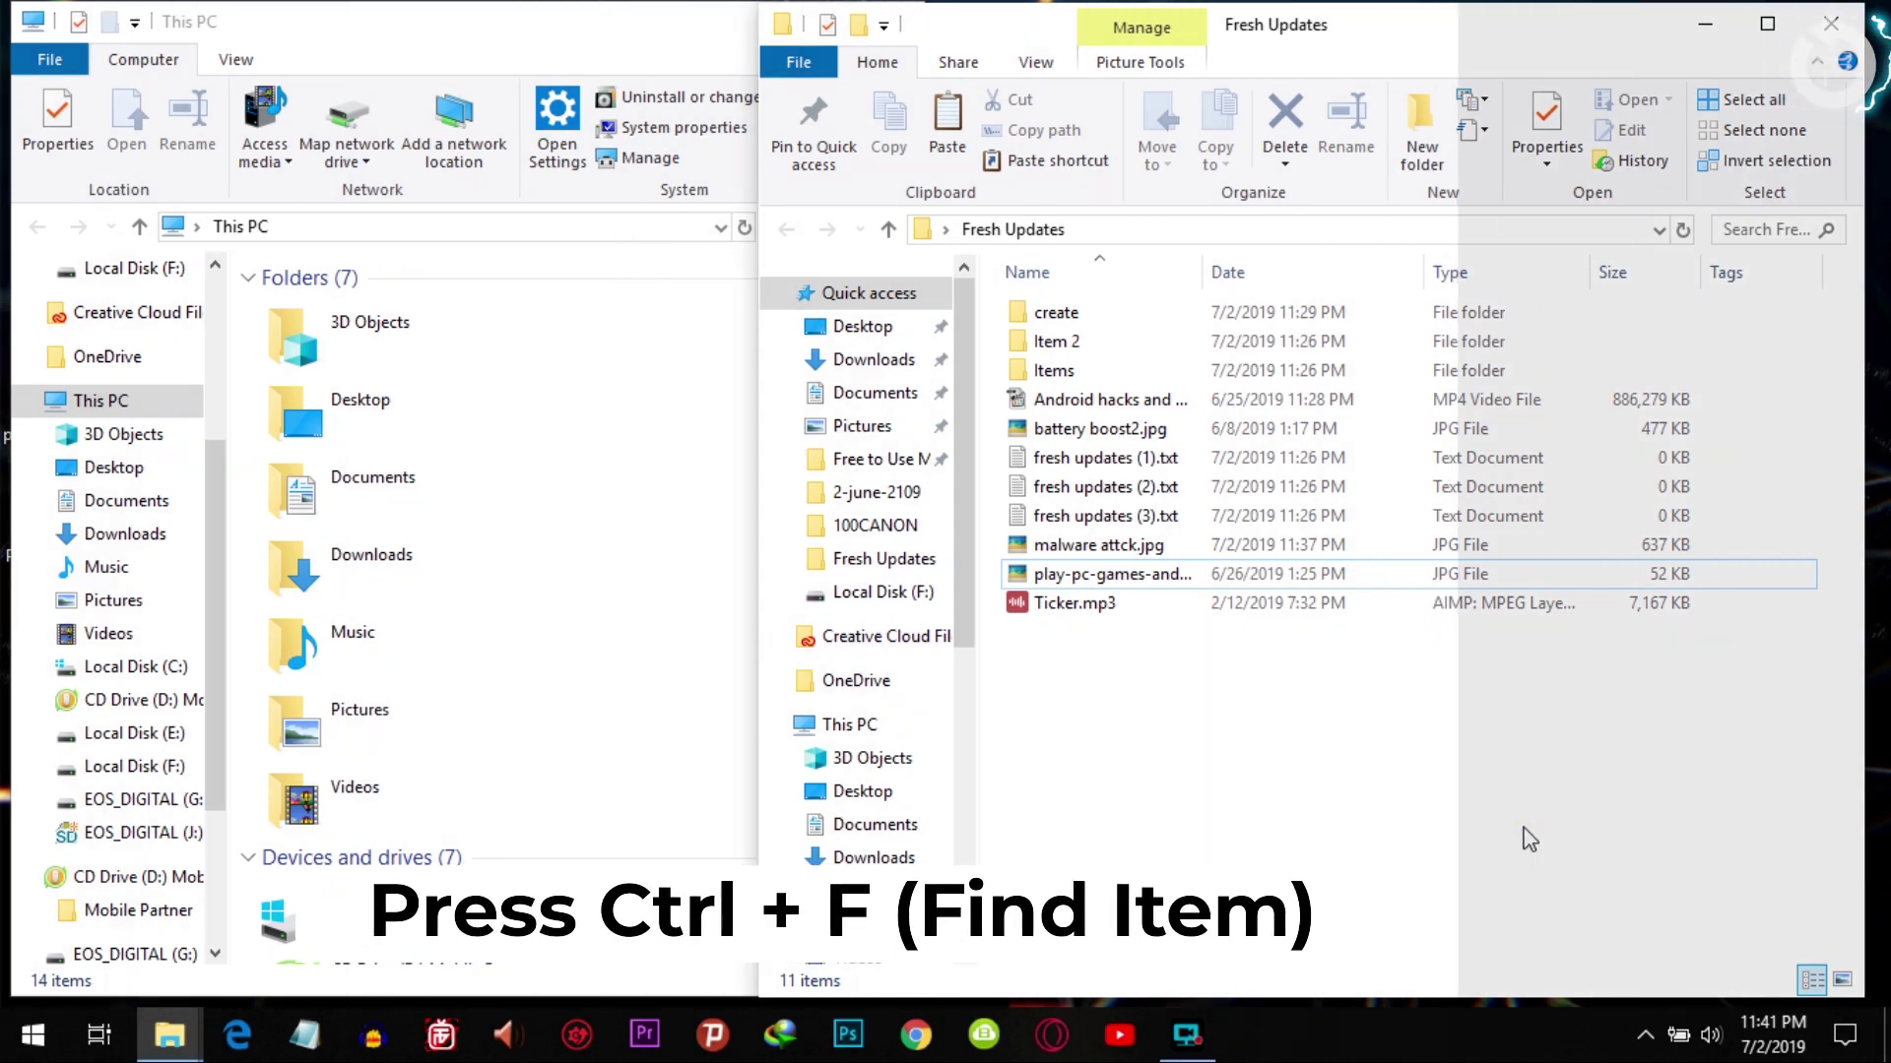
Search the Fresh Updates folder for "ticker" and return to the full folder listing.
key(ctrl+f)
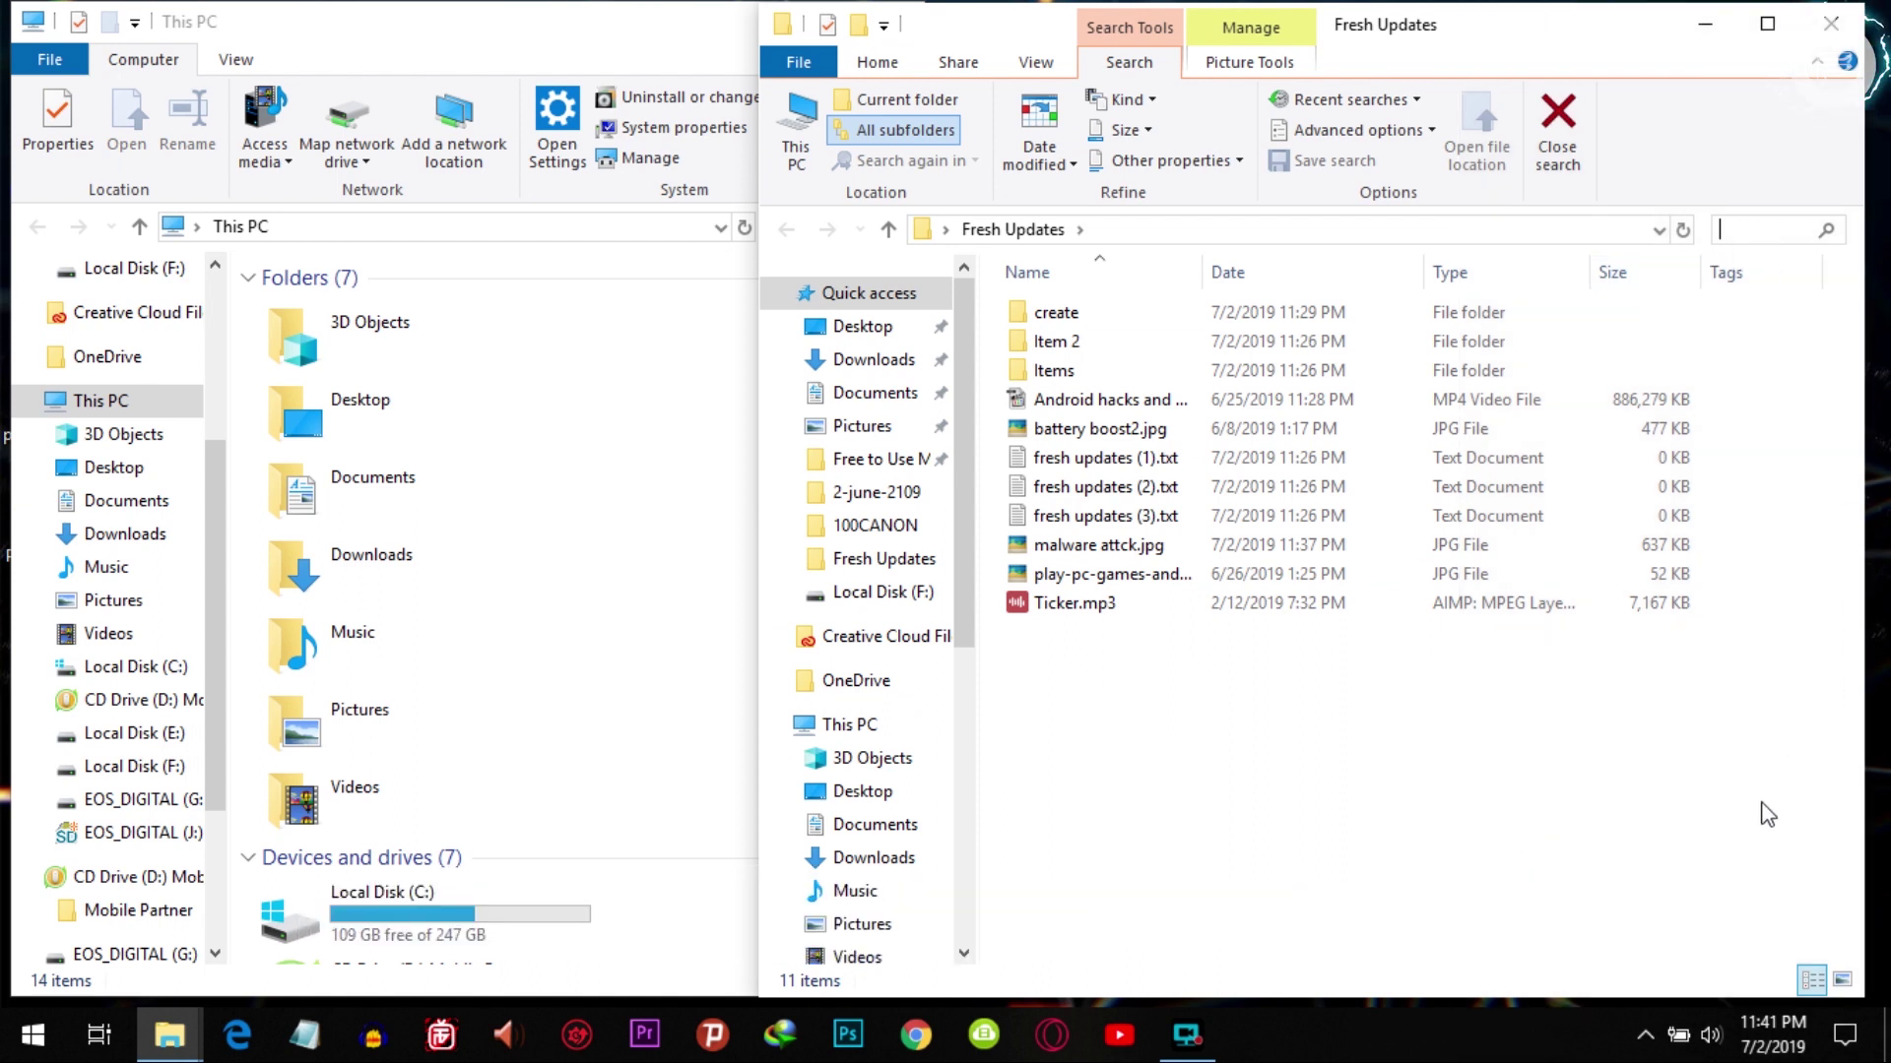
text(ticker)
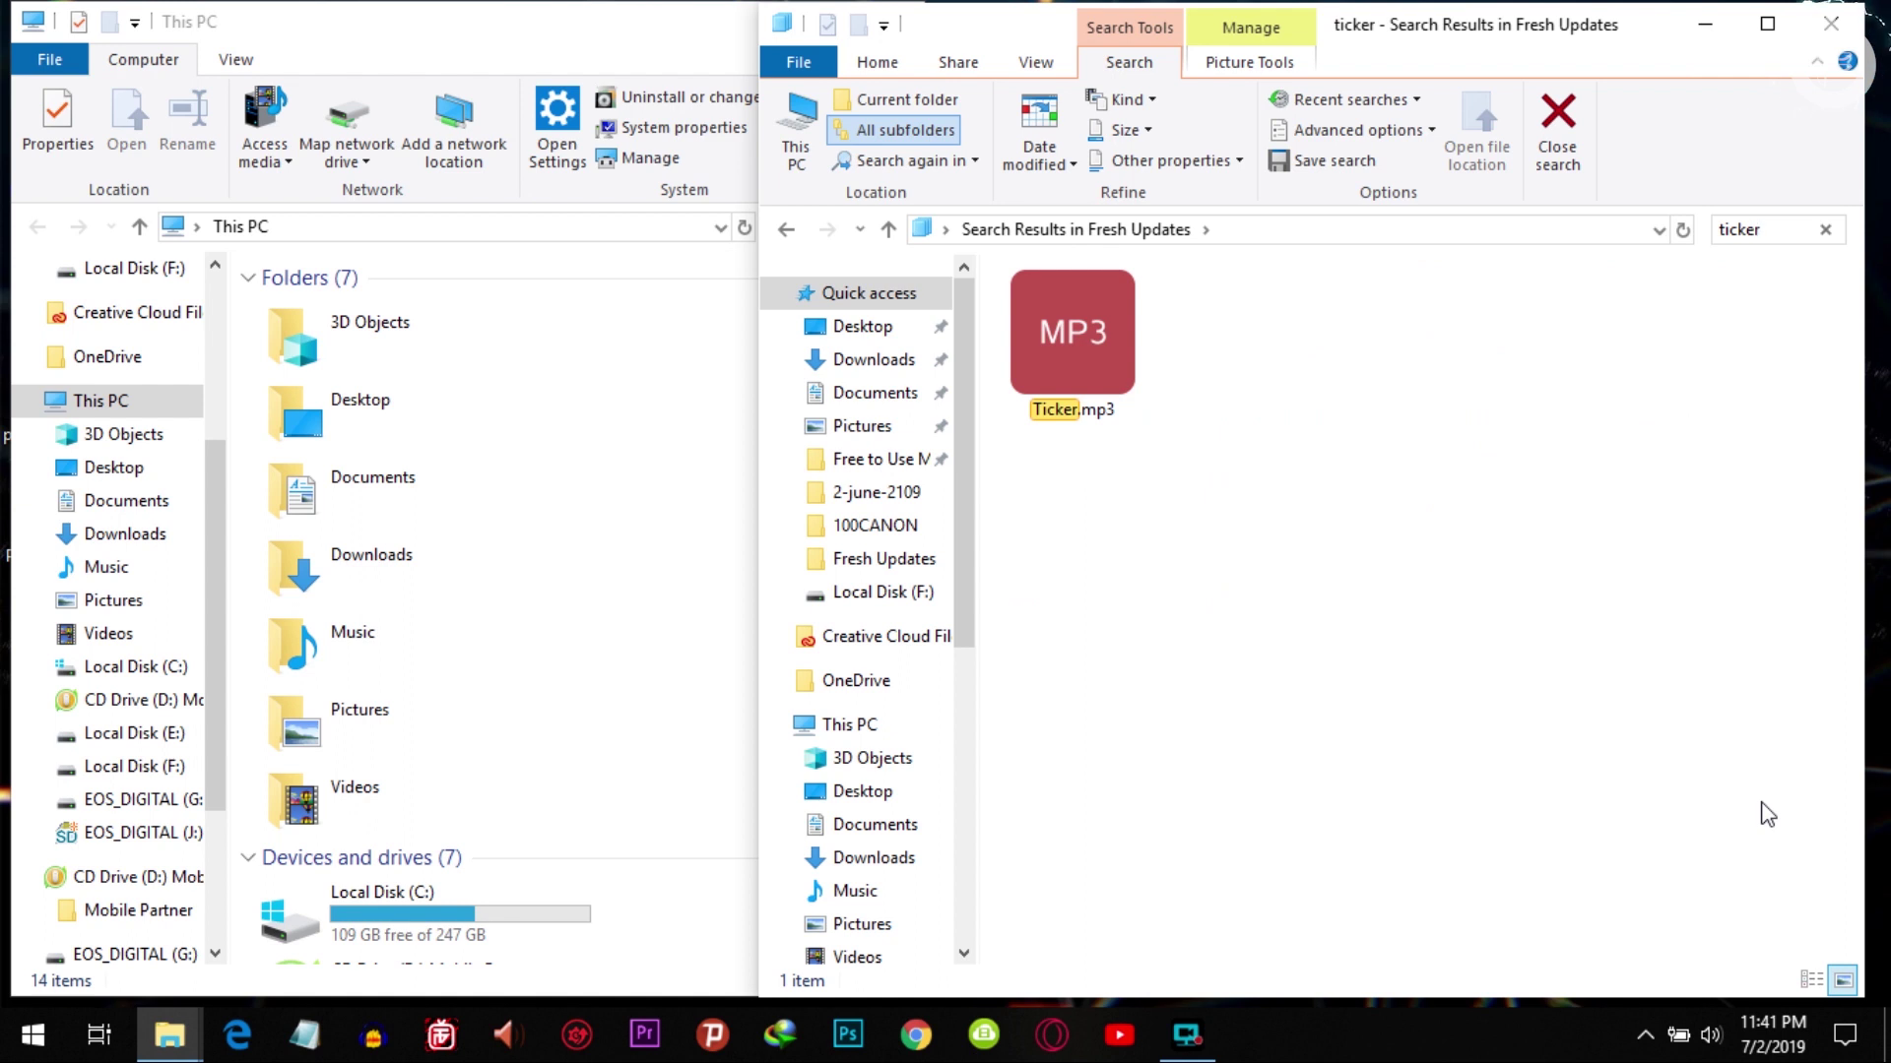
key(alt+Left)
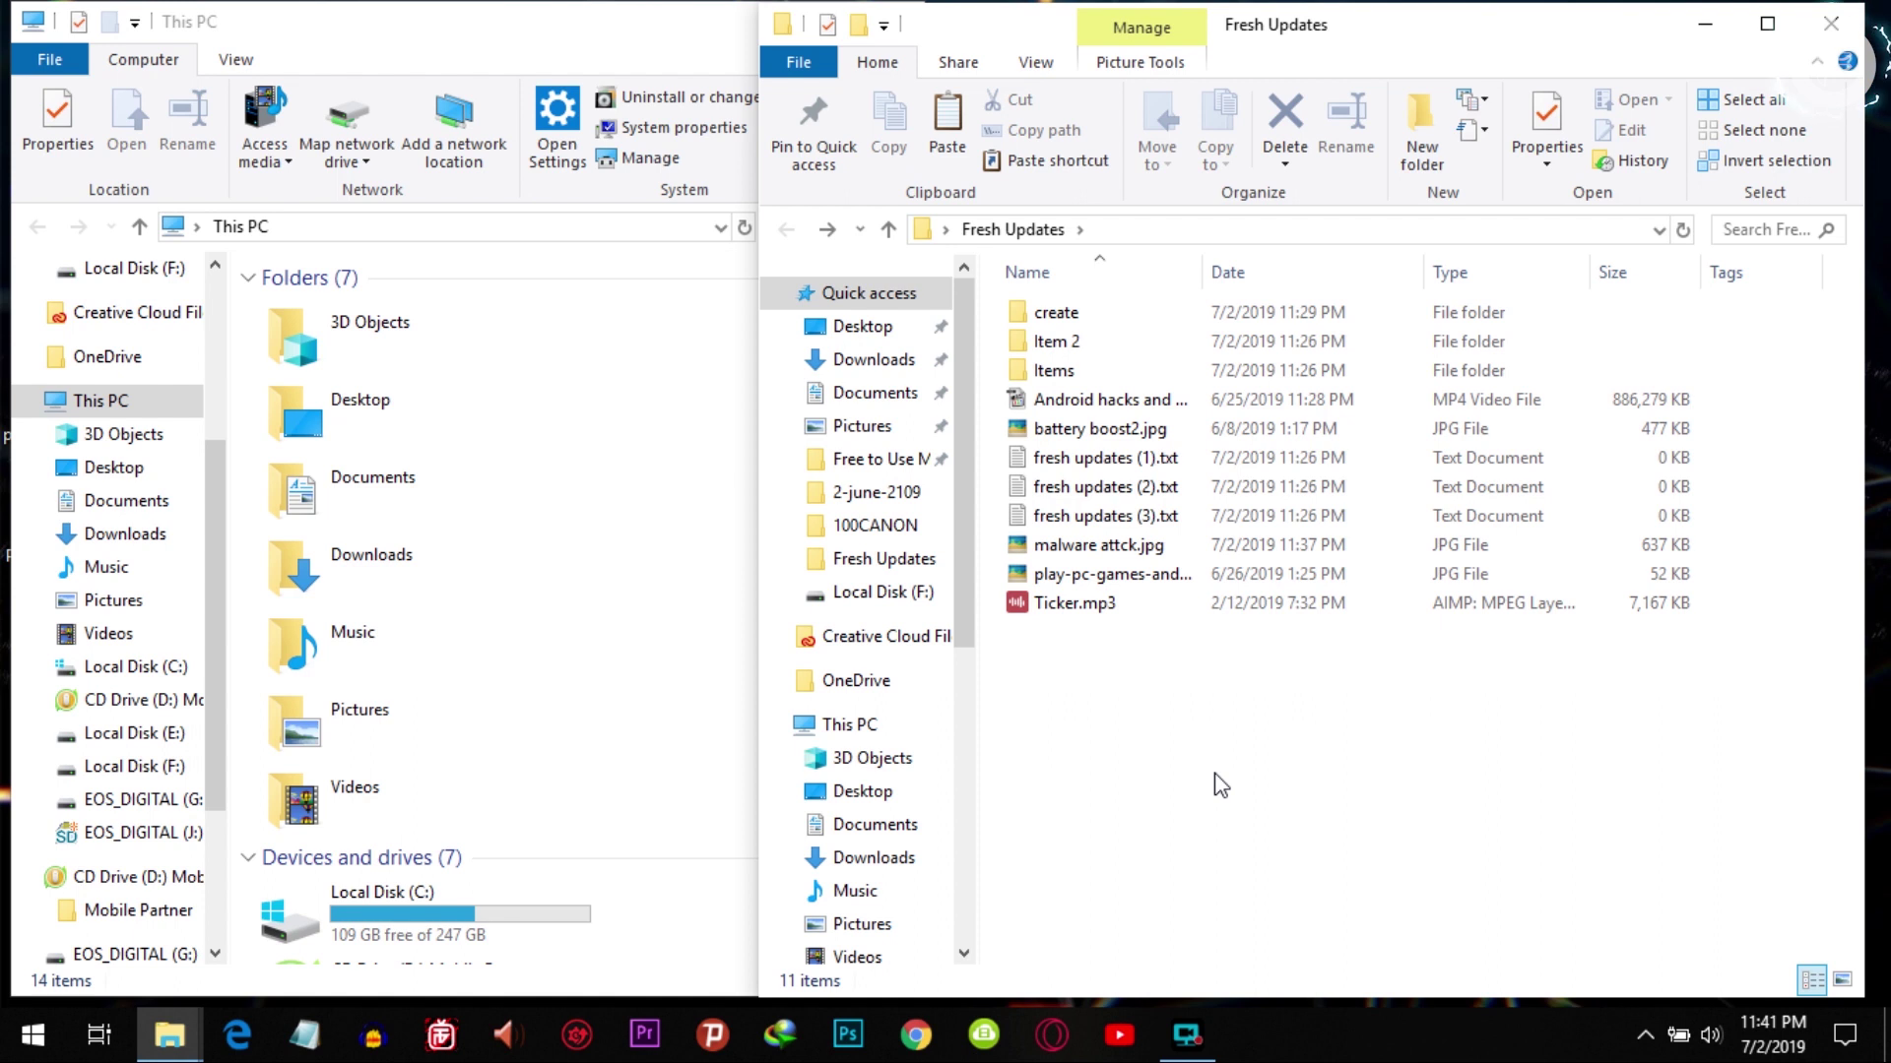
Review the General and View settings in Folder Options from the maximized Fresh Updates window, and close the dialog.
key(alt+h)
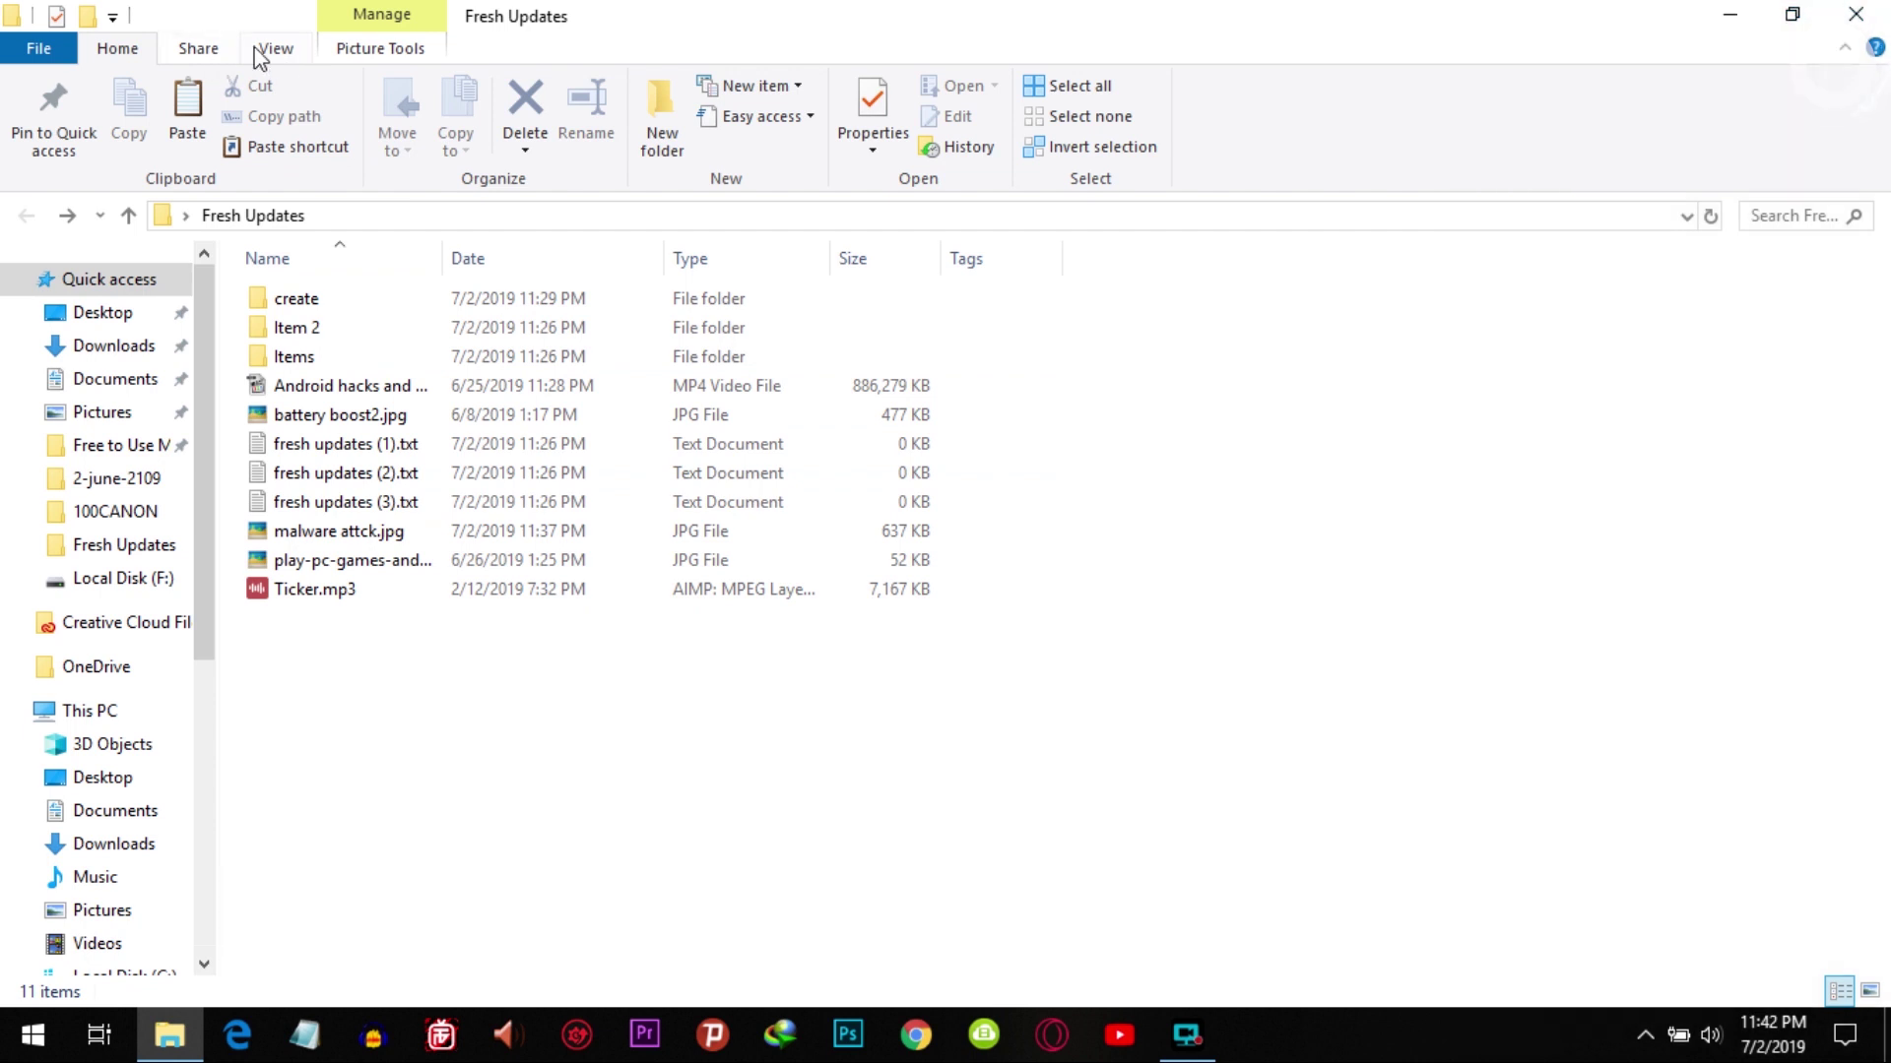
click(264, 54)
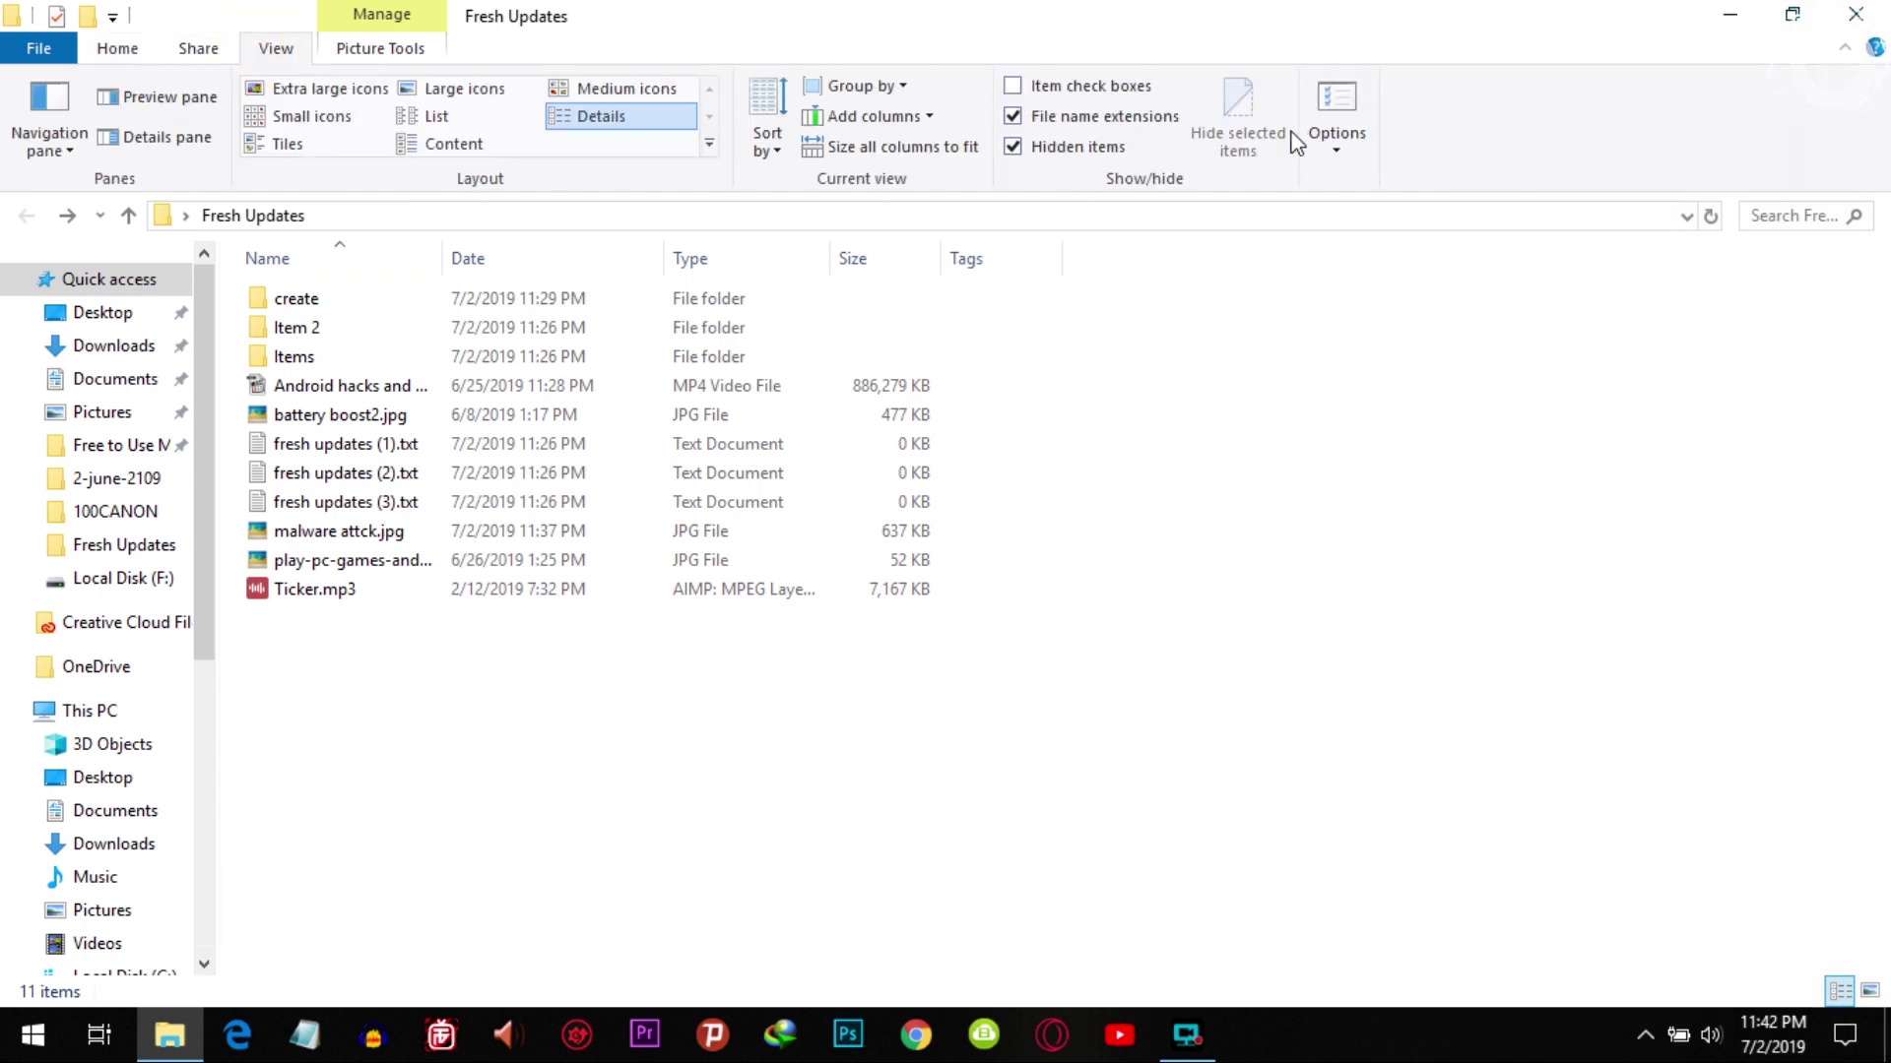
click(1350, 135)
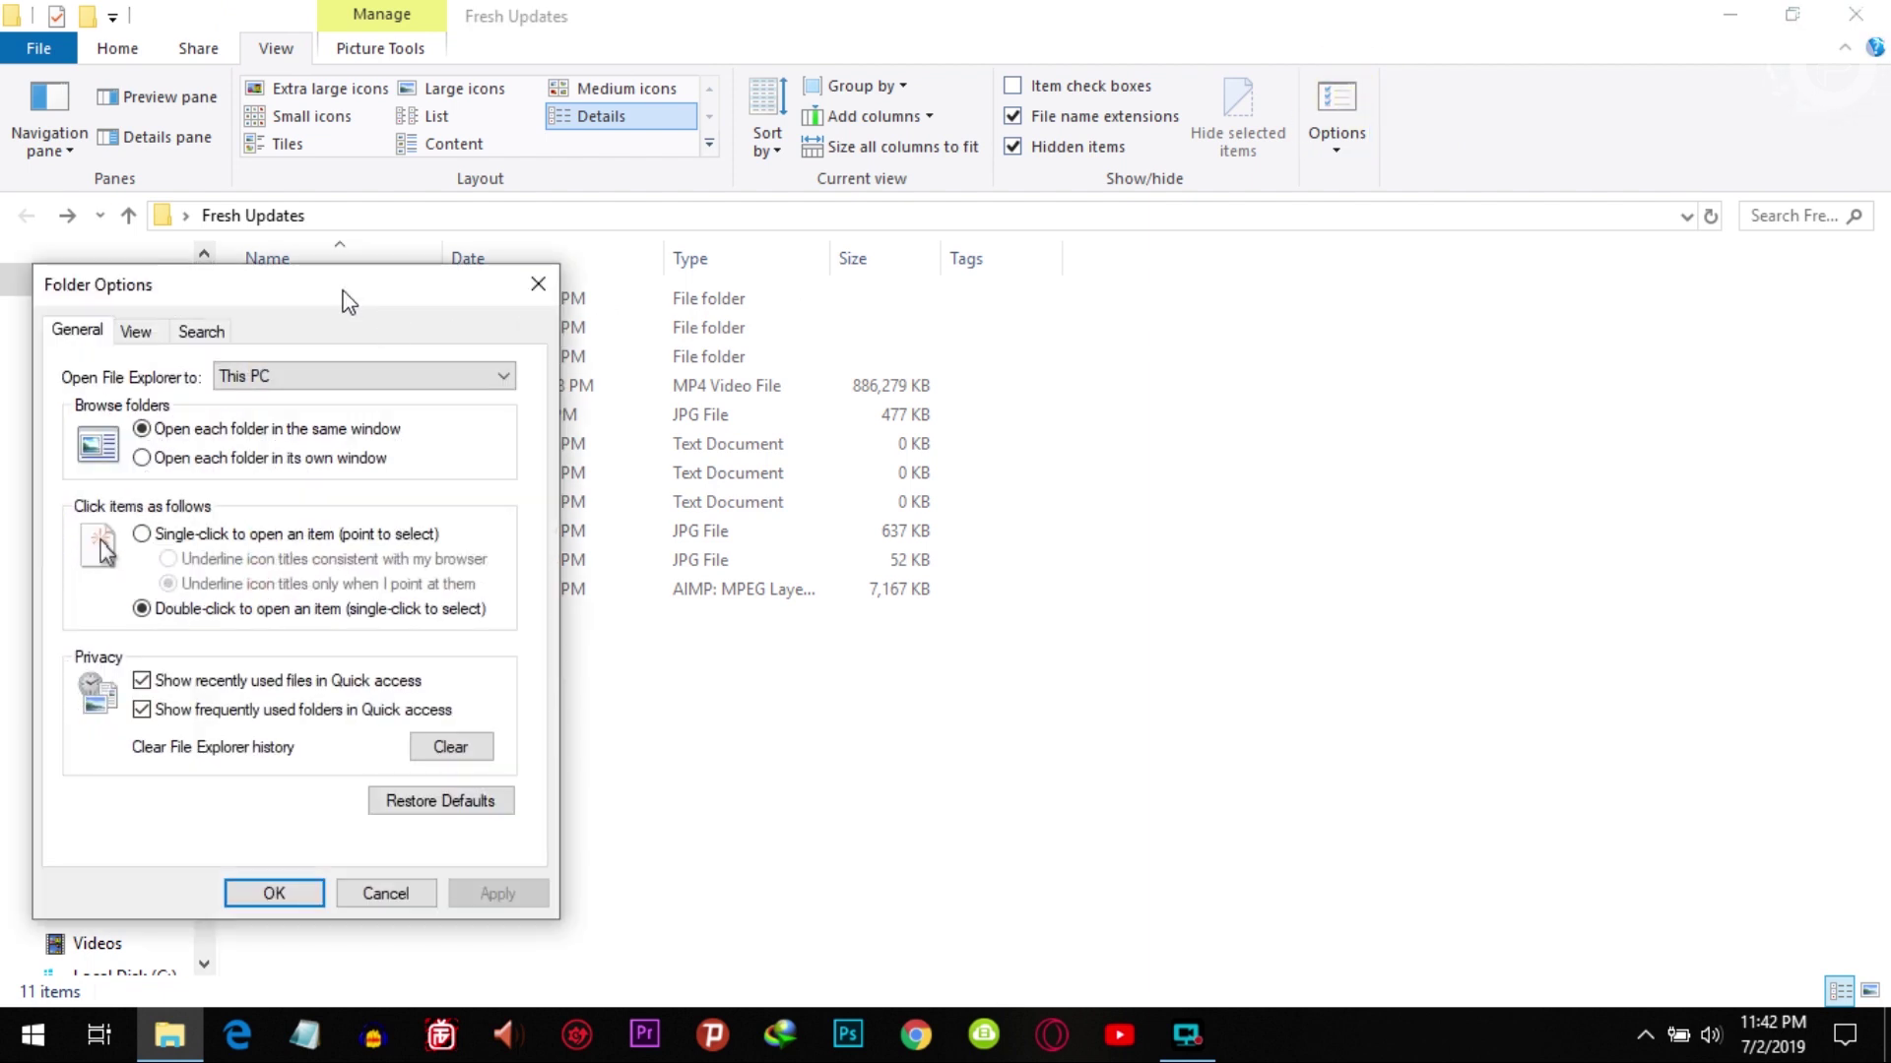
drag(347, 301, 1236, 189)
click(1040, 227)
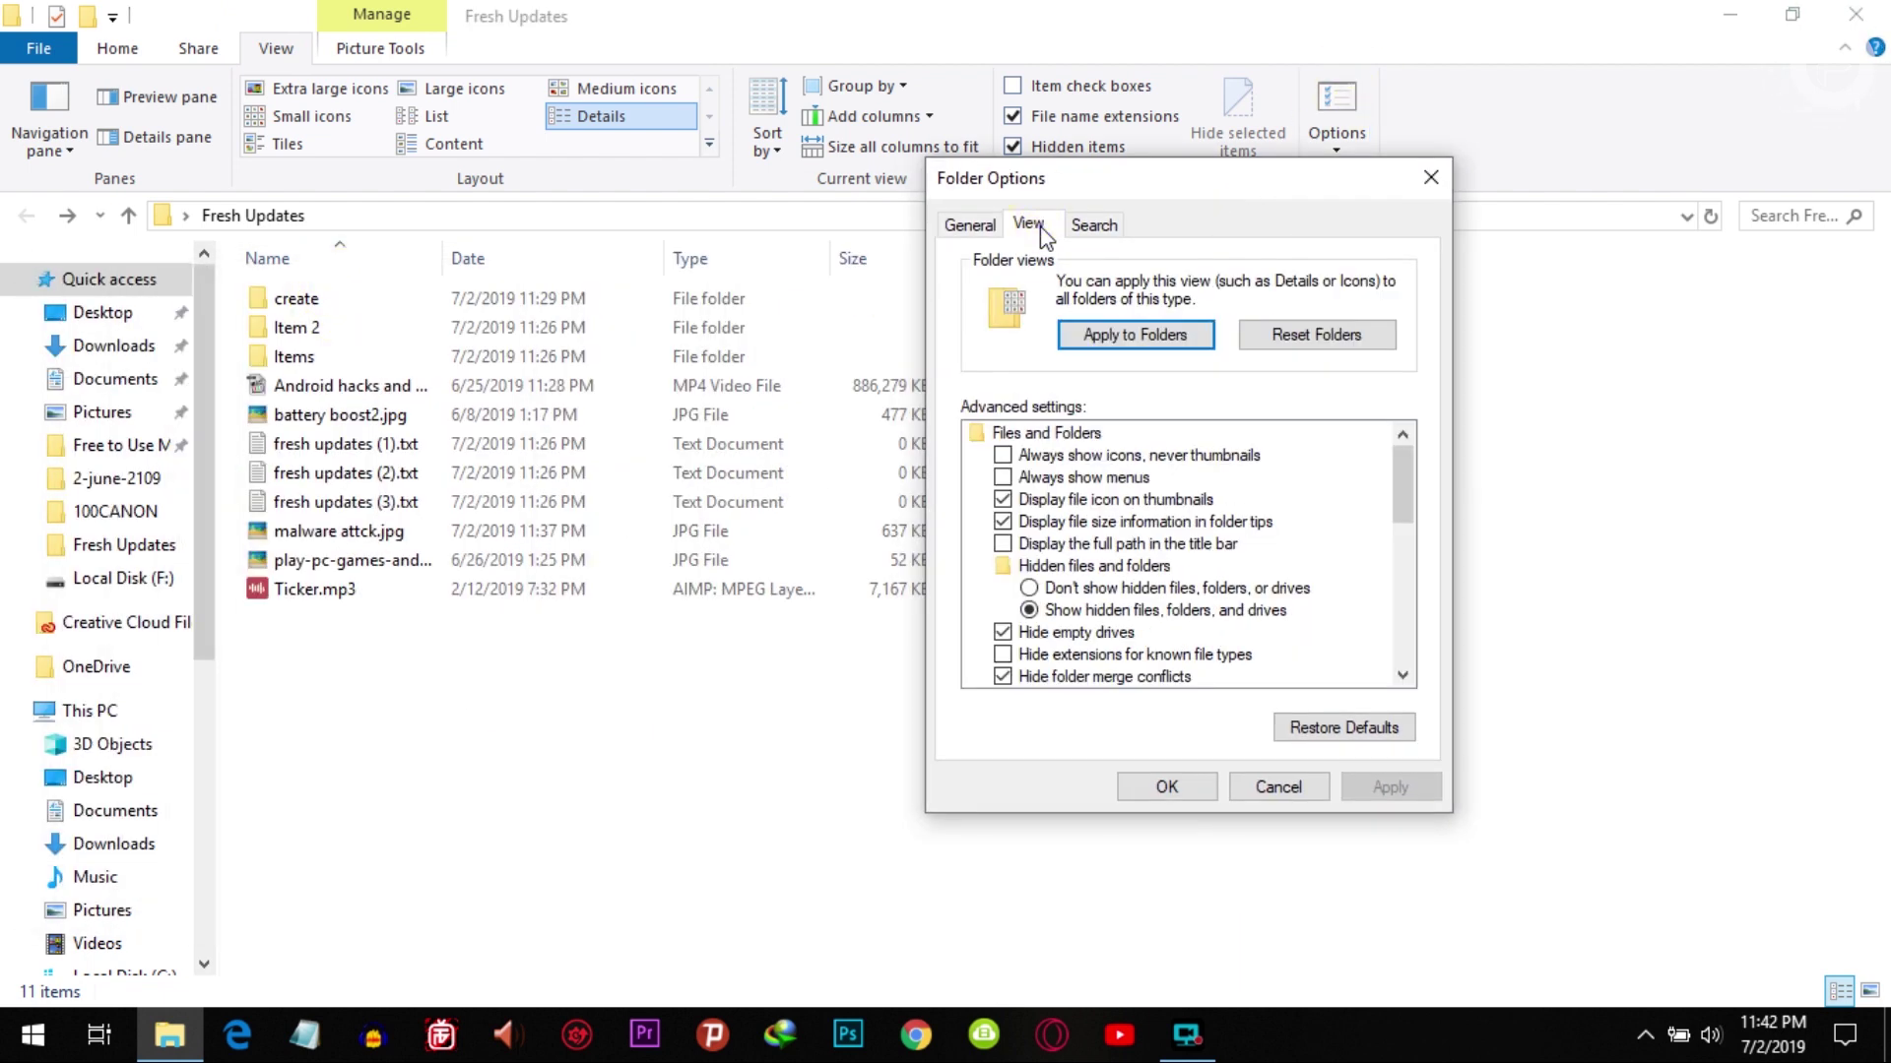
click(975, 227)
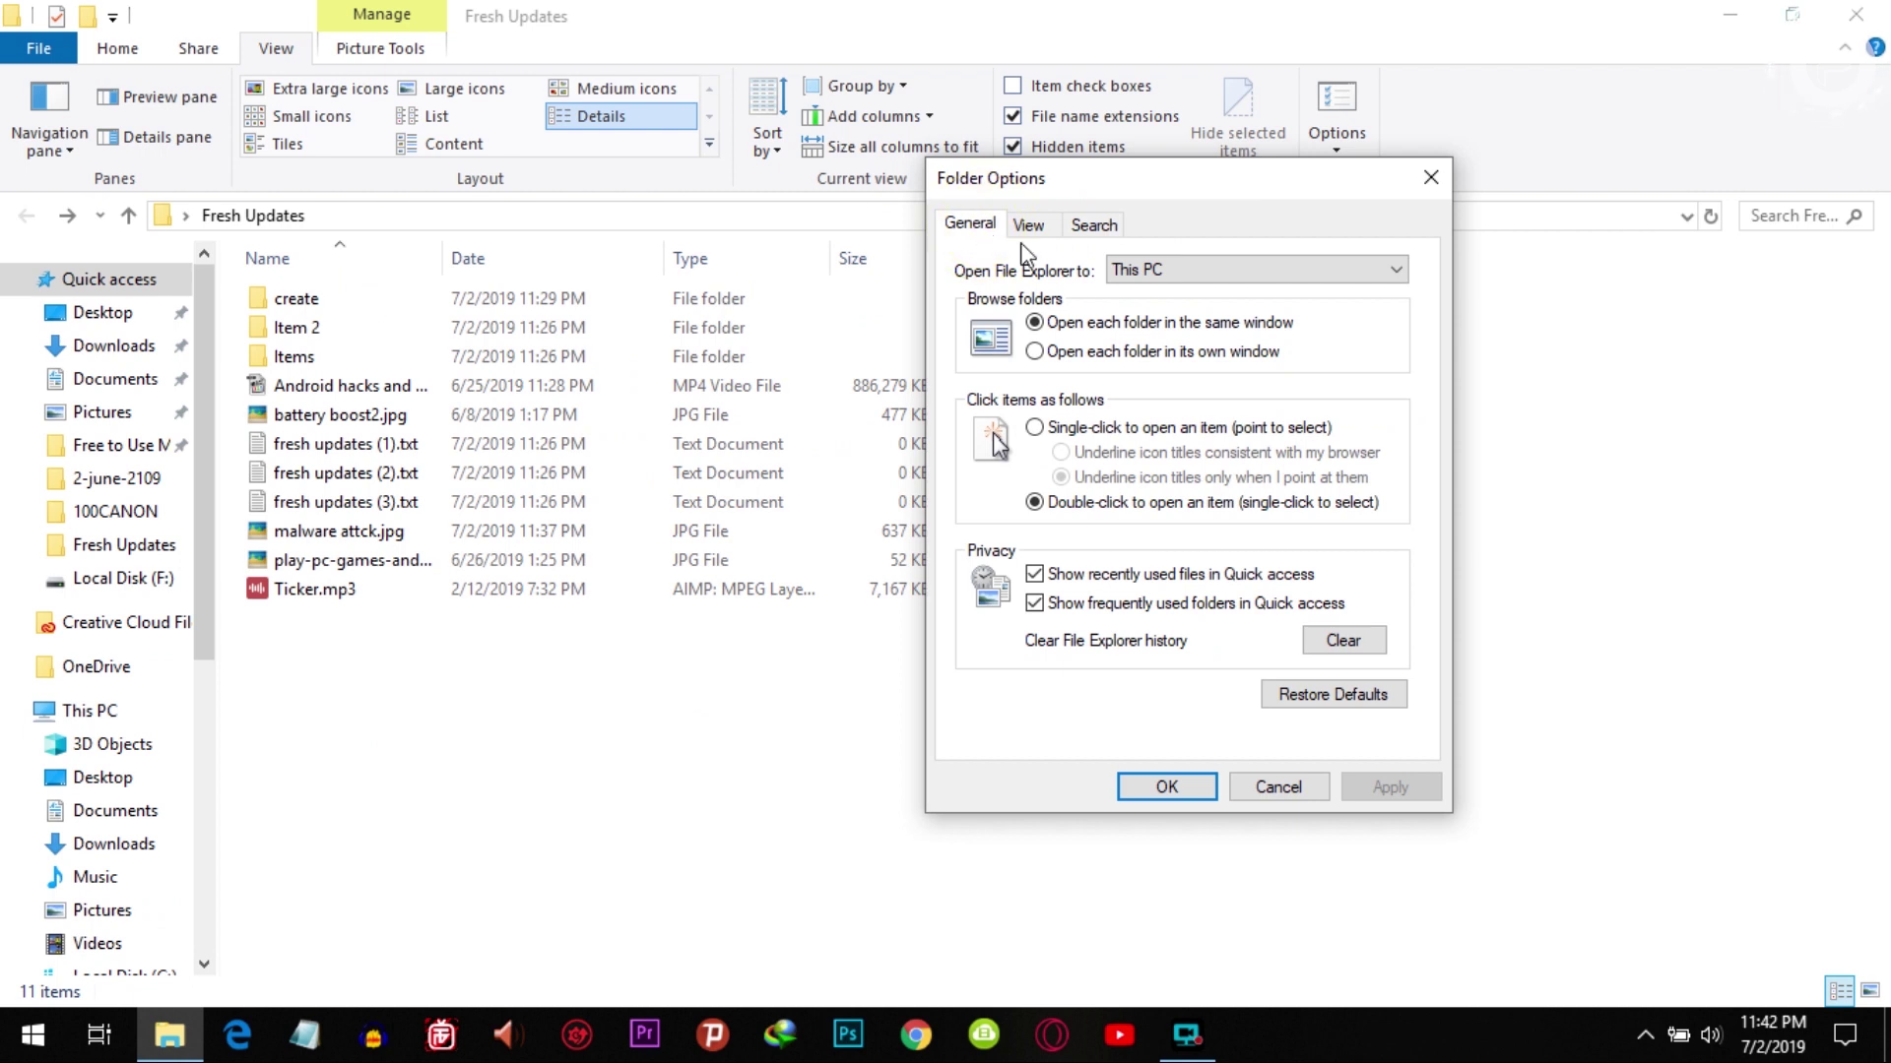
click(1428, 178)
Open Folder Options again and clear the File Explorer history.
click(1344, 106)
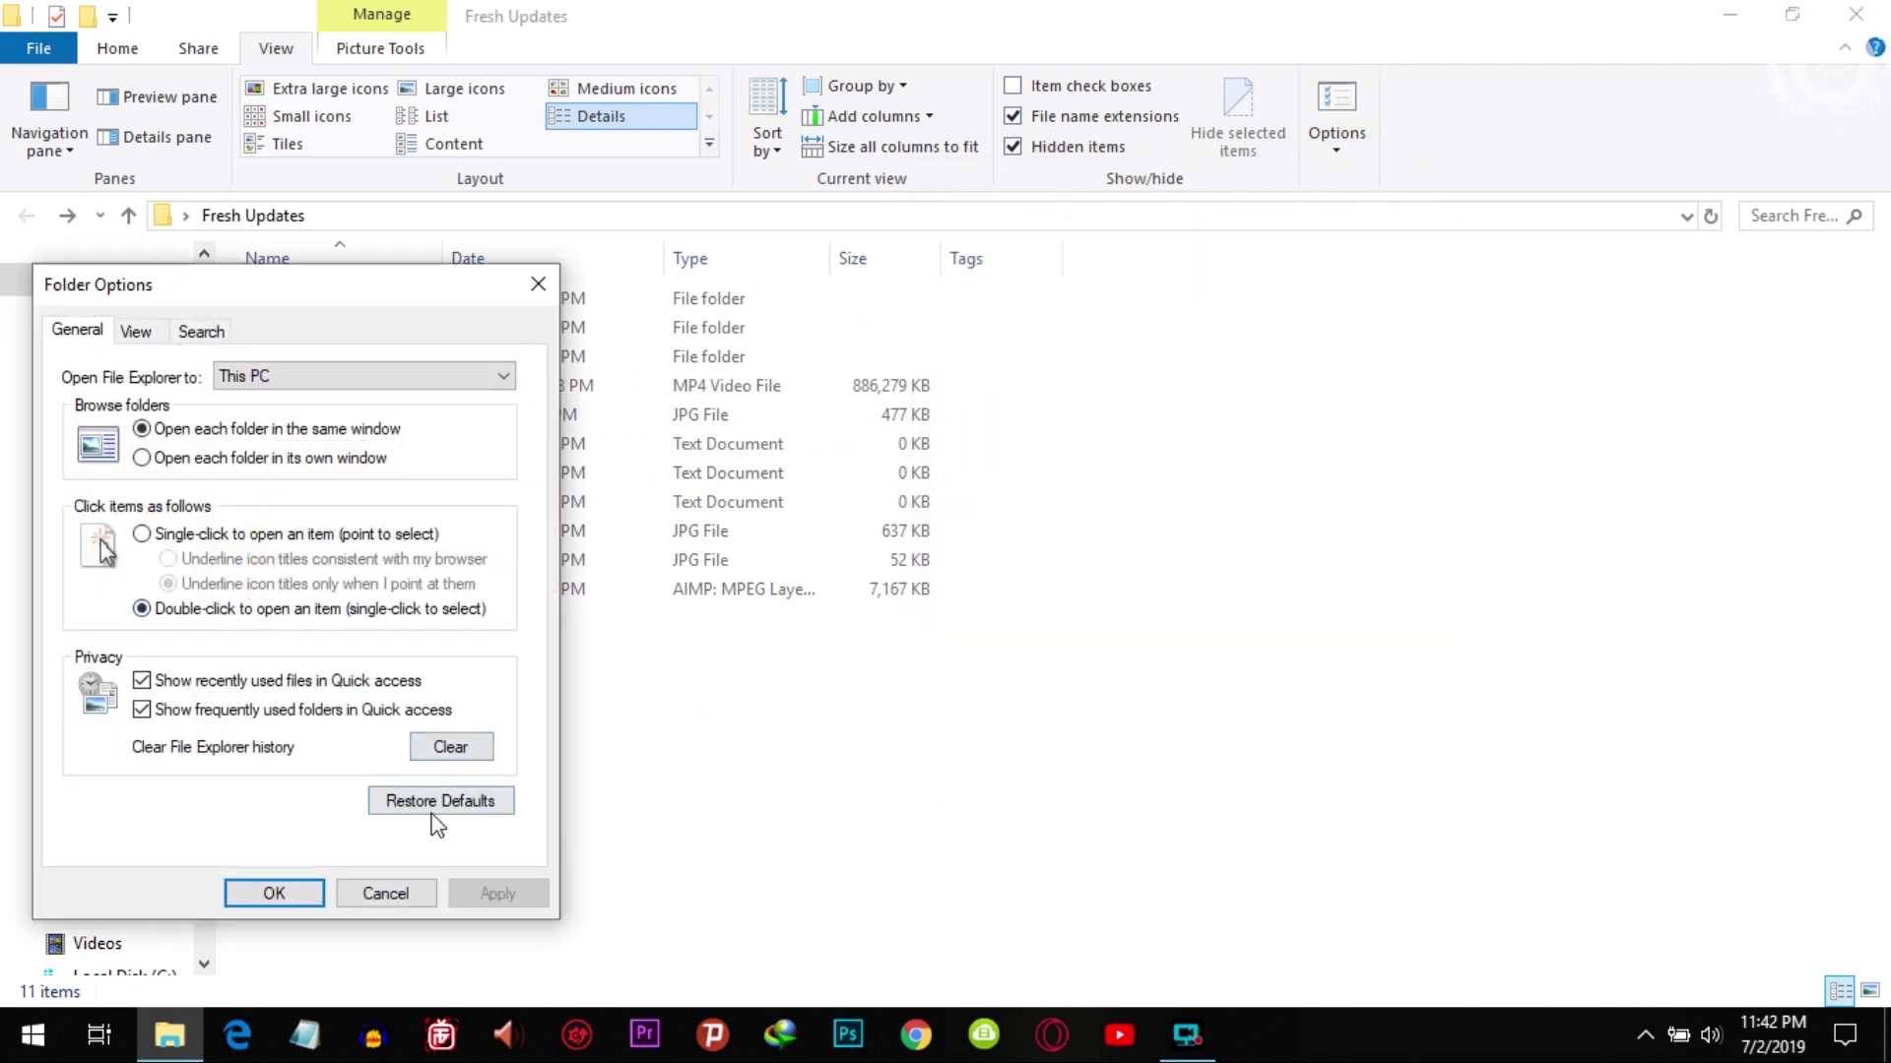
drag(286, 311, 1031, 199)
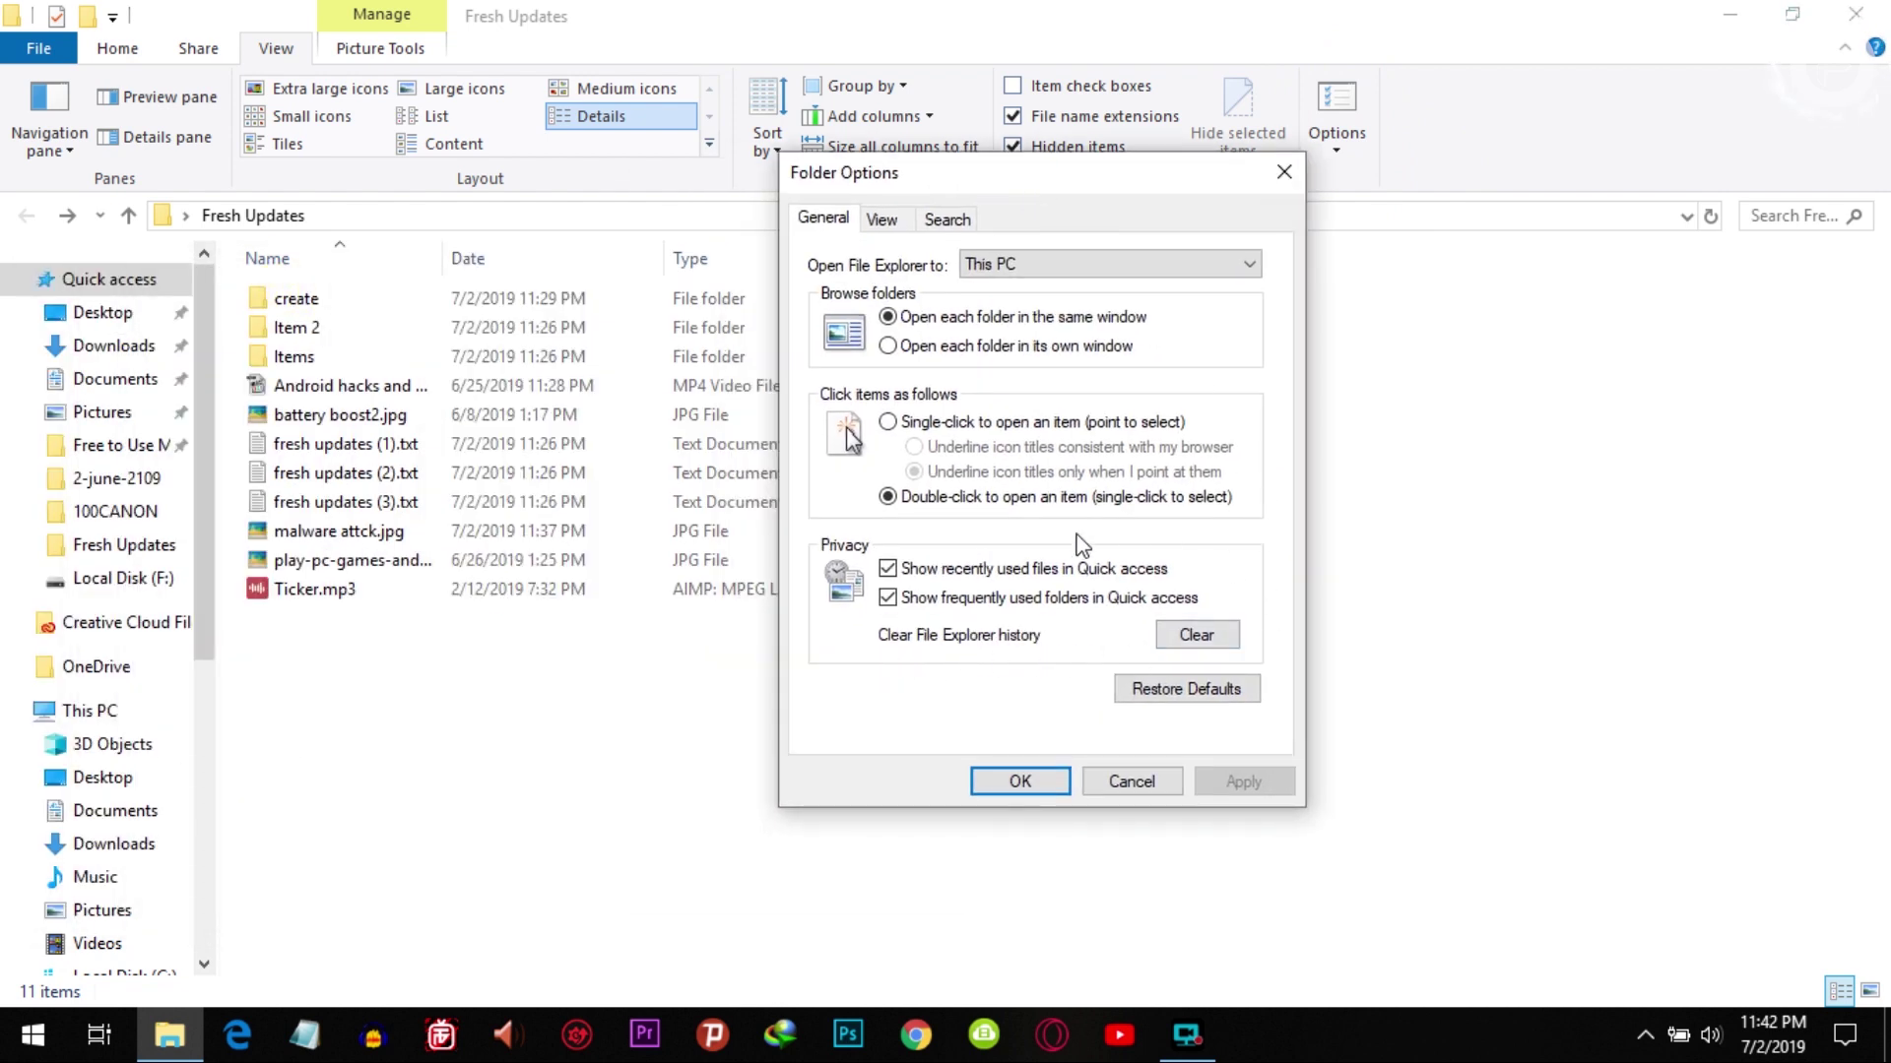
click(1197, 654)
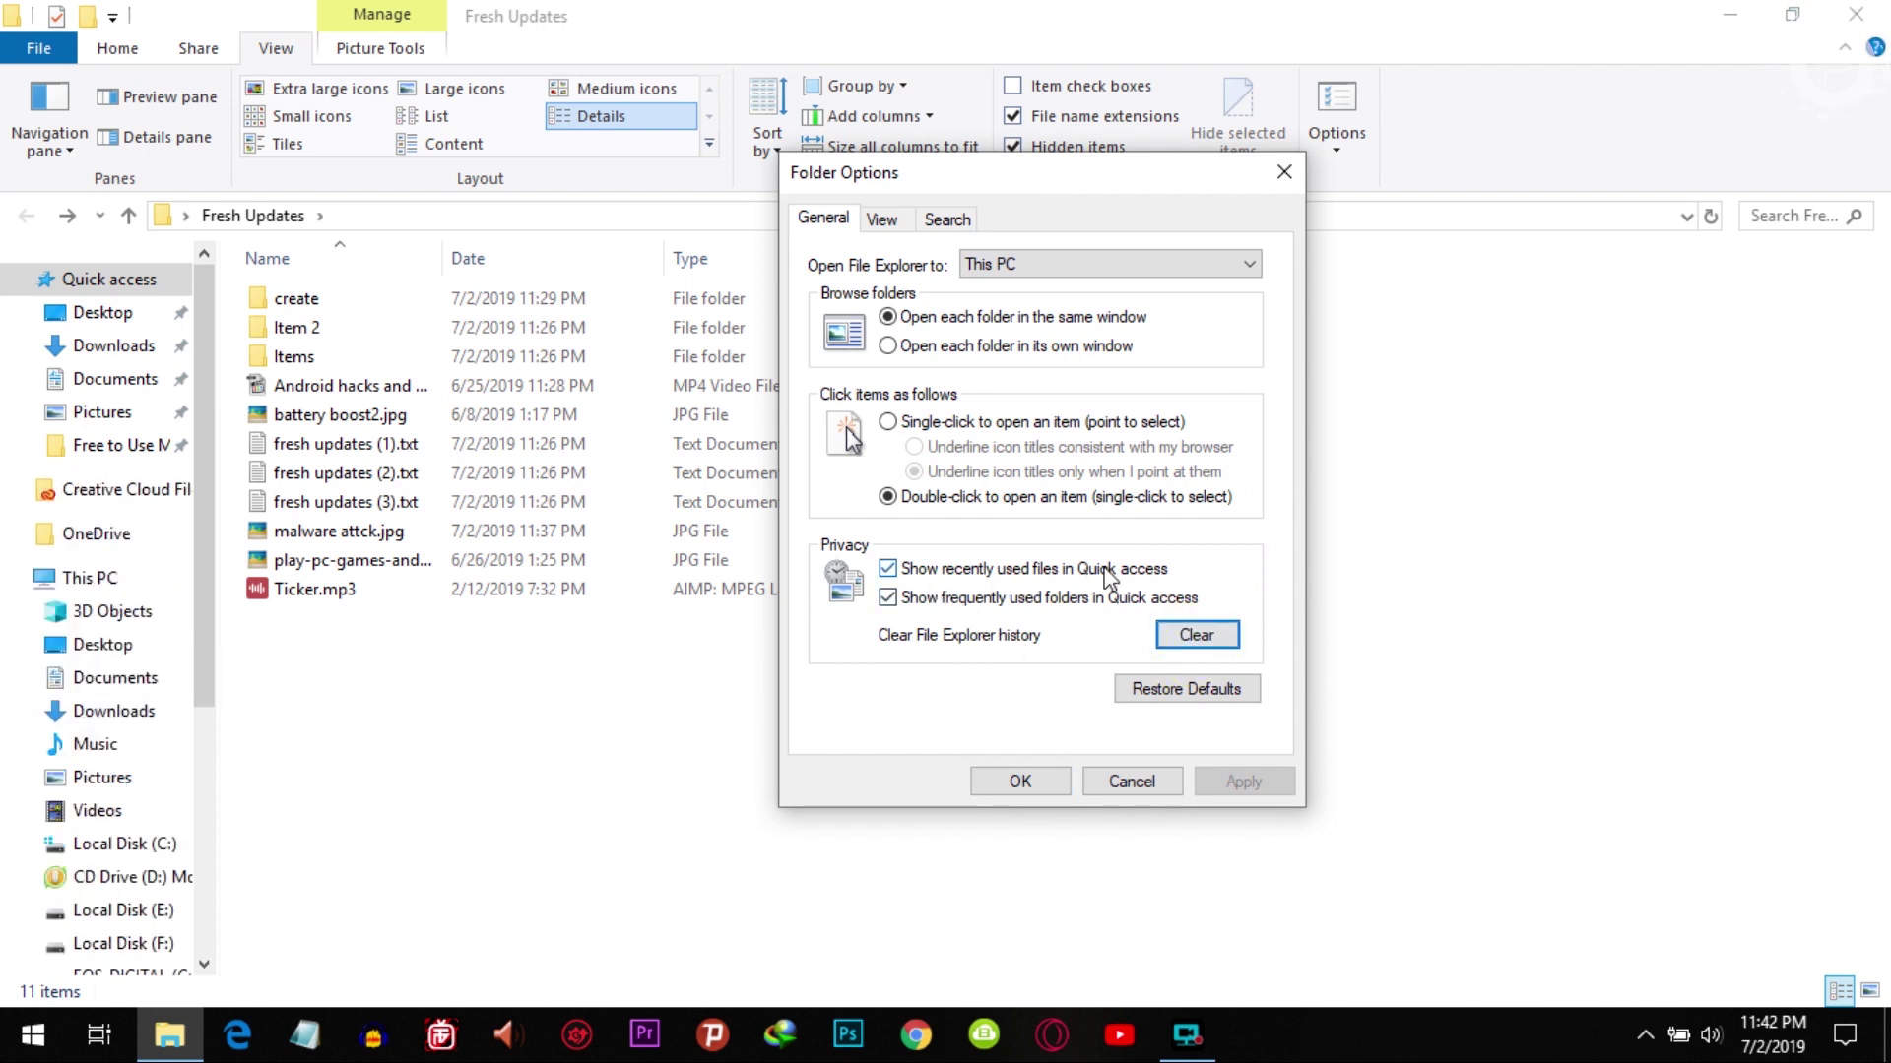
Turn the display of recently used files in Quick access off and back on, and apply the folder options.
click(887, 571)
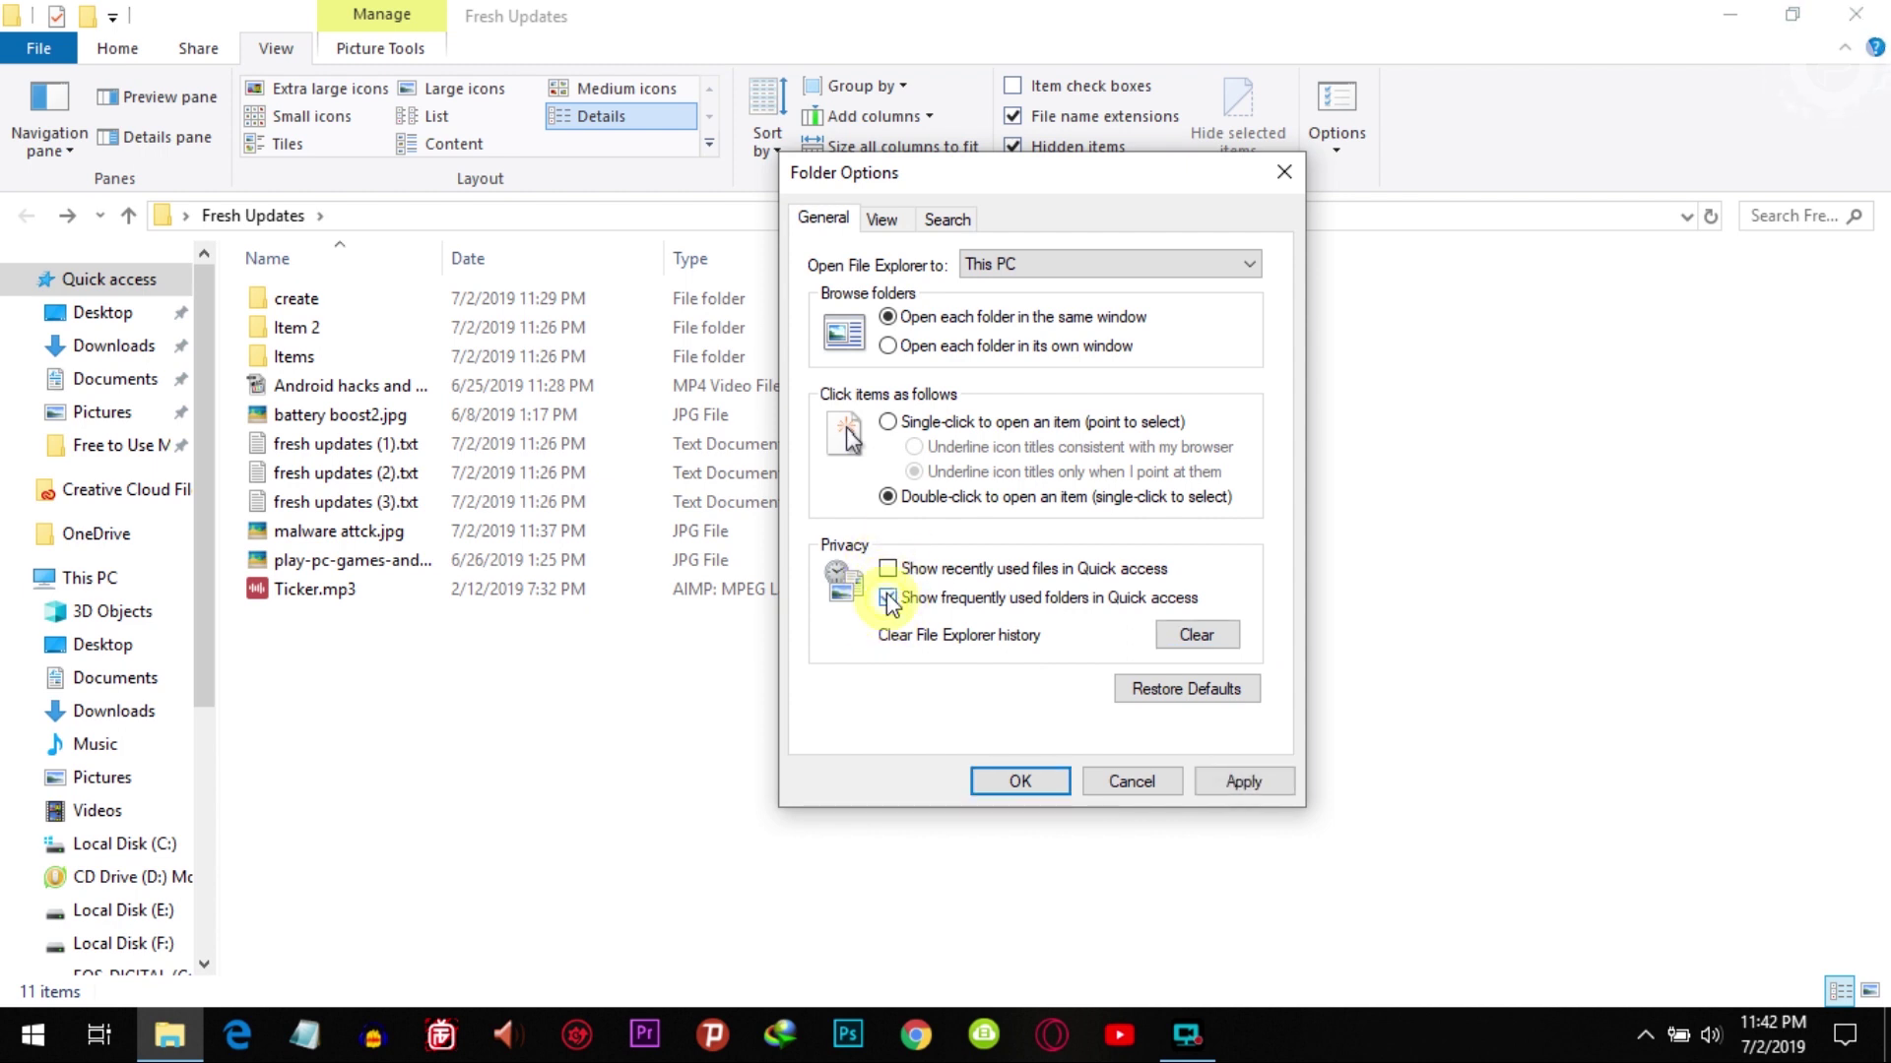
click(887, 570)
click(1241, 781)
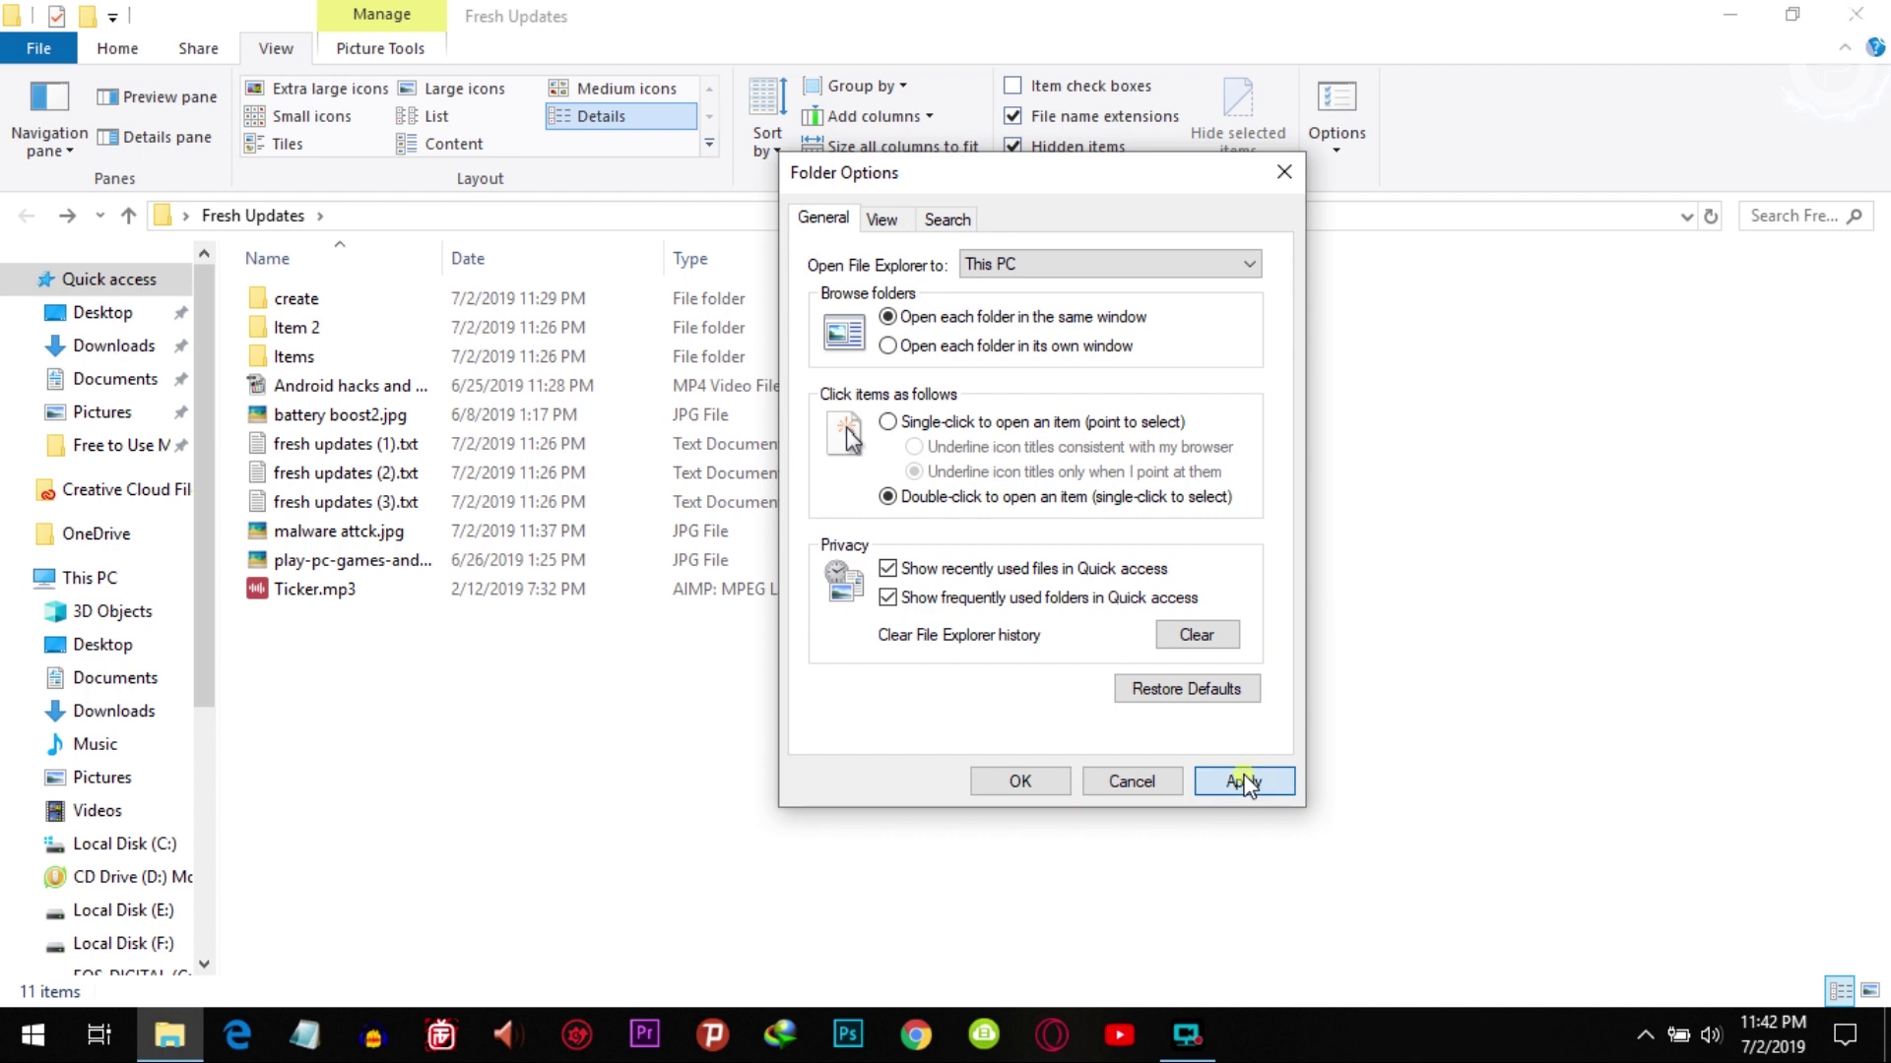
click(985, 784)
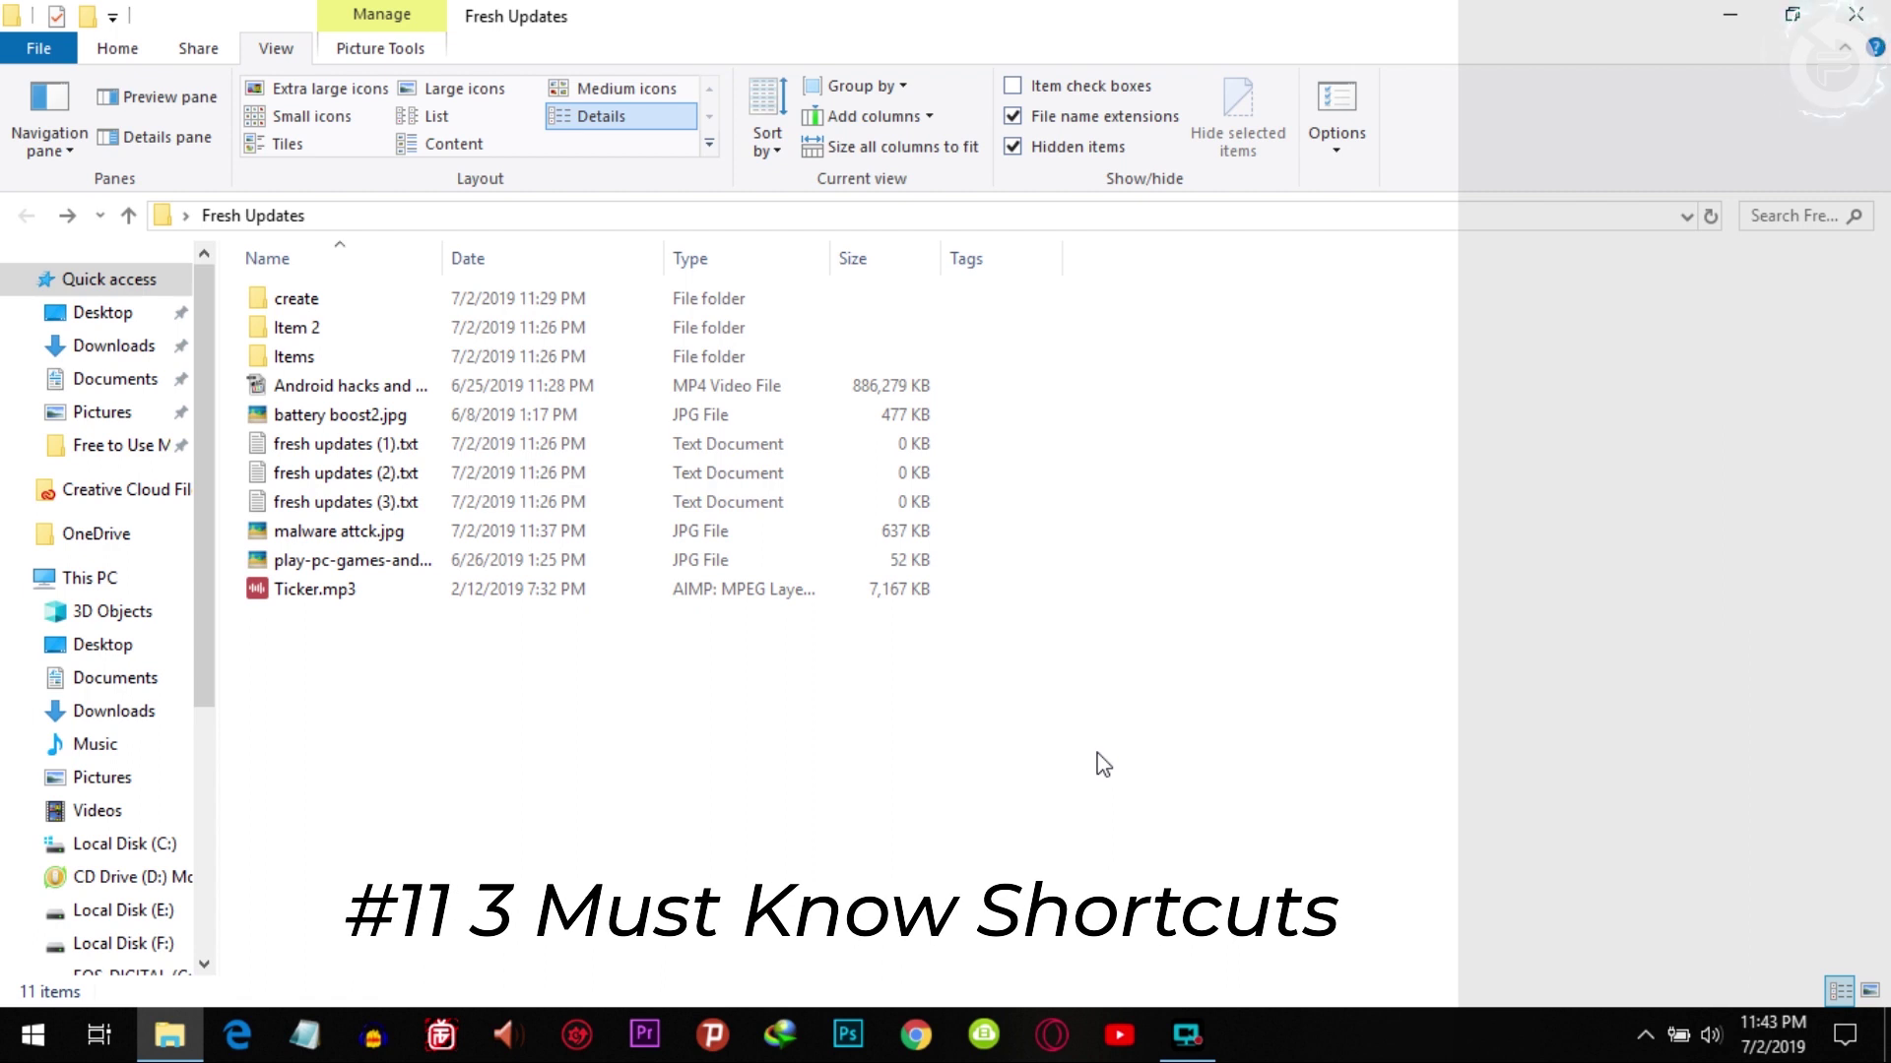
Duplicate Ticker.mp3 within the Fresh Updates folder by copying and pasting it.
drag(420, 696, 319, 596)
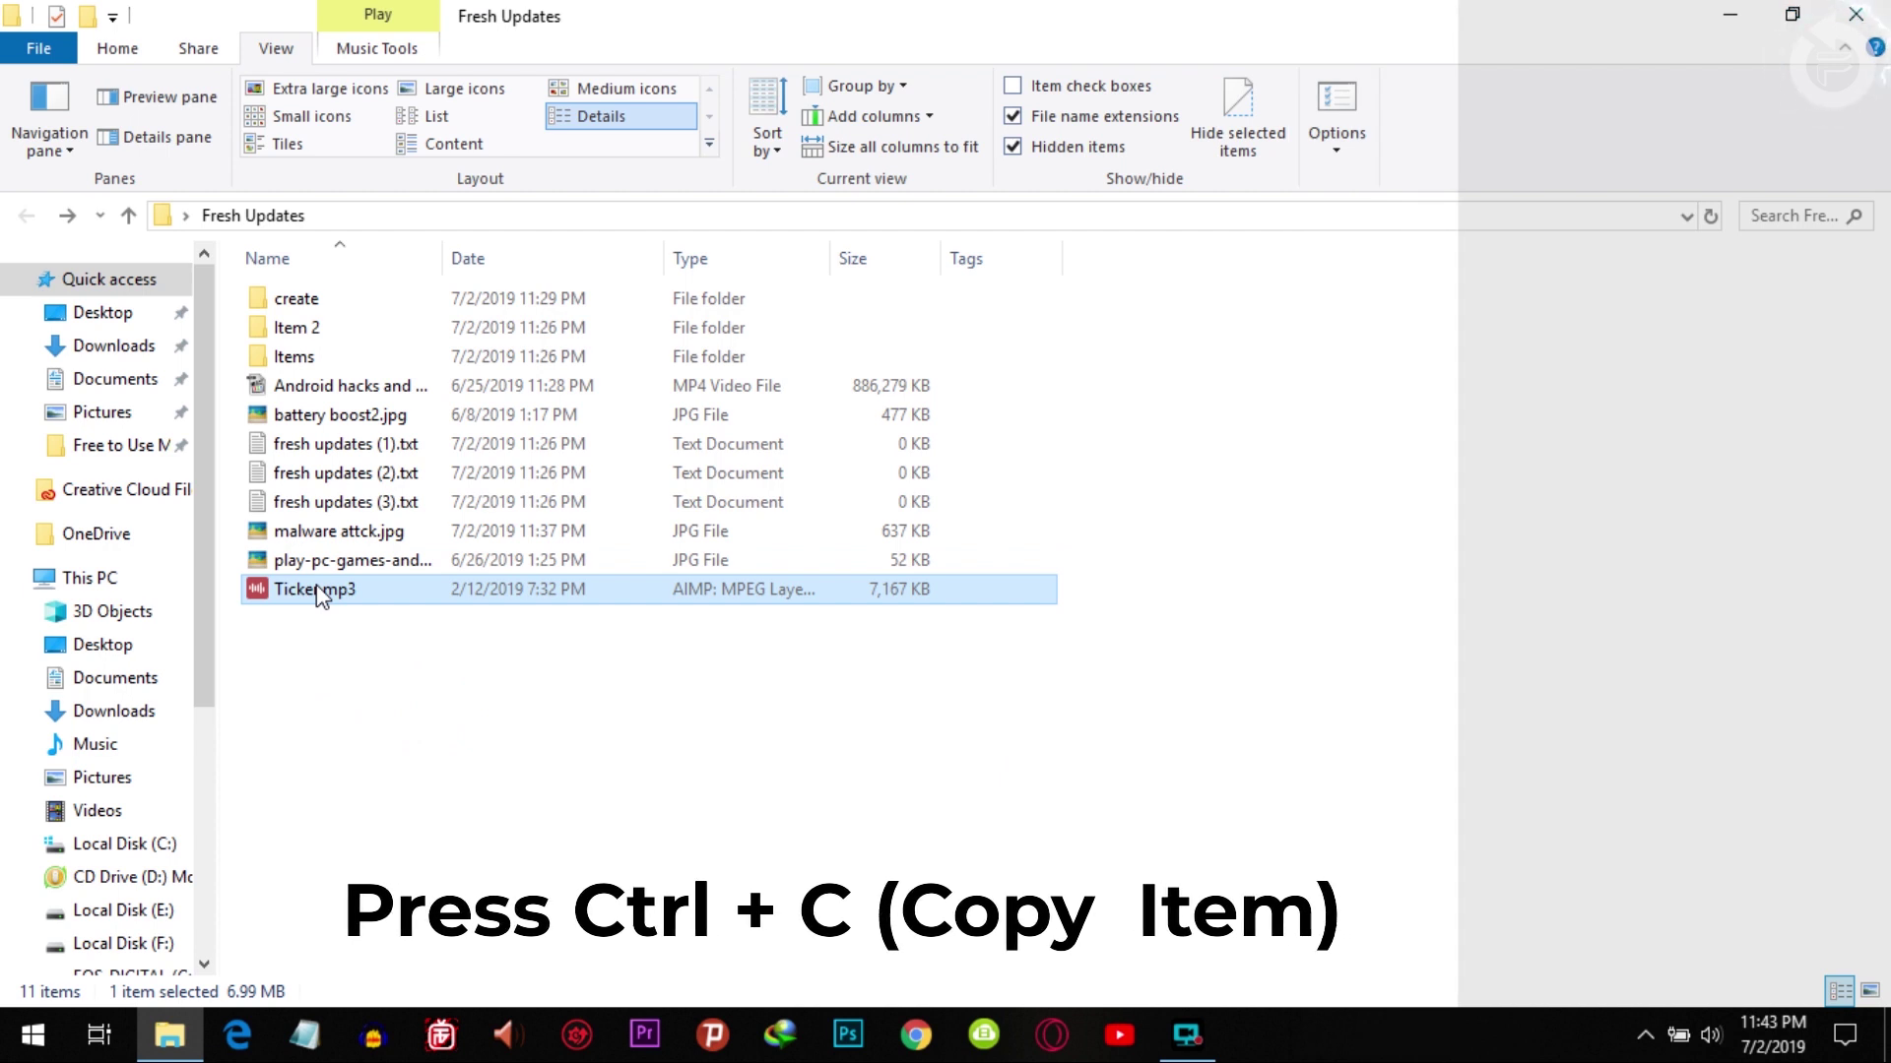
key(ctrl+v)
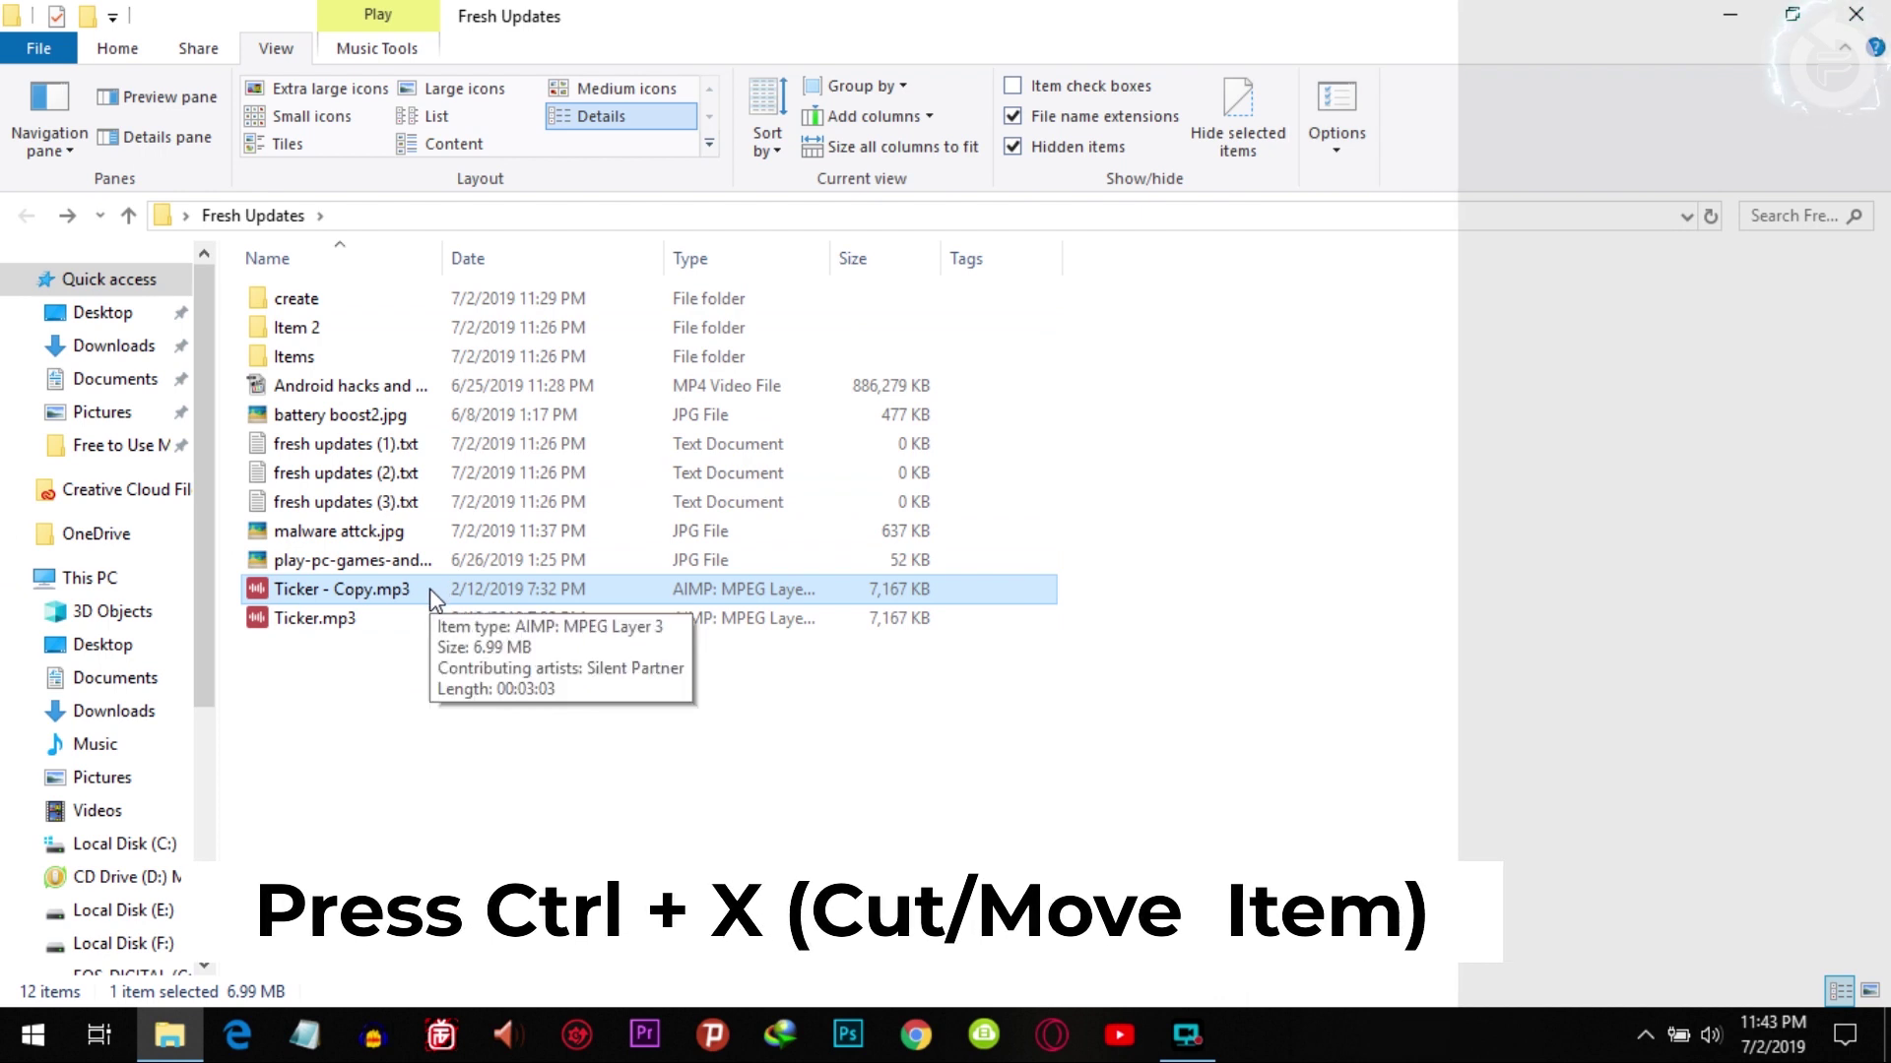
Move Ticker - Copy.mp3 into the Item 2 folder by cutting and pasting it, and return to Fresh Updates.
key(ctrl+x)
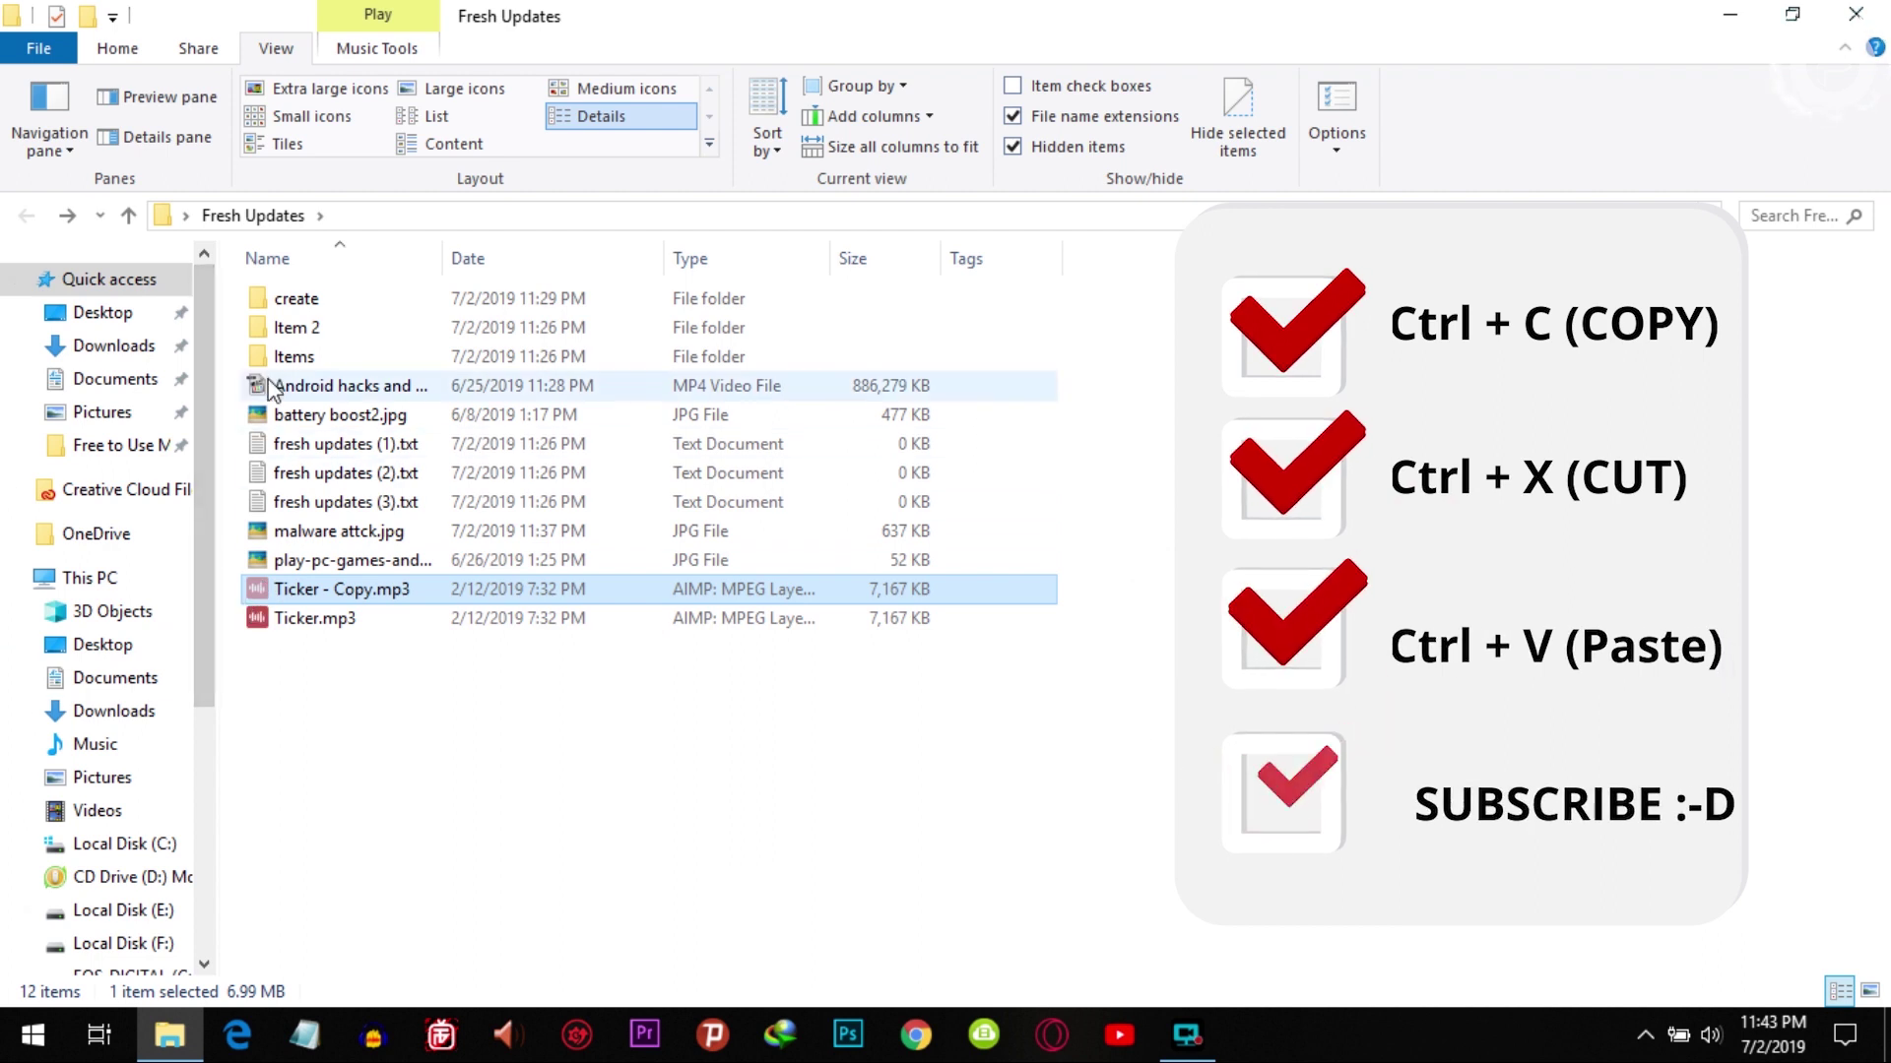
double_click(298, 340)
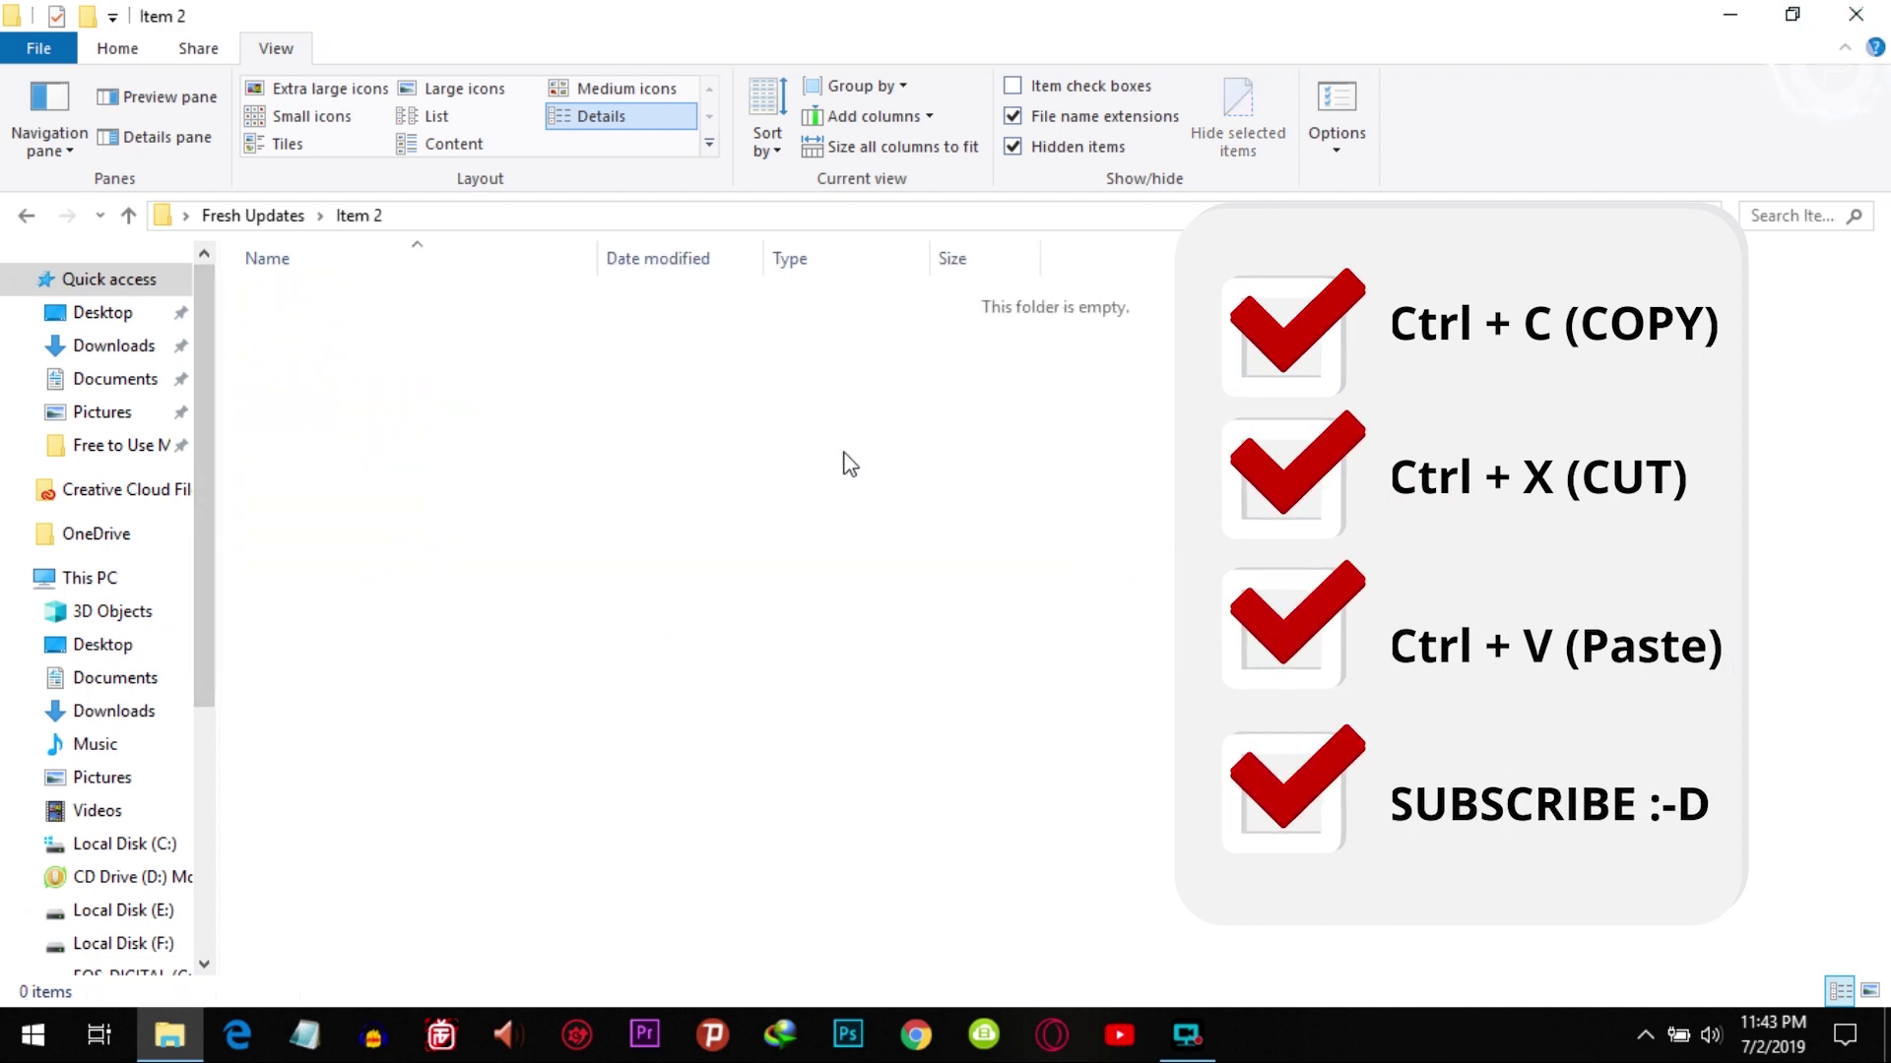
key(ctrl+v)
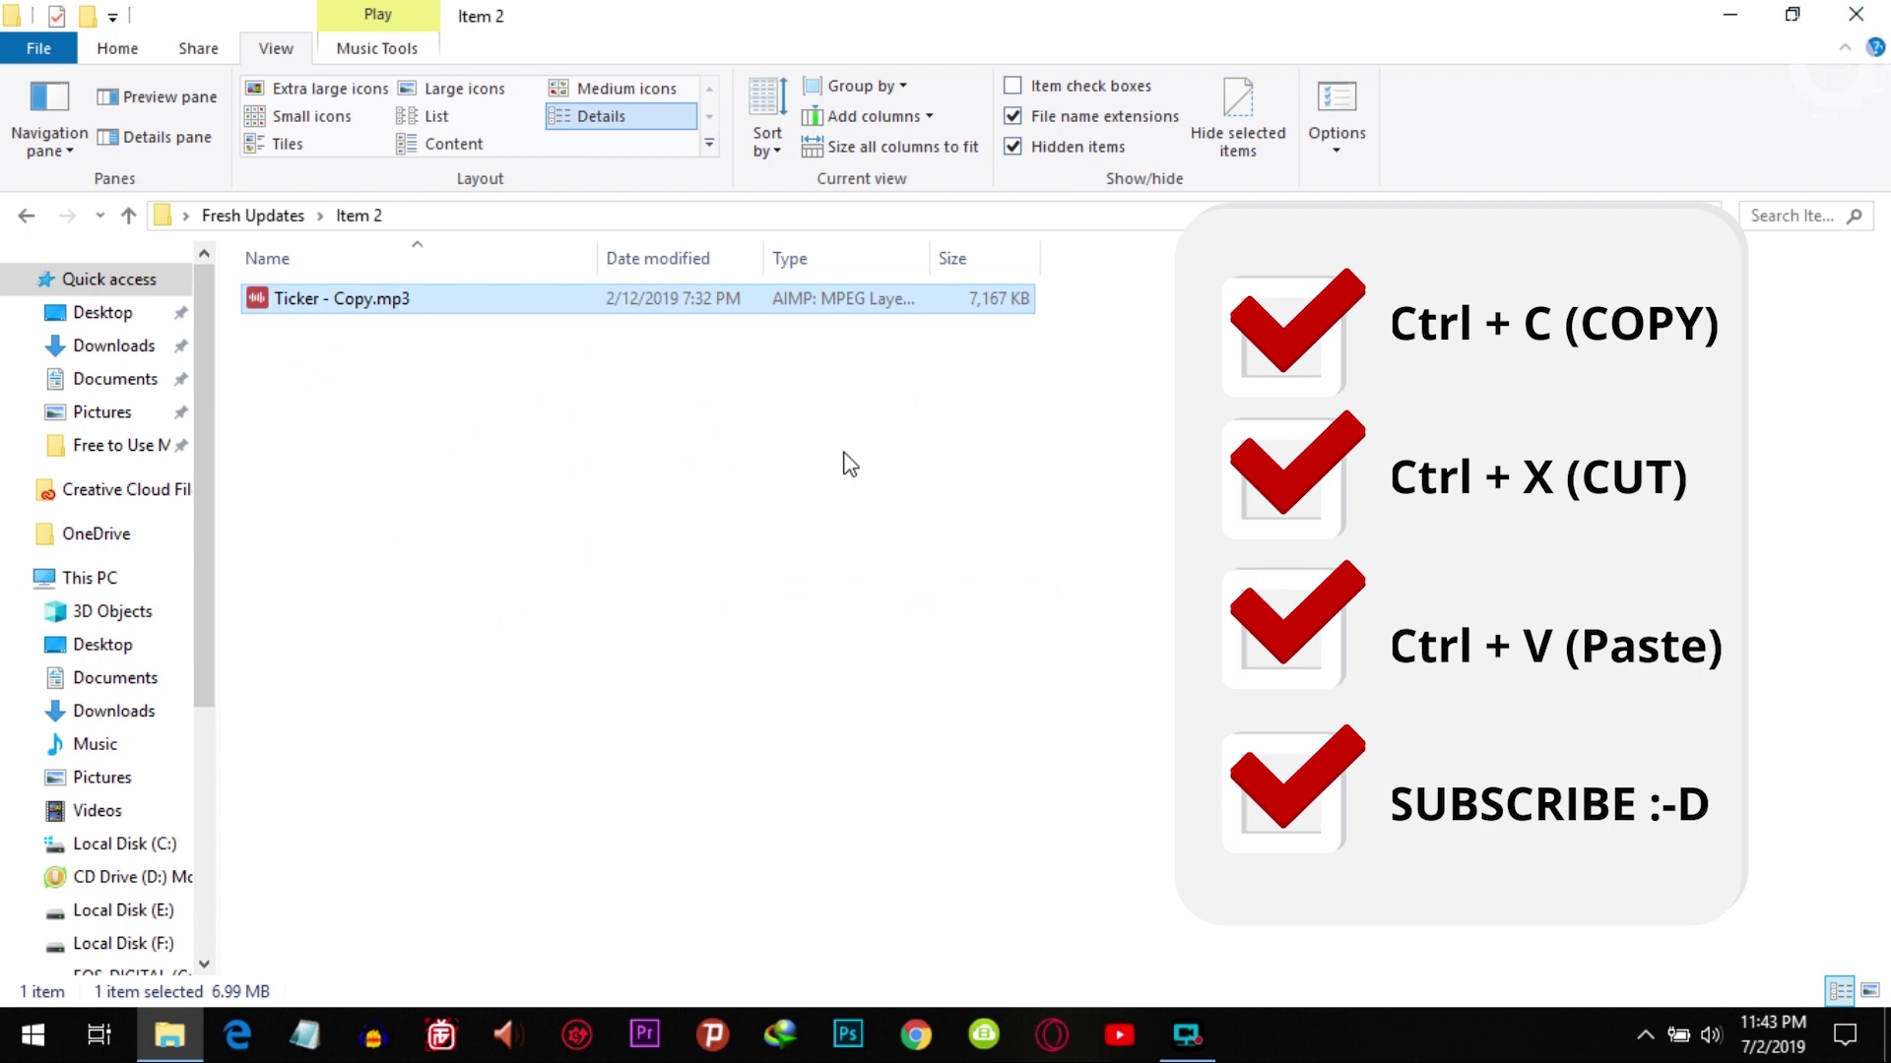
key(alt+Left)
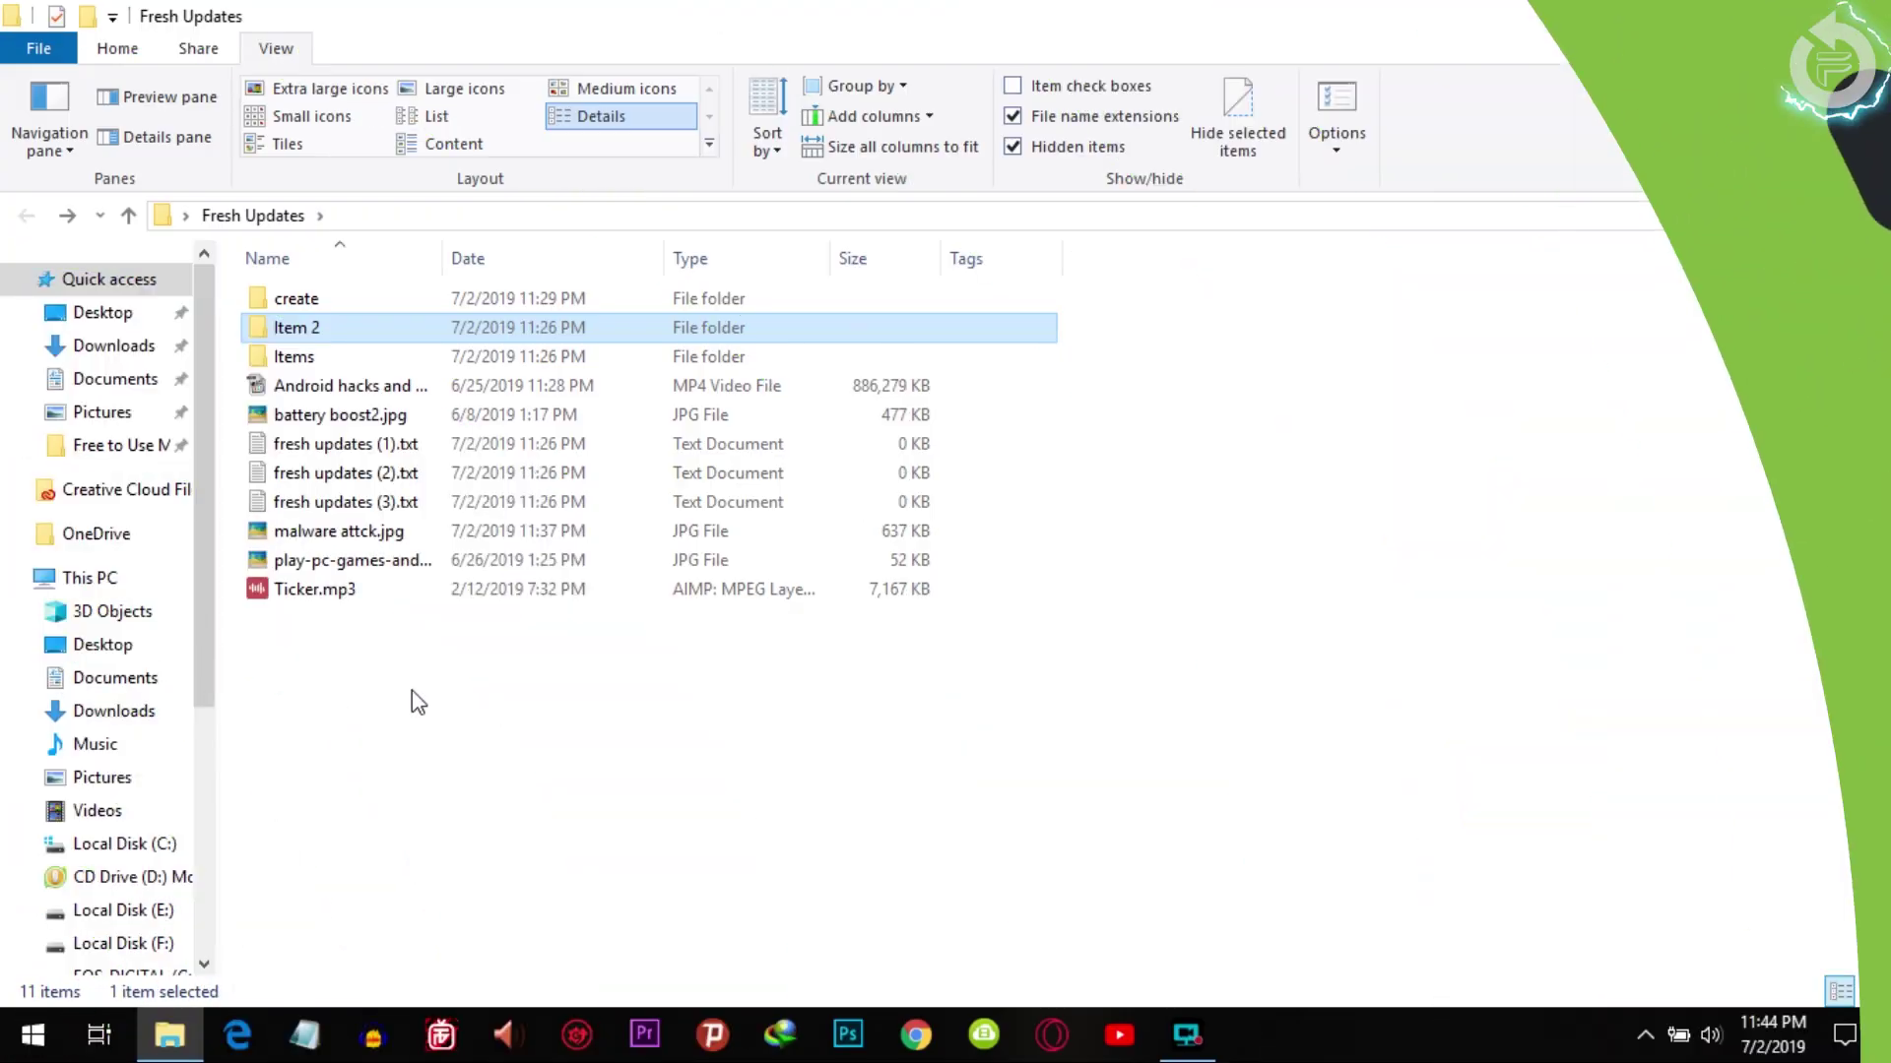
Send the files from battery boost2.jpg through Ticker.mp3 to a compressed (zipped) folder, accepting the suggested archive name.
click(412, 690)
drag(549, 743, 298, 388)
drag(380, 718, 282, 416)
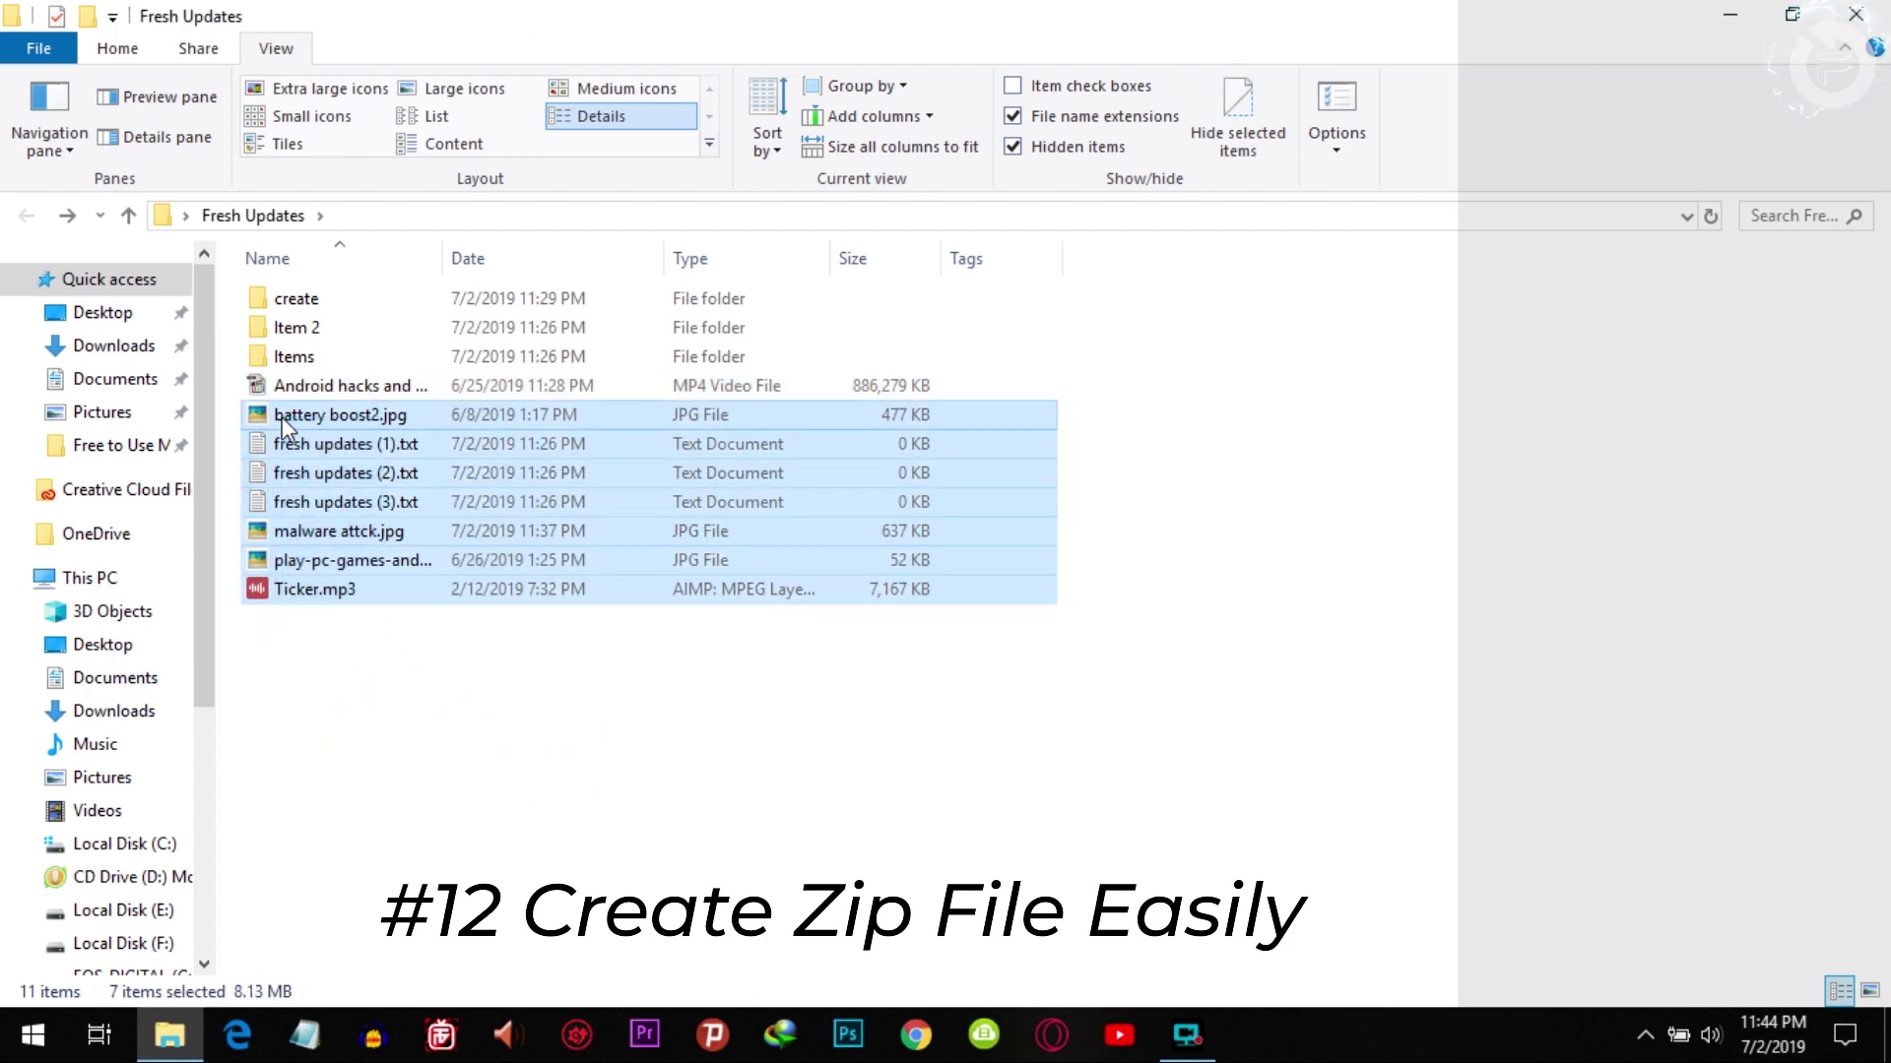
right_click(282, 417)
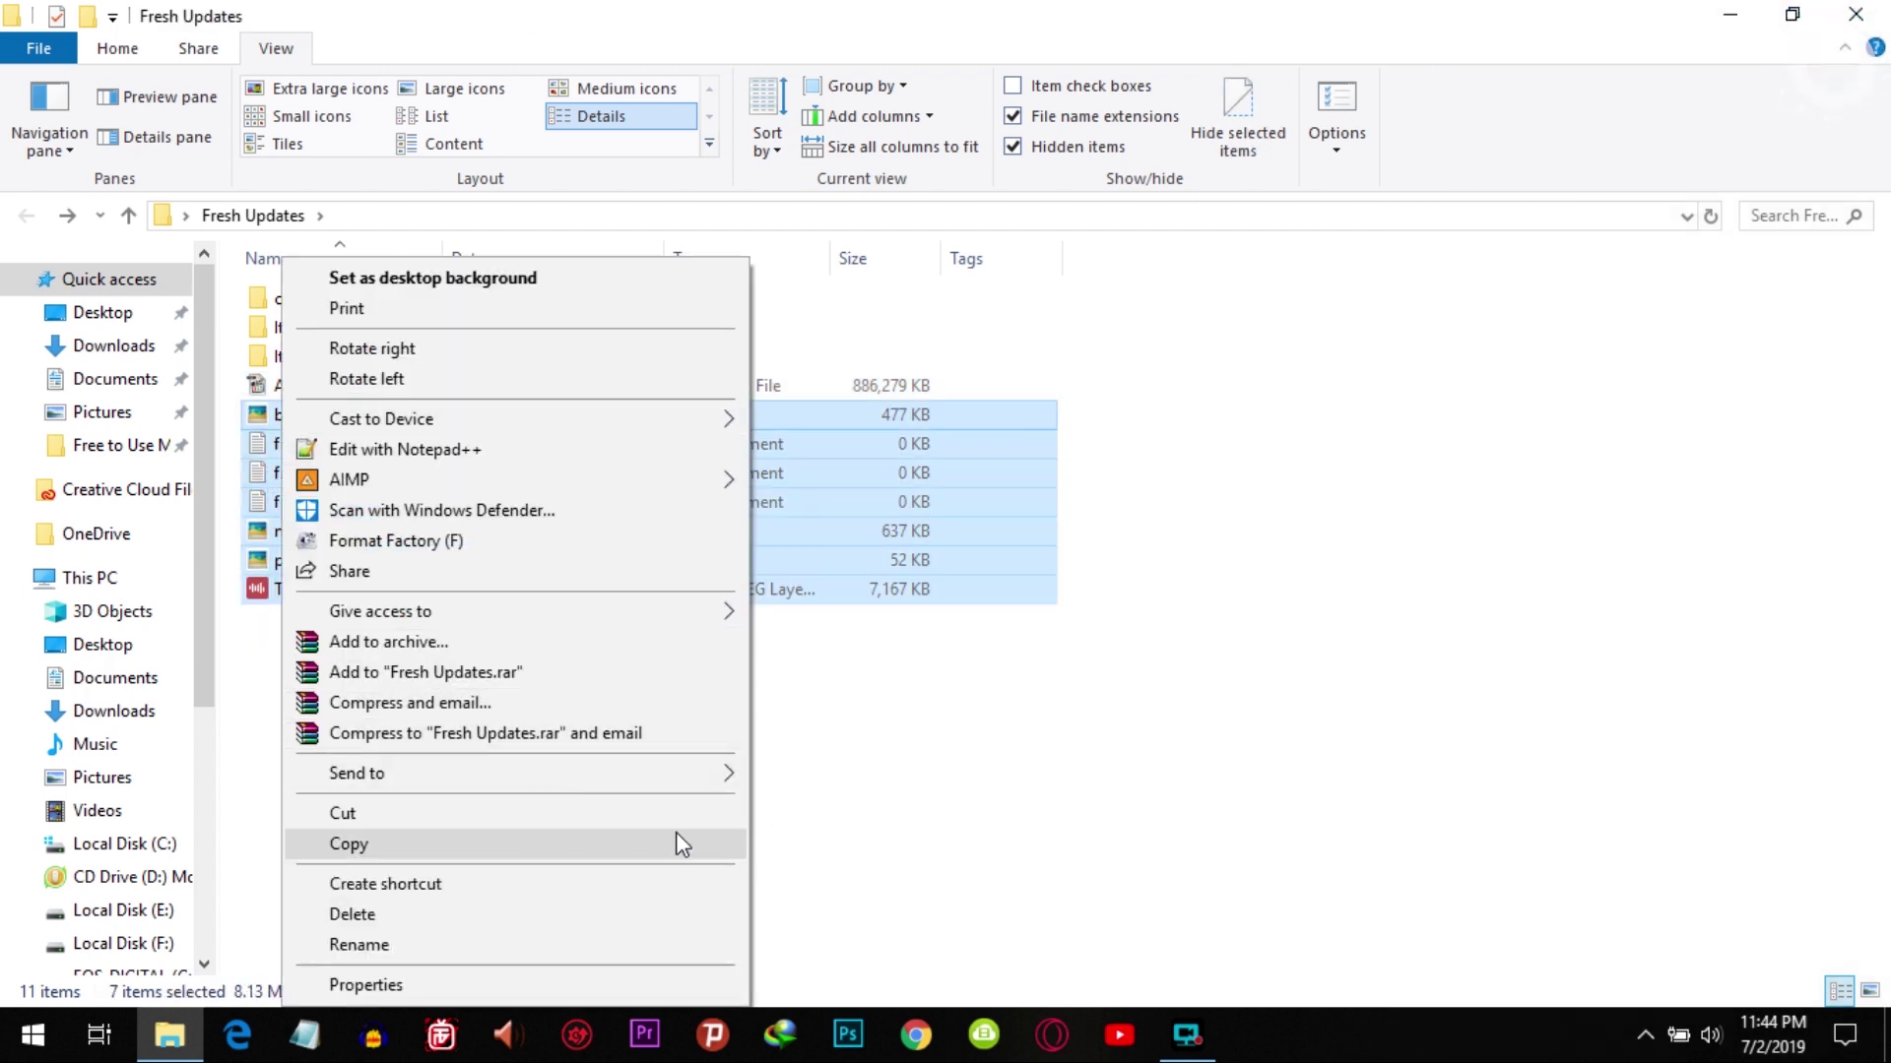
click(590, 778)
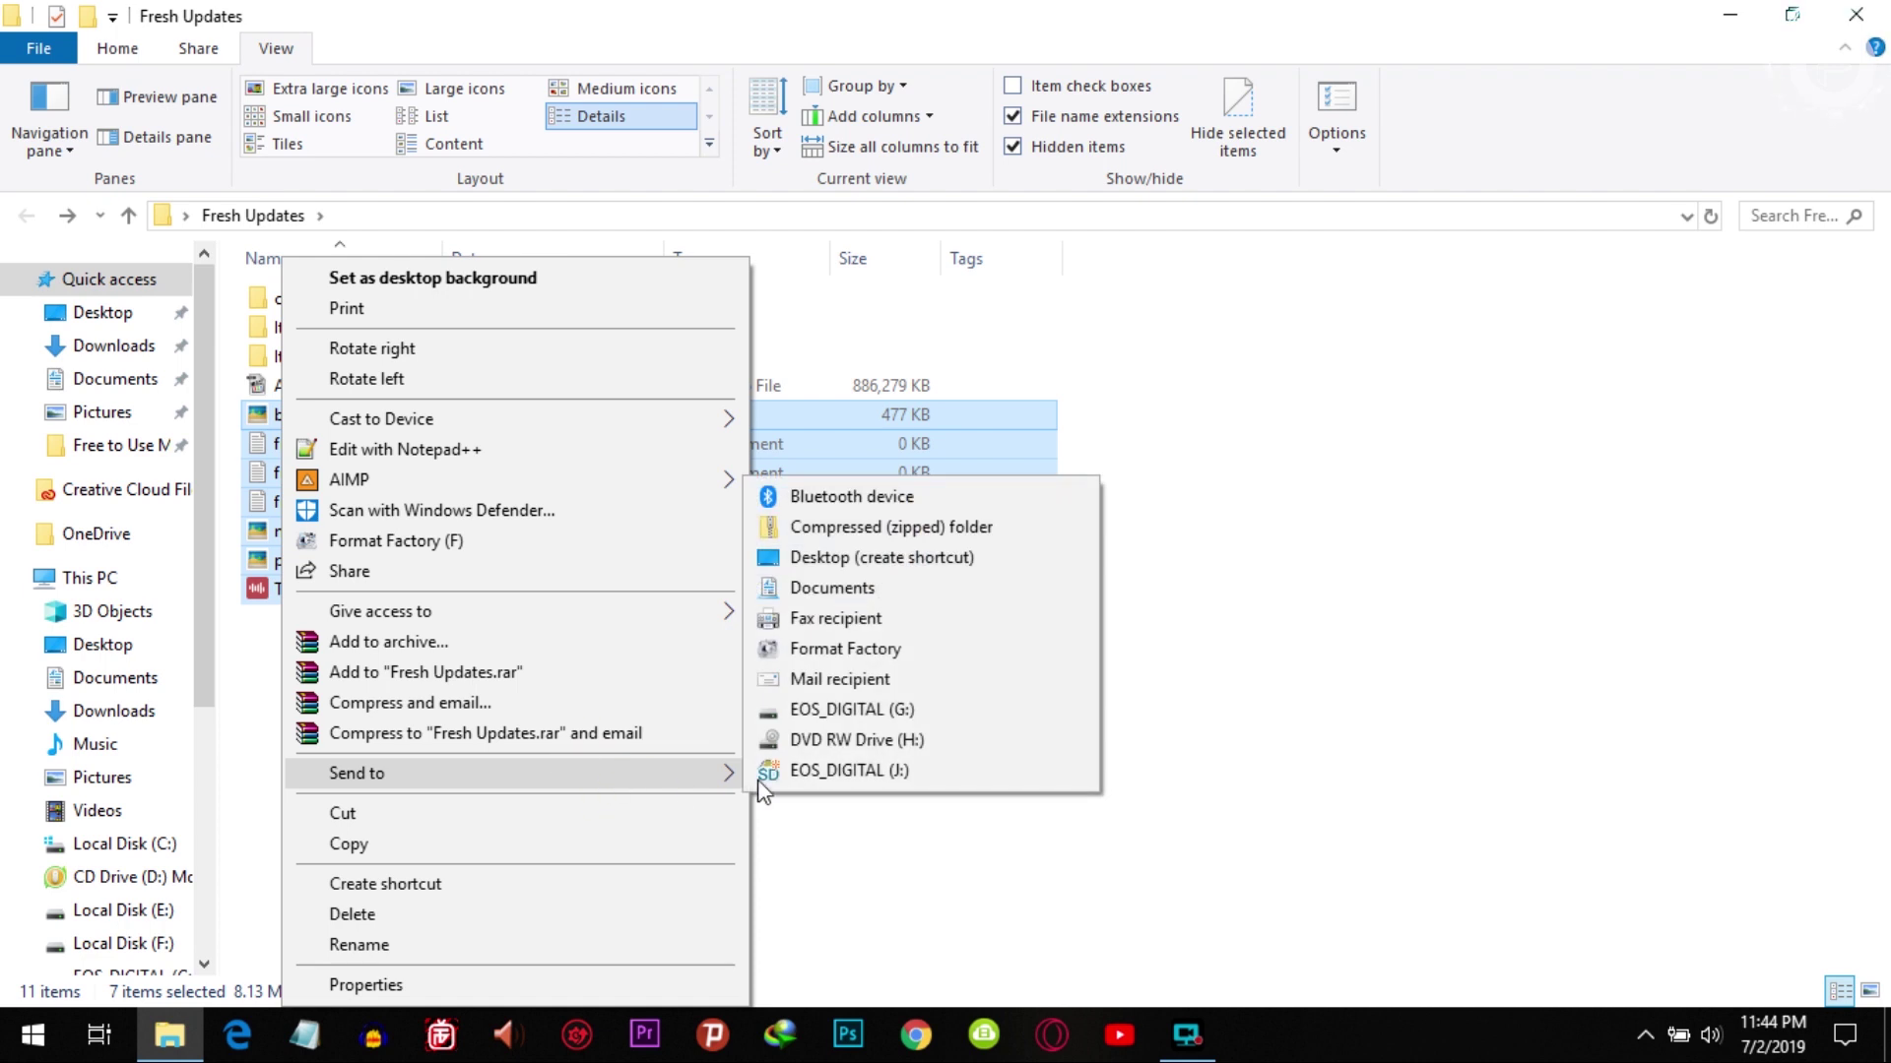
click(891, 529)
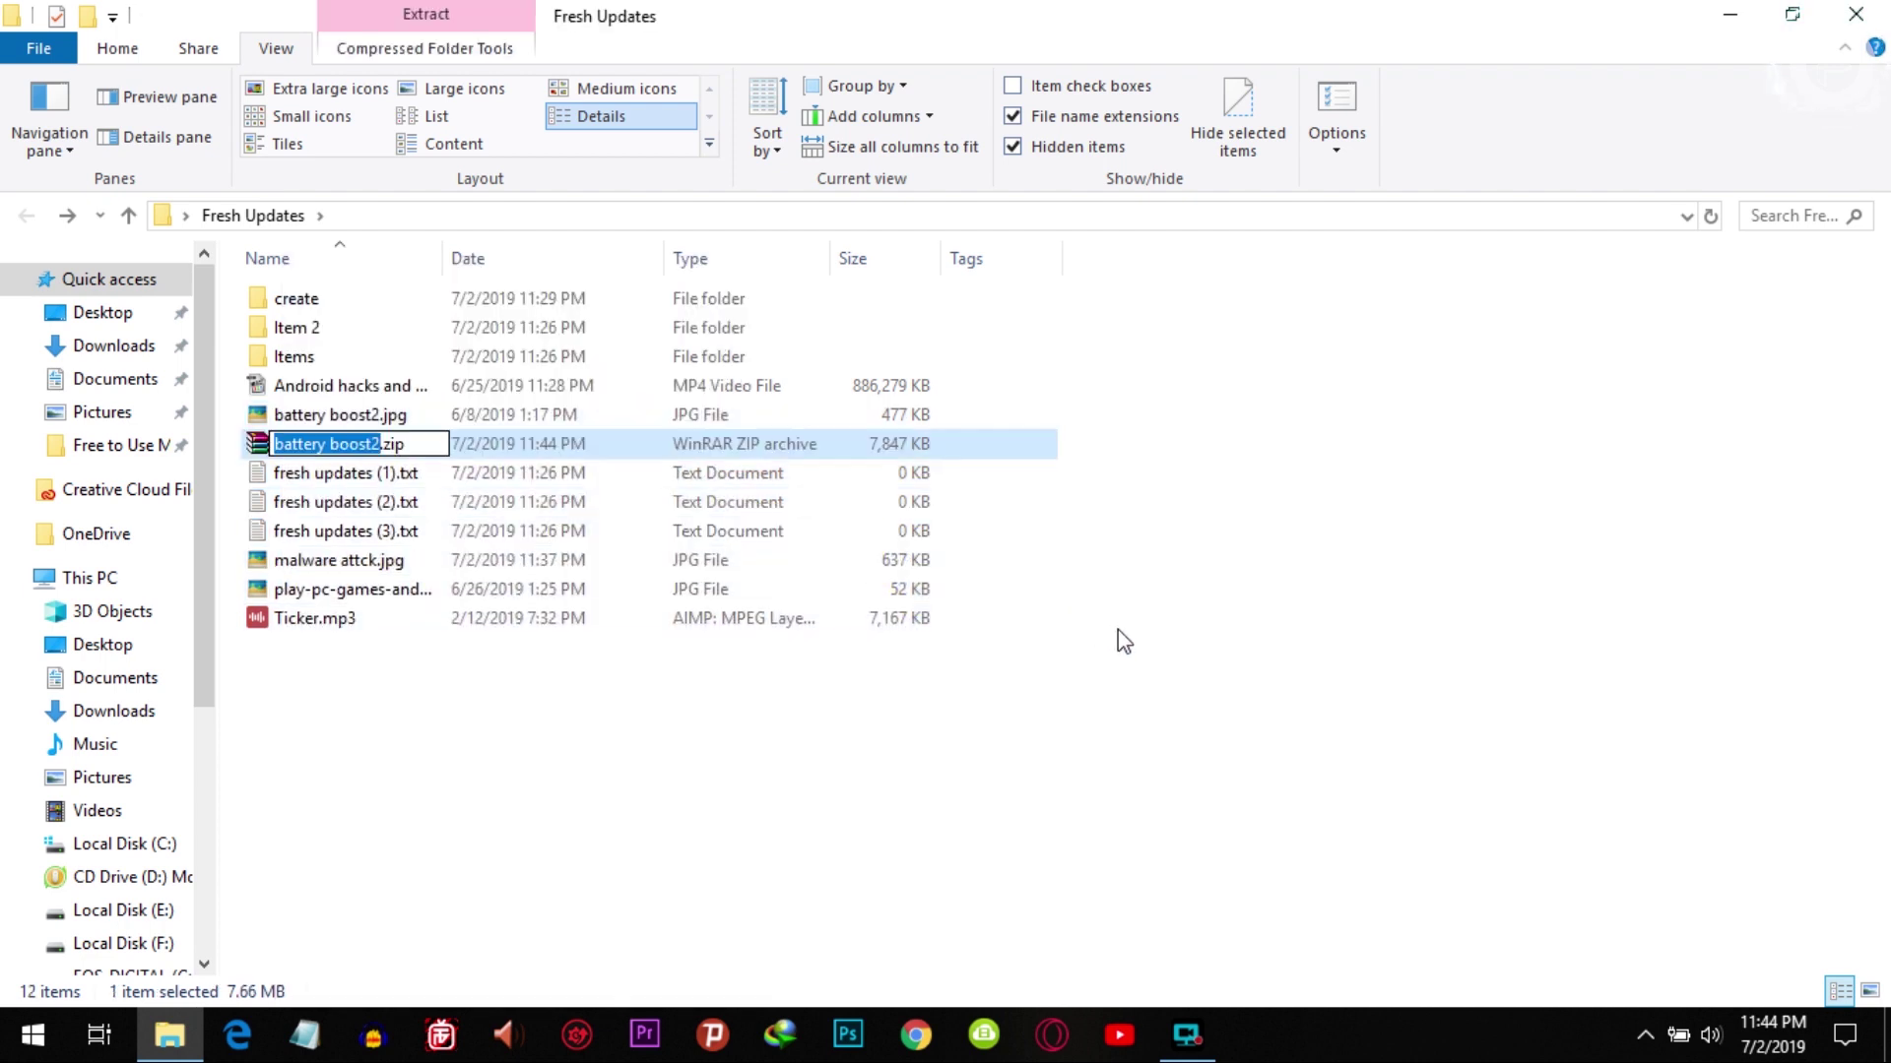
key(Return)
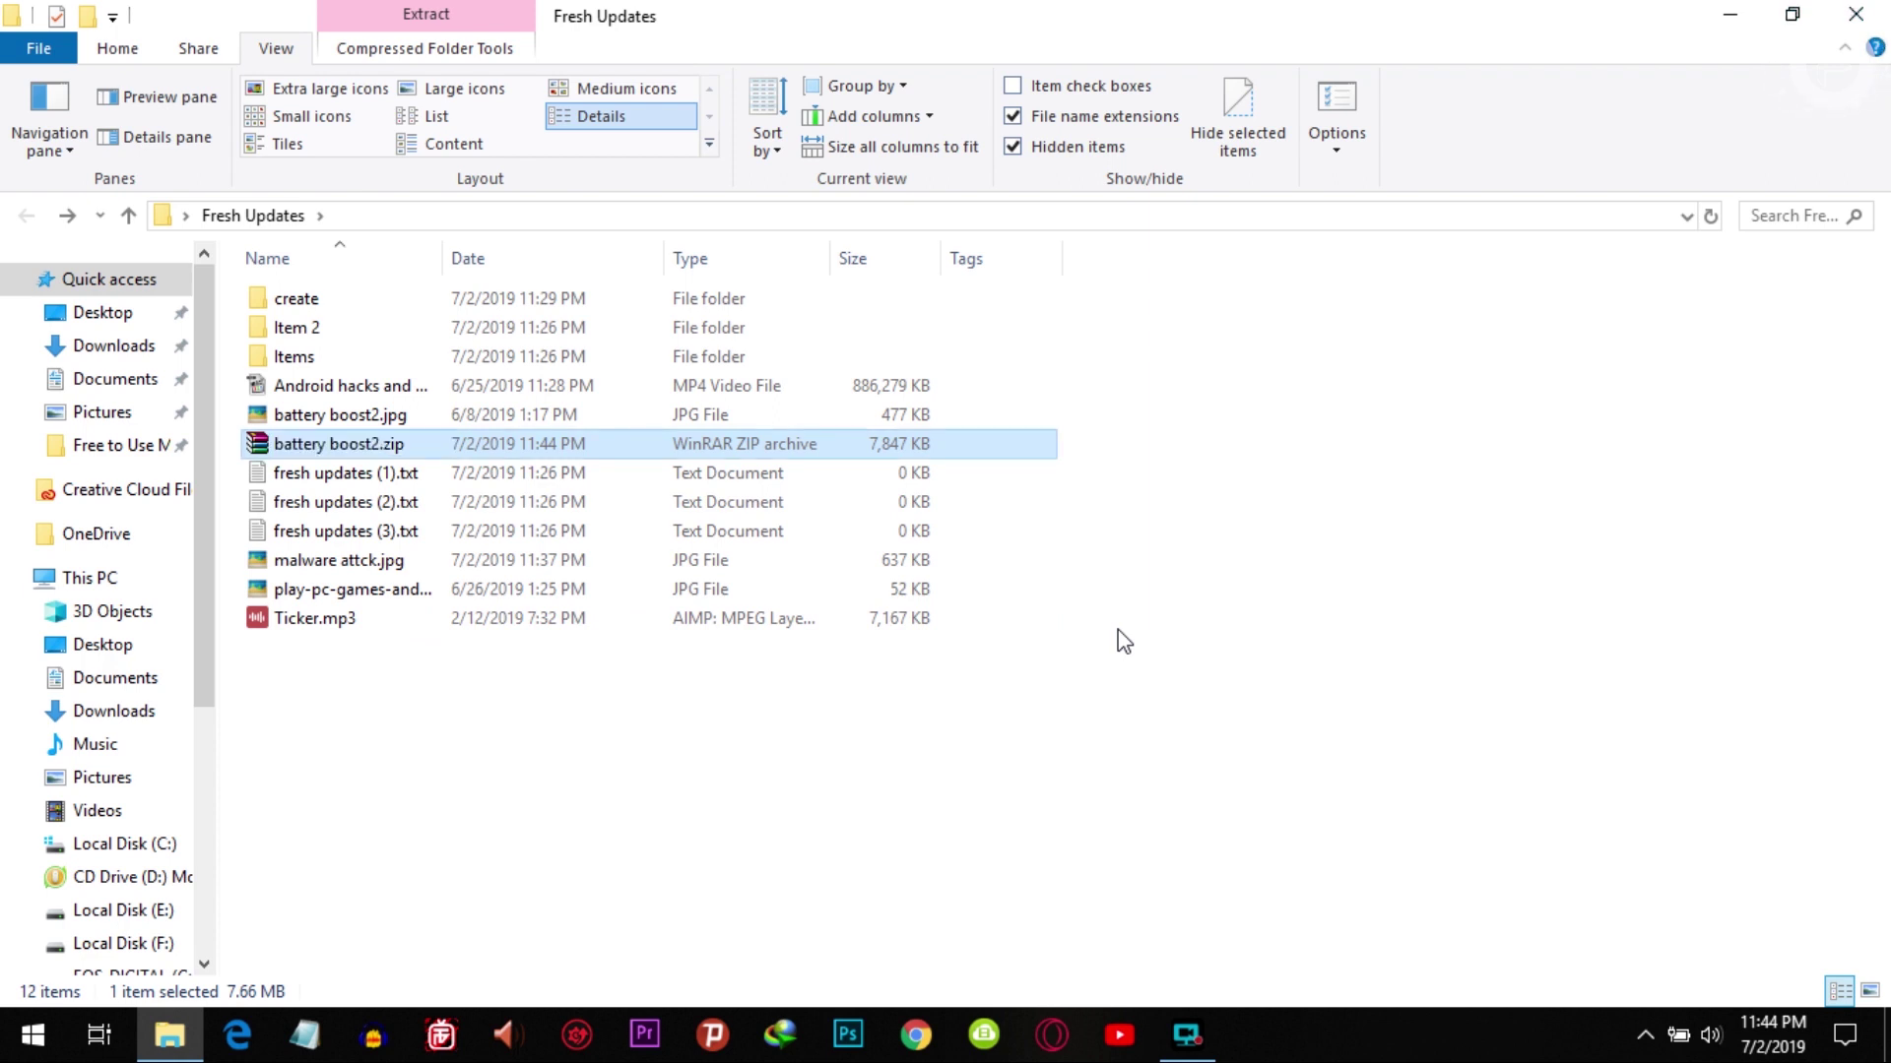
click(1119, 630)
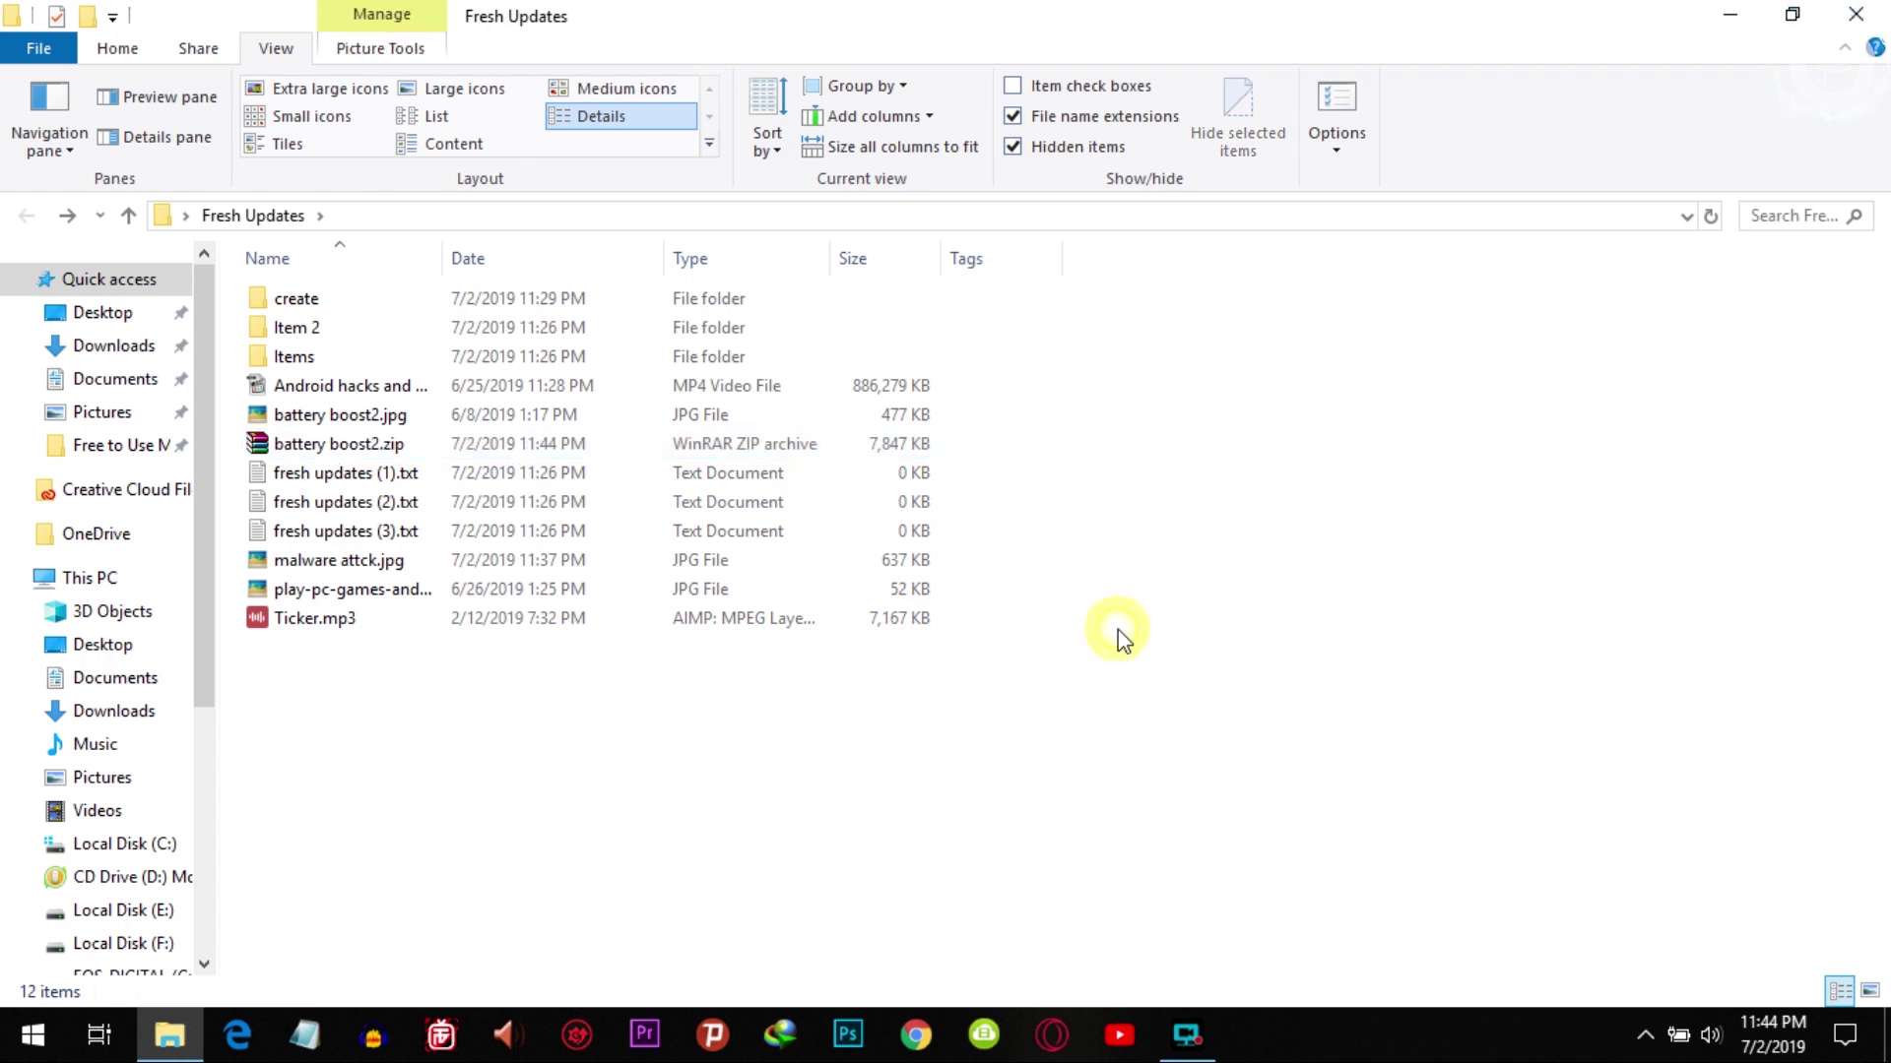
Extract battery boost2.zip to its own battery boost2 folder, check the extracted files, and return to Fresh Updates.
right_click(326, 452)
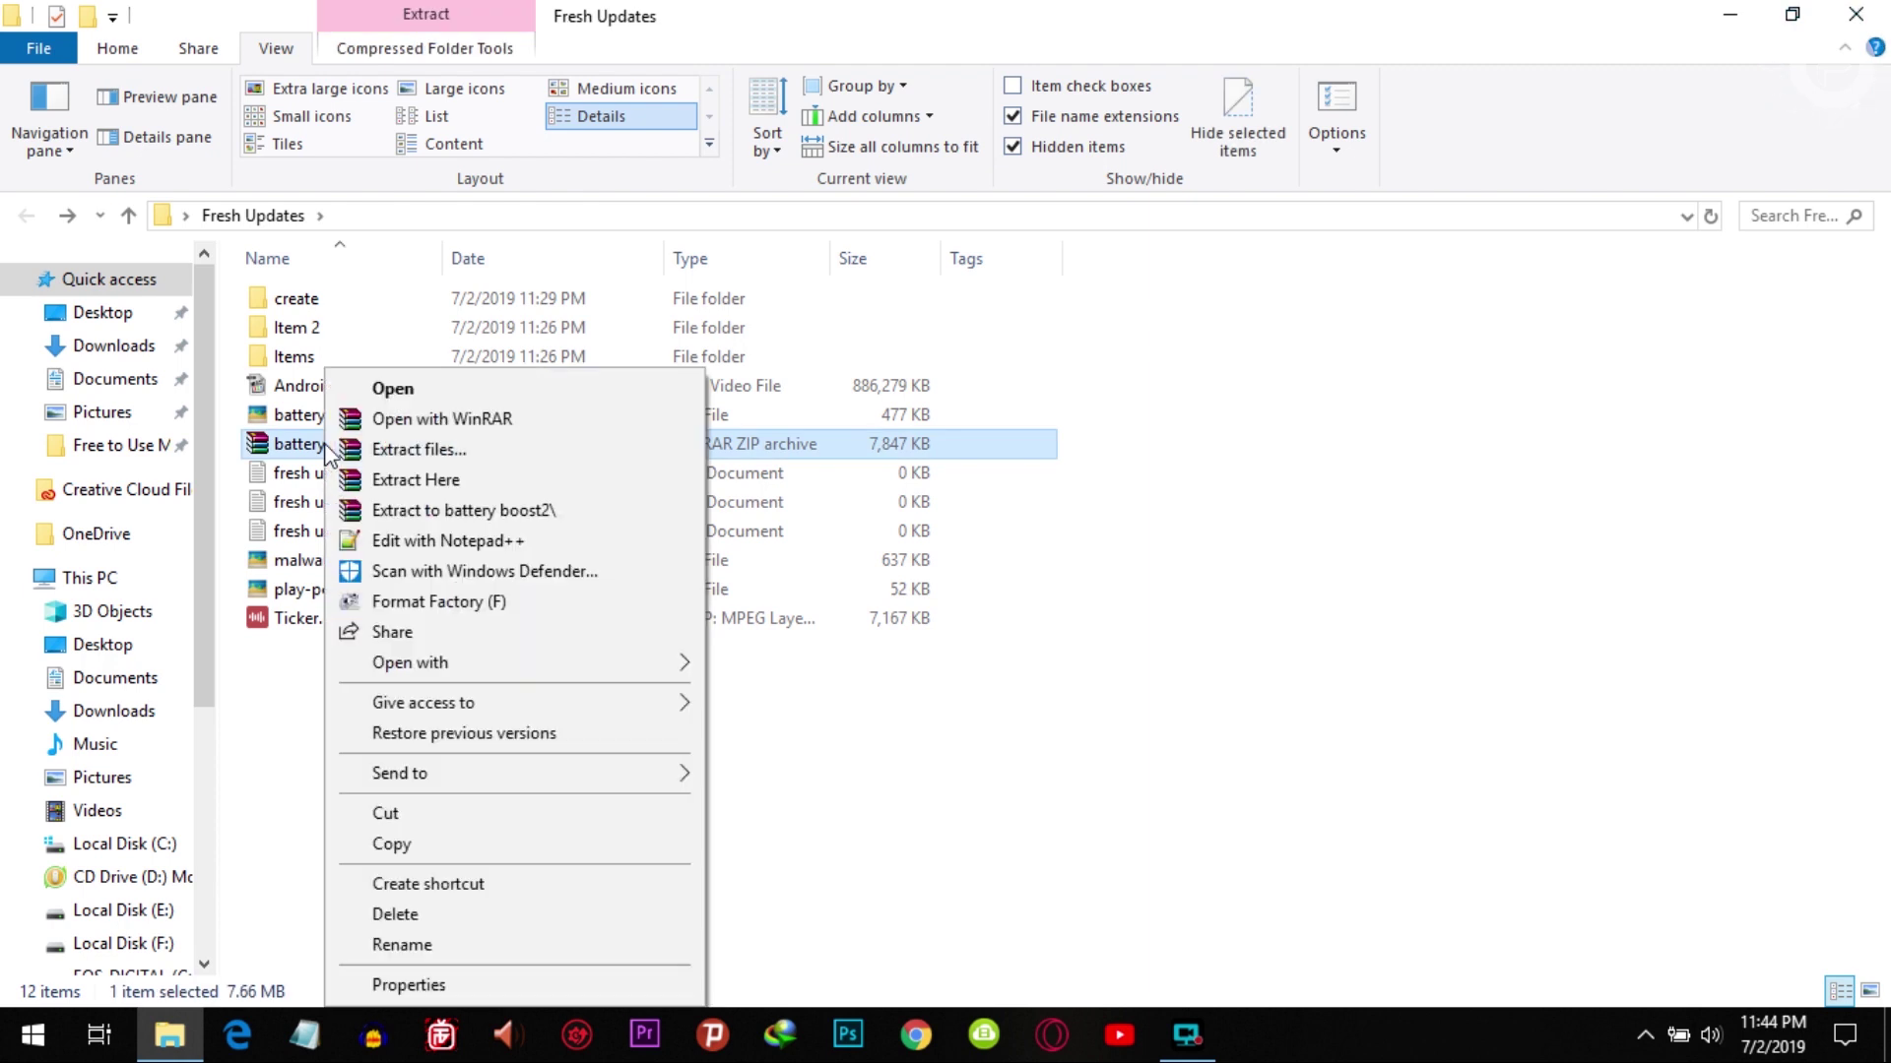
click(562, 512)
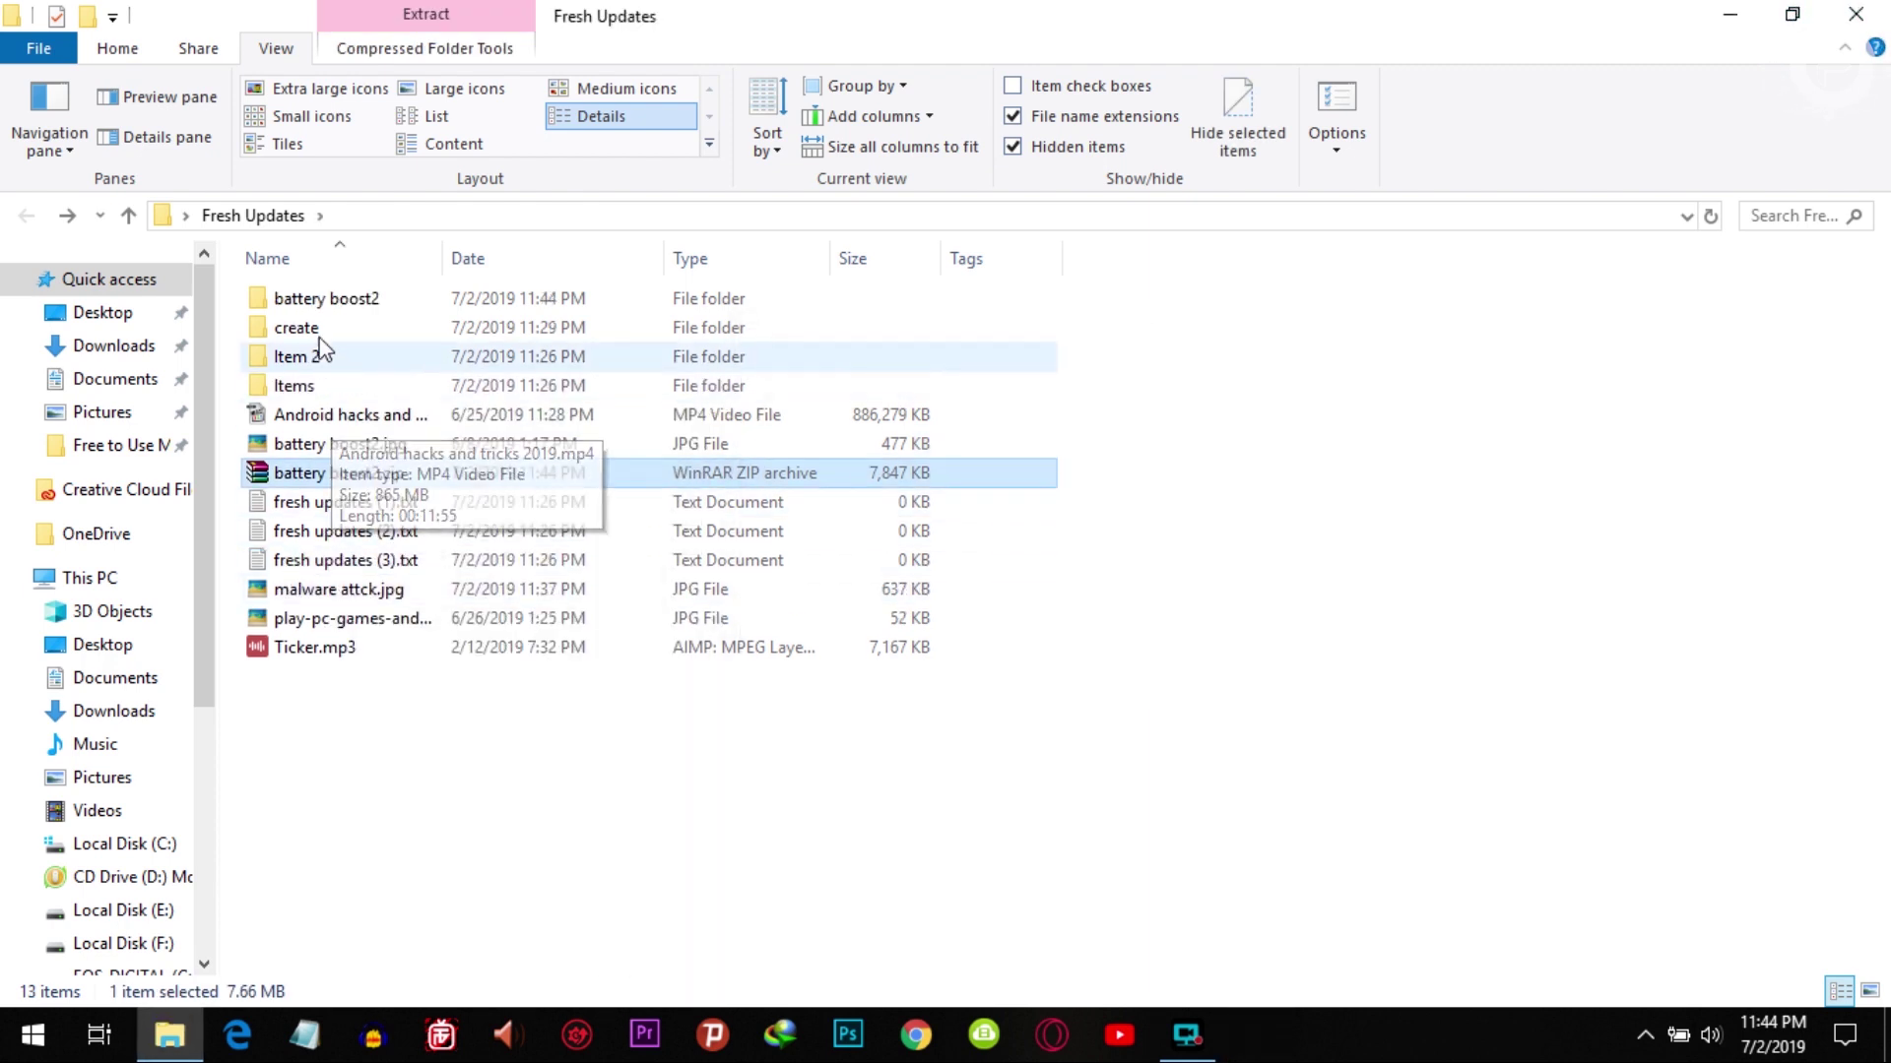
double_click(323, 299)
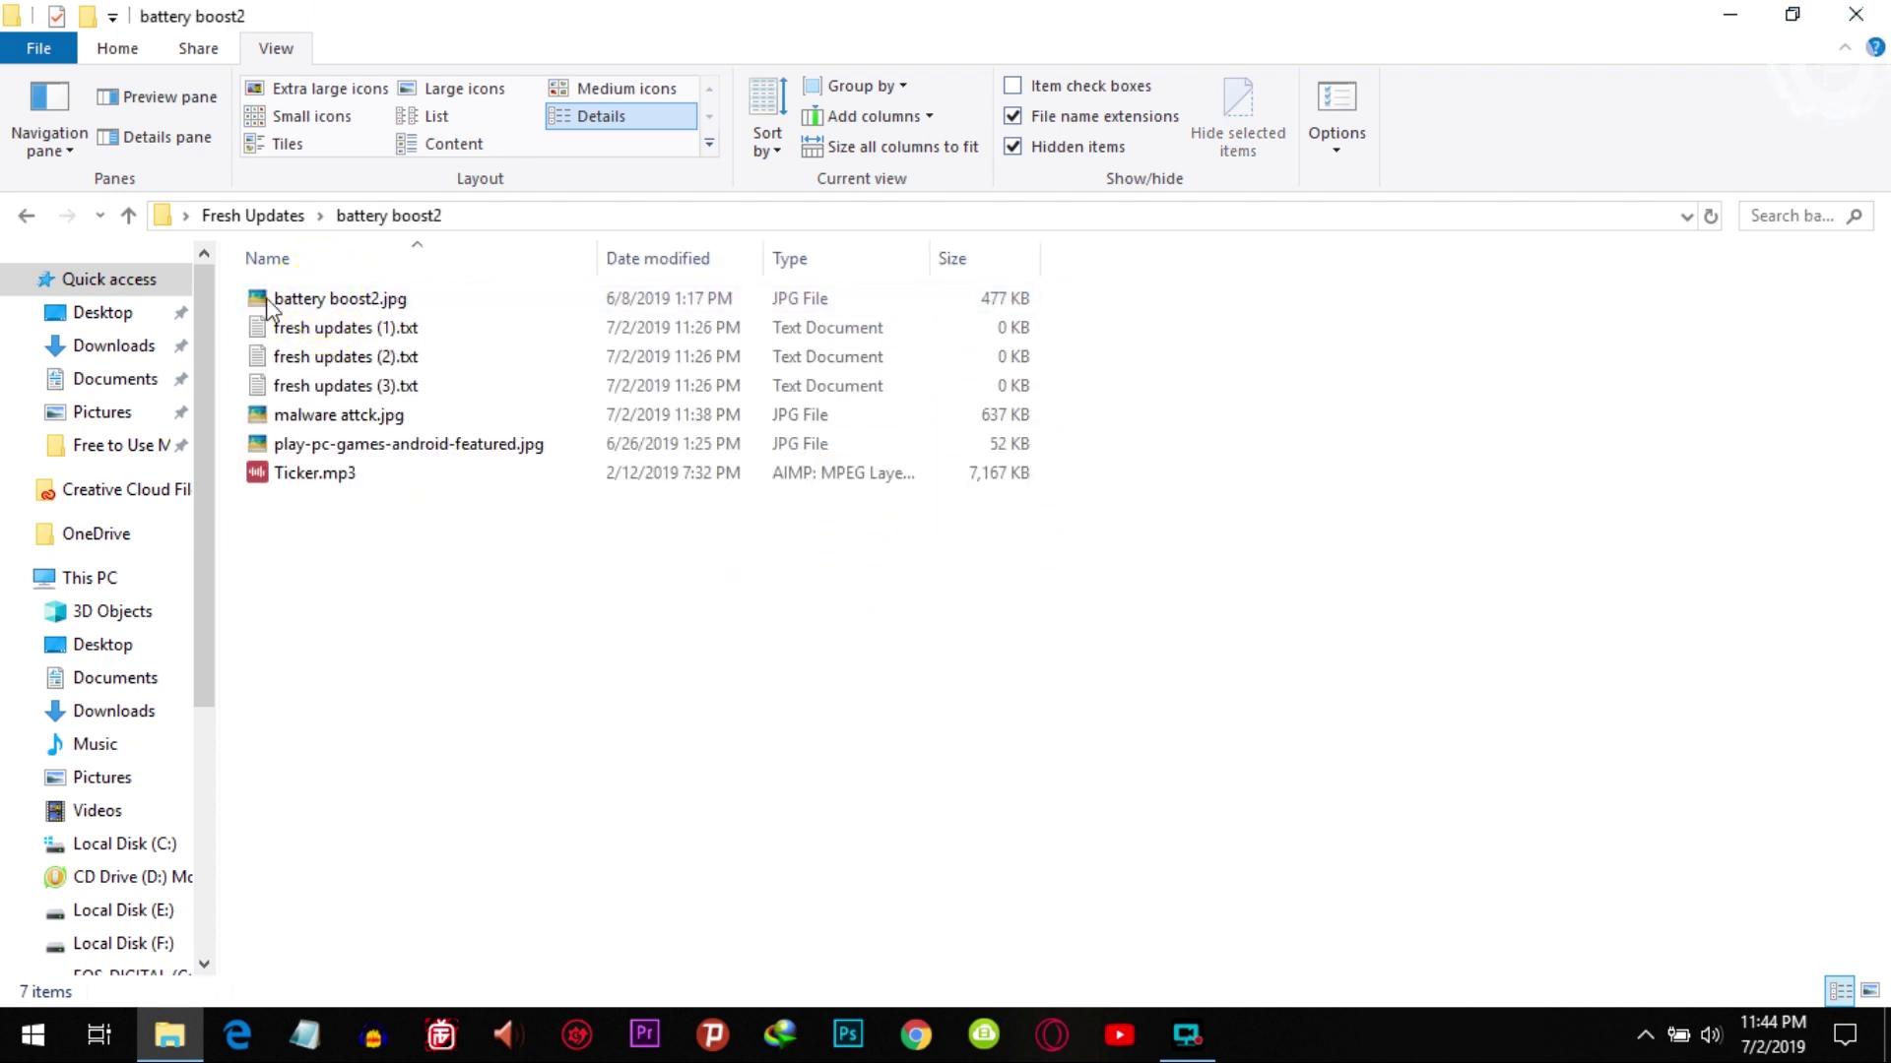
click(127, 216)
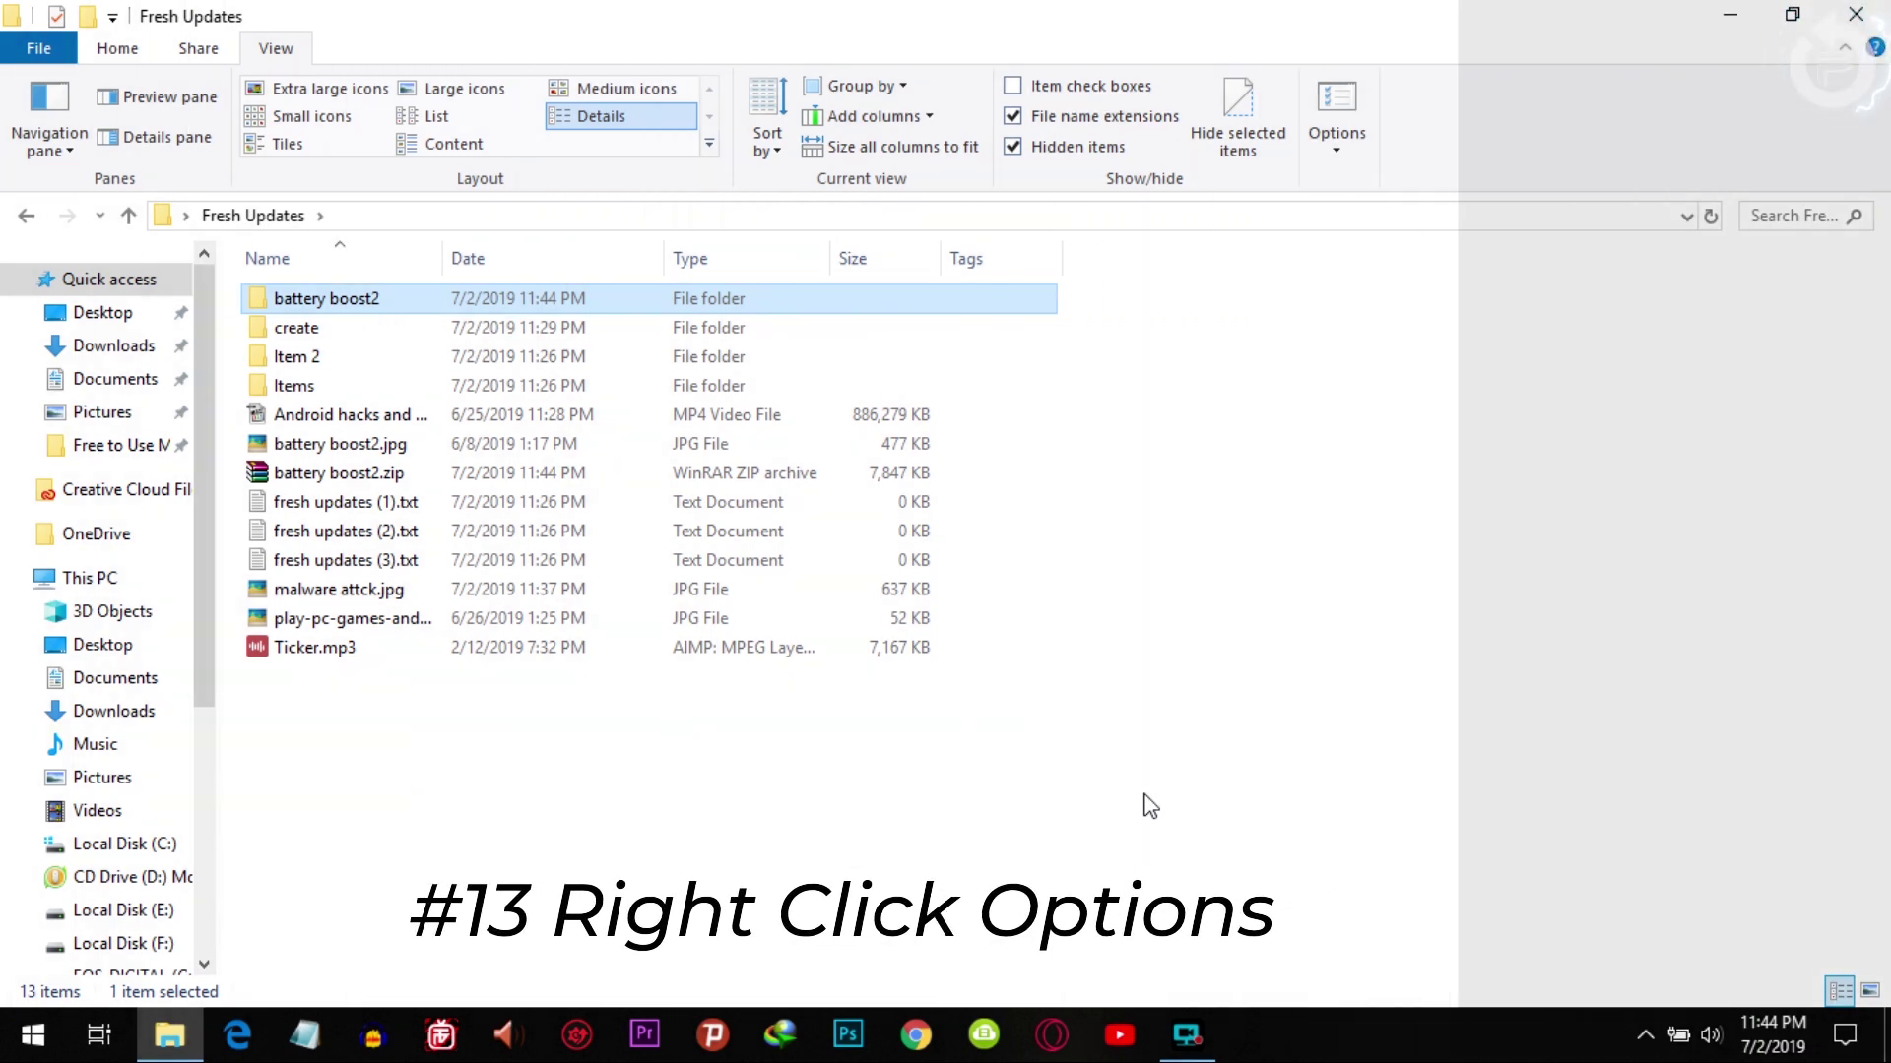
Add the Date modified detail to the Fresh Updates folder through the additional grouping options.
right_click(1121, 462)
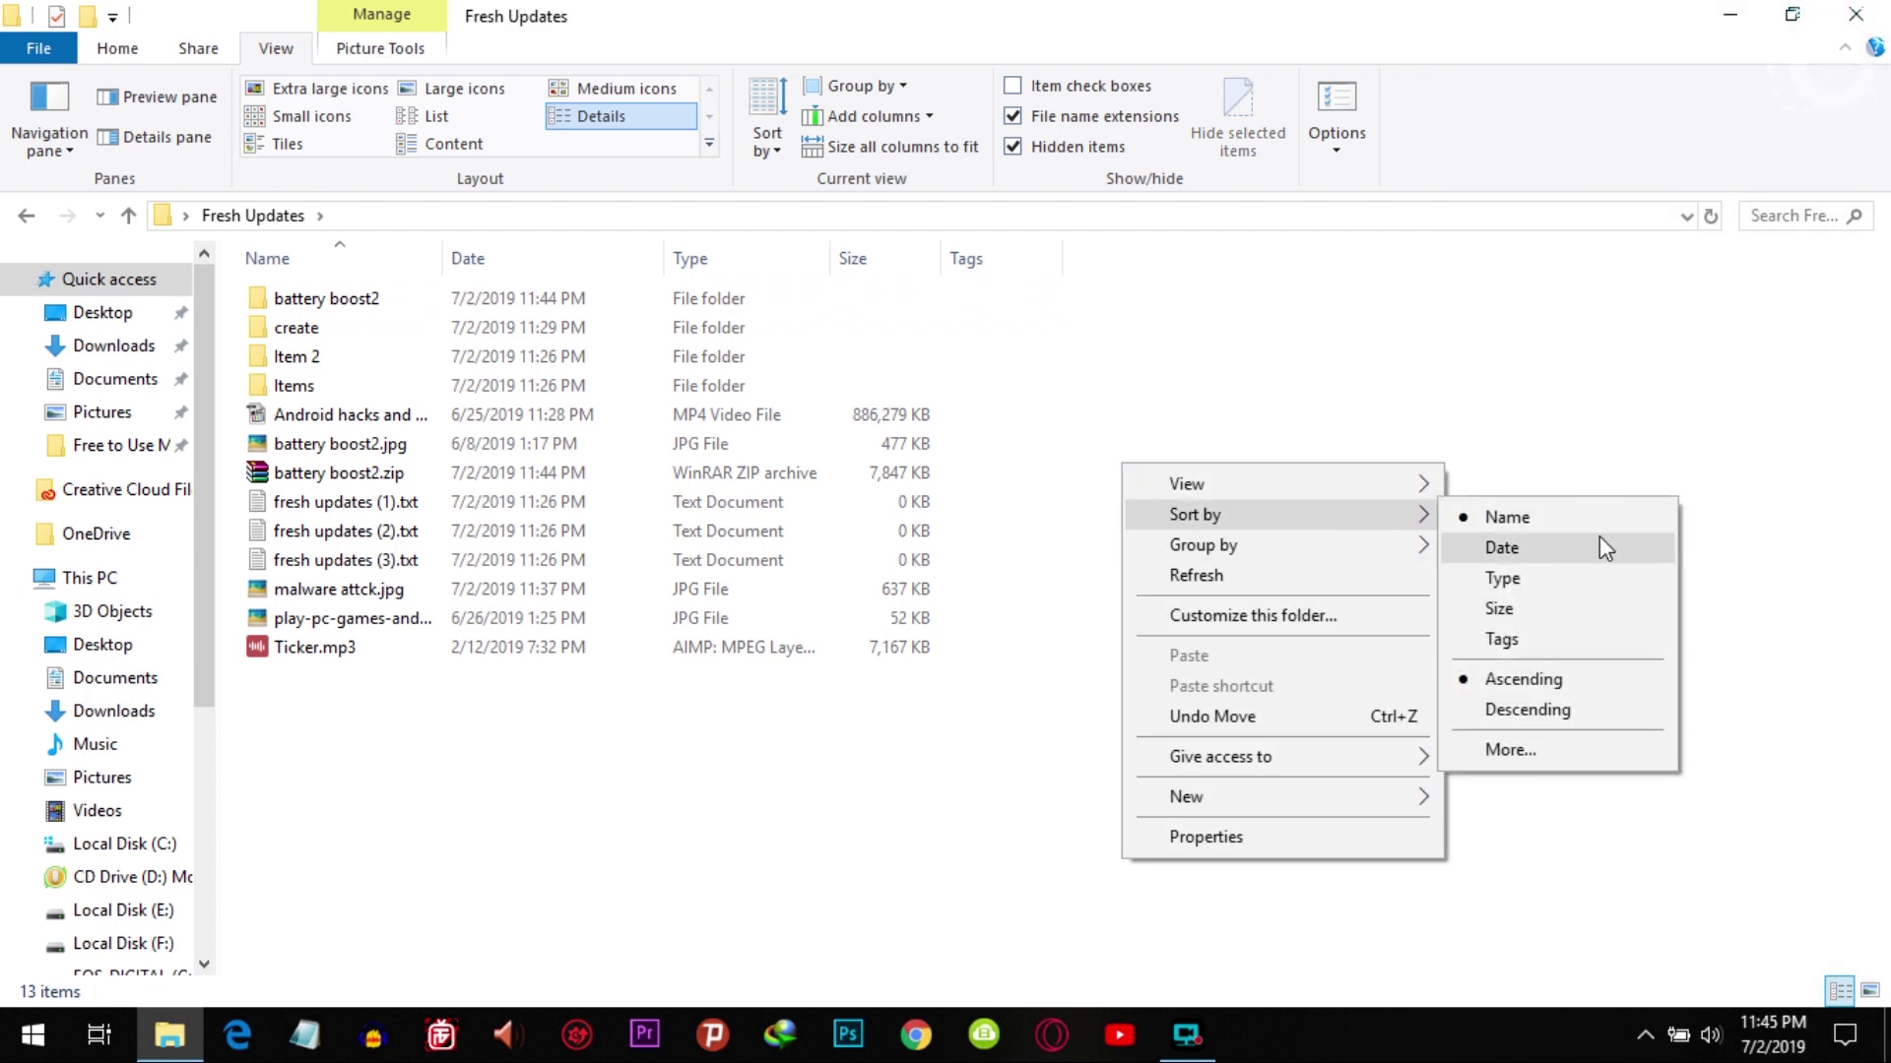
mouse_move(1283, 548)
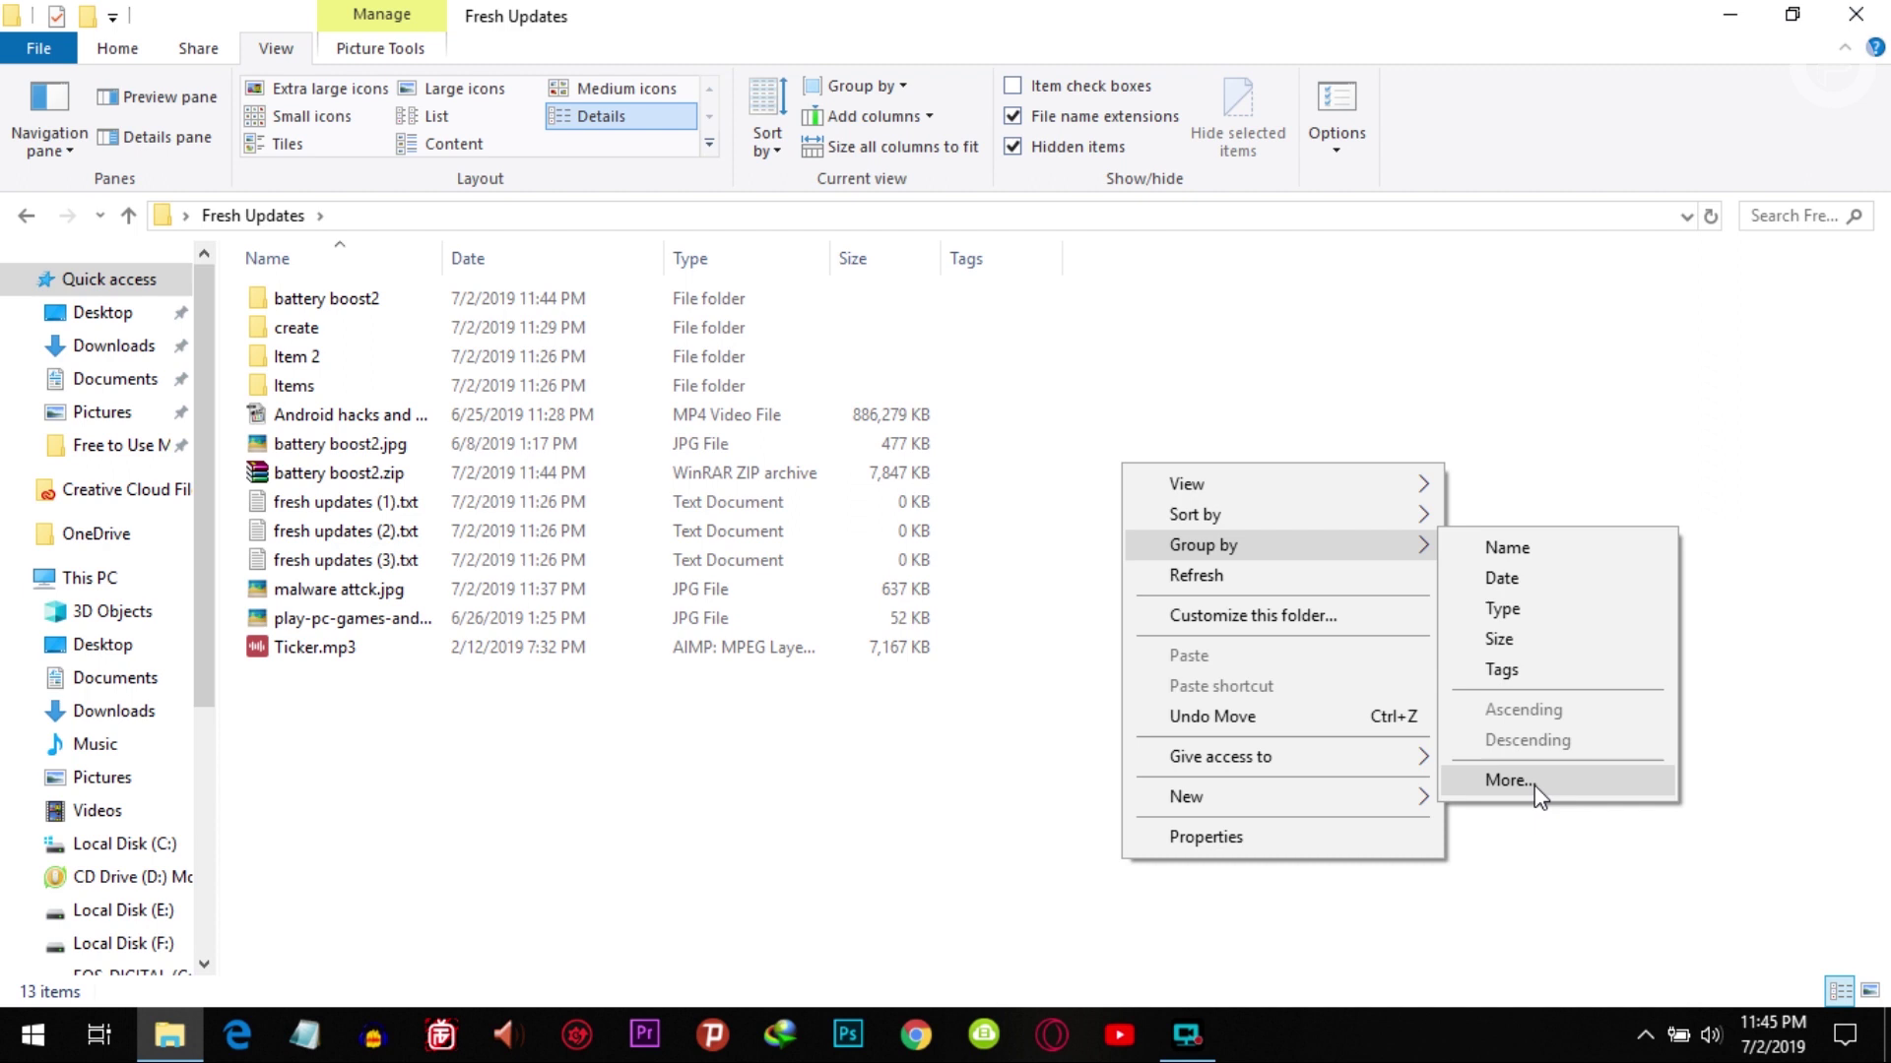
click(1566, 787)
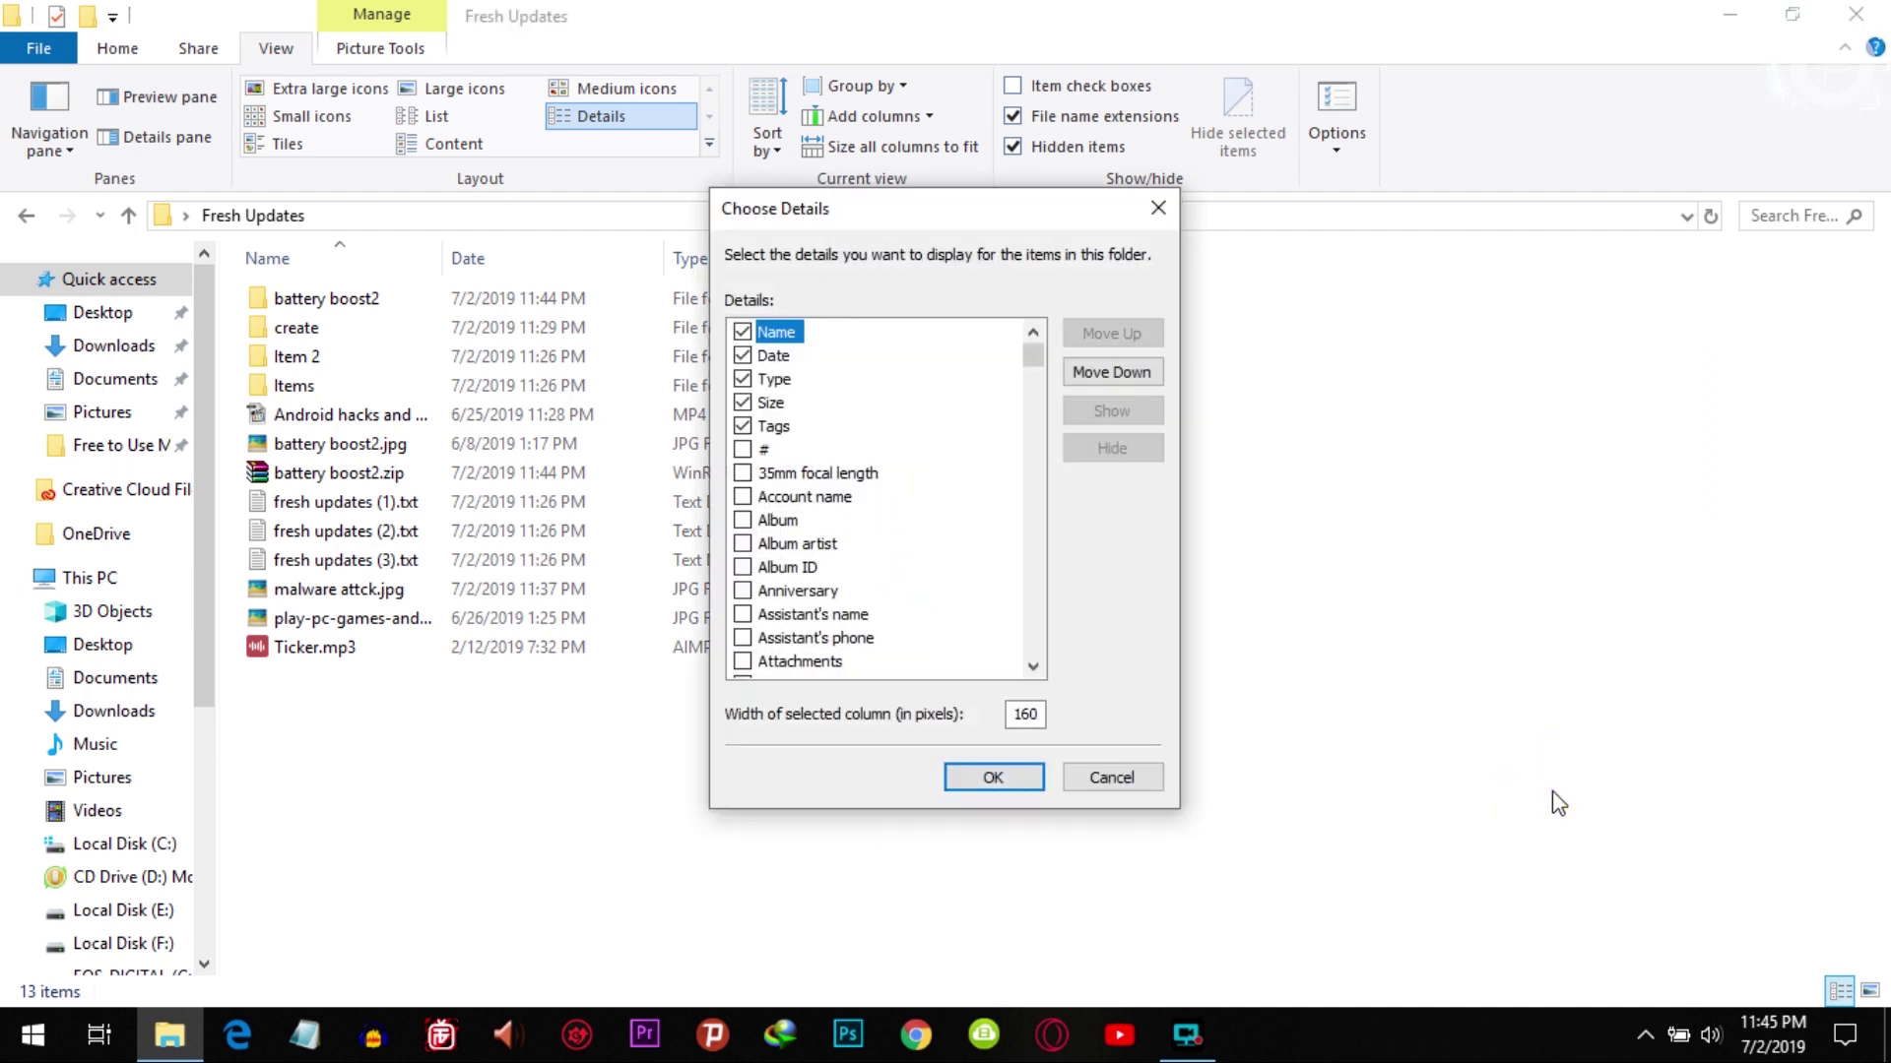
scroll(826, 460, down, 3)
scroll(790, 491, down, 12)
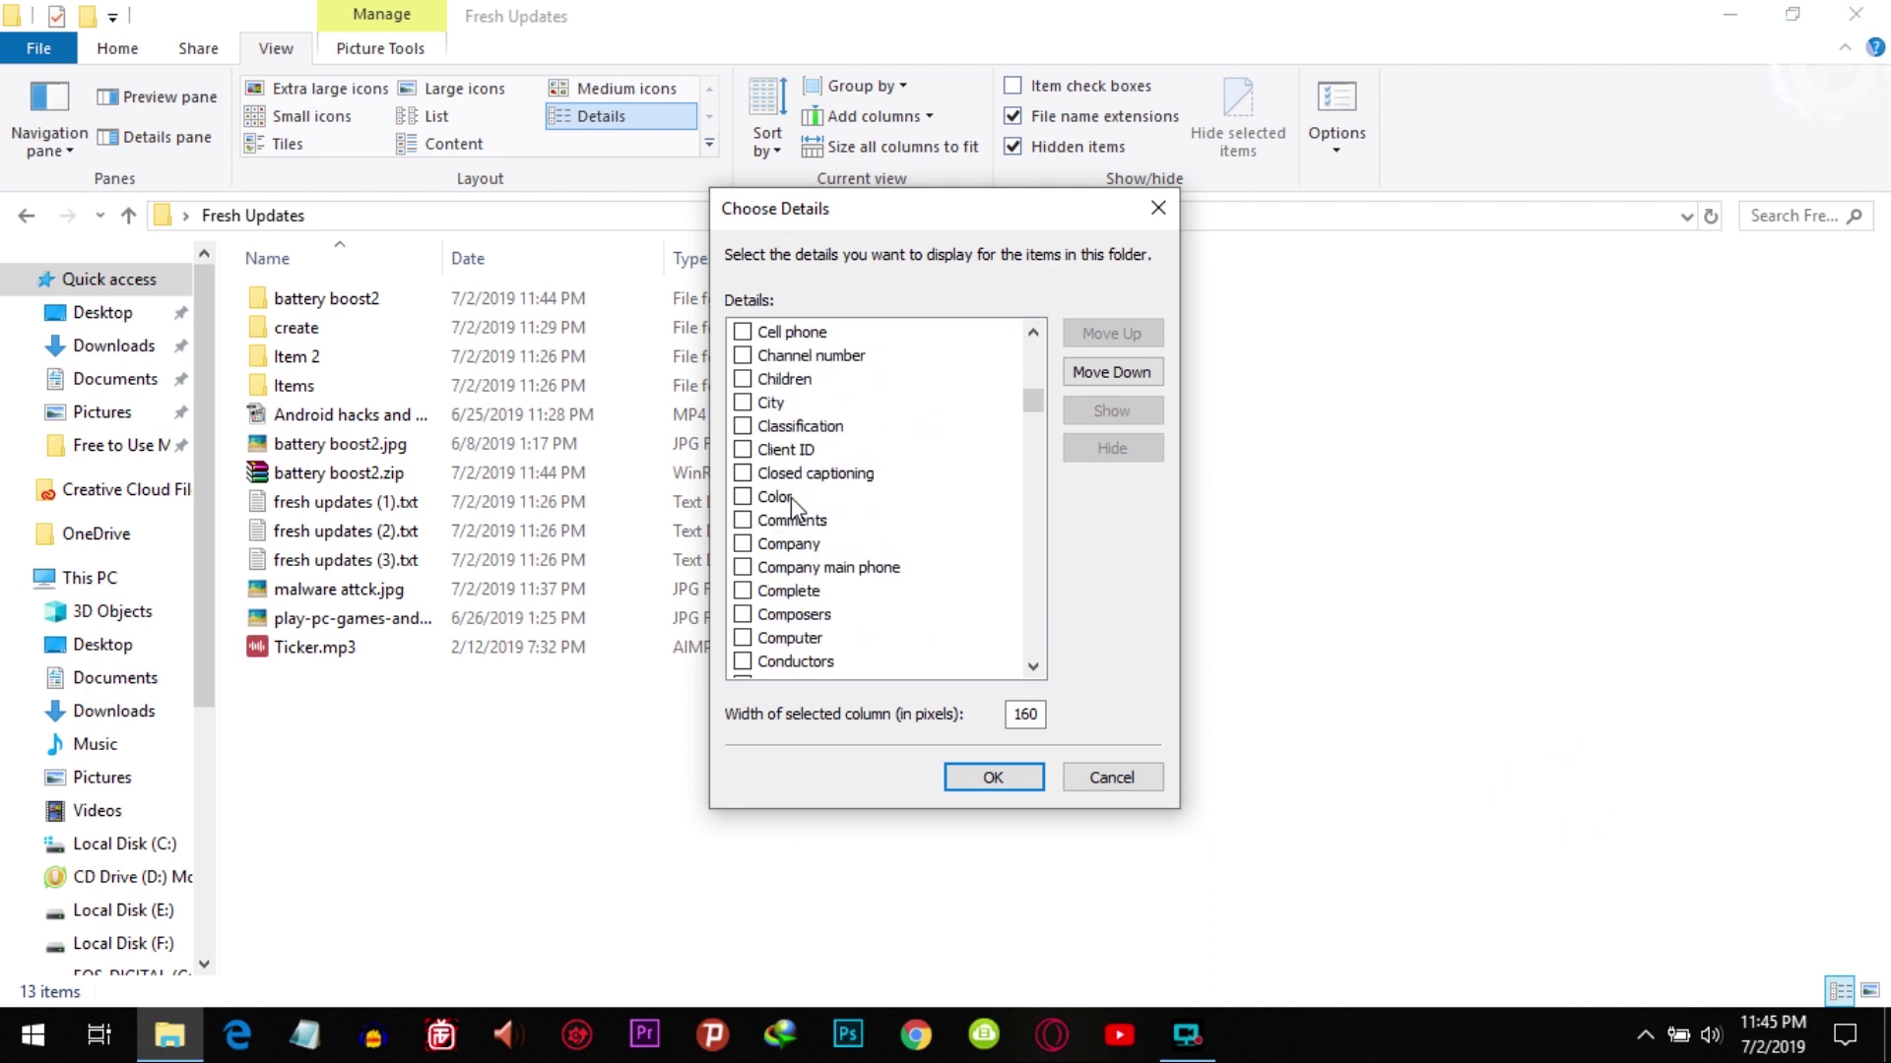
scroll(790, 498, down, 1)
scroll(793, 507, down, 3)
scroll(795, 543, down, 8)
scroll(813, 508, up, 2)
click(743, 450)
click(992, 777)
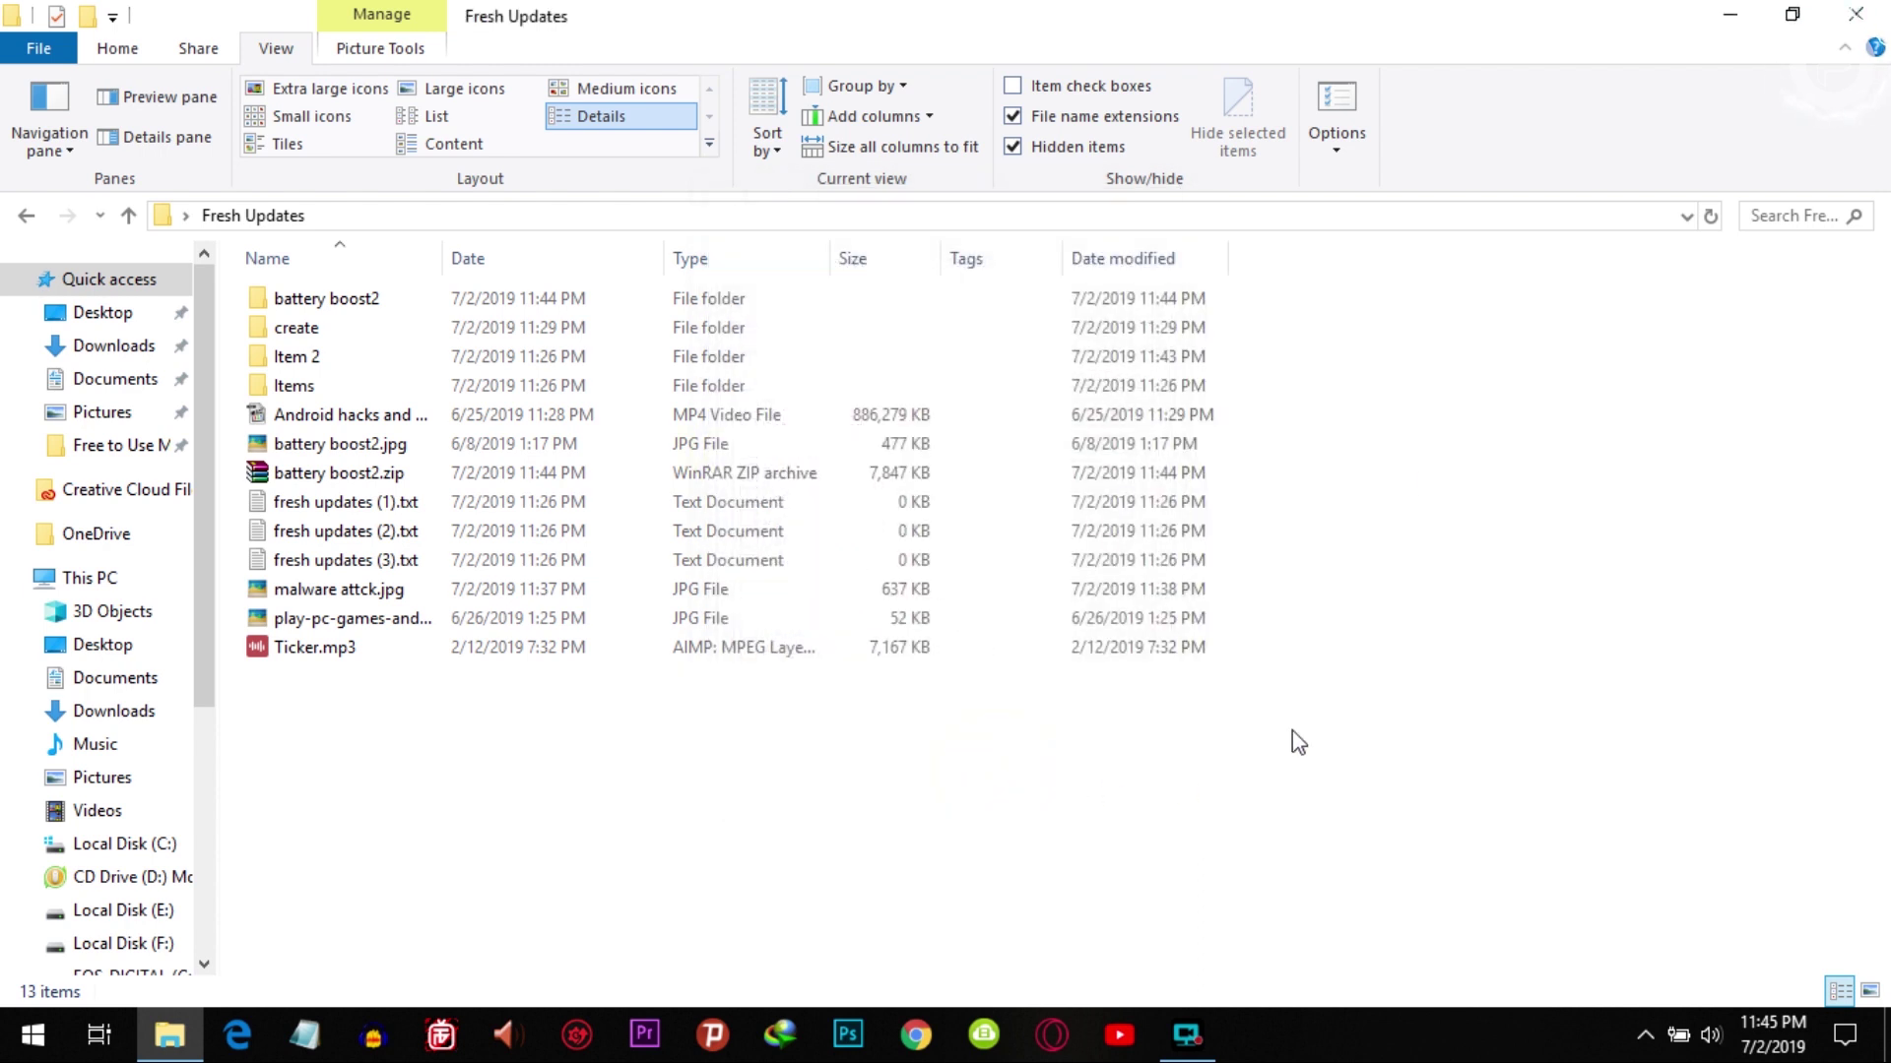
Group the items in the Fresh Updates folder by Date modified.
right_click(1376, 381)
mouse_move(1483, 454)
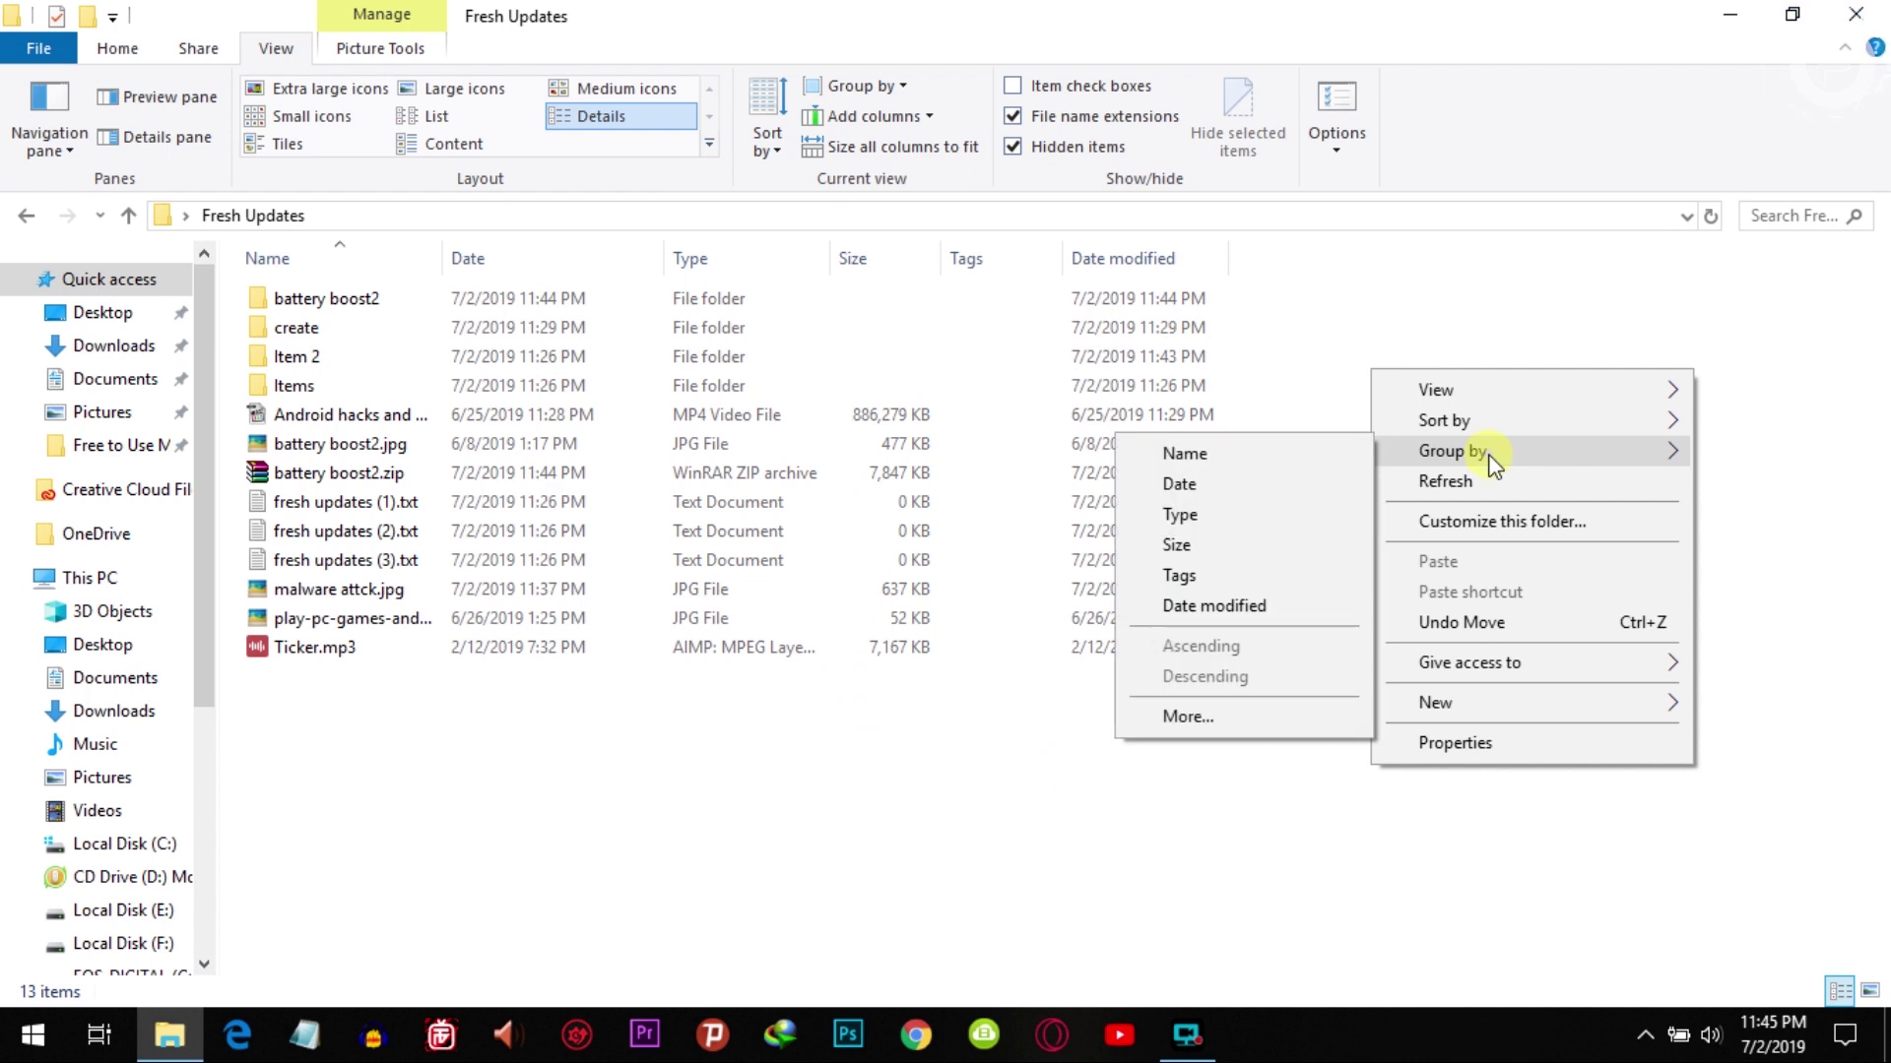
click(1290, 604)
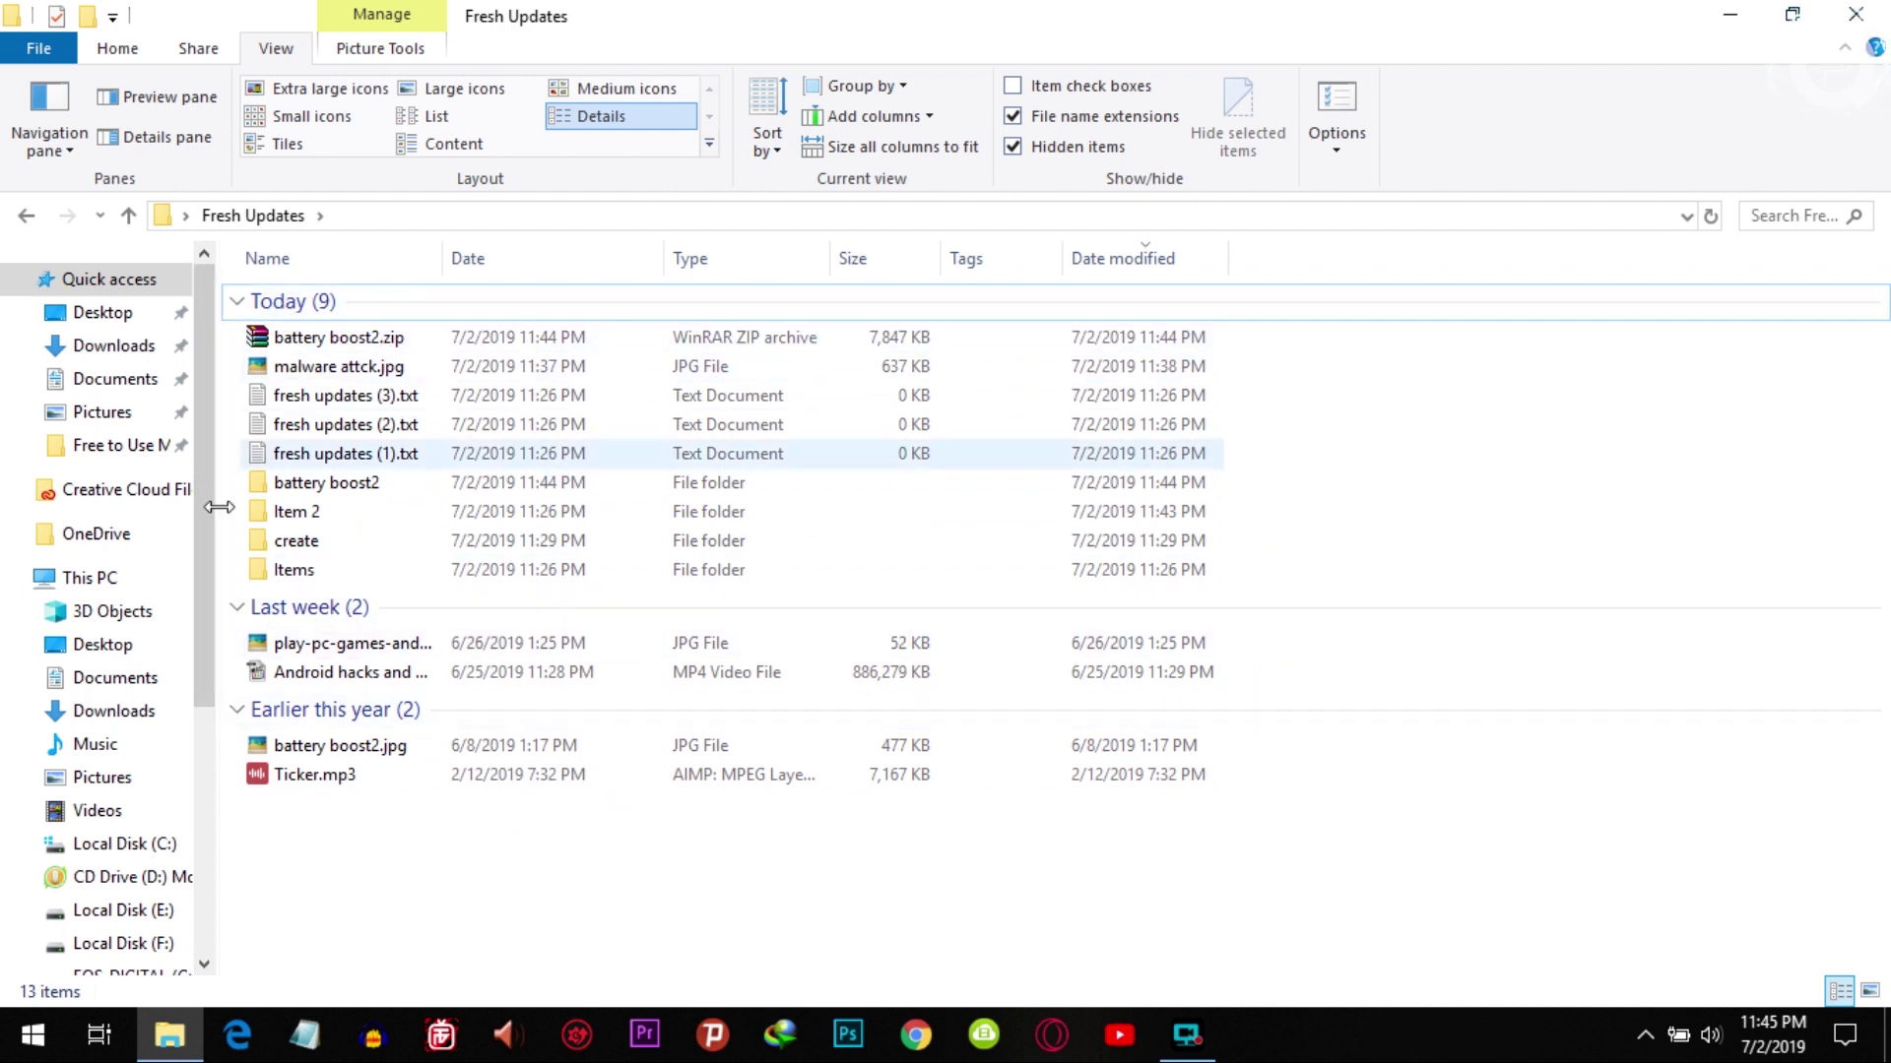
Examine the additional sorting details through the end of the Choose Details list, and close the dialog.
right_click(1453, 404)
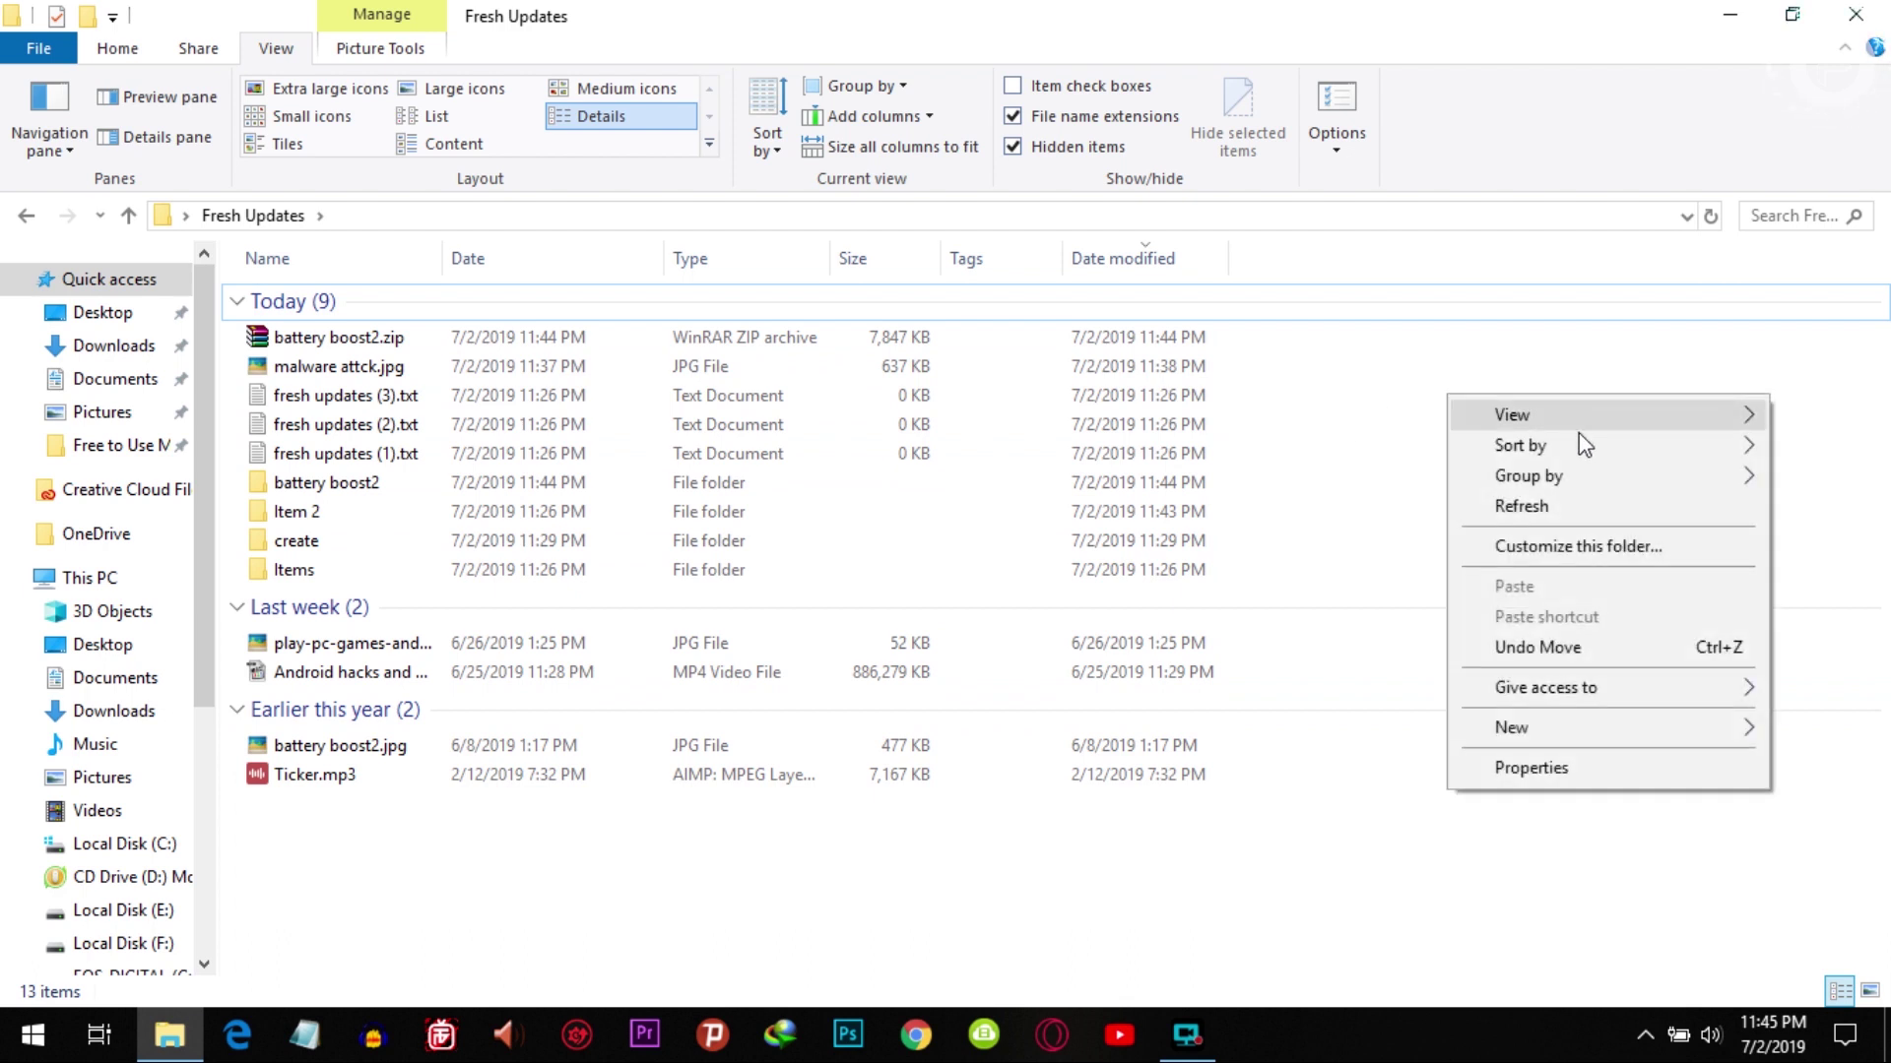
mouse_move(1579, 455)
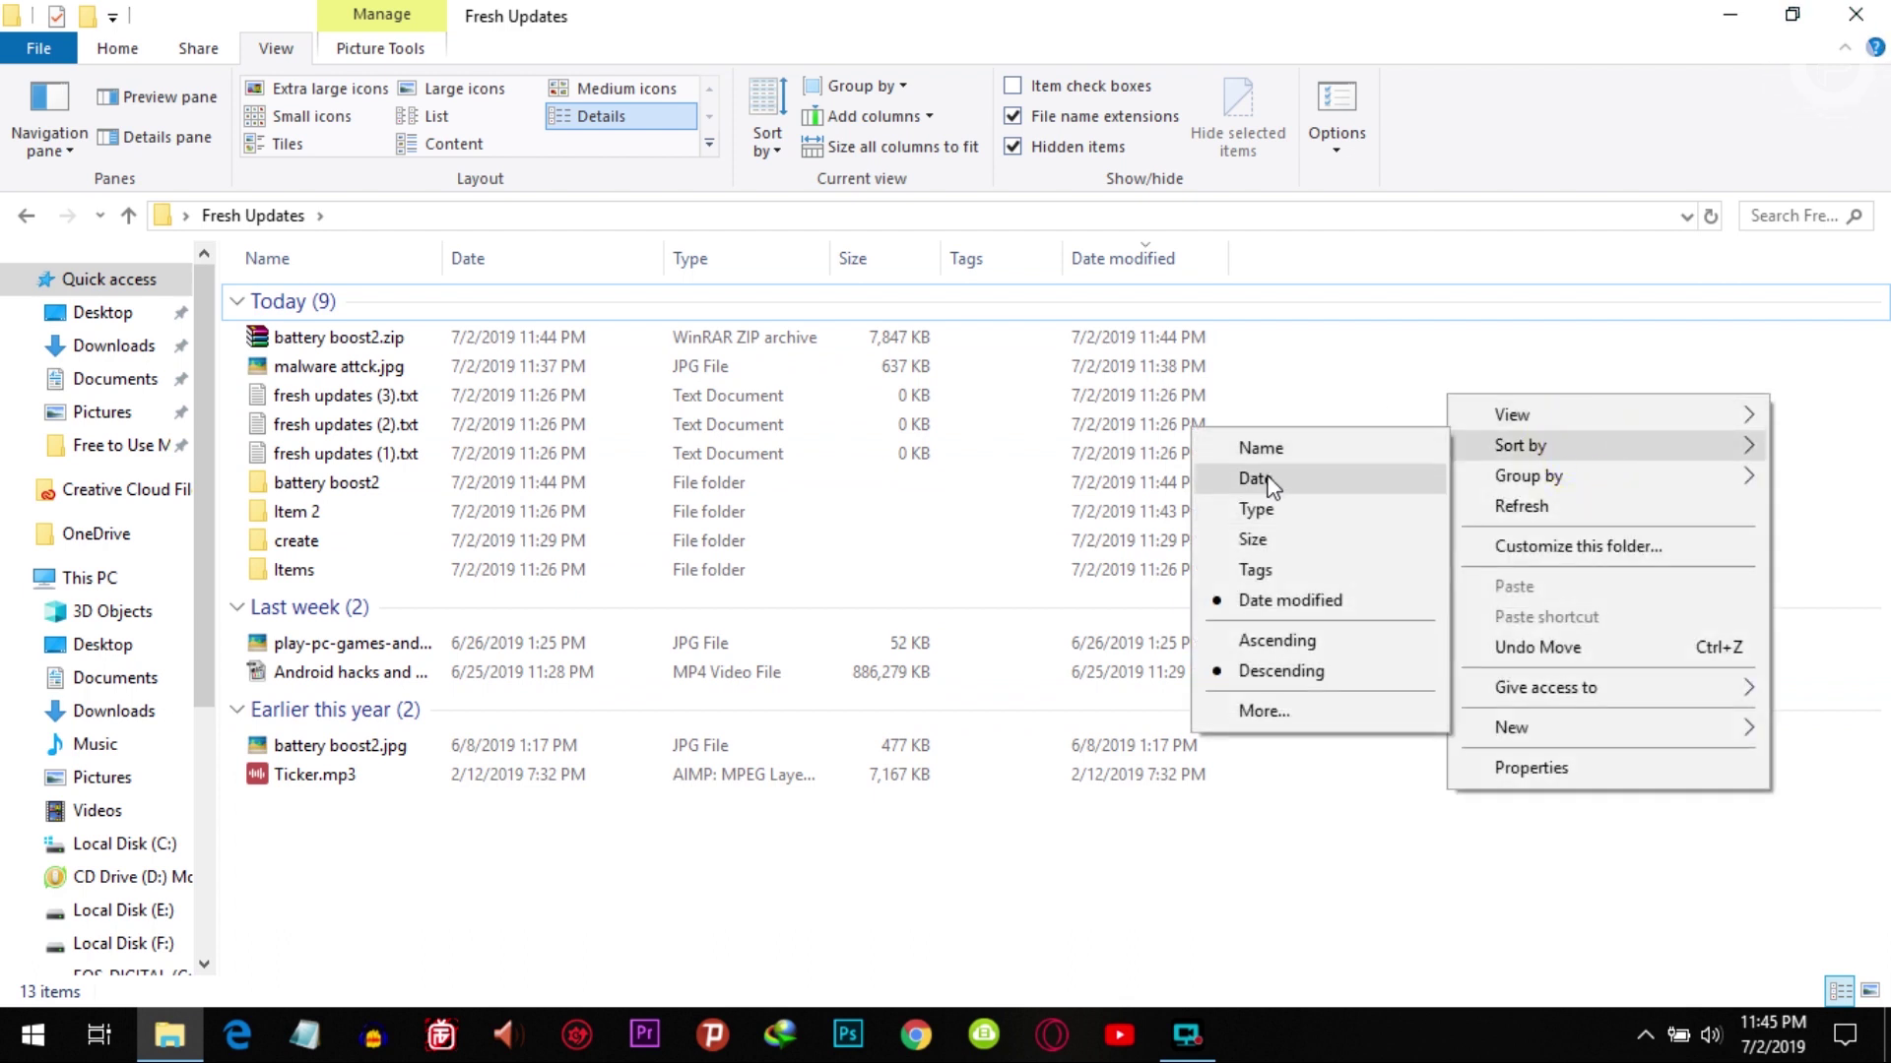
click(1267, 714)
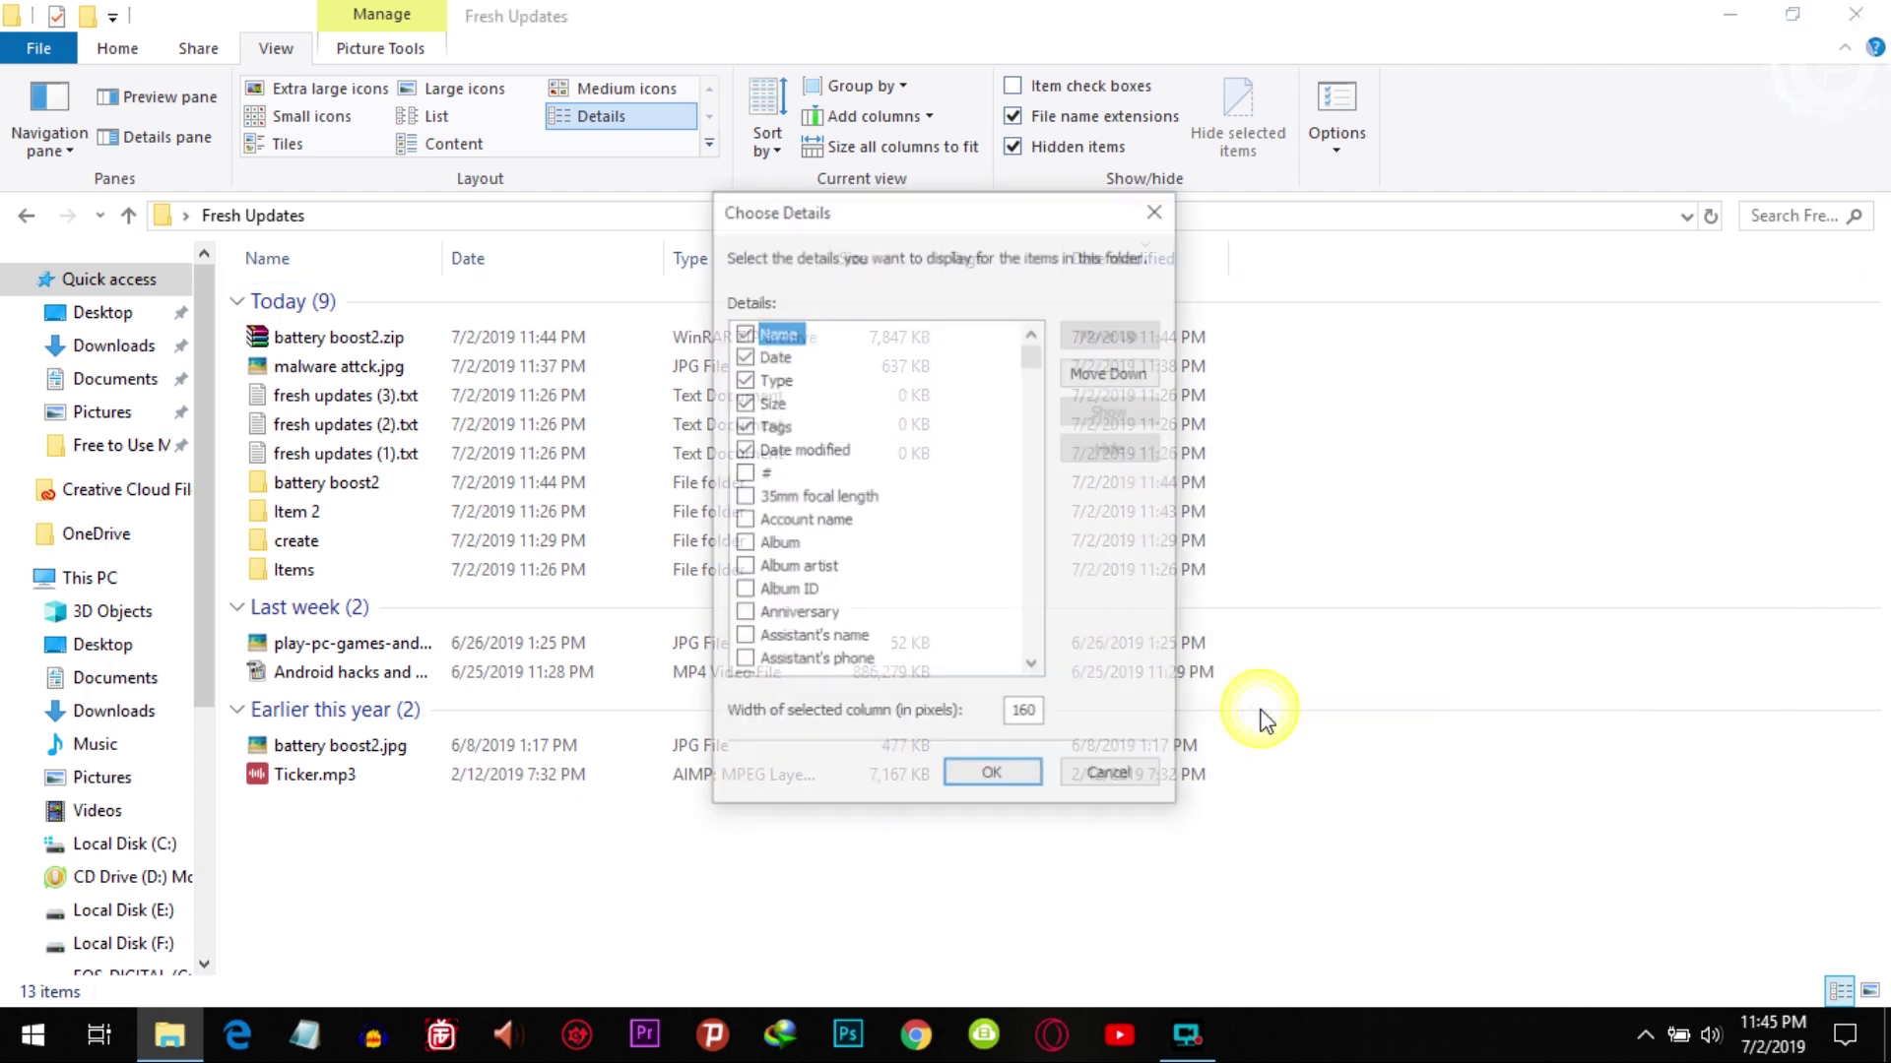
scroll(883, 446, down, 15)
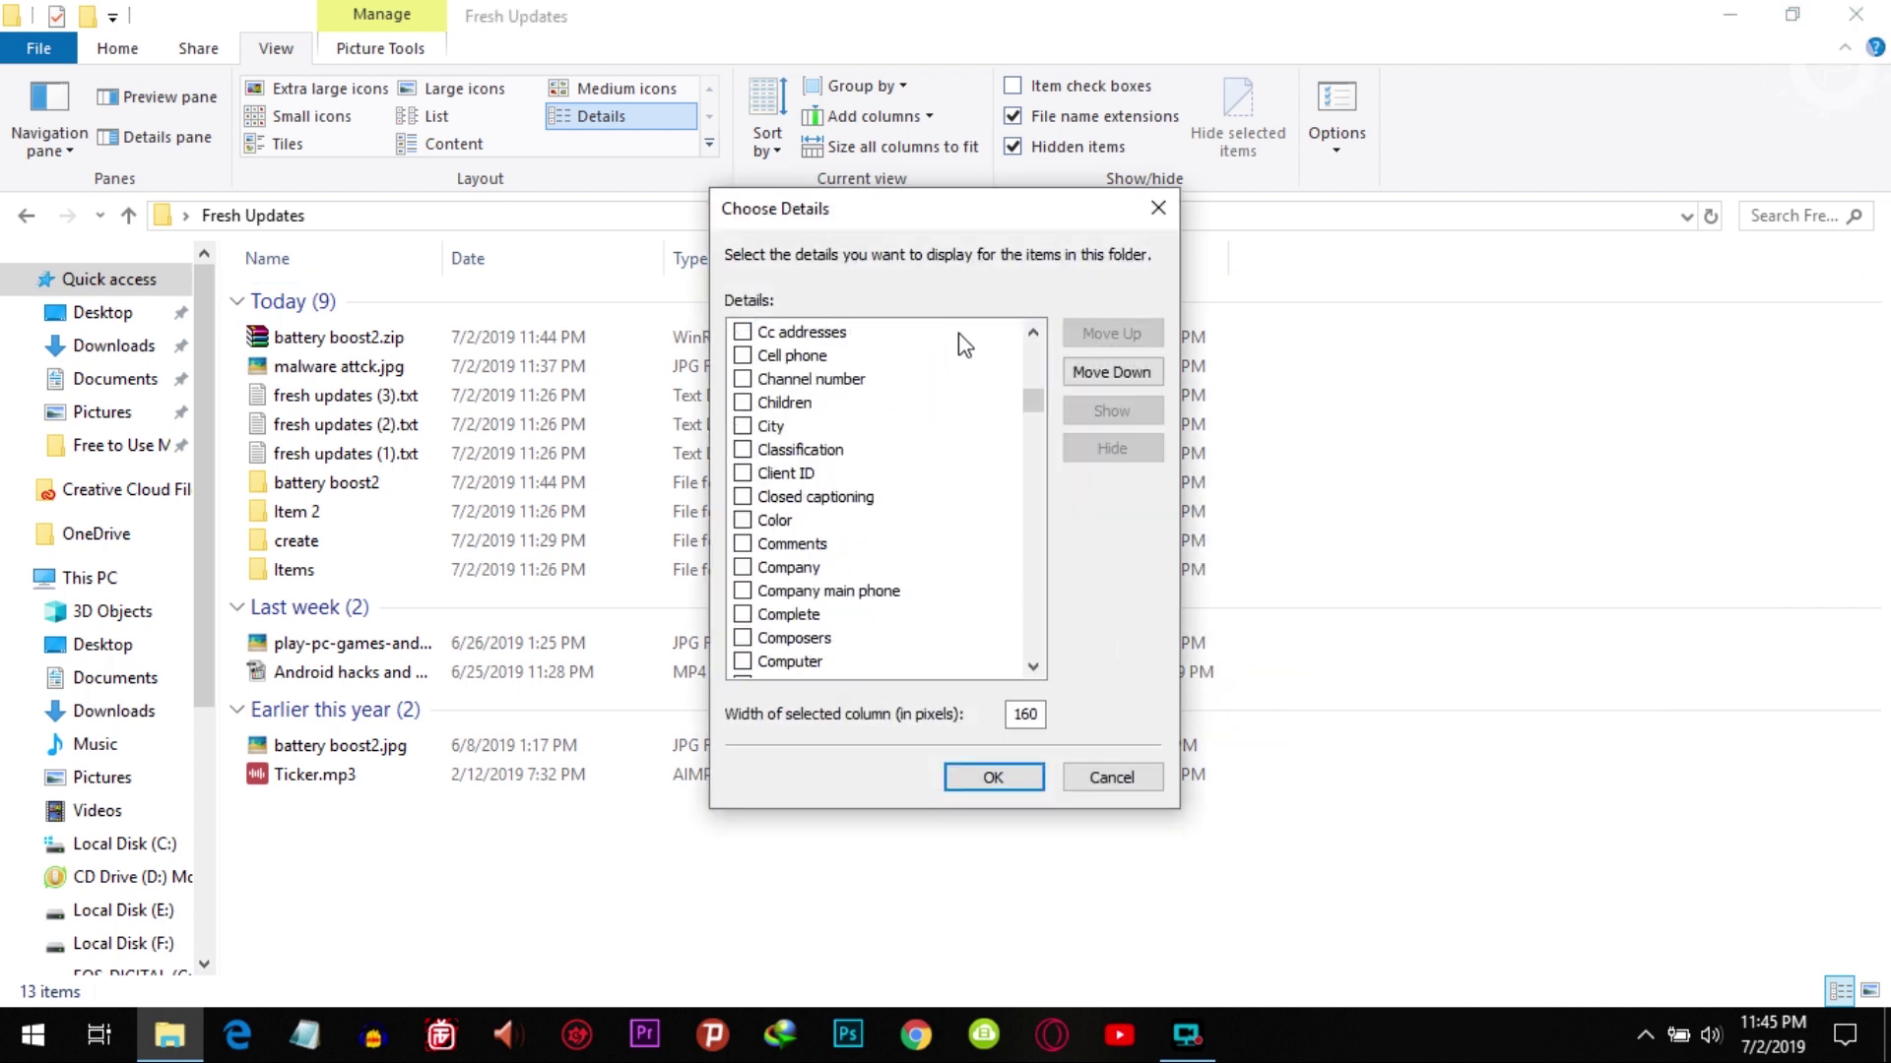
drag(1032, 413, 1050, 724)
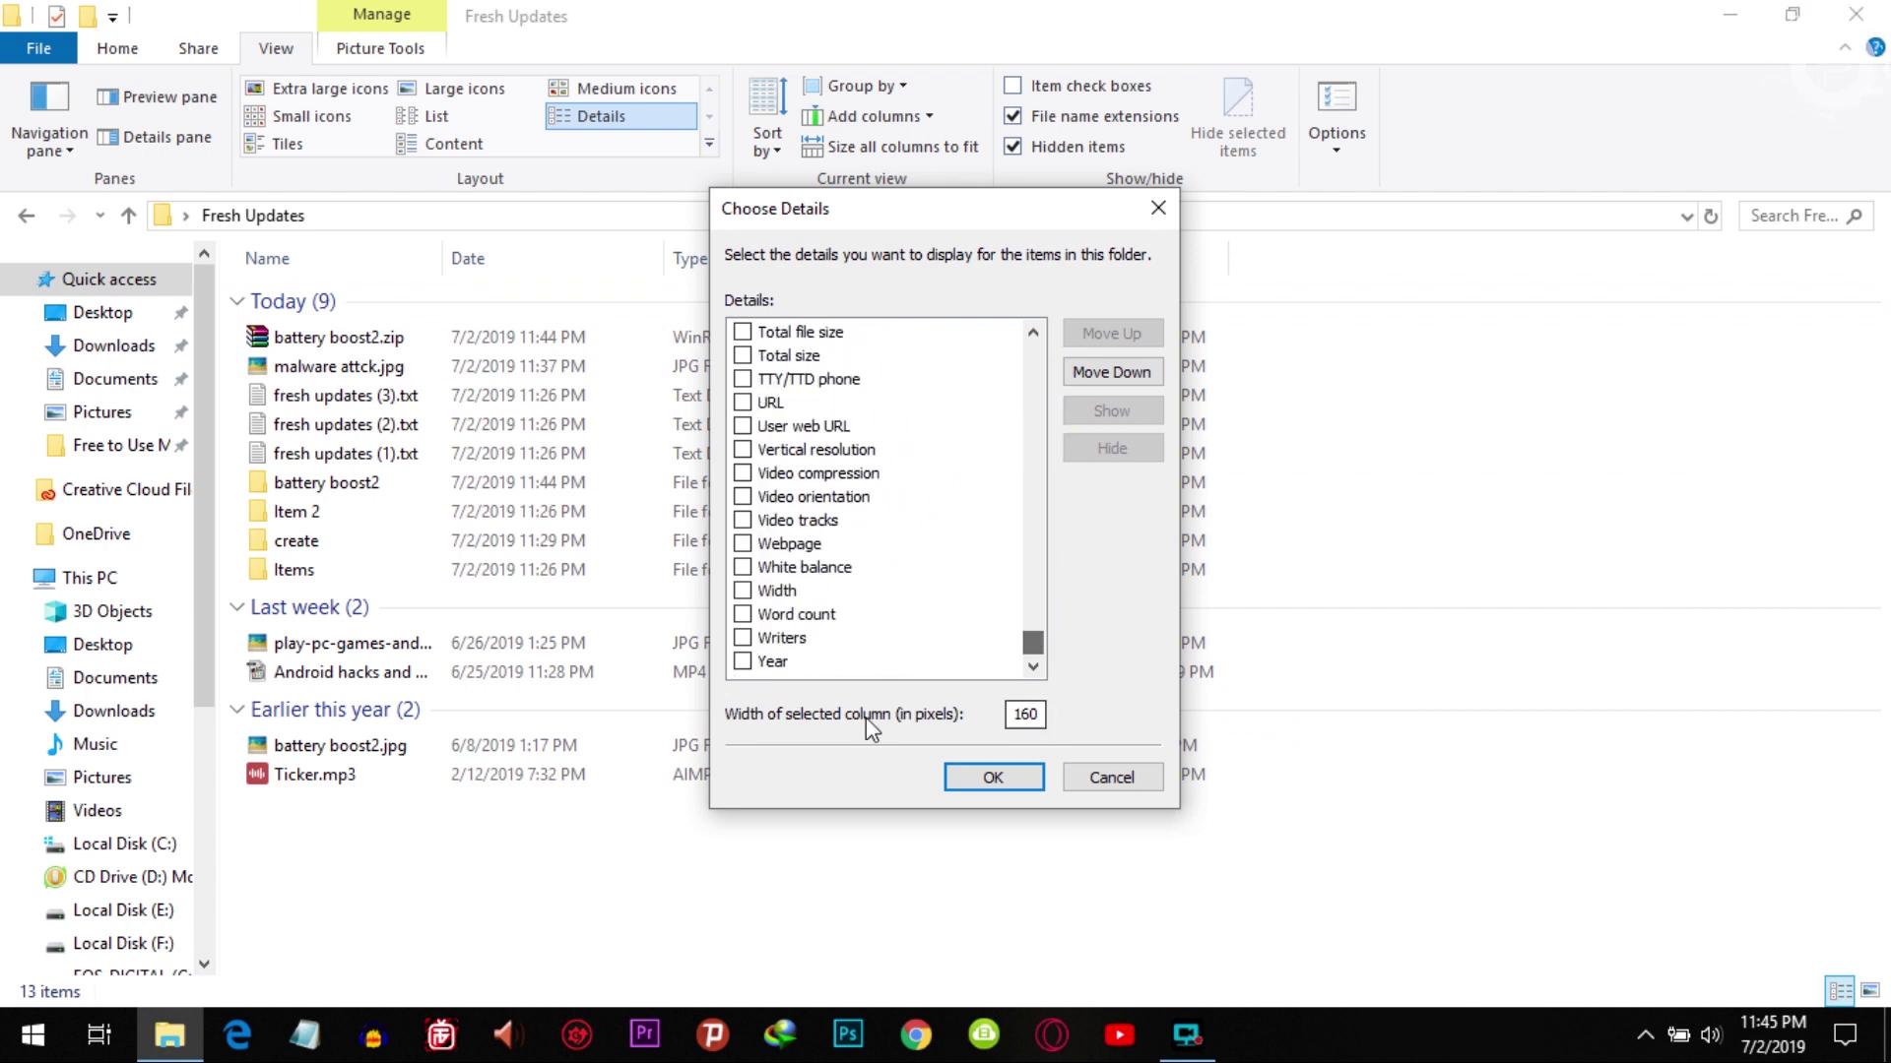
click(988, 791)
Sort the grouped items in Fresh Updates first by Type and then by Size.
right_click(1501, 361)
mouse_move(1662, 439)
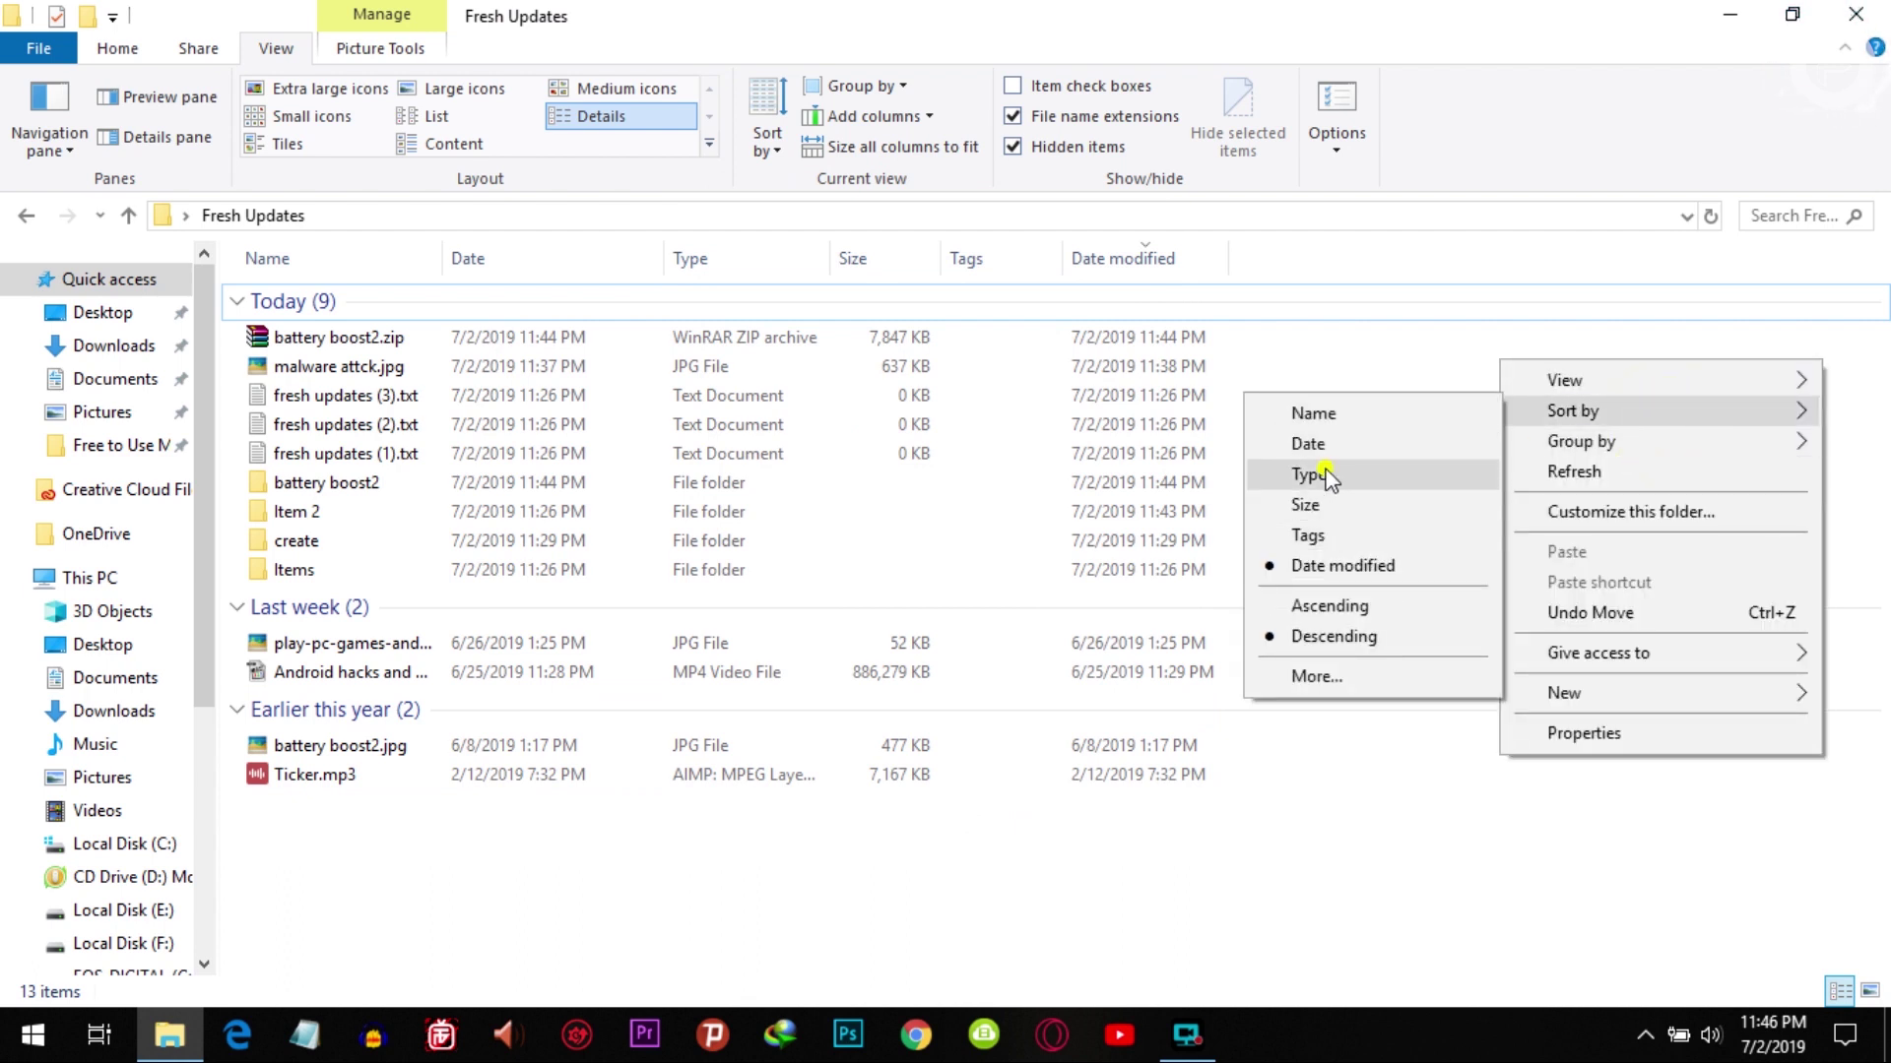
click(1313, 474)
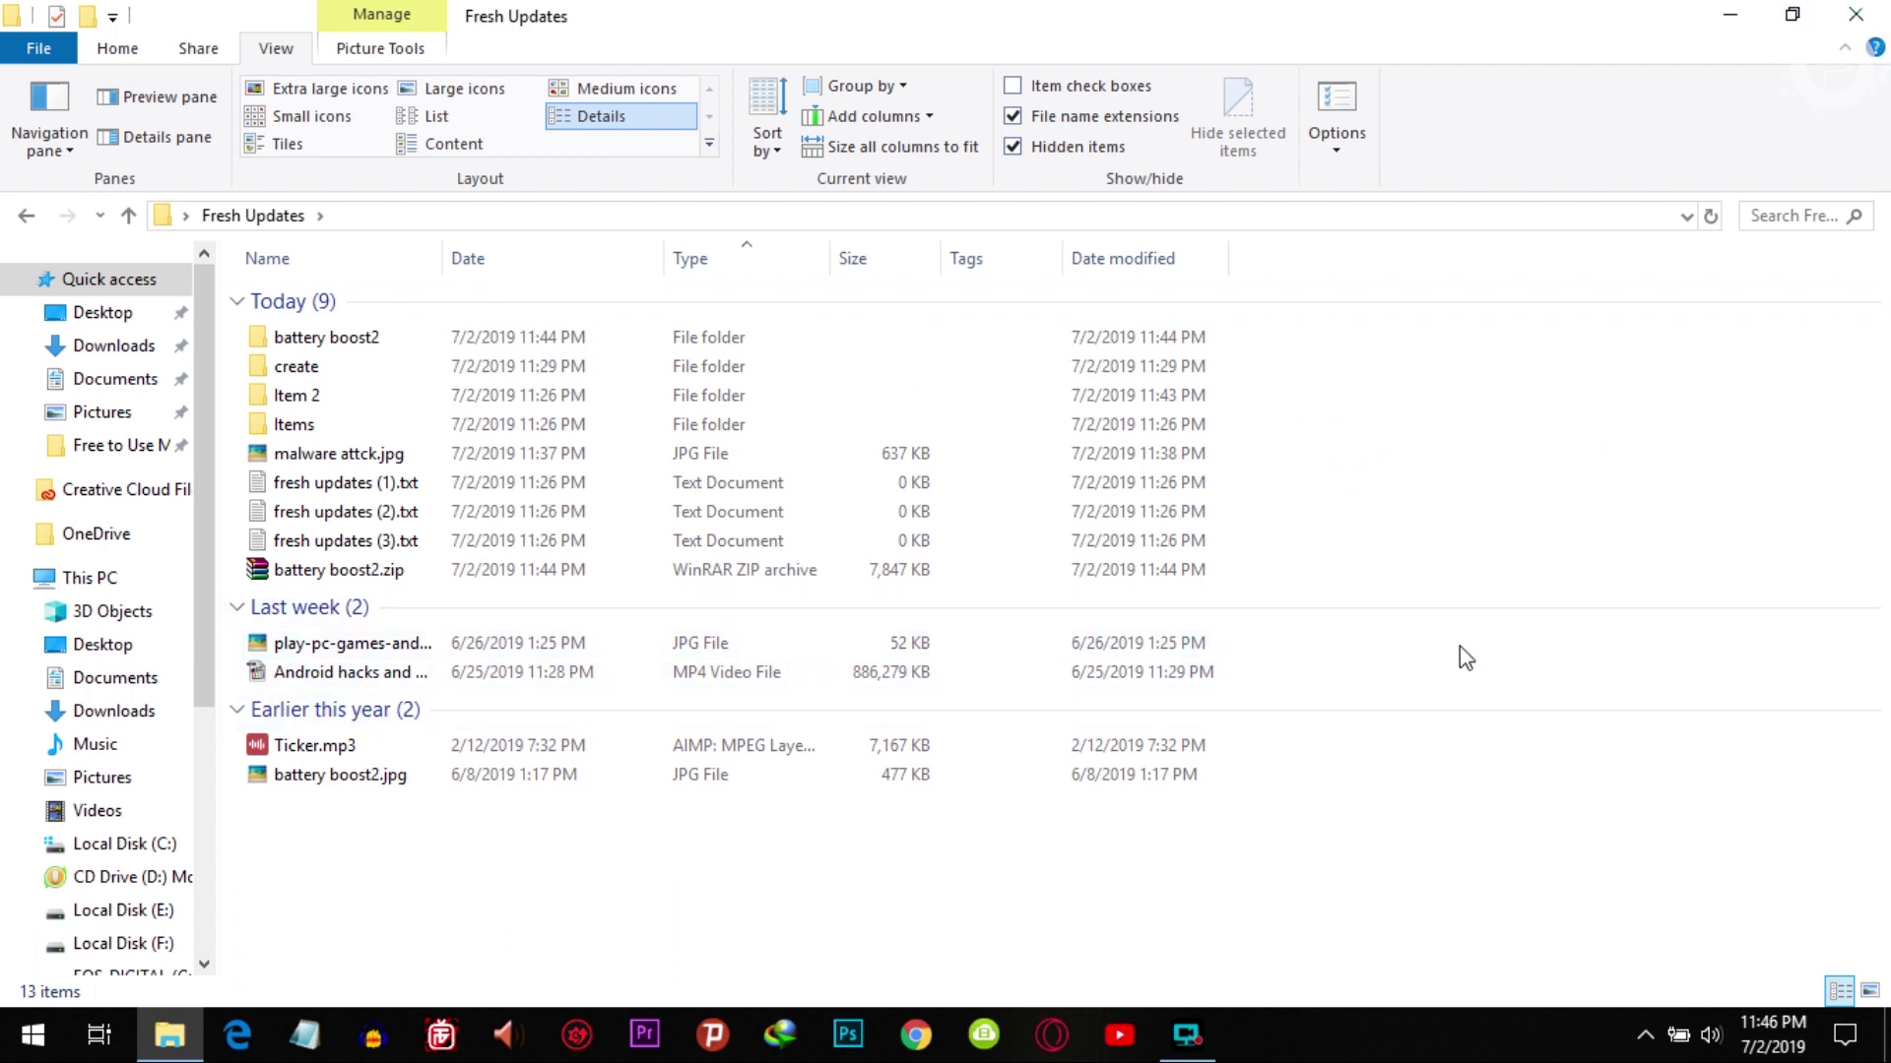
right_click(1493, 396)
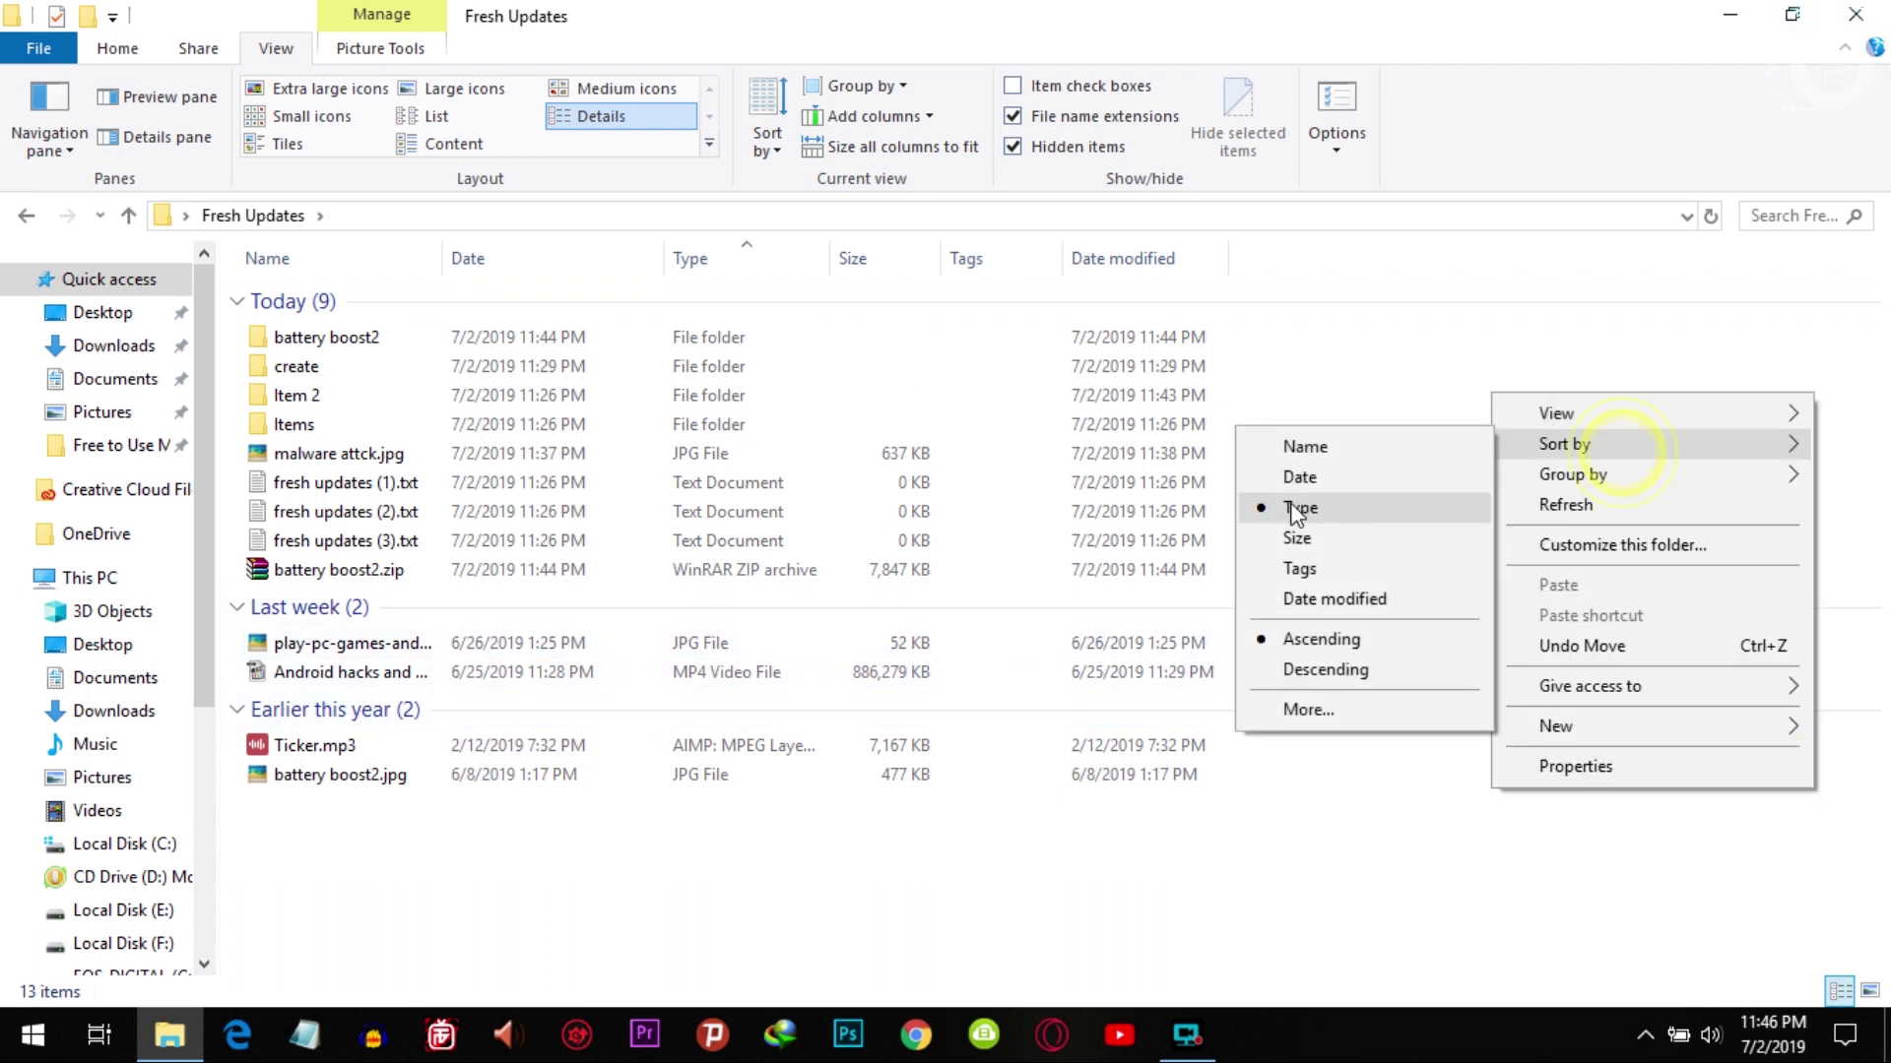
click(1296, 538)
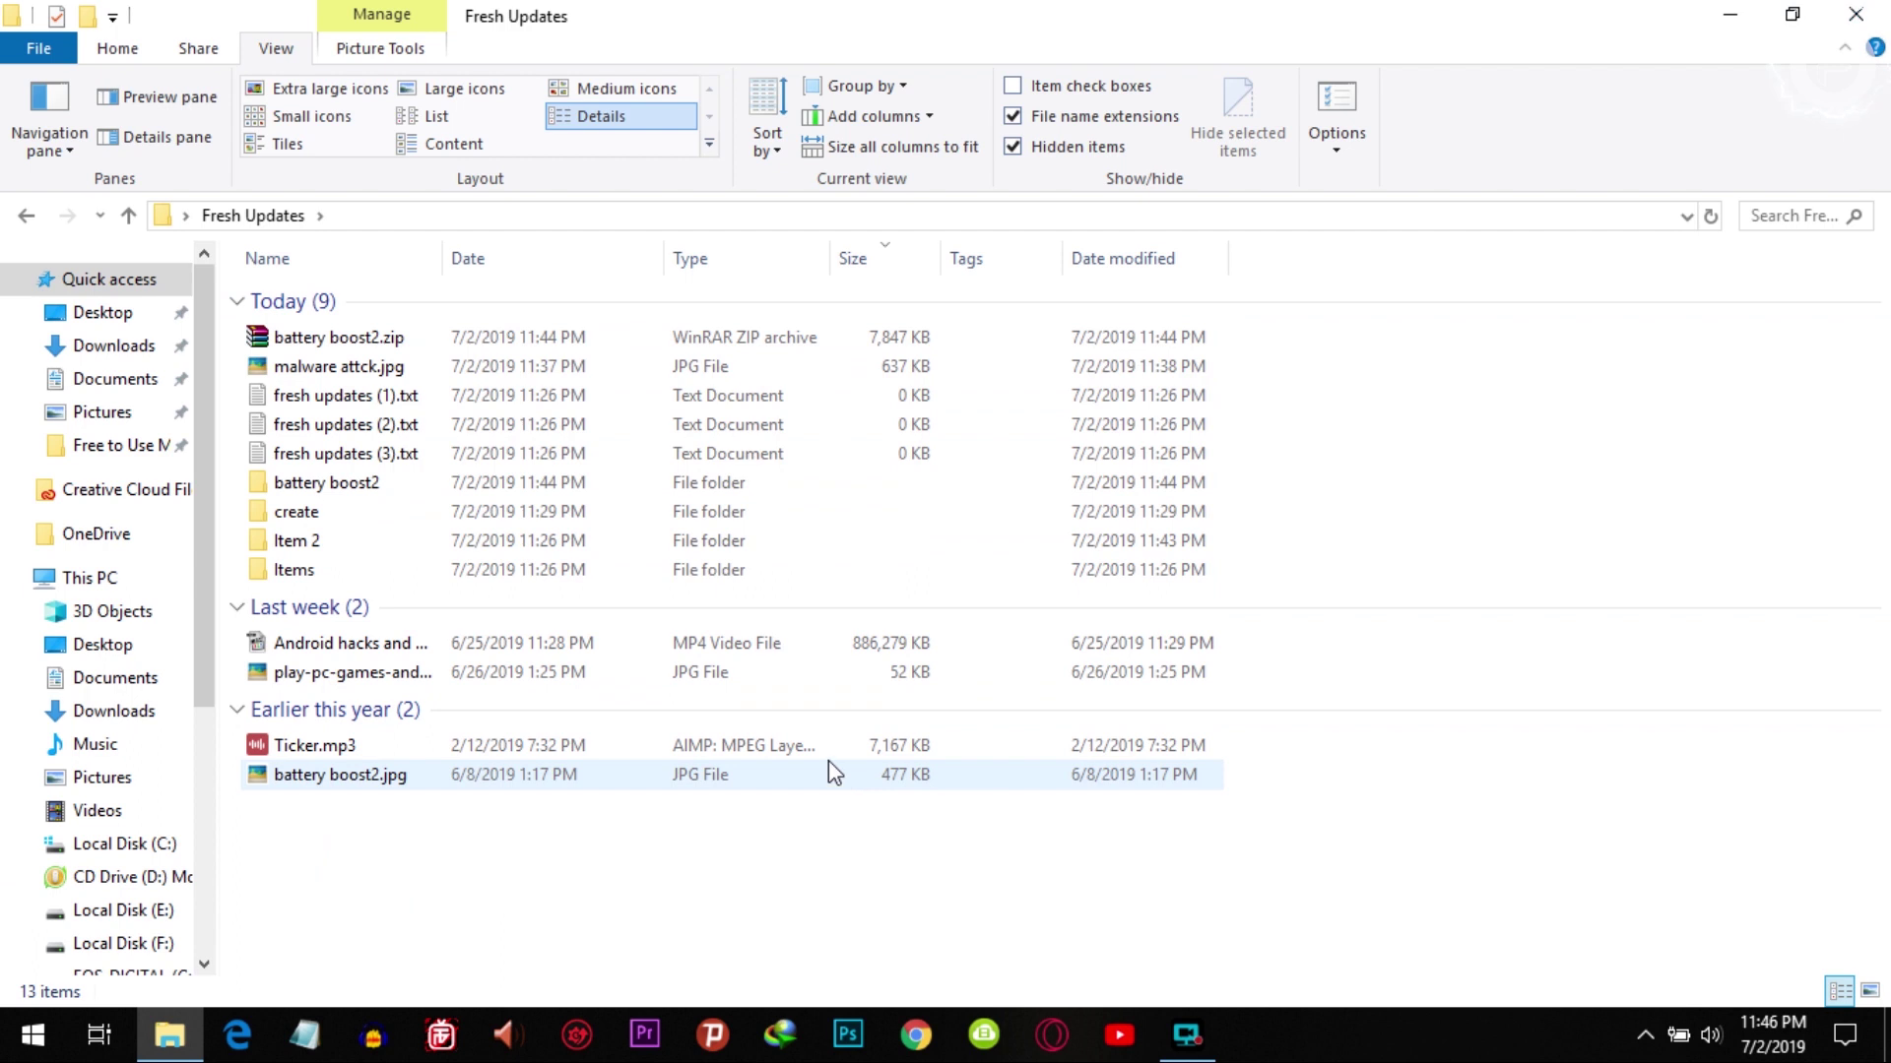
Switch the Fresh Updates folder's layout to Small icons and then to Medium icons.
right_click(1562, 398)
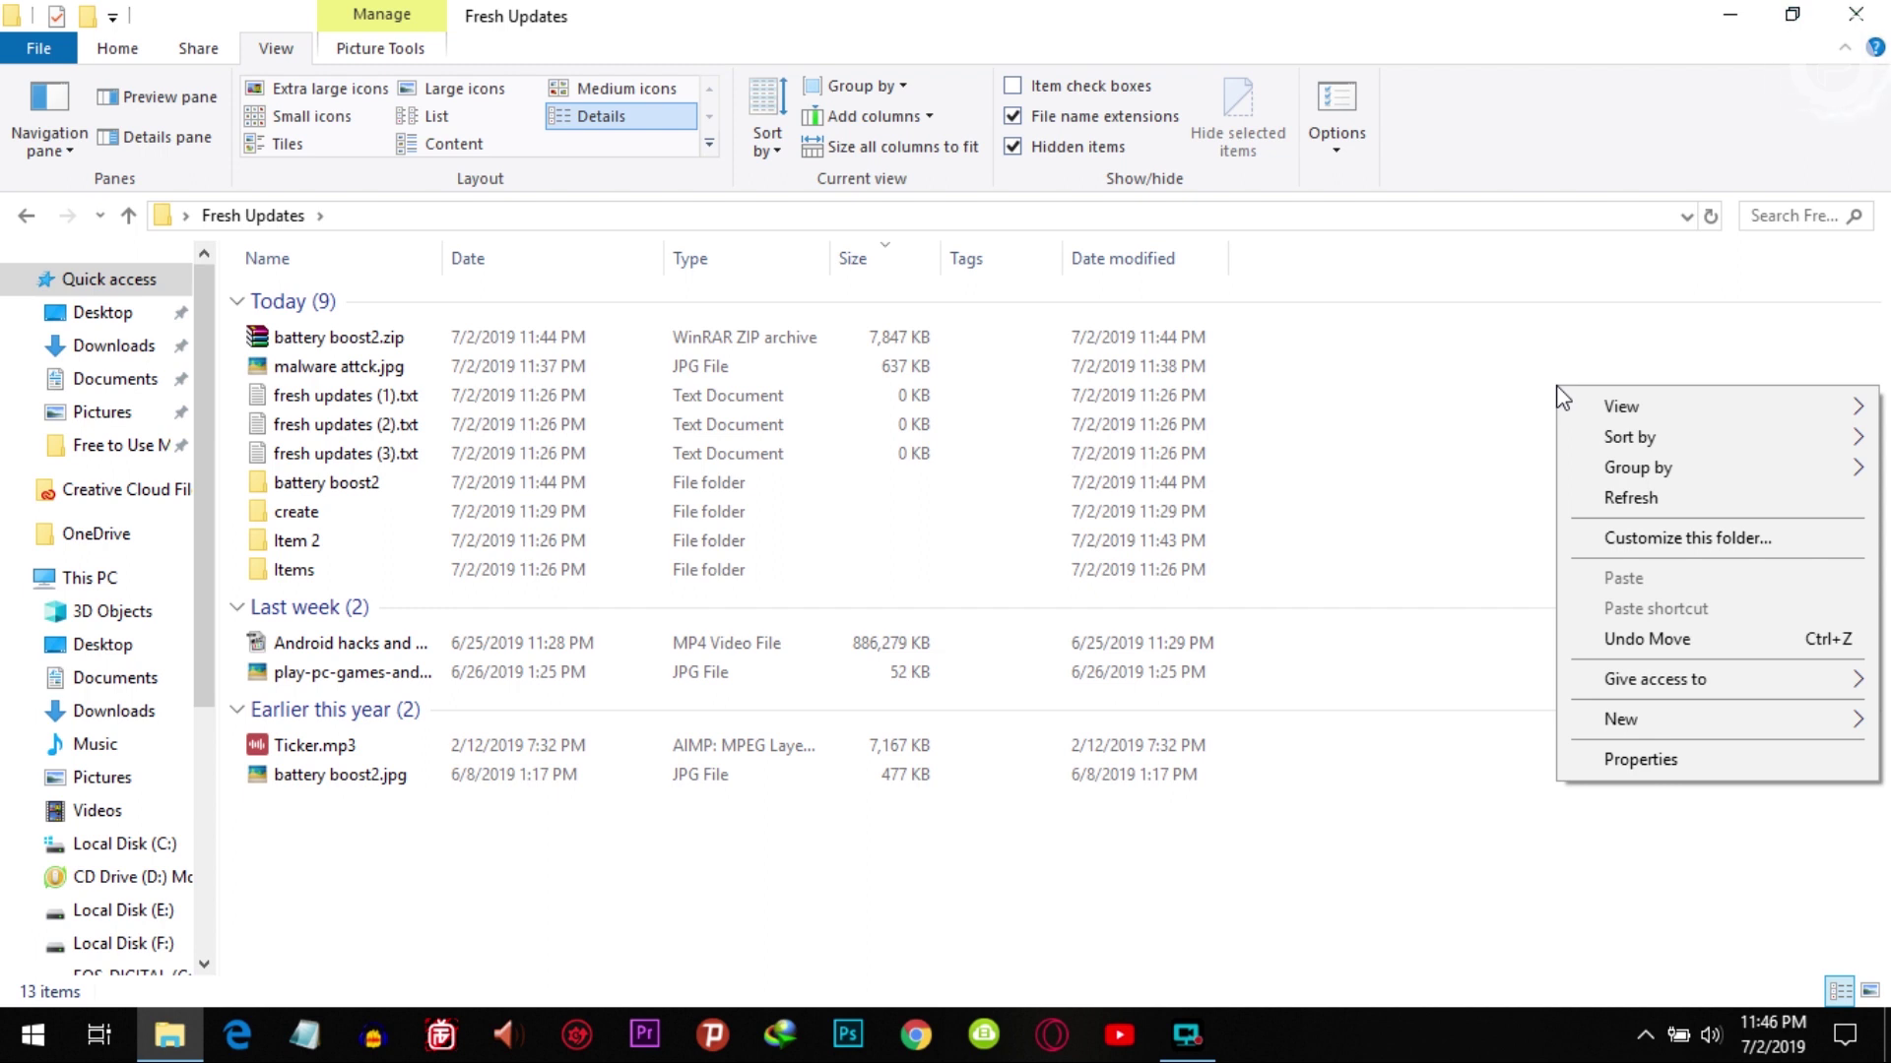
click(1597, 410)
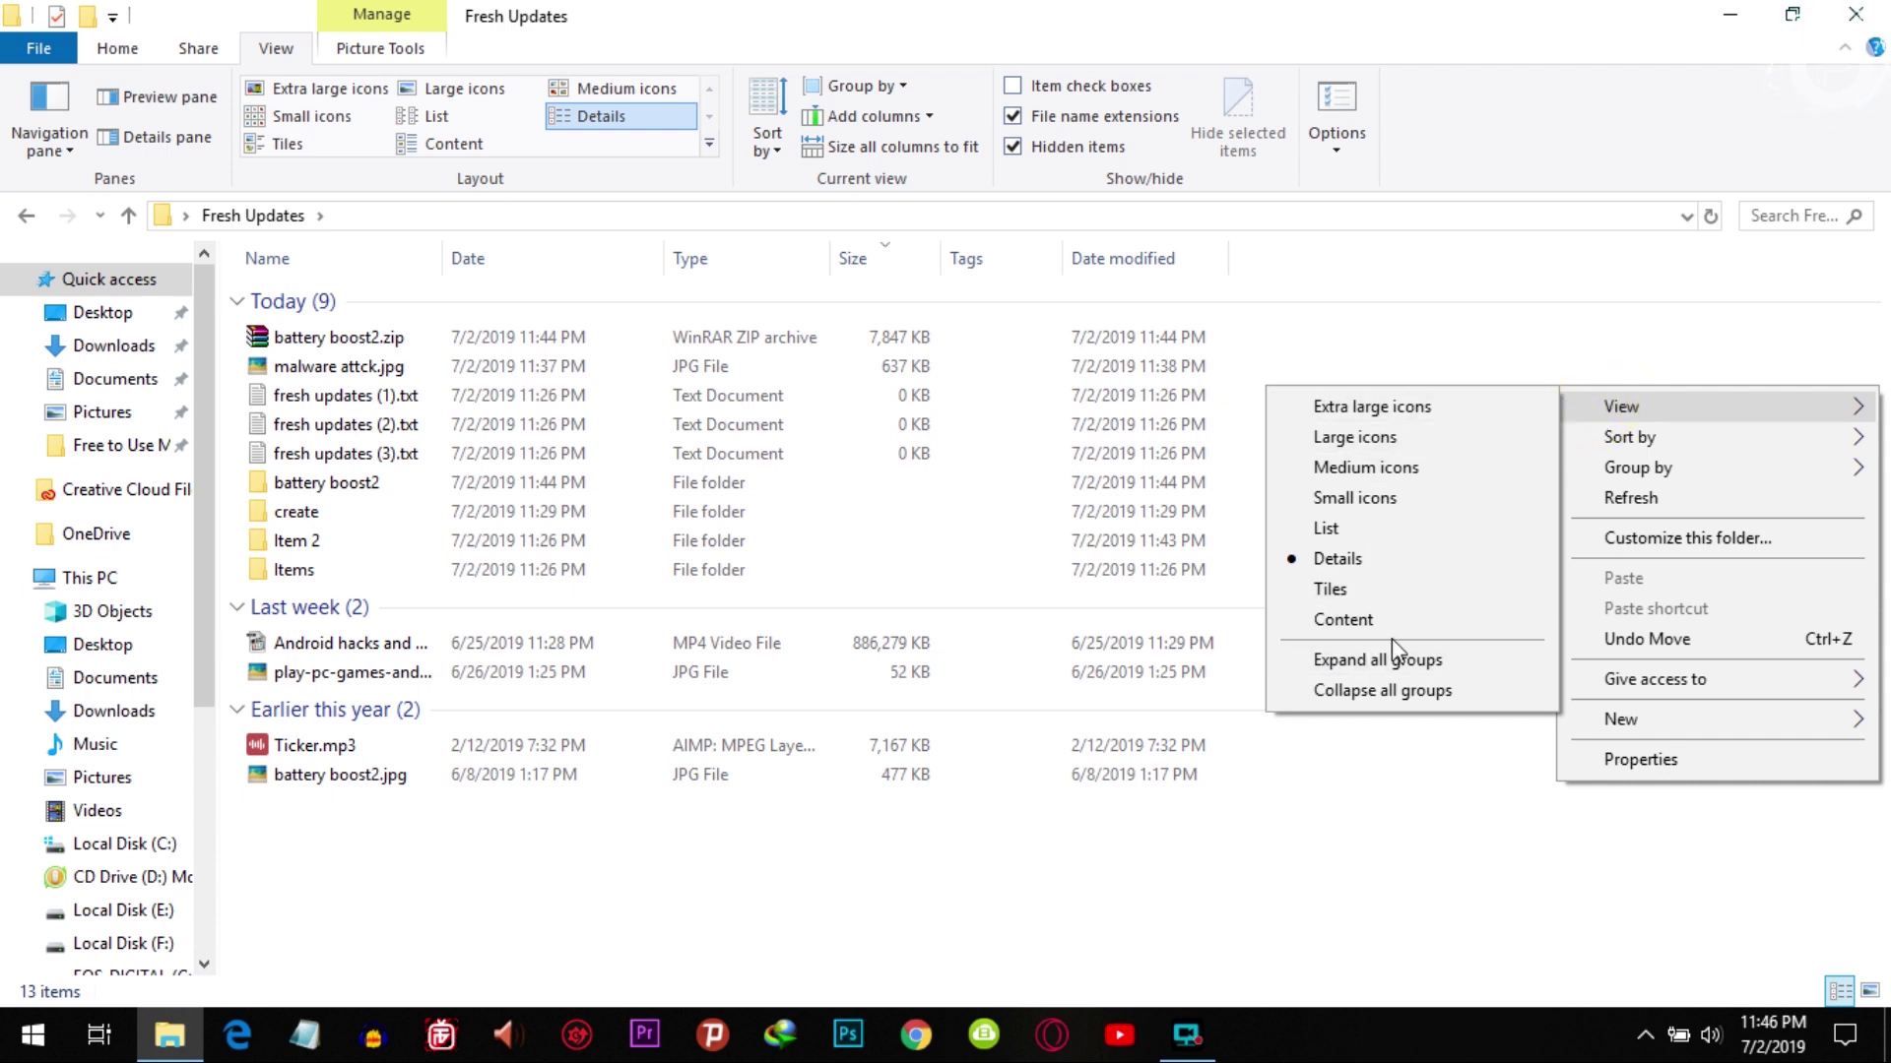
click(1354, 488)
right_click(1371, 558)
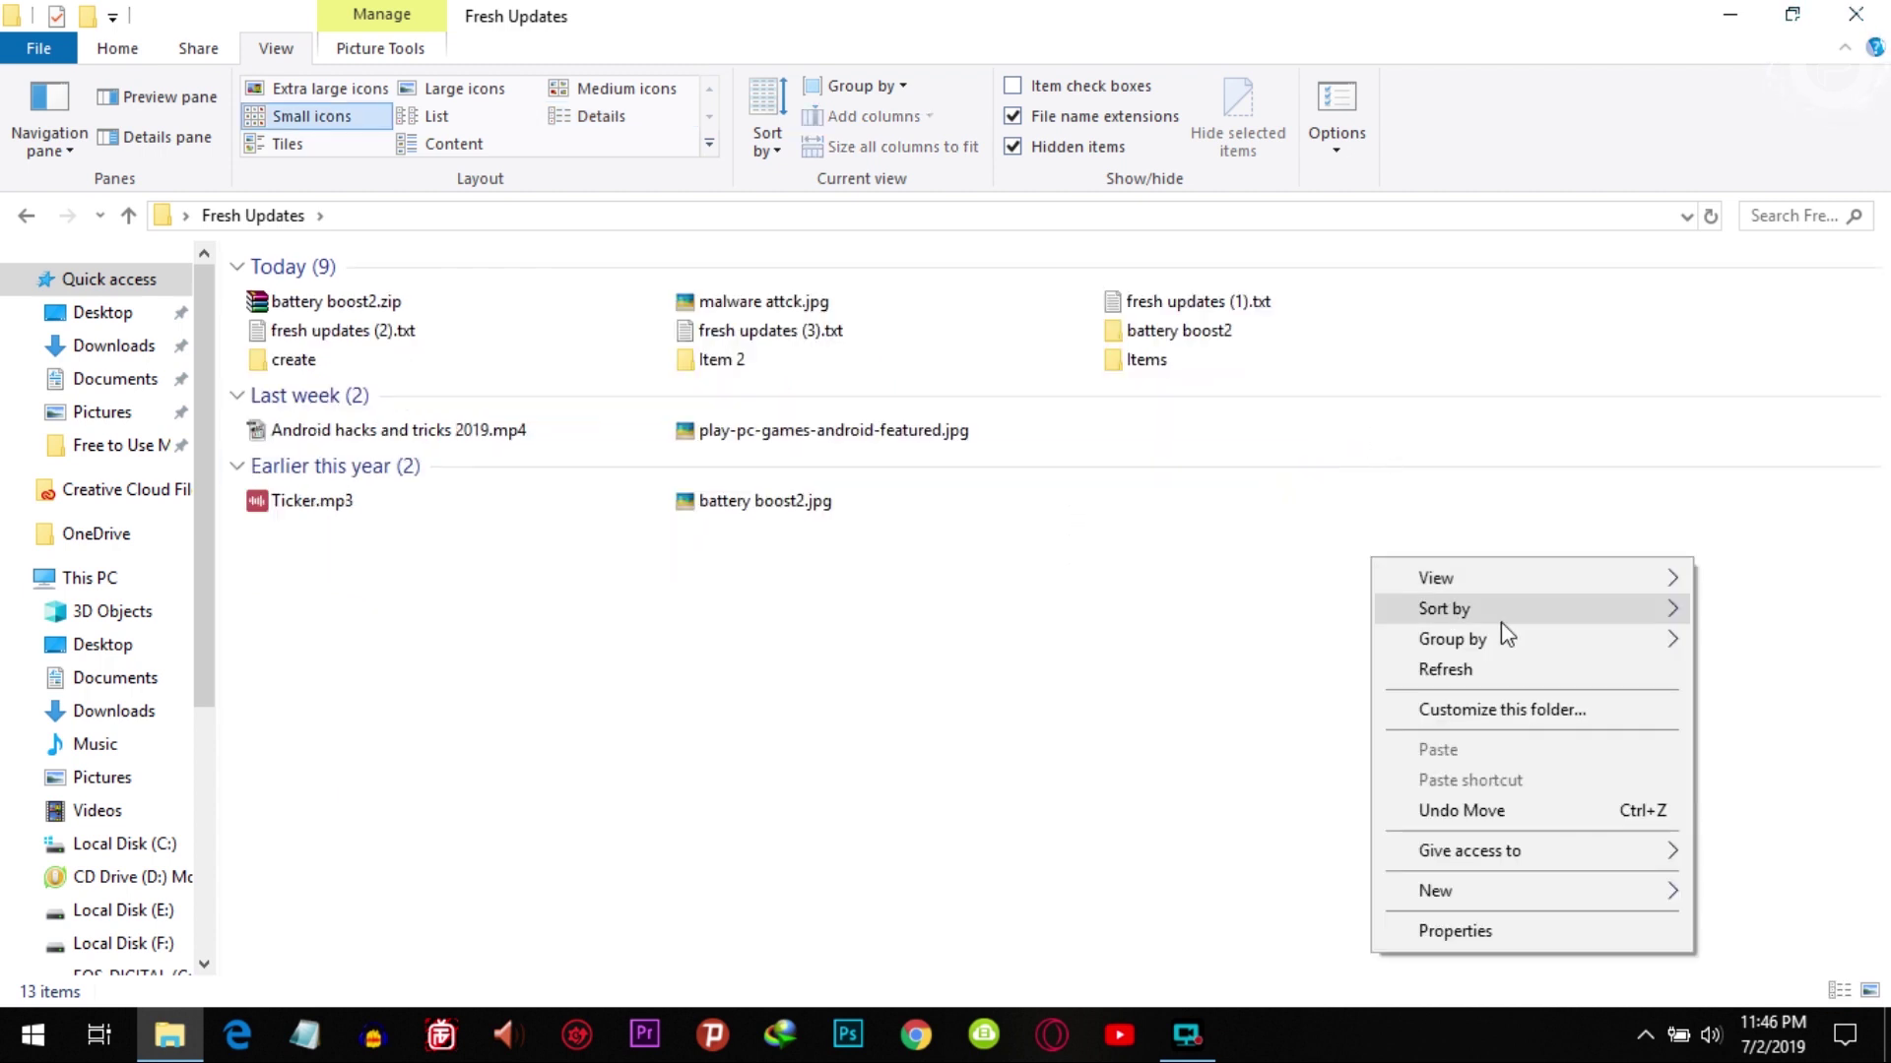
mouse_move(1526, 607)
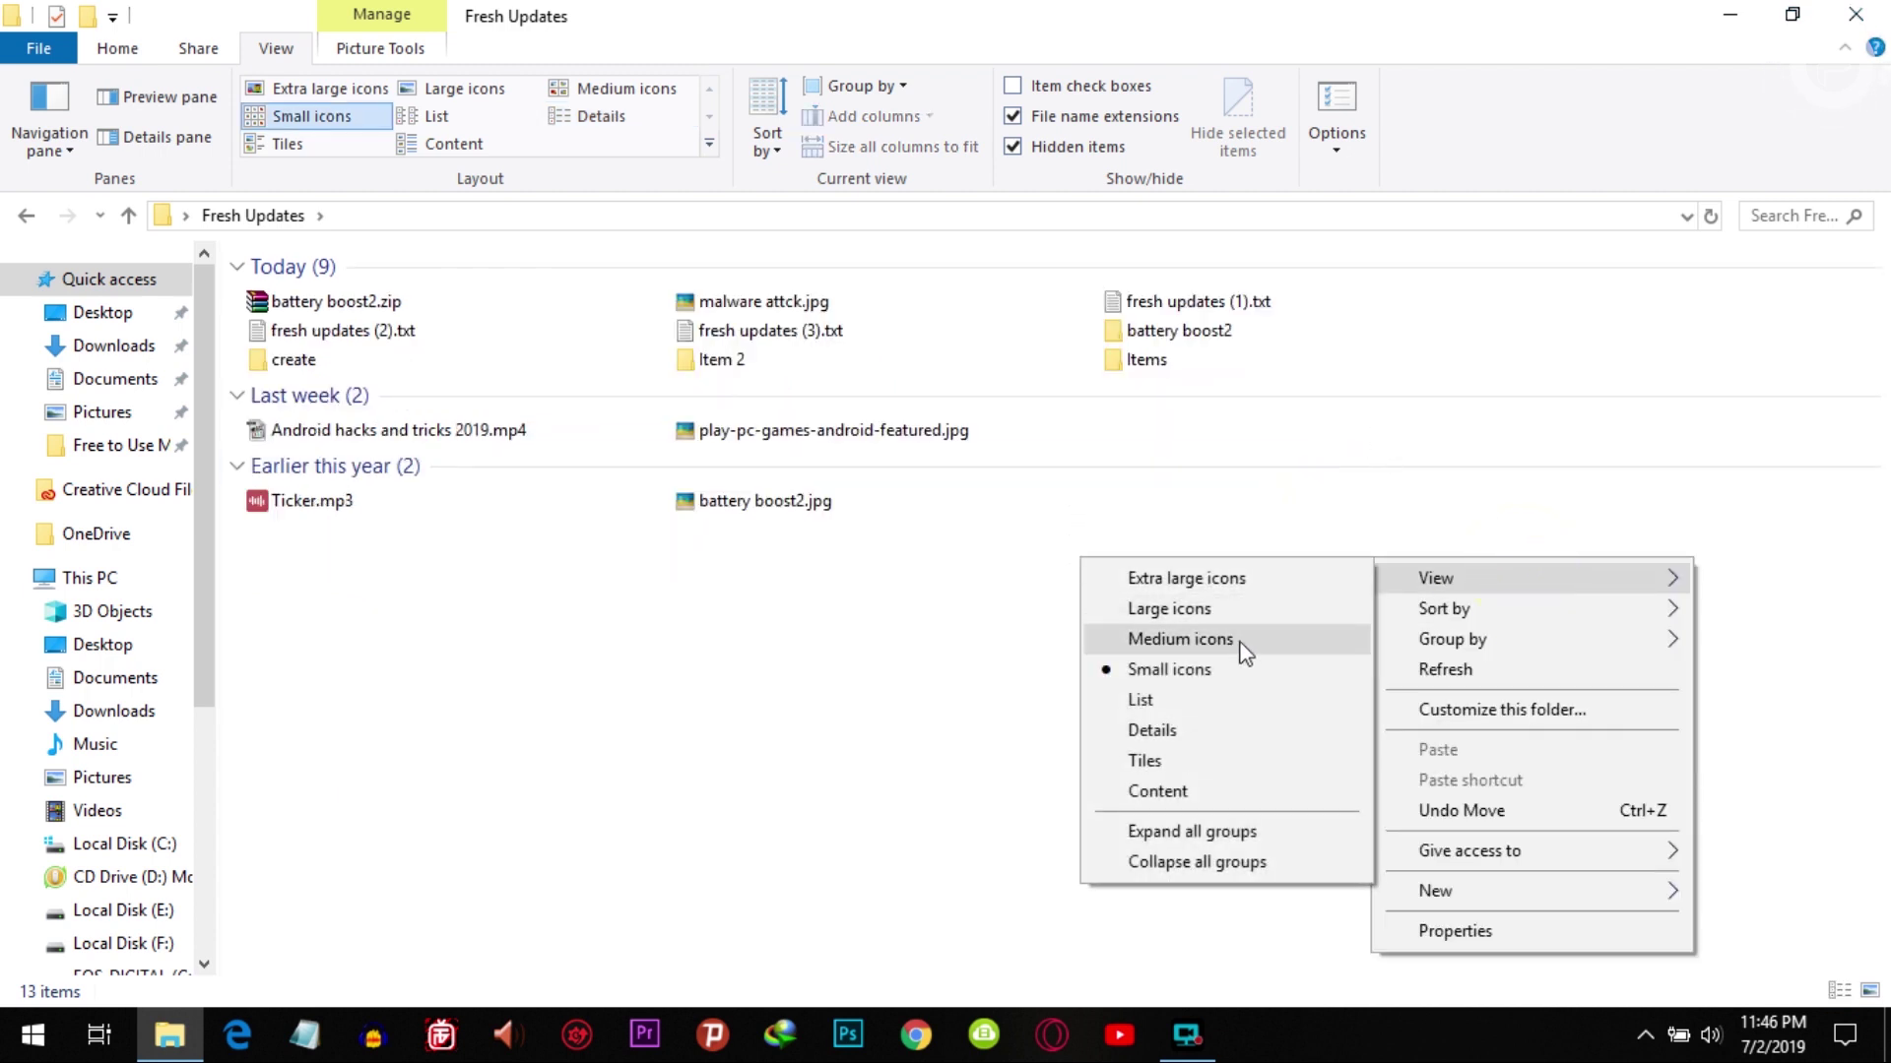
click(1243, 641)
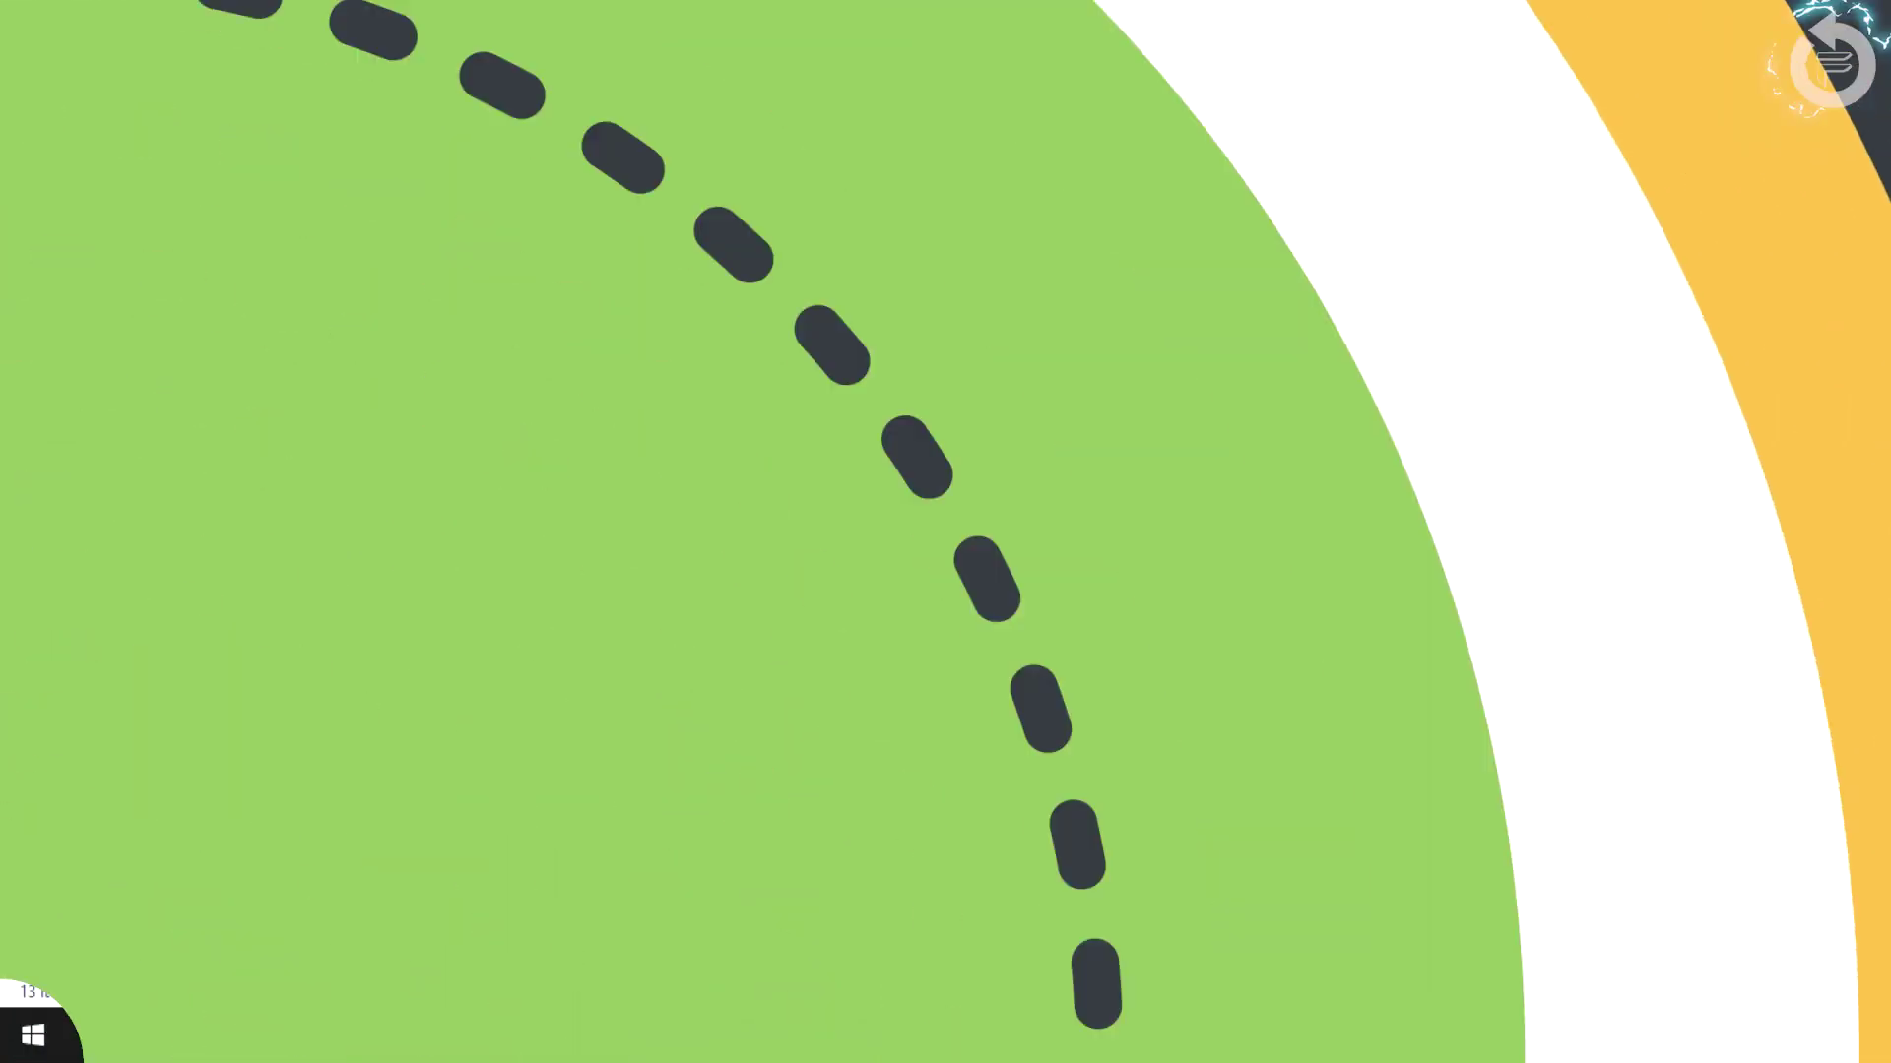